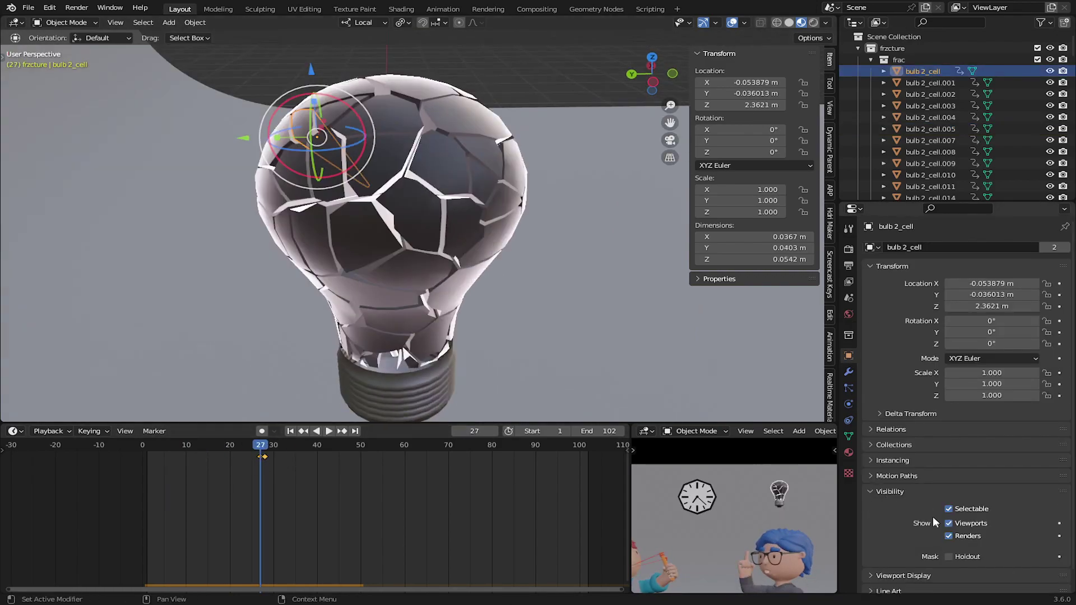
{"action": "scroll", "coordinate": [932, 516], "scroll_direction": "down", "scroll_amount": 5}
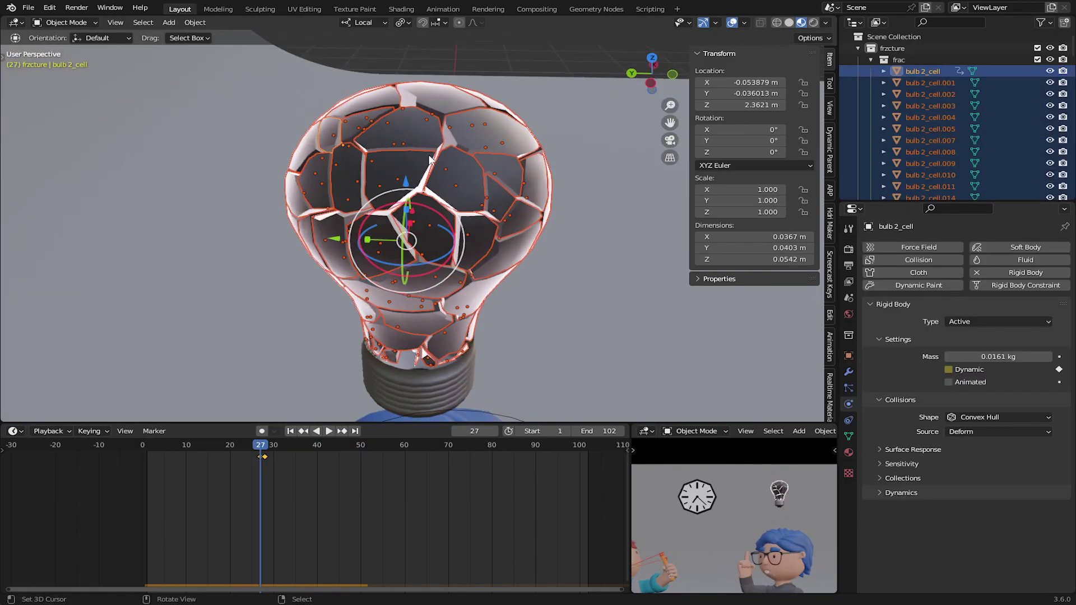
{"action": "scroll", "coordinate": [430, 160], "scroll_direction": "down", "scroll_amount": 5}
{"action": "scroll", "coordinate": [385, 223], "scroll_direction": "up", "scroll_amount": 4}
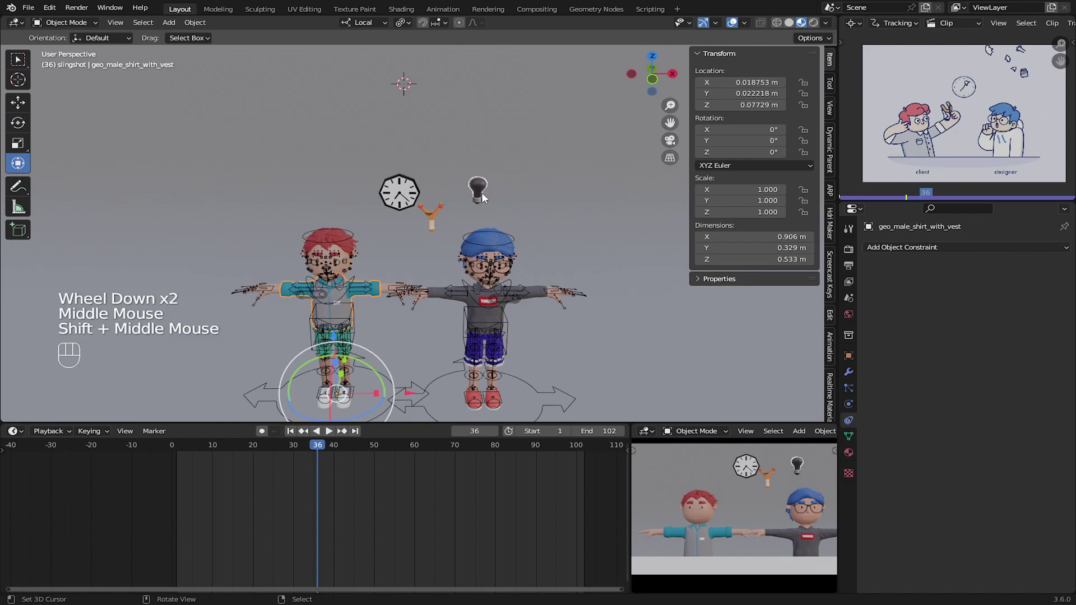
- Select the slingshot floating between the two characters and return the animation to frame 1
{"action": "middle_click_drag", "start_coordinate": [481, 193], "coordinate": [481, 190]}
{"action": "scroll", "coordinate": [429, 194], "scroll_direction": "up", "scroll_amount": 2}
{"action": "right_click", "coordinate": [444, 192]}
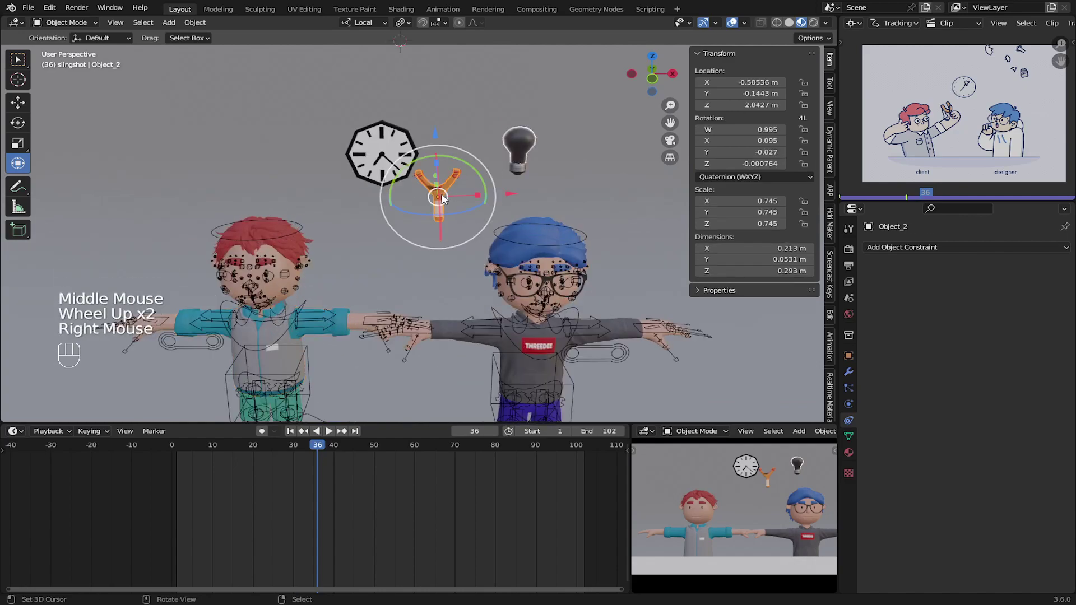
{"action": "middle_click_drag", "start_coordinate": [315, 267], "coordinate": [353, 261]}
{"action": "scroll", "coordinate": [493, 275], "scroll_direction": "down", "scroll_amount": 2}
{"action": "key", "text": "shift+Left"}
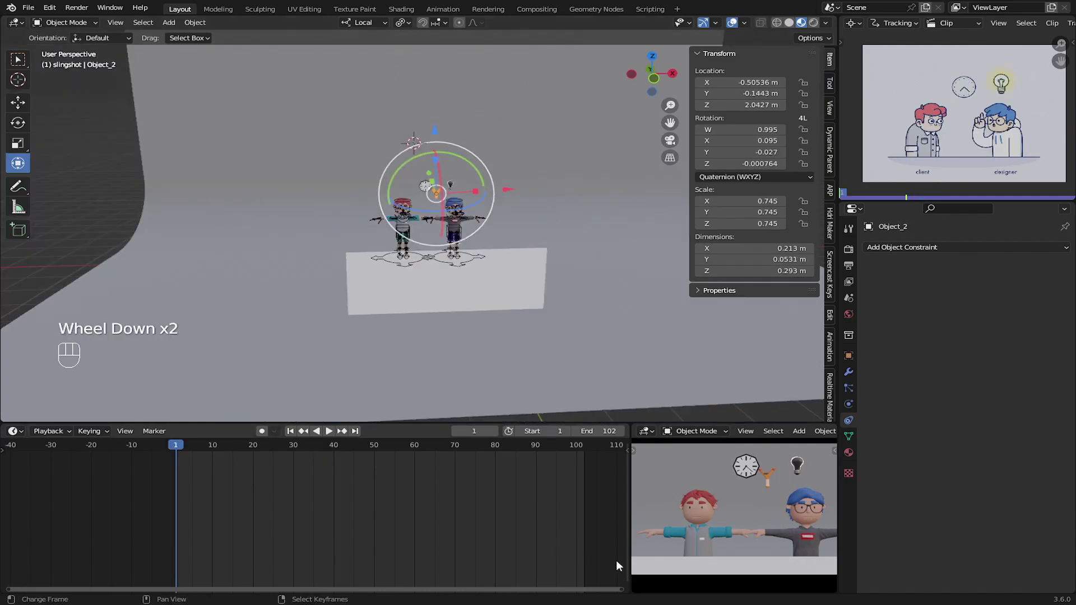
- Select the backdrop plane and delete its keyframe from the timeline
{"action": "scroll", "coordinate": [745, 507], "scroll_direction": "down", "scroll_amount": 1}
{"action": "right_click", "coordinate": [420, 268]}
{"action": "right_click", "coordinate": [420, 280]}
{"action": "middle_click_drag", "start_coordinate": [420, 282], "coordinate": [442, 291]}
{"action": "key", "text": "g"}
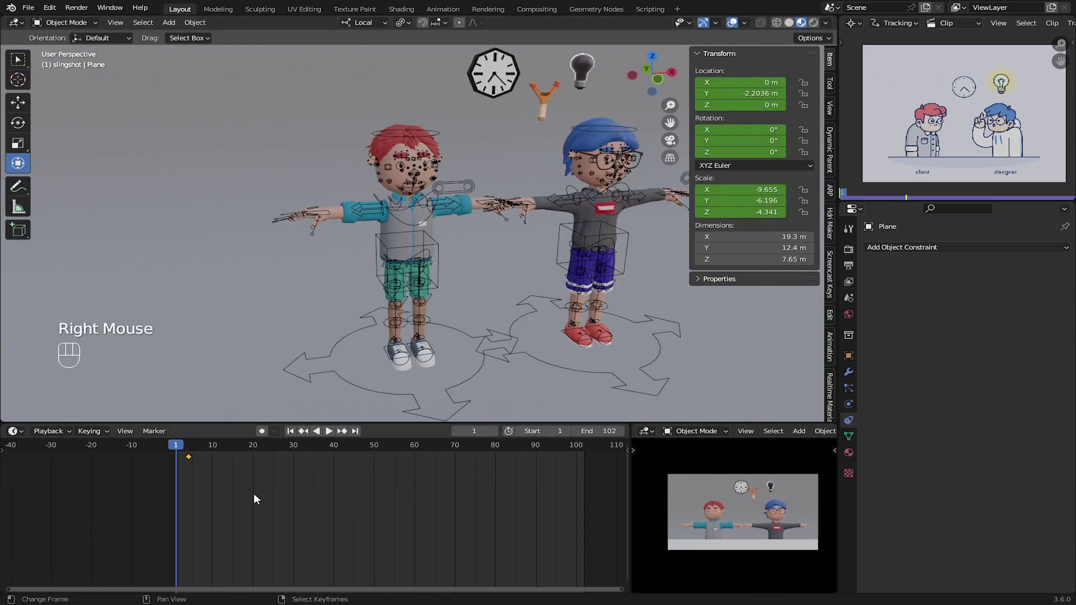
{"action": "key", "text": "x"}
- Switch to Pose Mode and rotate the root controls of both character rigs so the characters face each other
{"action": "right_click", "coordinate": [330, 377]}
{"action": "left_click_drag", "start_coordinate": [393, 376], "coordinate": [441, 370]}
{"action": "left_click", "coordinate": [66, 23]}
{"action": "middle_click_drag", "start_coordinate": [572, 367], "coordinate": [453, 354], "text": "shift"}
{"action": "right_click", "coordinate": [453, 354]}
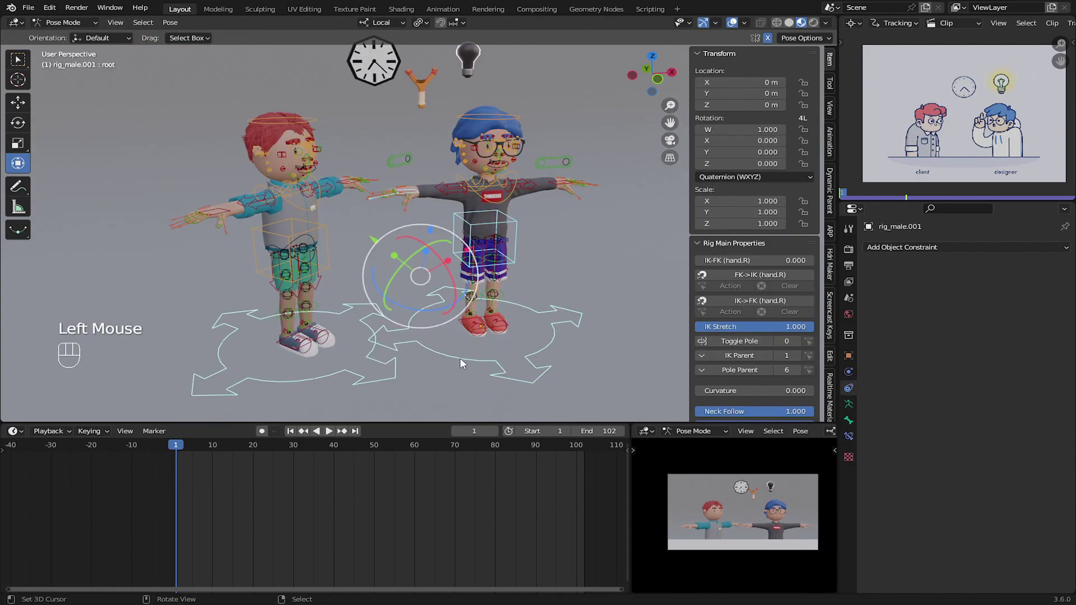
{"action": "left_click_drag", "start_coordinate": [456, 358], "coordinate": [355, 200]}
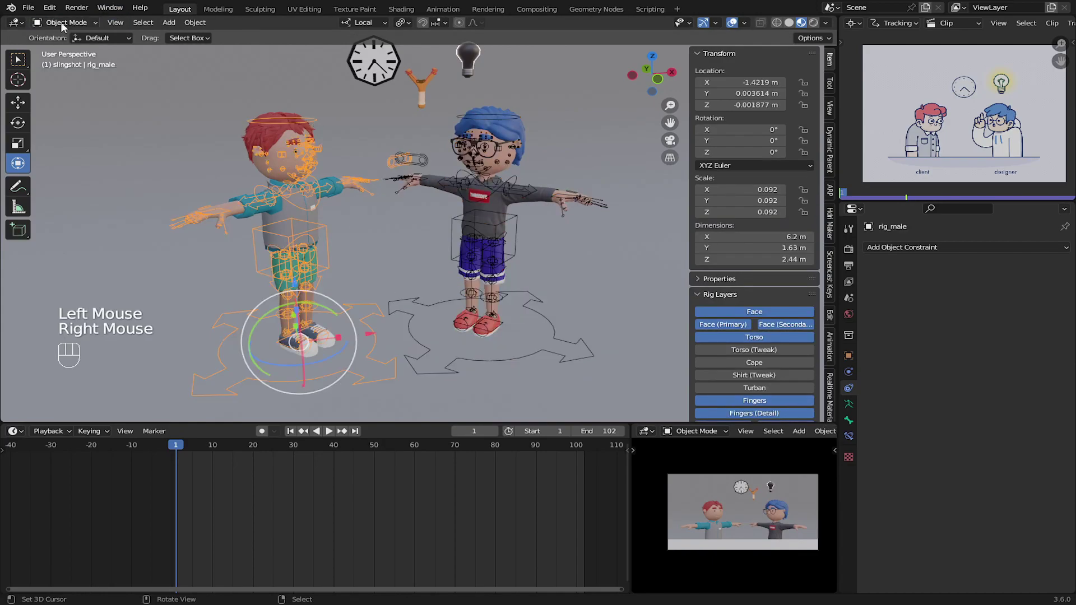
- Try moving the red-haired character's left hand IK control and the slingshot to test how they meet
{"action": "scroll", "coordinate": [331, 214], "scroll_direction": "up", "scroll_amount": 3}
{"action": "middle_click_drag", "start_coordinate": [280, 235], "coordinate": [330, 214], "text": "shift"}
{"action": "right_click", "coordinate": [227, 246]}
{"action": "right_click", "coordinate": [228, 245]}
{"action": "right_click", "coordinate": [227, 245]}
{"action": "middle_click_drag", "start_coordinate": [228, 245], "coordinate": [309, 214], "text": "shift"}
{"action": "right_click", "coordinate": [309, 214]}
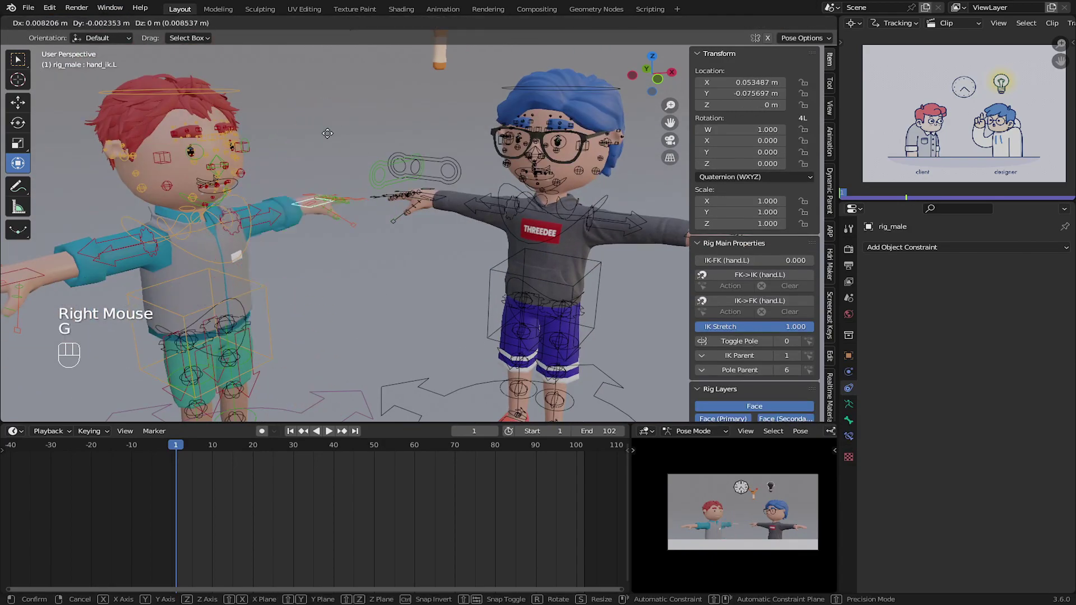
{"action": "scroll", "coordinate": [170, 251], "scroll_direction": "down", "scroll_amount": 3}
{"action": "right_click", "coordinate": [170, 251]}
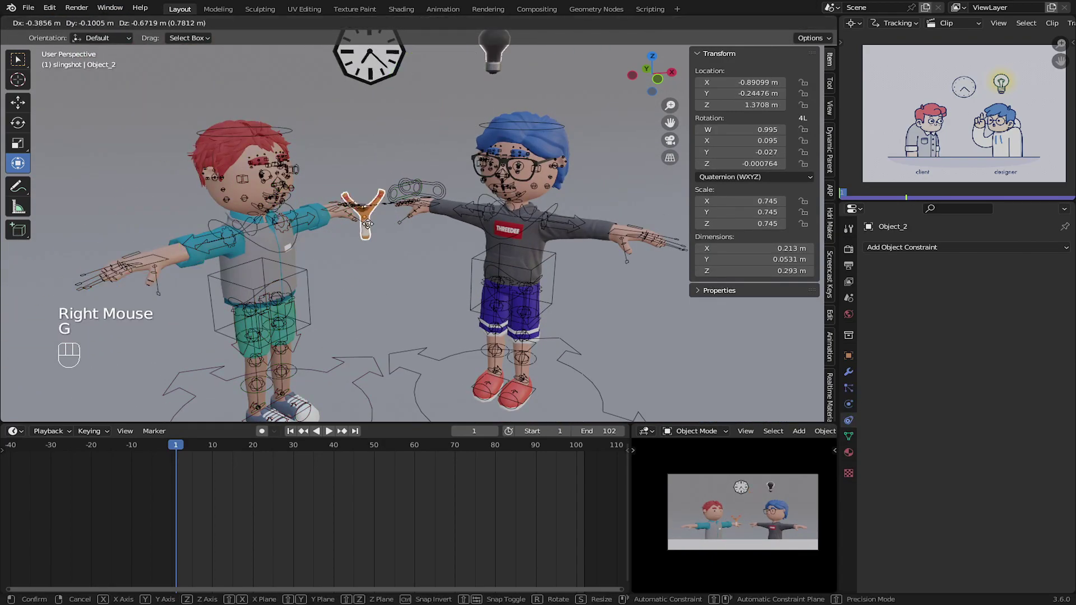
{"action": "key", "text": "g"}
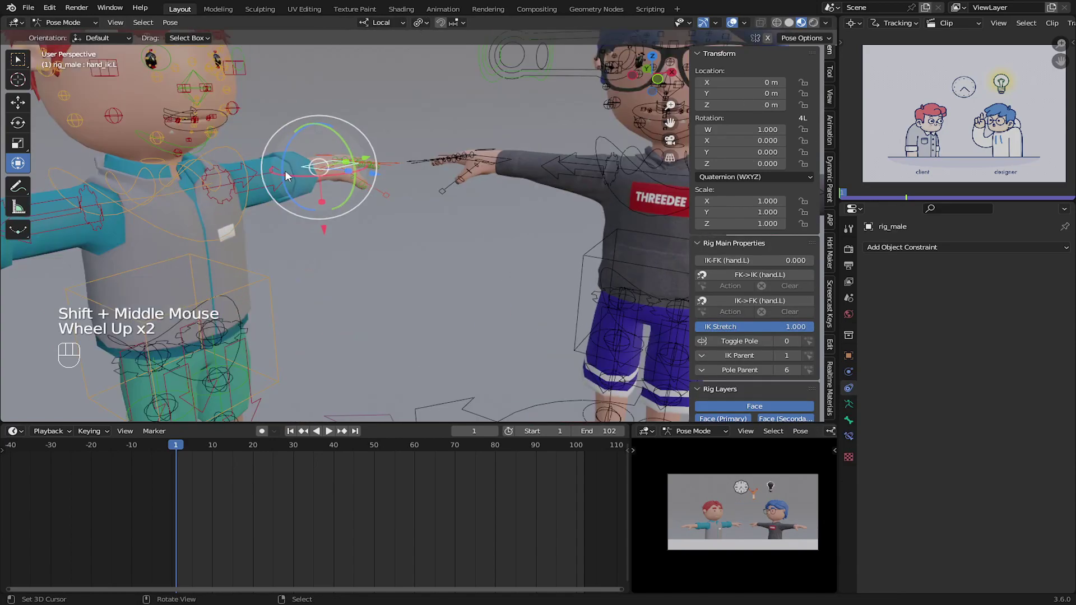
{"action": "scroll", "coordinate": [285, 171], "scroll_direction": "down", "scroll_amount": 1}
{"action": "key", "text": "g"}
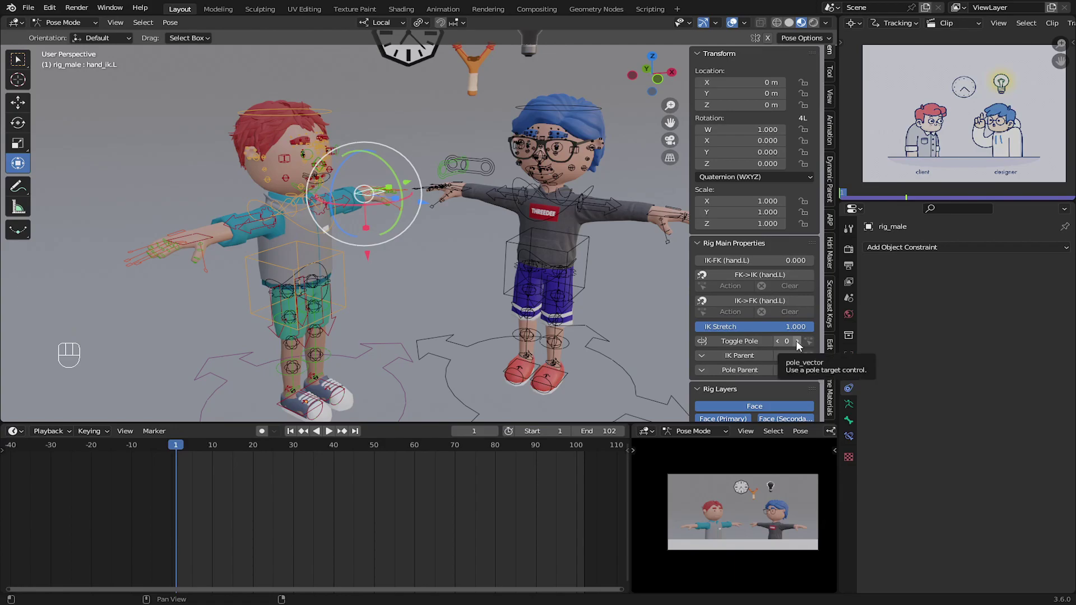
- Set Toggle Pole to 1 for the red-haired character's left arm and test-move its elbow pole target
{"action": "middle_click_drag", "start_coordinate": [522, 266], "coordinate": [606, 281]}
{"action": "scroll", "coordinate": [444, 288], "scroll_direction": "up", "scroll_amount": 1}
{"action": "middle_click_drag", "start_coordinate": [358, 249], "coordinate": [415, 253], "text": "shift"}
{"action": "right_click", "coordinate": [386, 278]}
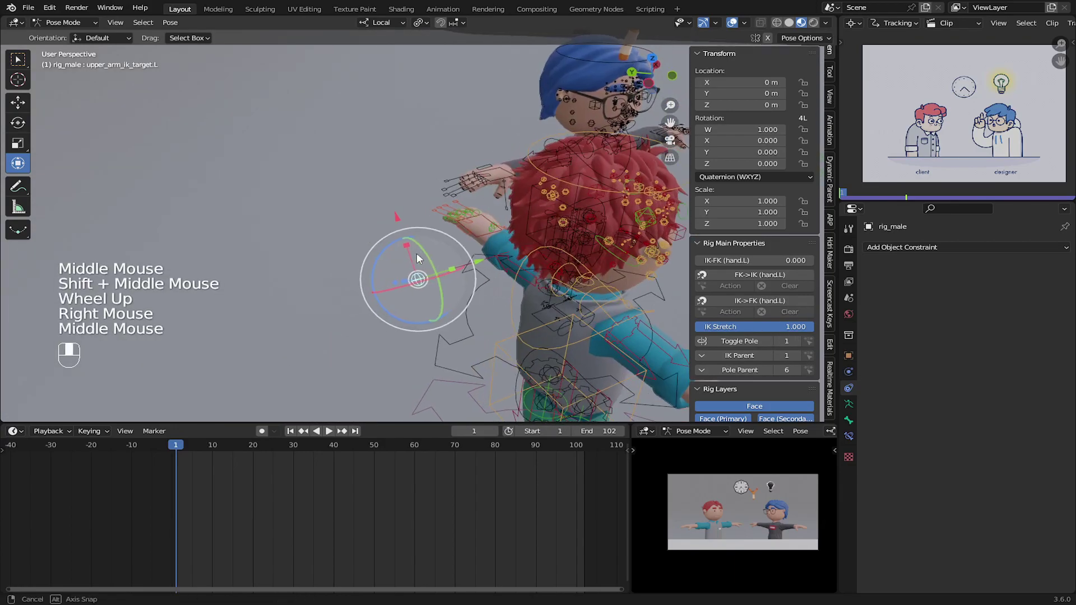
{"action": "key", "text": "g"}
{"action": "right_click", "coordinate": [351, 240]}
{"action": "middle_click_drag", "start_coordinate": [350, 240], "coordinate": [372, 216]}
- Test-move the left hand IK control and elbow pole target, then clear the hand control's location
{"action": "right_click", "coordinate": [247, 200]}
{"action": "key", "text": "g"}
{"action": "left_click", "coordinate": [210, 218]}
{"action": "right_click", "coordinate": [315, 199]}
{"action": "key", "text": "g"}
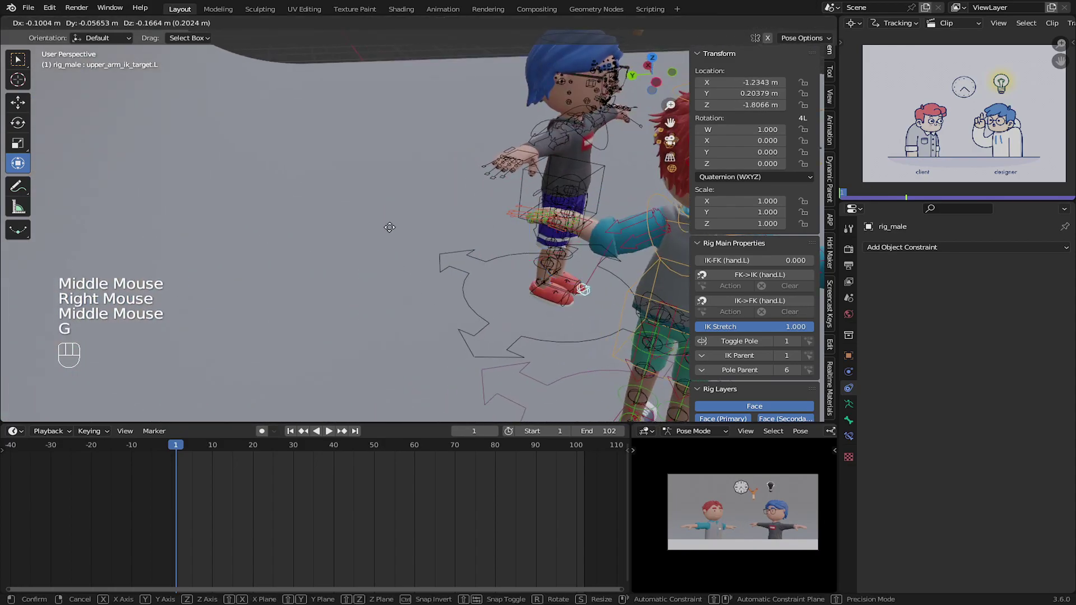
{"action": "right_click", "coordinate": [557, 378]}
{"action": "middle_click_drag", "start_coordinate": [557, 378], "coordinate": [264, 277]}
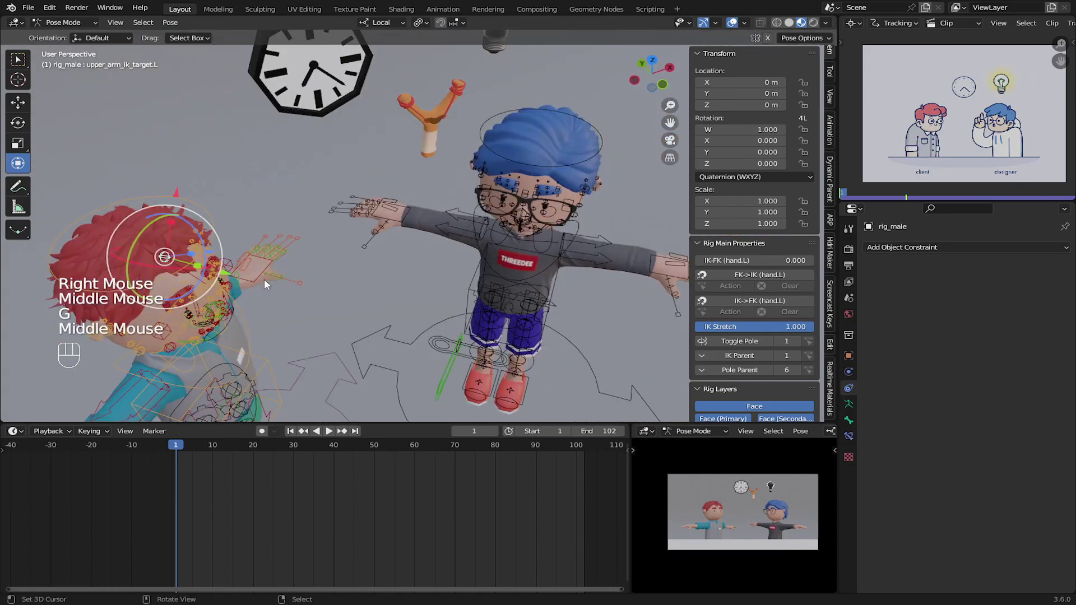
{"action": "right_click", "coordinate": [246, 284]}
{"action": "right_click", "coordinate": [260, 281]}
{"action": "key", "text": "alt+g"}
- Set Toggle Pole to 1 for the red-haired character's right hand IK control and enlarge the camera preview
{"action": "middle_click_drag", "start_coordinate": [324, 280], "coordinate": [359, 275]}
{"action": "middle_click_drag", "start_coordinate": [359, 275], "coordinate": [392, 269], "text": "shift"}
{"action": "mouse_move", "coordinate": [392, 269]}
{"action": "middle_mouse_down"}
{"action": "mouse_move", "coordinate": [470, 235]}
{"action": "mouse_move", "coordinate": [418, 206]}
{"action": "mouse_move", "coordinate": [377, 273]}
{"action": "middle_mouse_up"}
{"action": "right_click", "coordinate": [246, 230]}
{"action": "left_click", "coordinate": [798, 341]}
{"action": "scroll", "coordinate": [725, 495], "scroll_direction": "up", "scroll_amount": 1}
{"action": "middle_click_drag", "start_coordinate": [725, 495], "coordinate": [738, 505], "text": "shift"}
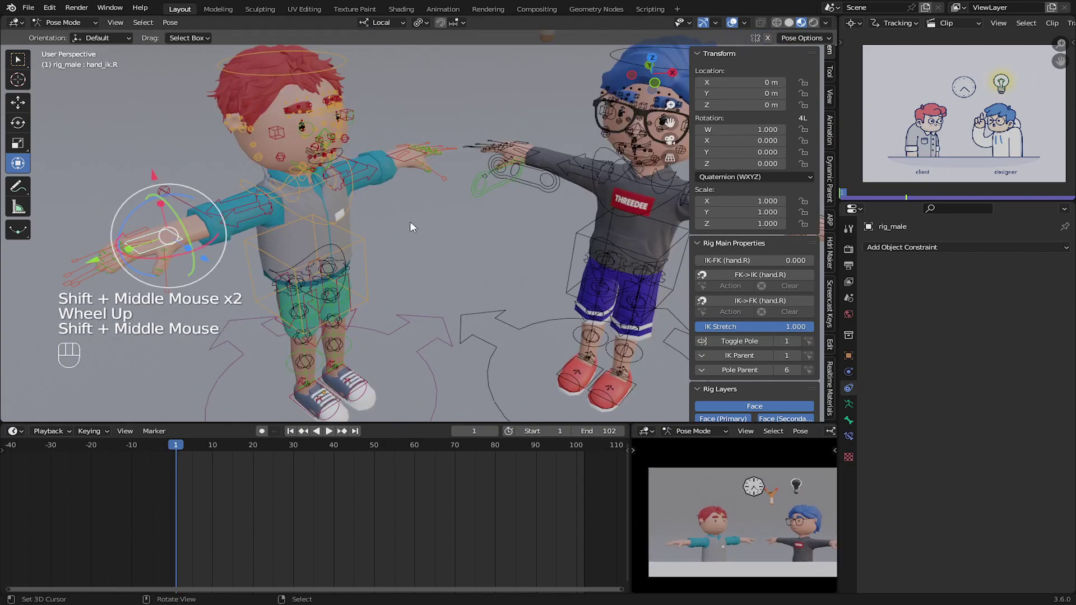
{"action": "middle_click_drag", "start_coordinate": [410, 224], "coordinate": [329, 280], "text": "shift"}
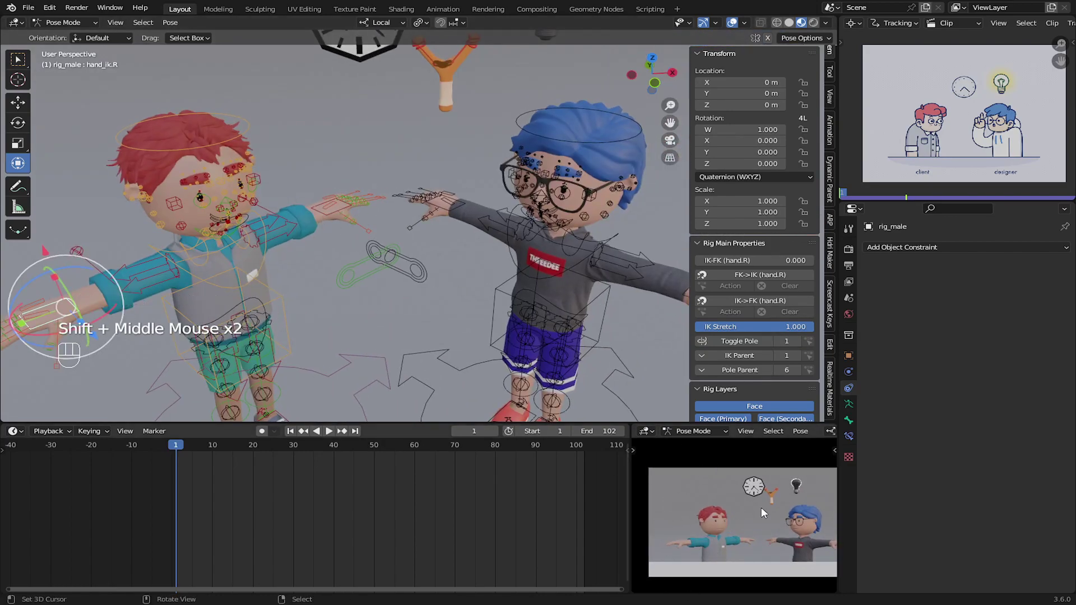
- Rotate the red-haired character's root control around its vertical axis to adjust the body's facing direction
{"action": "right_click", "coordinate": [326, 209]}
{"action": "middle_click_drag", "start_coordinate": [314, 241], "coordinate": [321, 220]}
{"action": "middle_click_drag", "start_coordinate": [320, 219], "coordinate": [359, 244], "text": "shift"}
{"action": "right_click", "coordinate": [364, 371]}
{"action": "middle_click_drag", "start_coordinate": [364, 371], "coordinate": [342, 335], "text": "shift"}
{"action": "left_click_drag", "start_coordinate": [255, 405], "coordinate": [267, 405]}
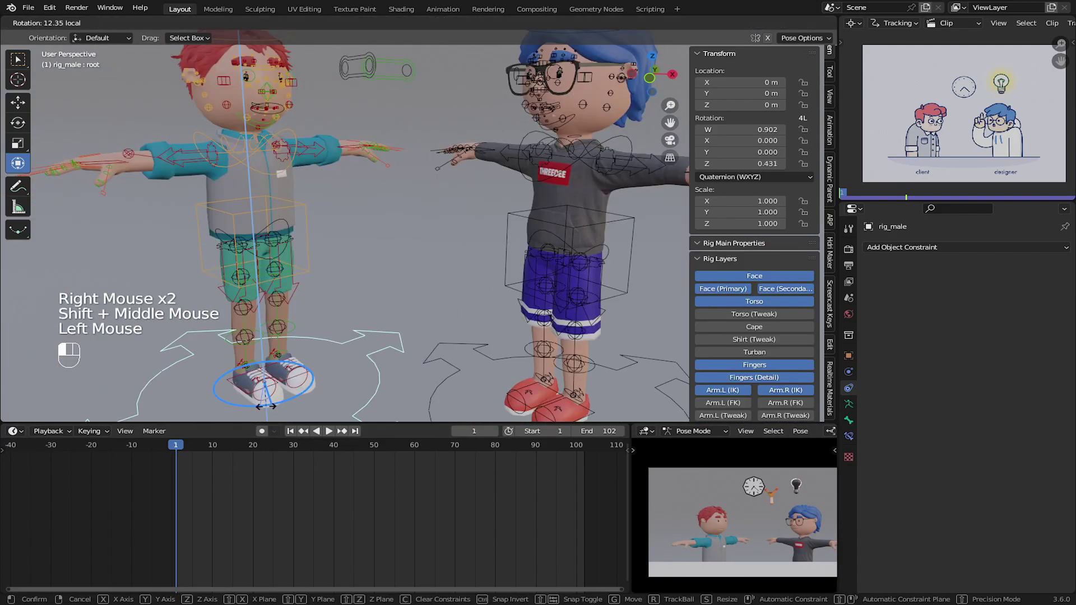
- Move the red-haired character's left hand IK control and rotate it so the fingers point downward
{"action": "right_click", "coordinate": [343, 152]}
{"action": "middle_click_drag", "start_coordinate": [344, 160], "coordinate": [349, 182]}
{"action": "left_click_drag", "start_coordinate": [346, 216], "coordinate": [335, 234]}
{"action": "right_click", "coordinate": [332, 293]}
{"action": "left_click_drag", "start_coordinate": [332, 132], "coordinate": [381, 160]}
{"action": "scroll", "coordinate": [381, 159], "scroll_direction": "up", "scroll_amount": 2}
{"action": "middle_click_drag", "start_coordinate": [381, 159], "coordinate": [237, 222], "text": "shift"}
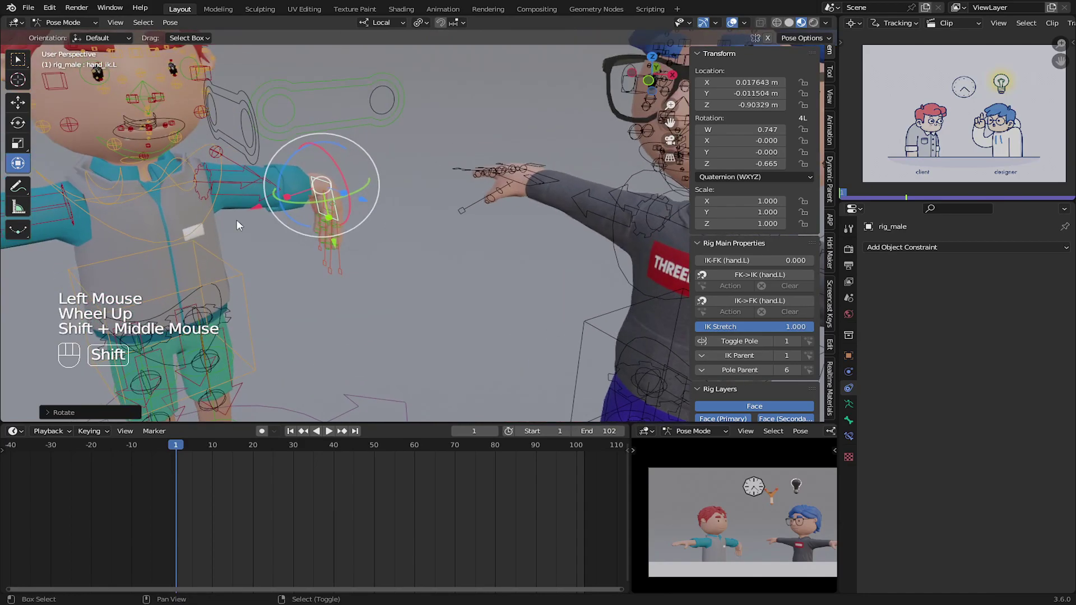
- Lower the left hand IK control and place it close to the hip so the left arm hangs down
{"action": "left_click_drag", "start_coordinate": [266, 211], "coordinate": [228, 223]}
{"action": "middle_click_drag", "start_coordinate": [228, 223], "coordinate": [280, 179]}
{"action": "left_click_drag", "start_coordinate": [281, 185], "coordinate": [289, 241]}
{"action": "left_click_drag", "start_coordinate": [215, 188], "coordinate": [202, 191]}
{"action": "middle_click_drag", "start_coordinate": [230, 93], "coordinate": [347, 243], "text": "shift"}
{"action": "scroll", "coordinate": [283, 175], "scroll_direction": "up", "scroll_amount": 2}
{"action": "left_click_drag", "start_coordinate": [331, 245], "coordinate": [298, 248]}
{"action": "middle_click_drag", "start_coordinate": [389, 141], "coordinate": [298, 179], "text": "shift"}
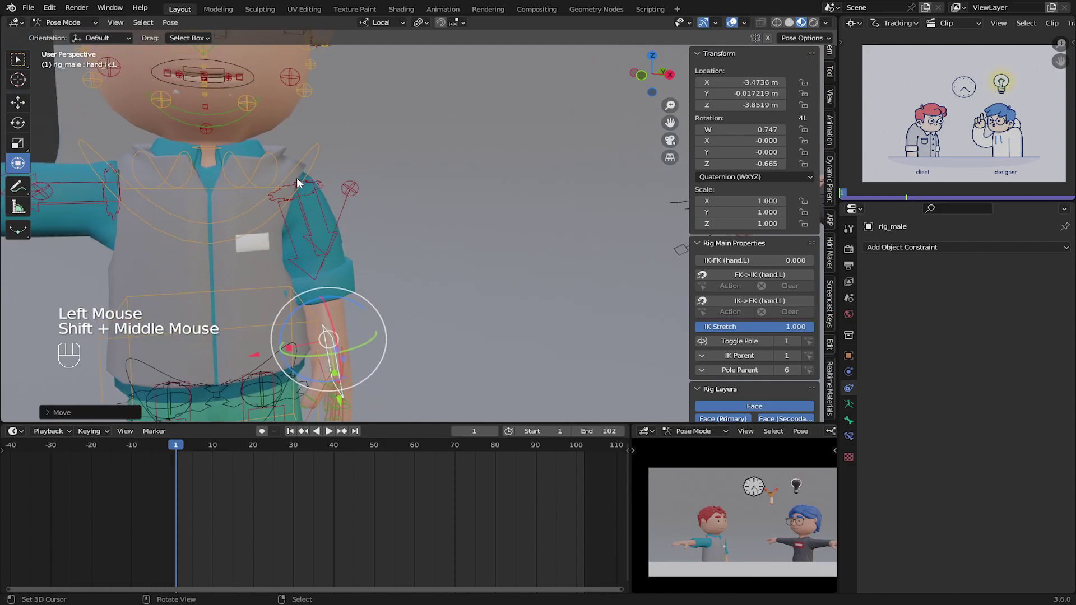
- Rotate the red-haired character's left shoulder control downward to relax the shoulder
{"action": "right_click", "coordinate": [278, 168]}
{"action": "key", "text": "r"}
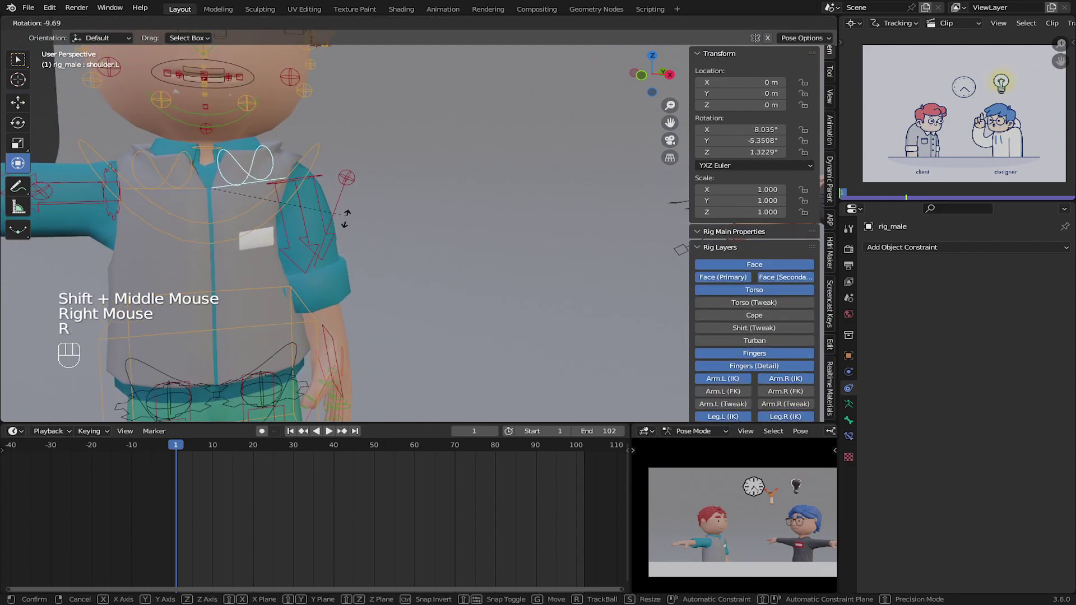
{"action": "left_click", "coordinate": [349, 219]}
{"action": "middle_click_drag", "start_coordinate": [350, 219], "coordinate": [460, 213], "text": "shift"}
- Pull the red-haired character's right hand IK control inward and down toward the body
{"action": "scroll", "coordinate": [174, 126], "scroll_direction": "down", "scroll_amount": 1}
{"action": "right_click", "coordinate": [174, 124]}
{"action": "scroll", "coordinate": [174, 123], "scroll_direction": "down", "scroll_amount": 1}
{"action": "middle_click_drag", "start_coordinate": [173, 123], "coordinate": [174, 120]}
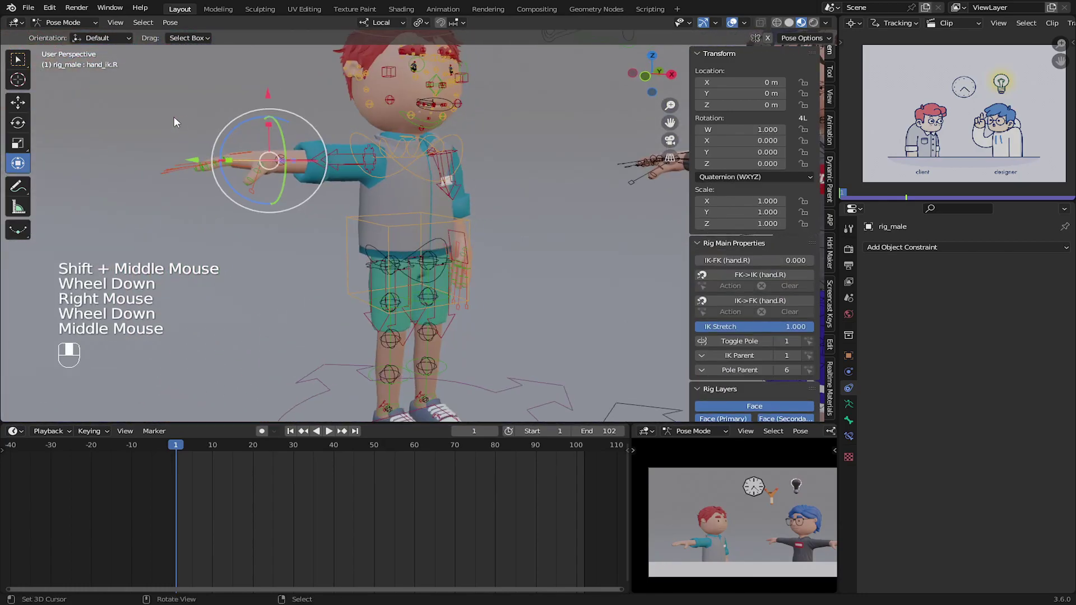
{"action": "left_click_drag", "start_coordinate": [191, 162], "coordinate": [273, 158]}
{"action": "left_click_drag", "start_coordinate": [332, 94], "coordinate": [331, 186]}
{"action": "scroll", "coordinate": [325, 193], "scroll_direction": "up", "scroll_amount": 1}
{"action": "middle_click_drag", "start_coordinate": [325, 194], "coordinate": [286, 196]}
- Rotate the right hand and refine its placement so the right arm hangs relaxed beside the body
{"action": "left_click_drag", "start_coordinate": [247, 246], "coordinate": [292, 297]}
{"action": "middle_click_drag", "start_coordinate": [224, 247], "coordinate": [168, 241]}
{"action": "left_click_drag", "start_coordinate": [84, 234], "coordinate": [124, 226]}
{"action": "left_click_drag", "start_coordinate": [170, 250], "coordinate": [158, 204]}
{"action": "left_click_drag", "start_coordinate": [191, 247], "coordinate": [262, 168]}
- Rotate the red-haired character's right shoulder control about 7.6° around X to lower the shoulder
{"action": "middle_click_drag", "start_coordinate": [248, 105], "coordinate": [261, 244], "text": "shift"}
{"action": "right_click", "coordinate": [299, 238]}
{"action": "left_click_drag", "start_coordinate": [291, 224], "coordinate": [292, 235]}
- Reposition the light bulb above the blue-haired character's head, at about X -0.027 m, Y -0.076 m, Z 2.16 m
{"action": "middle_click_drag", "start_coordinate": [292, 230], "coordinate": [378, 221]}
{"action": "mouse_move", "coordinate": [379, 222]}
{"action": "middle_mouse_down", "text": "shift"}
{"action": "mouse_move", "coordinate": [359, 181]}
{"action": "mouse_move", "coordinate": [392, 218]}
{"action": "middle_mouse_up", "text": "shift"}
{"action": "scroll", "coordinate": [392, 218], "scroll_direction": "down", "scroll_amount": 1}
{"action": "middle_click_drag", "start_coordinate": [393, 219], "coordinate": [445, 143]}
{"action": "scroll", "coordinate": [429, 261], "scroll_direction": "up", "scroll_amount": 1}
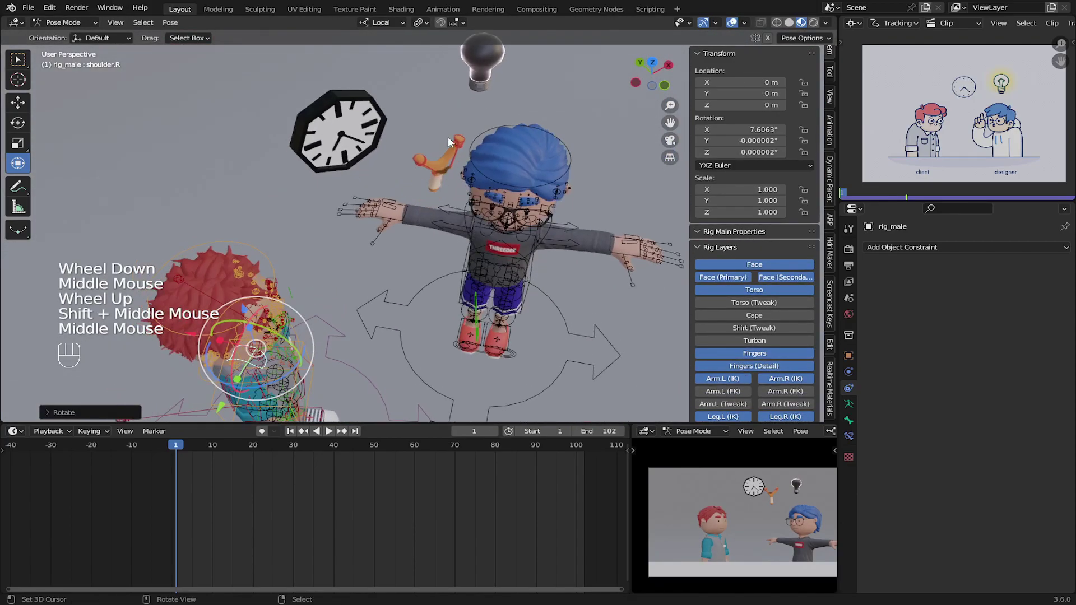
{"action": "right_click", "coordinate": [470, 91]}
{"action": "middle_click_drag", "start_coordinate": [469, 93], "coordinate": [408, 66]}
{"action": "left_click_drag", "start_coordinate": [443, 66], "coordinate": [479, 80]}
{"action": "middle_click_drag", "start_coordinate": [564, 177], "coordinate": [557, 82]}
{"action": "left_click_drag", "start_coordinate": [557, 82], "coordinate": [579, 78]}
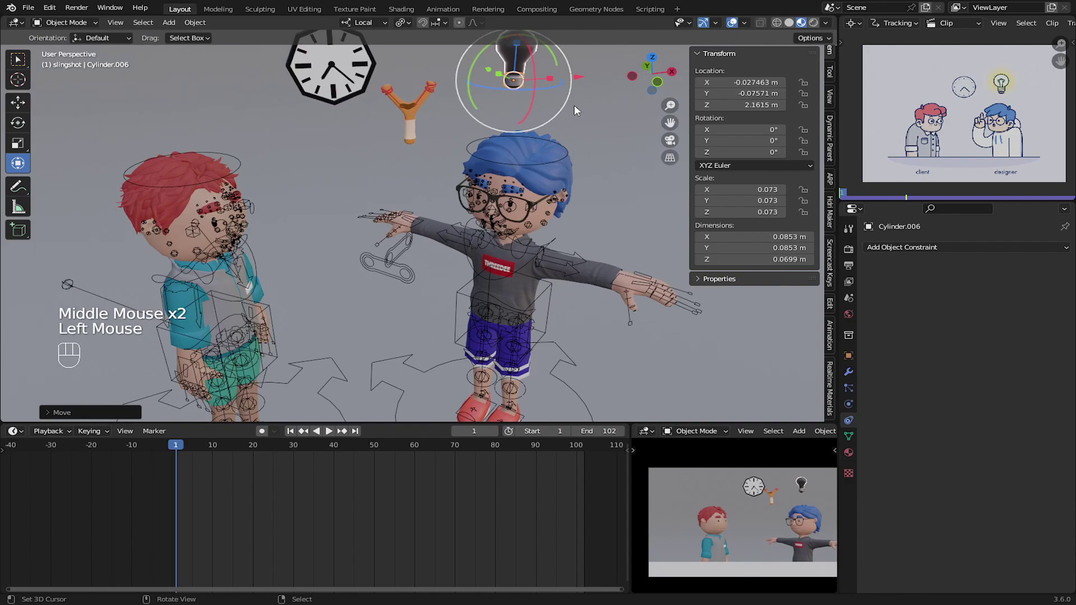
- Select all the red-haired rig's controls, set the keying set to Location, Rotation, Scale & Custom Properties, and enable auto keying
{"action": "middle_click_drag", "start_coordinate": [387, 259], "coordinate": [397, 218], "text": "shift"}
{"action": "middle_click_drag", "start_coordinate": [398, 219], "coordinate": [322, 222]}
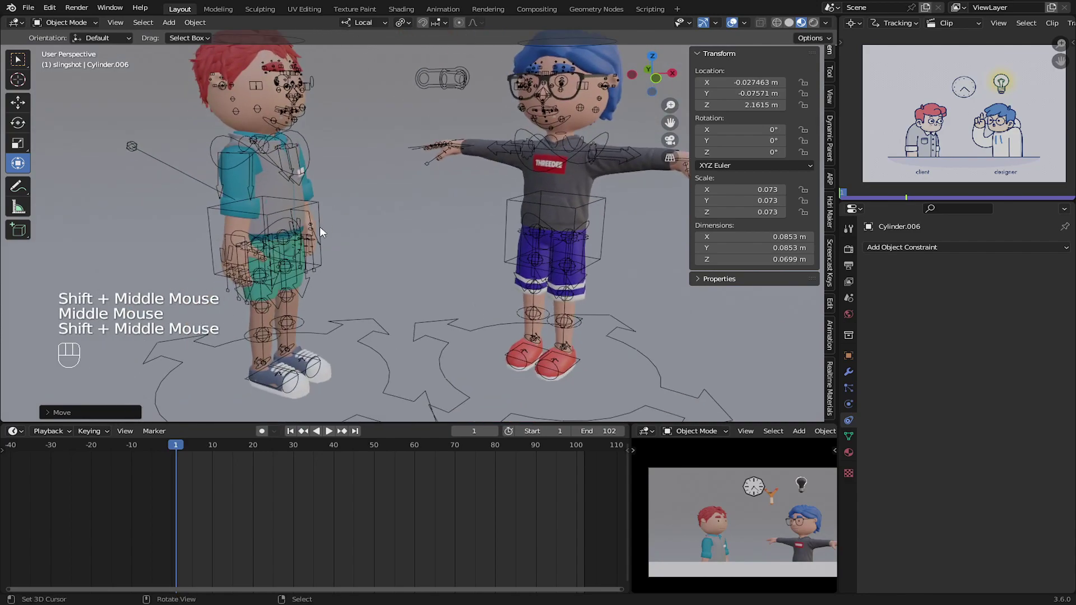
{"action": "right_click", "coordinate": [316, 208]}
{"action": "key", "text": "a"}
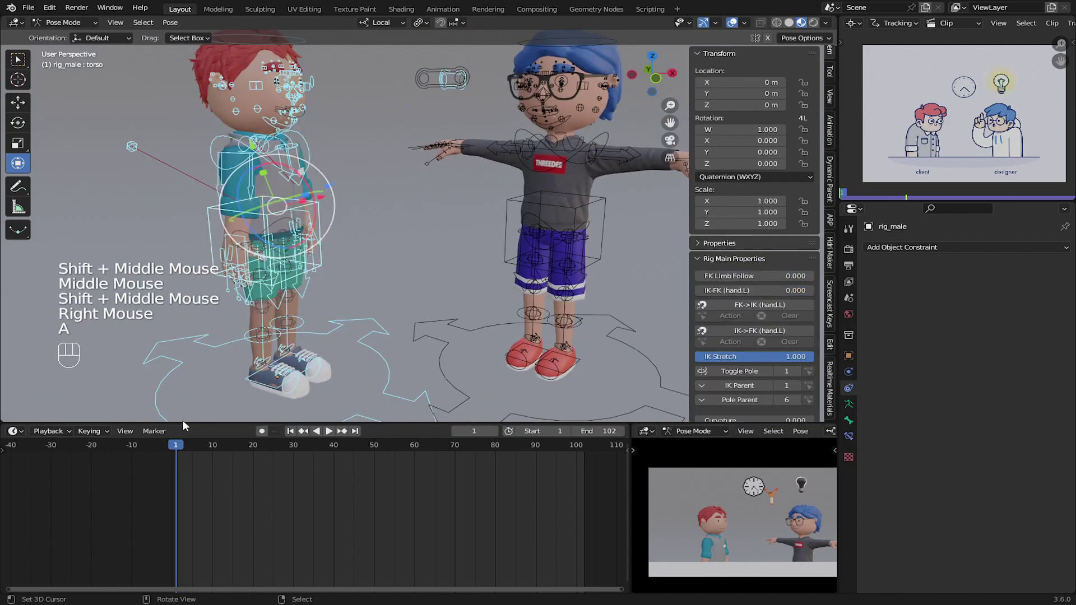
{"action": "left_click", "coordinate": [89, 431]}
{"action": "left_click", "coordinate": [88, 368]}
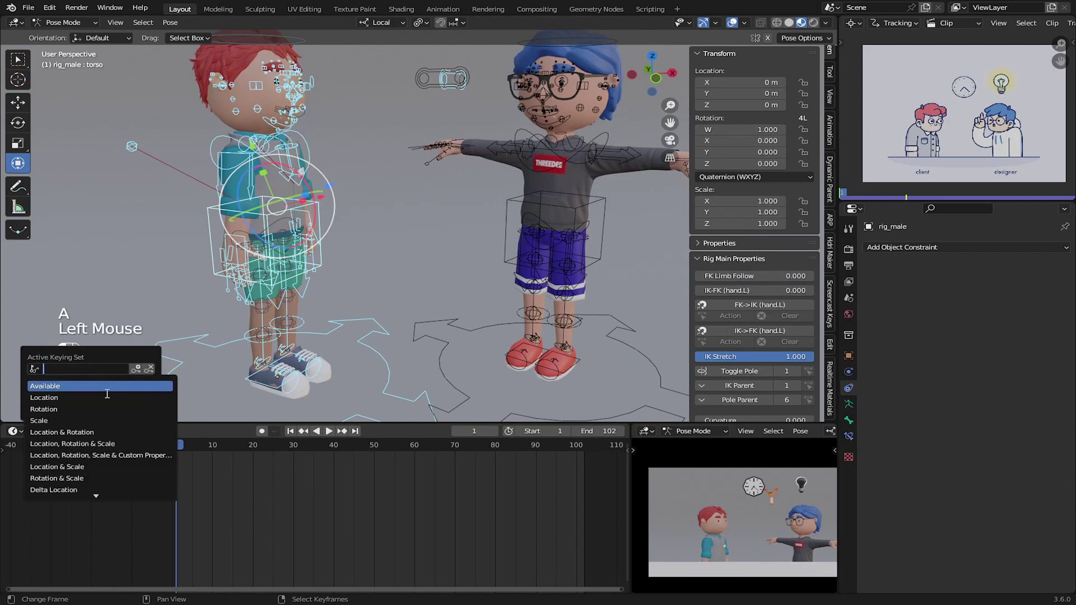
{"action": "left_click", "coordinate": [113, 455]}
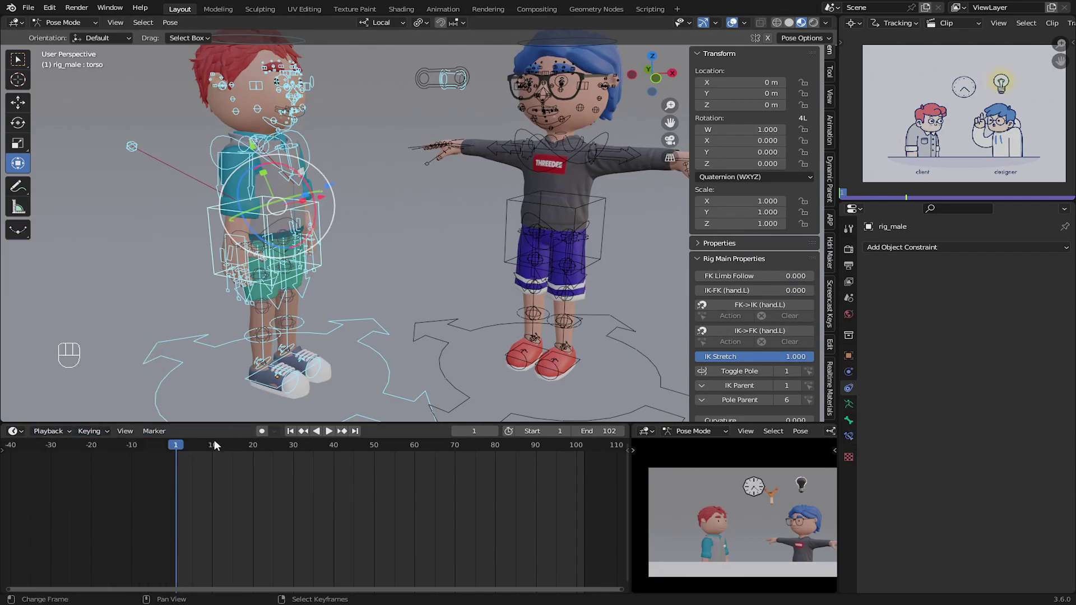
{"action": "left_click", "coordinate": [261, 432]}
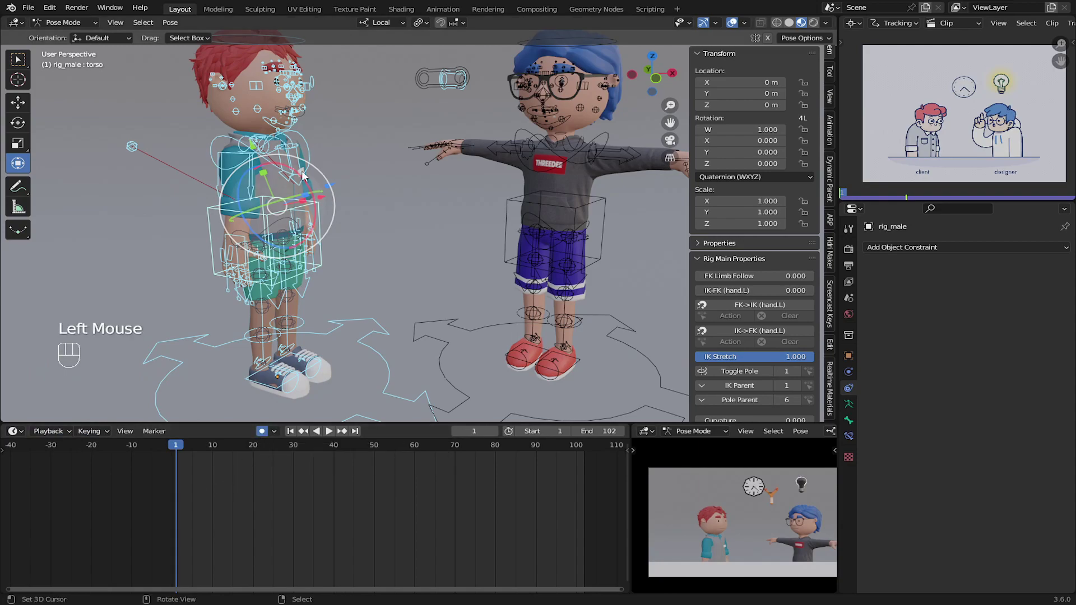
- Insert keyframes at frame 1 for all controls of the red-haired character's rig
{"action": "key", "text": "a"}
{"action": "key", "text": "a"}
{"action": "key", "text": "a"}
{"action": "key", "text": "i"}
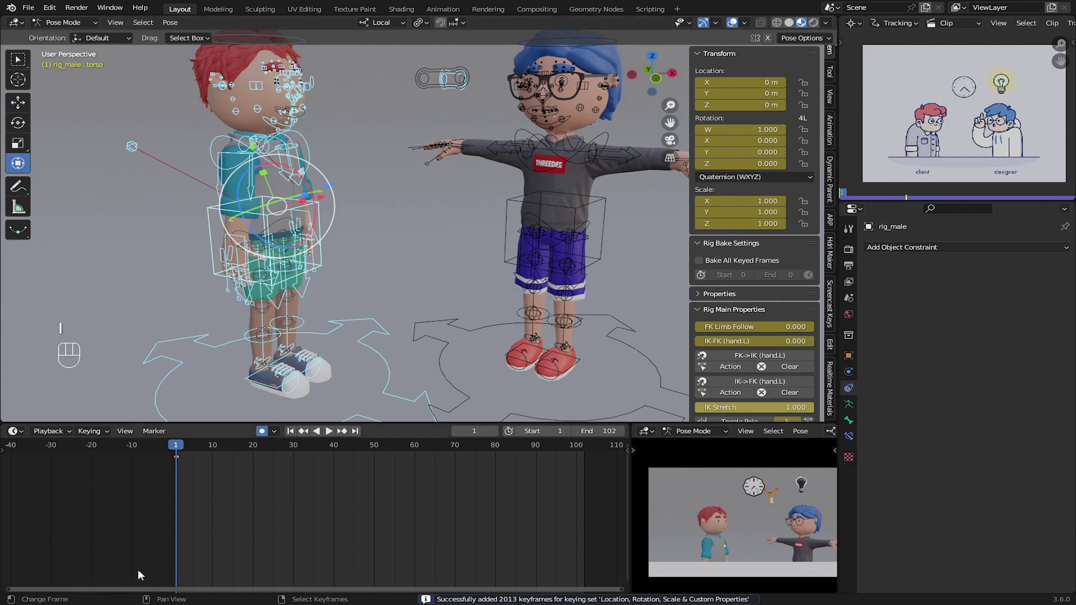
- Try moving the red-haired character's torso control to test the body movement
{"action": "right_click", "coordinate": [274, 232]}
{"action": "key", "text": "g"}
{"action": "right_click", "coordinate": [273, 210]}
{"action": "key", "text": "g"}
{"action": "right_click", "coordinate": [262, 223]}
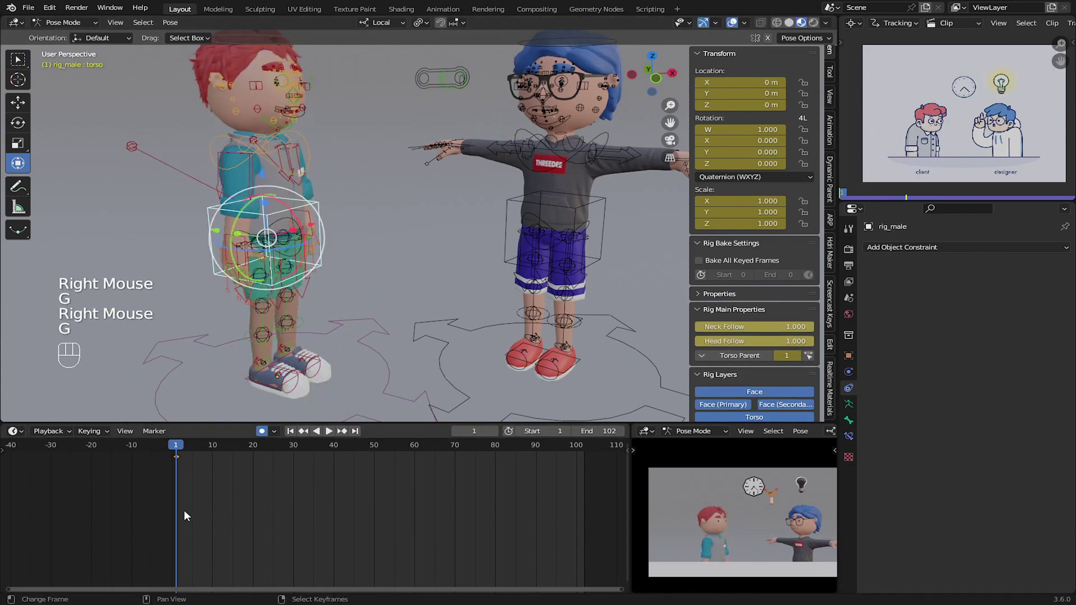
- Go to frame 102, insert keyframes for all the red-haired rig's controls, and scrub the timeline
{"action": "middle_click_drag", "start_coordinate": [289, 471], "coordinate": [353, 485]}
{"action": "scroll", "coordinate": [353, 485], "scroll_direction": "up", "scroll_amount": 4}
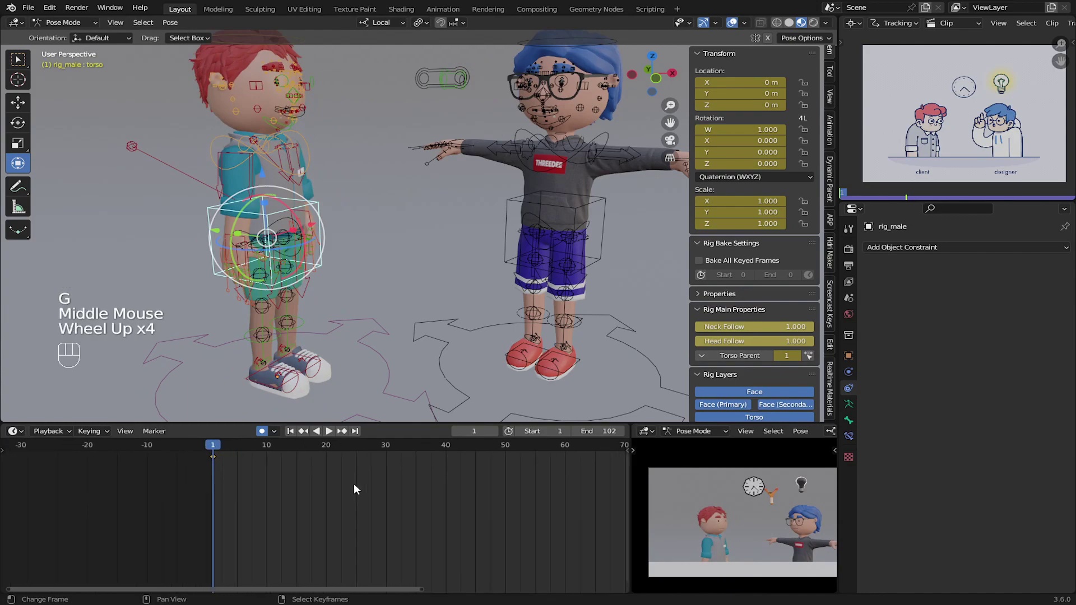
{"action": "scroll", "coordinate": [476, 453], "scroll_direction": "down", "scroll_amount": 2}
{"action": "middle_click_drag", "start_coordinate": [478, 454], "coordinate": [272, 485]}
{"action": "scroll", "coordinate": [222, 476], "scroll_direction": "down", "scroll_amount": 2}
{"action": "left_click_drag", "start_coordinate": [293, 482], "coordinate": [184, 483]}
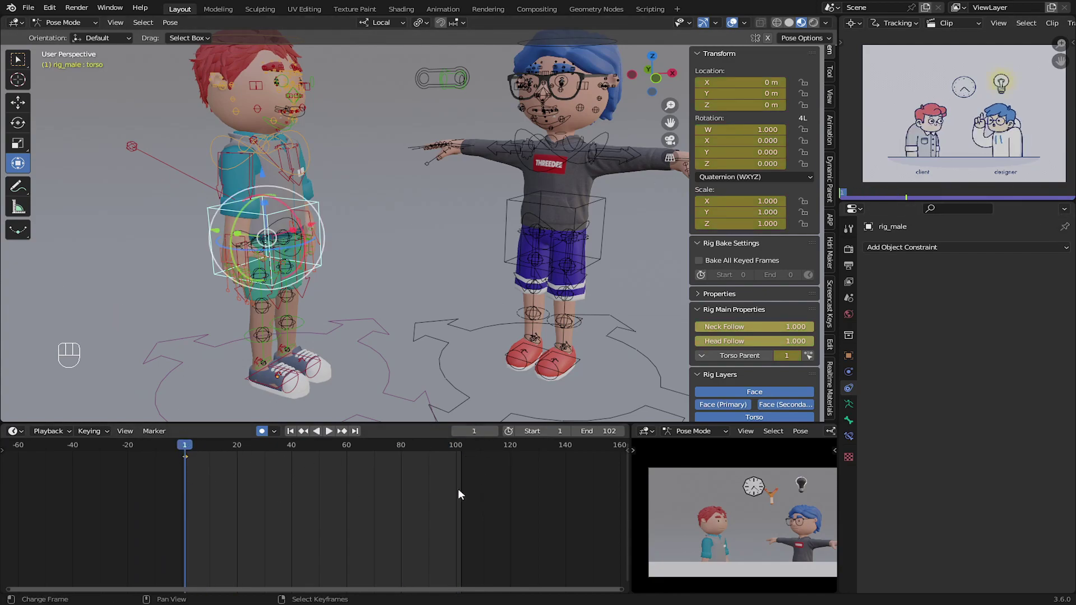
{"action": "left_click_drag", "start_coordinate": [471, 480], "coordinate": [184, 476]}
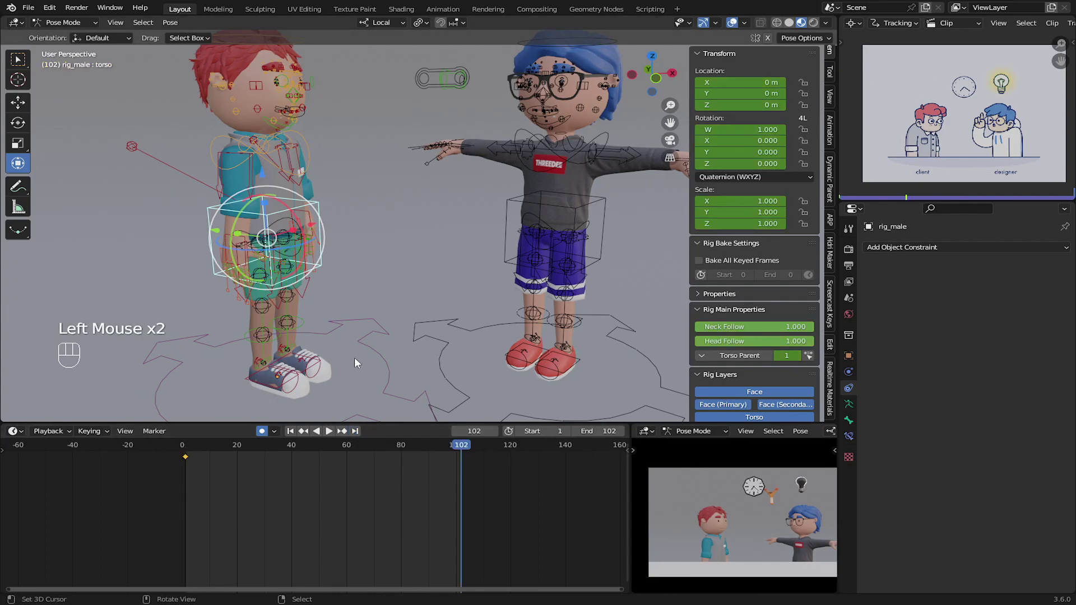
{"action": "key", "text": "a"}
{"action": "key", "text": "i"}
{"action": "middle_click_drag", "start_coordinate": [315, 254], "coordinate": [308, 253]}
{"action": "middle_click_drag", "start_coordinate": [307, 253], "coordinate": [363, 294], "text": "shift"}
{"action": "left_click_drag", "start_coordinate": [424, 495], "coordinate": [310, 486]}
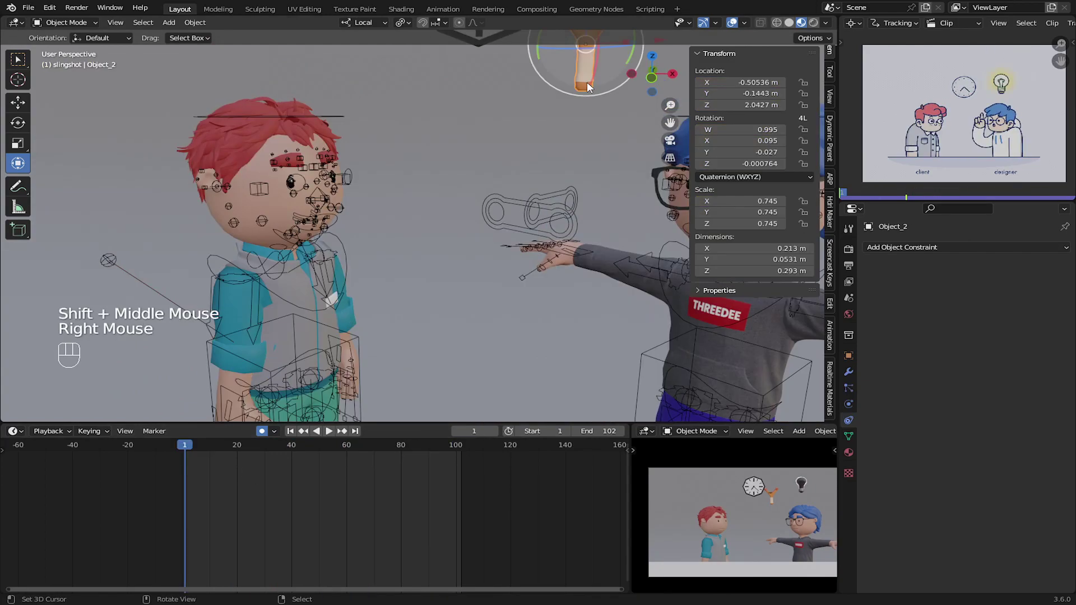
- Move and rotate the slingshot from above the characters down to the red-haired character's left hand
{"action": "key", "text": "g"}
{"action": "middle_click_drag", "start_coordinate": [359, 235], "coordinate": [347, 224]}
{"action": "middle_click_drag", "start_coordinate": [347, 224], "coordinate": [347, 202], "text": "shift"}
{"action": "scroll", "coordinate": [347, 192], "scroll_direction": "up", "scroll_amount": 2}
{"action": "key", "text": "g"}
{"action": "left_click_drag", "start_coordinate": [351, 217], "coordinate": [381, 286]}
{"action": "middle_click_drag", "start_coordinate": [382, 286], "coordinate": [426, 314]}
{"action": "middle_click_drag", "start_coordinate": [426, 314], "coordinate": [538, 168], "text": "shift"}
{"action": "key", "text": "r"}
{"action": "scroll", "coordinate": [465, 257], "scroll_direction": "up", "scroll_amount": 2}
{"action": "key", "text": "g"}
{"action": "middle_click_drag", "start_coordinate": [426, 246], "coordinate": [526, 240]}
- Move and rotate the slingshot to line its handle up with the red-haired character's left palm
{"action": "key", "text": "g"}
{"action": "middle_click_drag", "start_coordinate": [560, 347], "coordinate": [439, 156]}
{"action": "scroll", "coordinate": [538, 247], "scroll_direction": "up", "scroll_amount": 3}
{"action": "key", "text": "g"}
{"action": "key", "text": "r"}
{"action": "left_click_drag", "start_coordinate": [446, 164], "coordinate": [435, 161]}
{"action": "middle_click_drag", "start_coordinate": [435, 161], "coordinate": [384, 216]}
{"action": "key", "text": "g"}
{"action": "scroll", "coordinate": [392, 168], "scroll_direction": "up", "scroll_amount": 2}
{"action": "key", "text": "g"}
{"action": "key", "text": "r"}
{"action": "key", "text": "g"}
- Fine-tune the slingshot's position and rotation until its handle sits within the left hand's grip
{"action": "scroll", "coordinate": [437, 179], "scroll_direction": "up", "scroll_amount": 1}
{"action": "scroll", "coordinate": [448, 196], "scroll_direction": "down", "scroll_amount": 1}
{"action": "key", "text": "g"}
{"action": "middle_click_drag", "start_coordinate": [538, 124], "coordinate": [495, 180]}
{"action": "left_click_drag", "start_coordinate": [495, 174], "coordinate": [503, 177]}
{"action": "key", "text": "g"}
{"action": "mouse_move", "coordinate": [504, 178]}
{"action": "middle_mouse_down"}
{"action": "mouse_move", "coordinate": [521, 168]}
{"action": "mouse_move", "coordinate": [432, 159]}
{"action": "mouse_move", "coordinate": [513, 185]}
{"action": "middle_mouse_up"}
{"action": "left_click", "coordinate": [515, 167]}
{"action": "key", "text": "g"}
{"action": "left_click", "coordinate": [415, 187]}
{"action": "middle_click_drag", "start_coordinate": [415, 190], "coordinate": [428, 184]}
{"action": "middle_click_drag", "start_coordinate": [428, 184], "coordinate": [437, 178], "text": "shift"}
{"action": "middle_click_drag", "start_coordinate": [437, 179], "coordinate": [530, 181]}
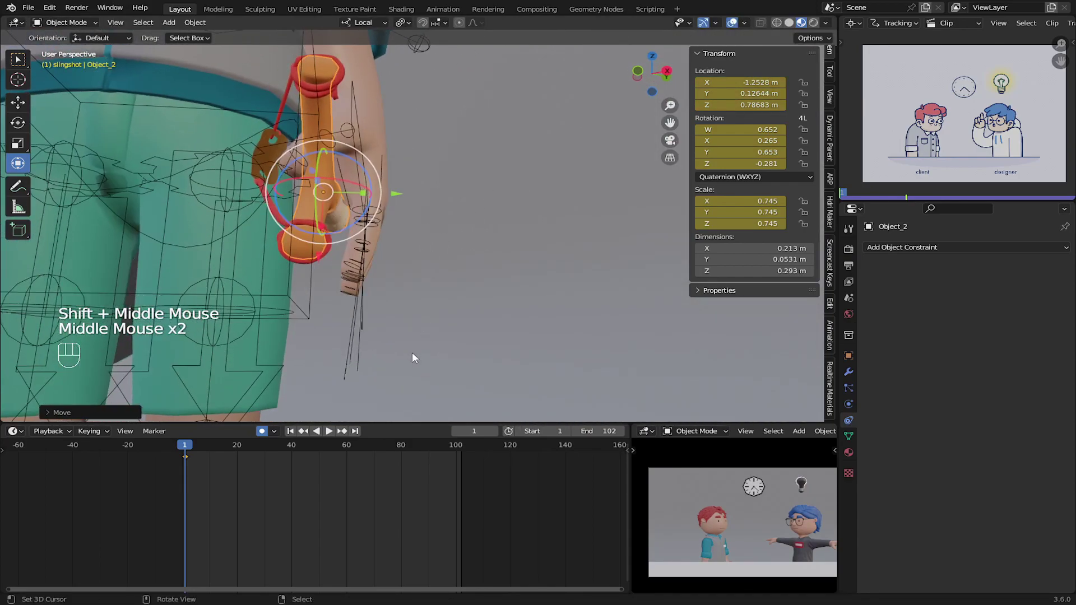
{"action": "middle_click_drag", "start_coordinate": [364, 305], "coordinate": [342, 320]}
- Select the four finger master controls of the red-haired character's left hand and set the pivot point to Individual Origins
{"action": "right_click", "coordinate": [351, 361]}
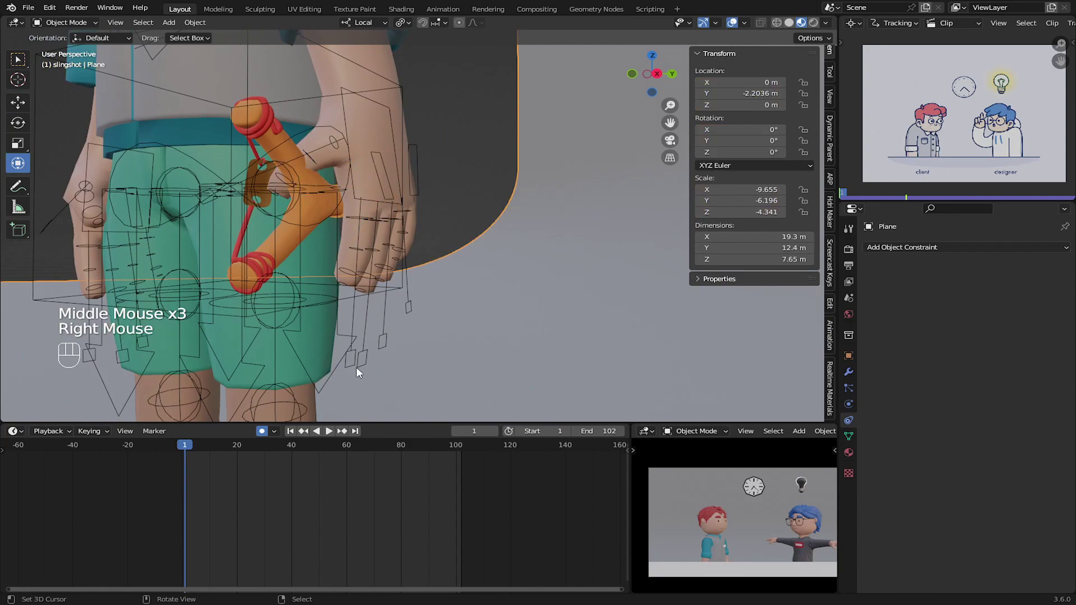
{"action": "right_click", "coordinate": [348, 363]}
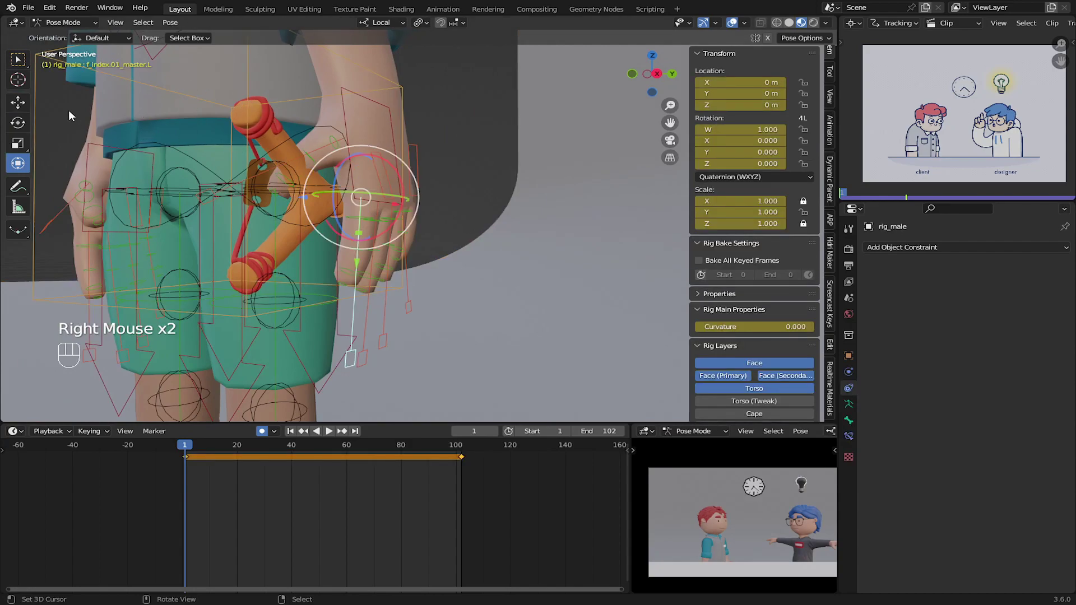
{"action": "right_click", "coordinate": [363, 353], "text": "shift"}
{"action": "right_click", "coordinate": [385, 337], "text": "shift"}
{"action": "right_click", "coordinate": [411, 308], "text": "shift"}
{"action": "middle_click_drag", "start_coordinate": [391, 274], "coordinate": [388, 18]}
{"action": "left_click", "coordinate": [421, 23]}
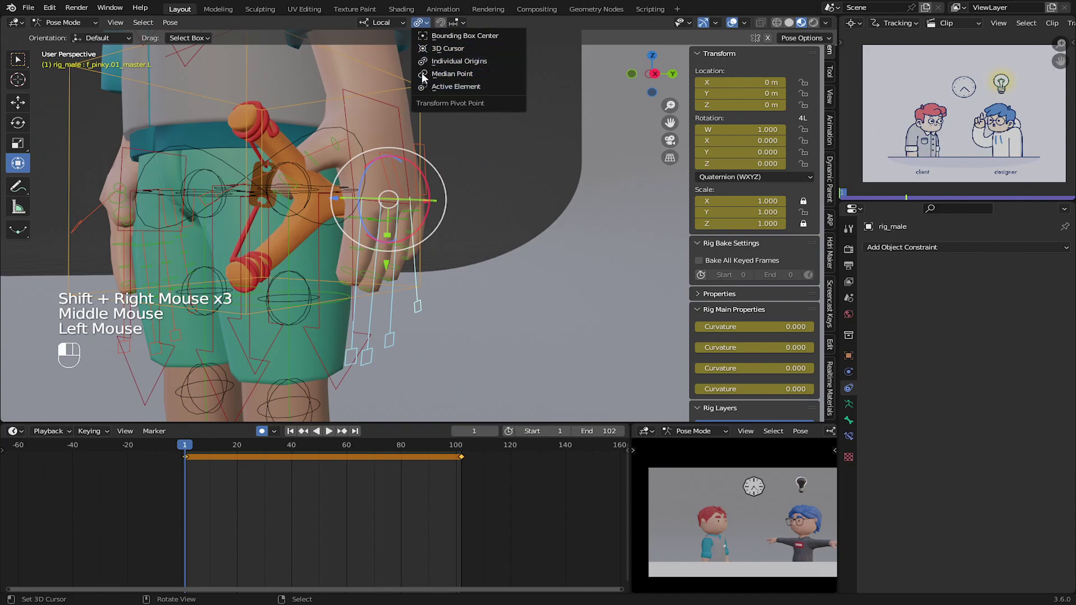
{"action": "left_click", "coordinate": [464, 61]}
- Scale and rotate the four left-hand finger controls to curl the fingers around the slingshot handle
{"action": "key", "text": "s"}
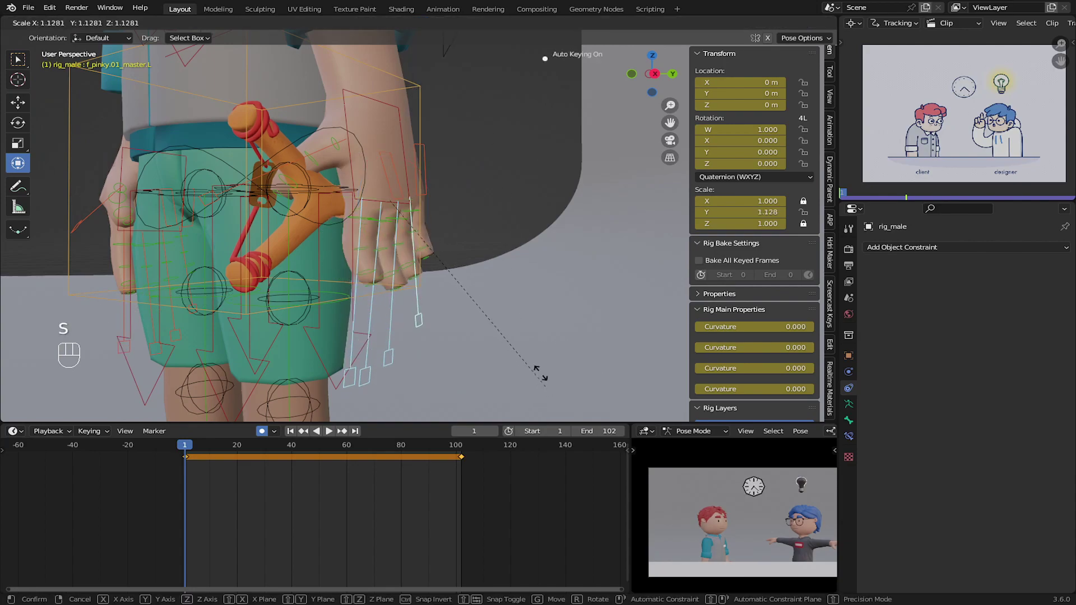
{"action": "left_click", "coordinate": [488, 329]}
{"action": "middle_click_drag", "start_coordinate": [488, 329], "coordinate": [403, 165]}
{"action": "left_click_drag", "start_coordinate": [413, 168], "coordinate": [426, 199]}
{"action": "middle_click_drag", "start_coordinate": [487, 249], "coordinate": [522, 264]}
{"action": "middle_click_drag", "start_coordinate": [522, 264], "coordinate": [422, 223]}
{"action": "key", "text": "s"}
{"action": "left_click", "coordinate": [512, 259]}
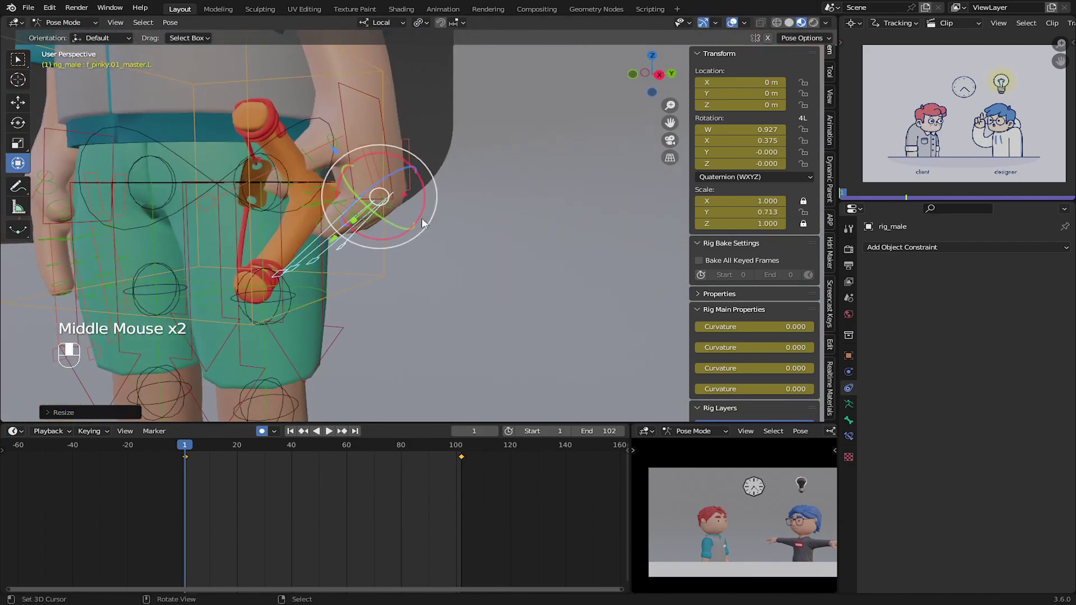
- Rotate the left thumb's controls to wrap the thumb around the slingshot handle
{"action": "right_click", "coordinate": [335, 142]}
{"action": "middle_click_drag", "start_coordinate": [340, 150], "coordinate": [381, 168]}
{"action": "key", "text": "r"}
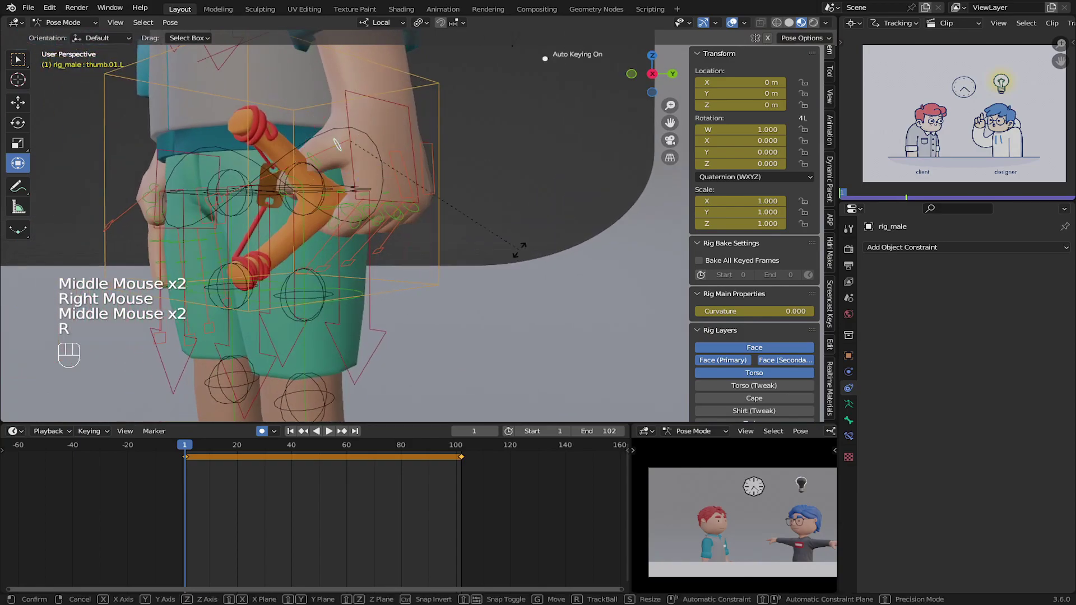
{"action": "left_click", "coordinate": [453, 206]}
{"action": "key", "text": "r"}
{"action": "middle_click_drag", "start_coordinate": [452, 206], "coordinate": [409, 208]}
{"action": "left_click", "coordinate": [493, 260]}
{"action": "scroll", "coordinate": [409, 208], "scroll_direction": "up", "scroll_amount": 1}
{"action": "left_click_drag", "start_coordinate": [408, 197], "coordinate": [403, 189]}
{"action": "middle_click_drag", "start_coordinate": [402, 189], "coordinate": [336, 188]}
{"action": "right_click", "coordinate": [291, 179]}
{"action": "left_click_drag", "start_coordinate": [331, 170], "coordinate": [348, 220]}
- Reselect the four left-hand finger controls, then rotate and scale them to tighten the grip on the slingshot
{"action": "right_click", "coordinate": [217, 305]}
{"action": "right_click", "coordinate": [242, 312], "text": "shift"}
{"action": "middle_click_drag", "start_coordinate": [348, 222], "coordinate": [402, 230]}
{"action": "right_click", "coordinate": [275, 309], "text": "shift"}
{"action": "right_click", "coordinate": [317, 298], "text": "shift"}
{"action": "left_click_drag", "start_coordinate": [402, 230], "coordinate": [453, 268]}
{"action": "key", "text": "s"}
{"action": "left_click", "coordinate": [448, 267]}
- Select all the red-haired rig's controls and go to frame 6
{"action": "scroll", "coordinate": [447, 267], "scroll_direction": "down", "scroll_amount": 3}
{"action": "middle_click_drag", "start_coordinate": [447, 266], "coordinate": [241, 275]}
{"action": "scroll", "coordinate": [401, 273], "scroll_direction": "down", "scroll_amount": 3}
{"action": "scroll", "coordinate": [374, 255], "scroll_direction": "down", "scroll_amount": 2}
{"action": "key", "text": "a"}
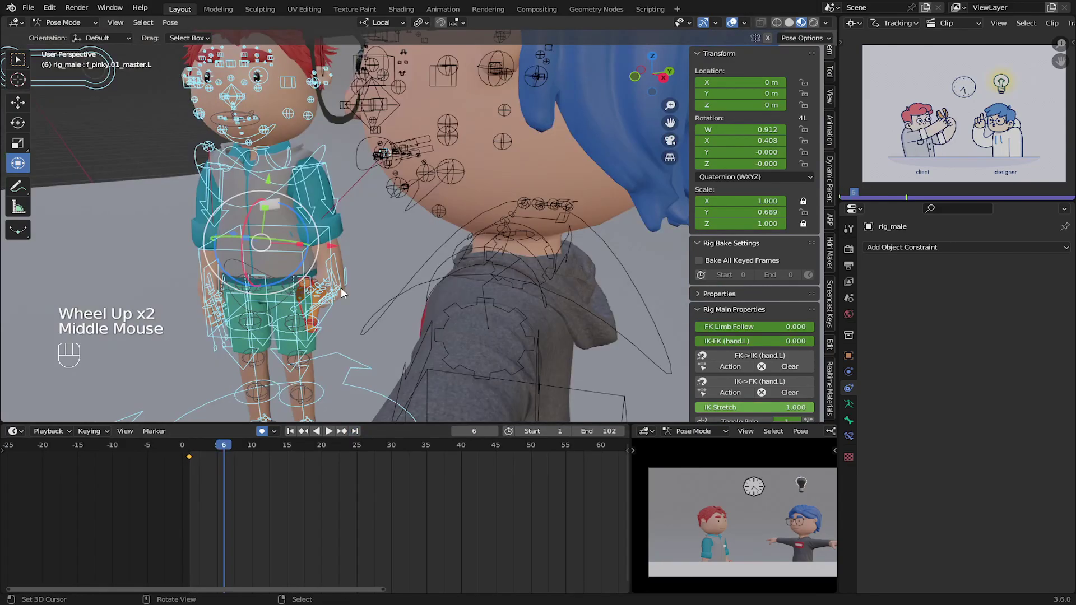
- Try moving the left hand's IK control to test whether the slingshot follows it
{"action": "scroll", "coordinate": [422, 344], "scroll_direction": "up", "scroll_amount": 1}
{"action": "middle_click_drag", "start_coordinate": [341, 287], "coordinate": [437, 227]}
{"action": "scroll", "coordinate": [603, 220], "scroll_direction": "up", "scroll_amount": 1}
{"action": "right_click", "coordinate": [438, 226]}
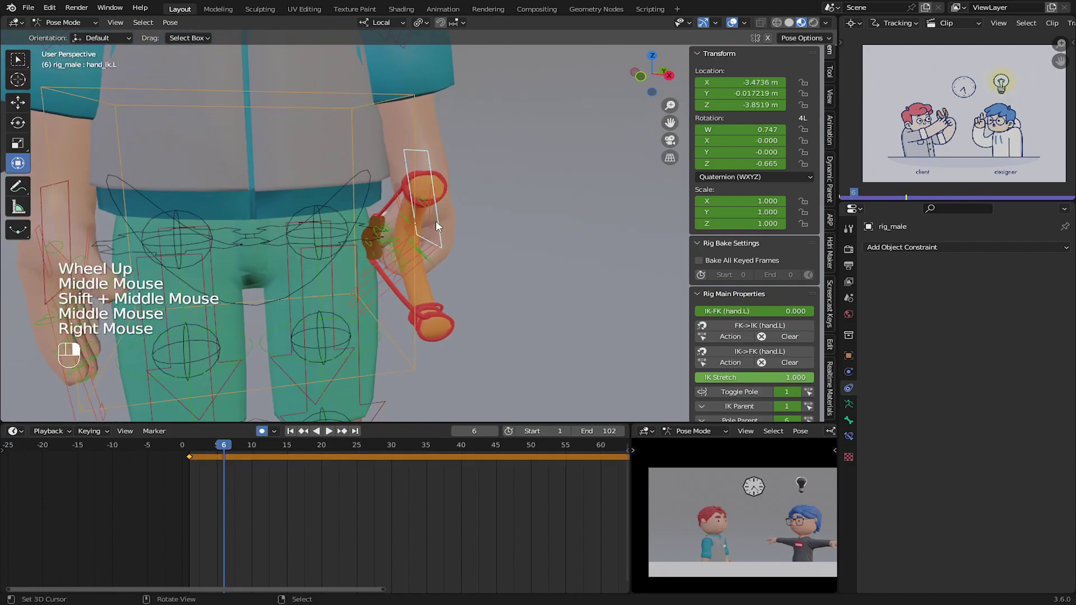
{"action": "key", "text": "g"}
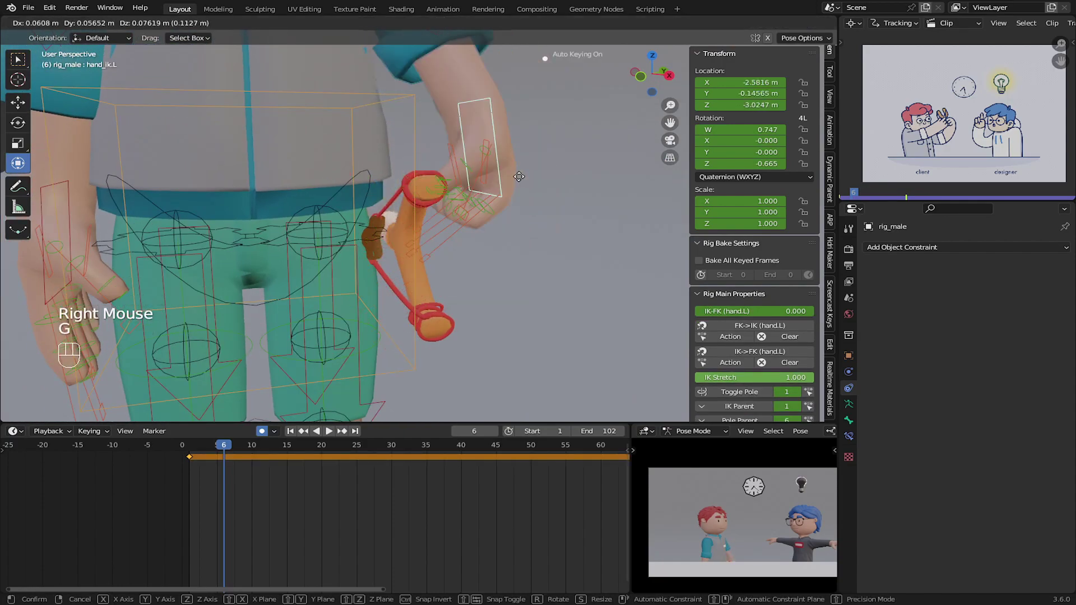
{"action": "left_click", "coordinate": [439, 260]}
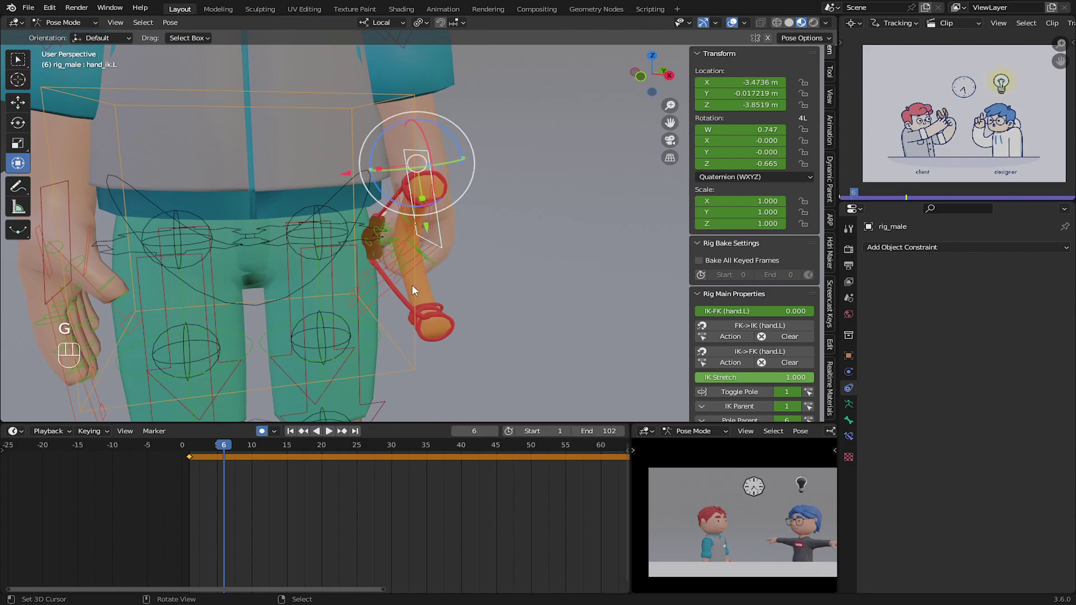
- Add a Child Of constraint to the slingshot with rig_male as its target
{"action": "right_click", "coordinate": [428, 289]}
{"action": "middle_click_drag", "start_coordinate": [428, 291], "coordinate": [460, 286]}
{"action": "left_click", "coordinate": [911, 245]}
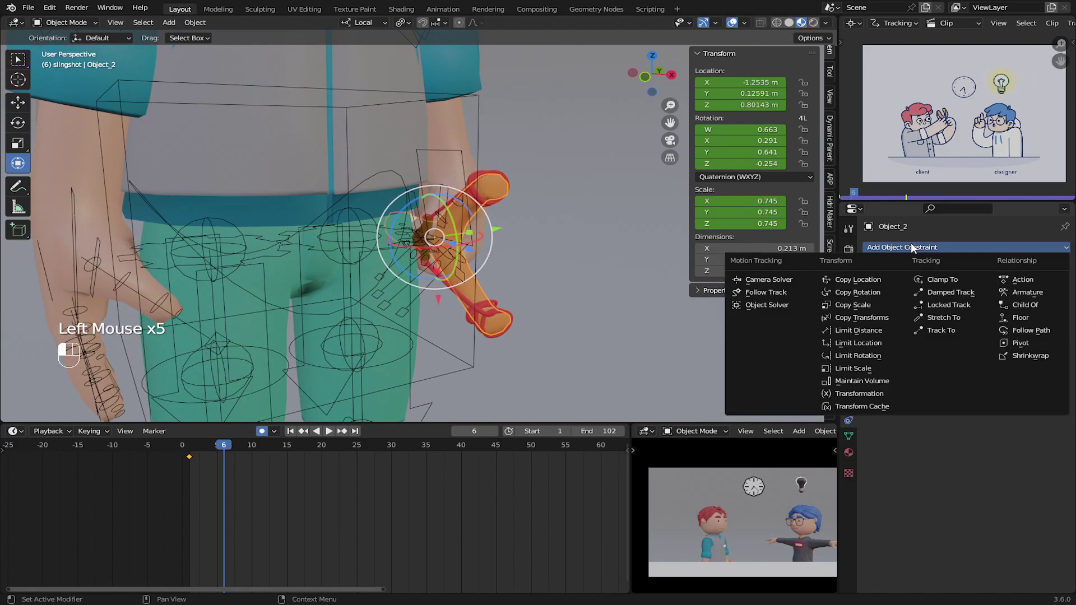
{"action": "left_click", "coordinate": [1025, 305]}
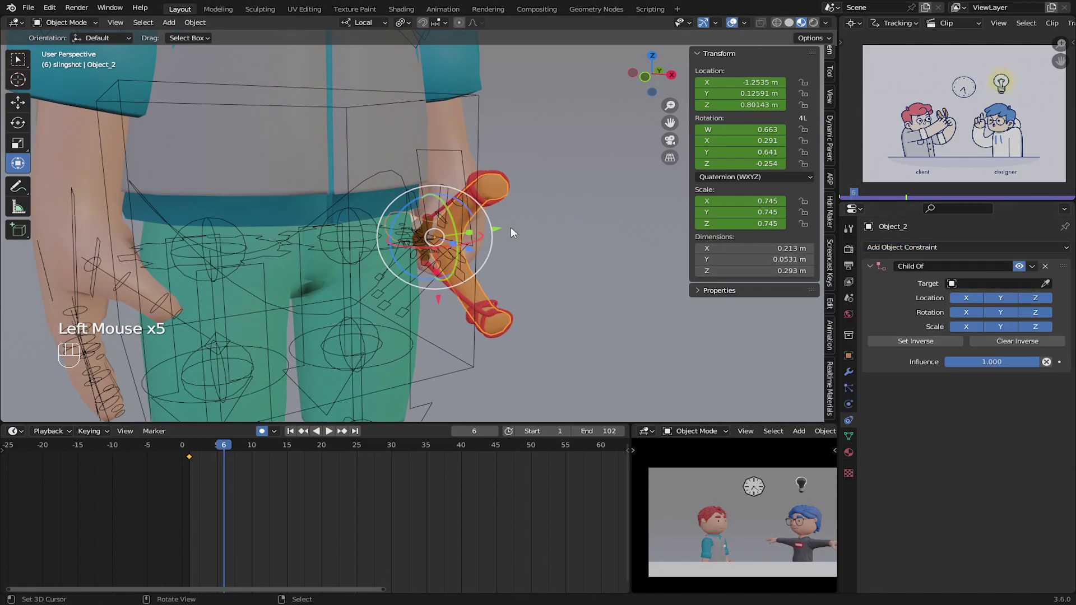
{"action": "left_click", "coordinate": [1040, 286]}
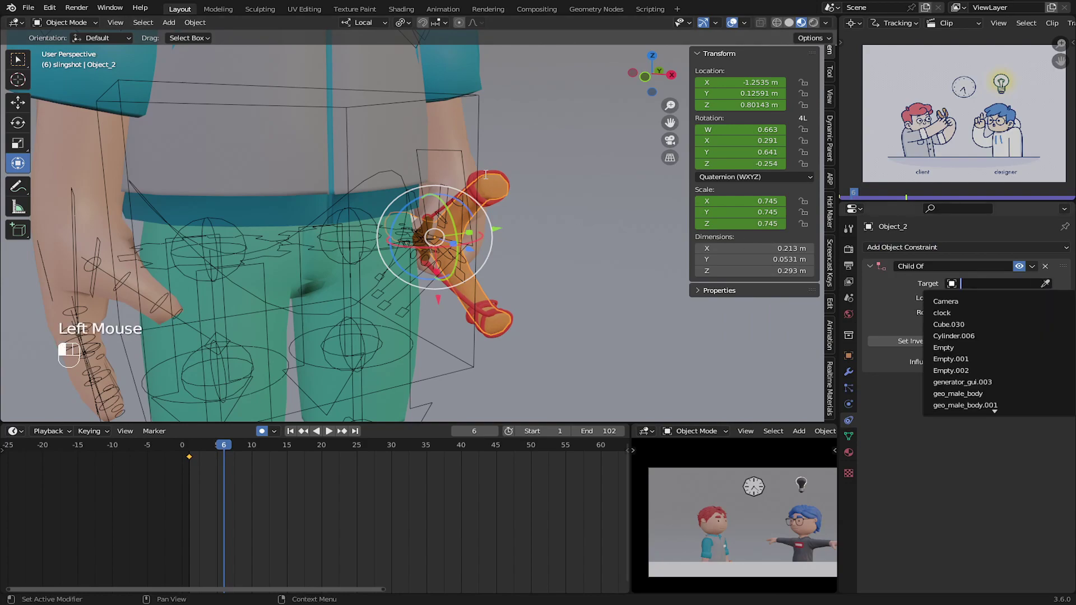
{"action": "left_click", "coordinate": [415, 215]}
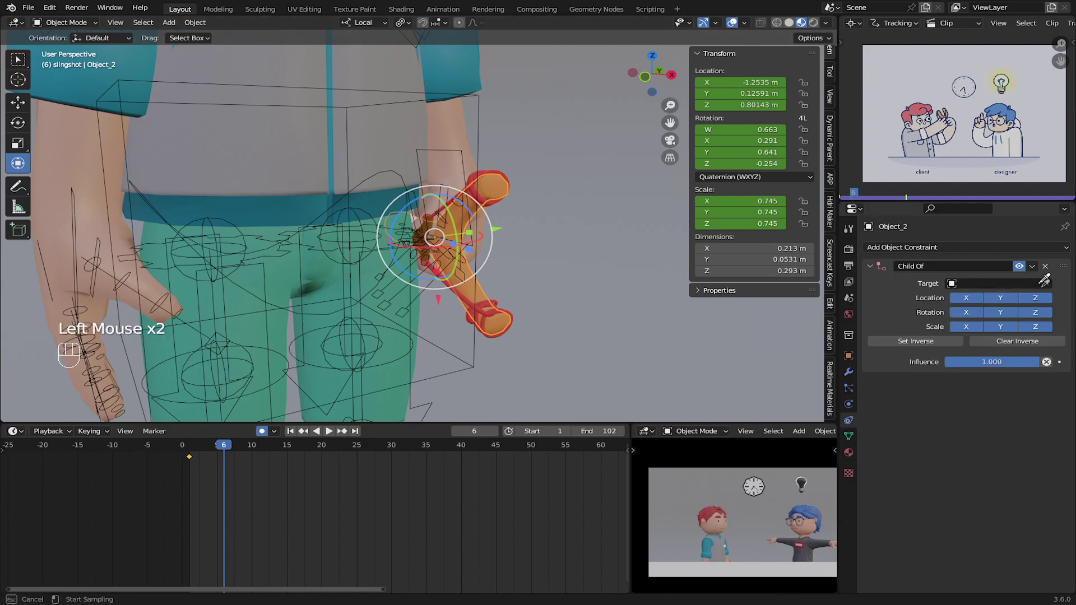
{"action": "left_click", "coordinate": [377, 220]}
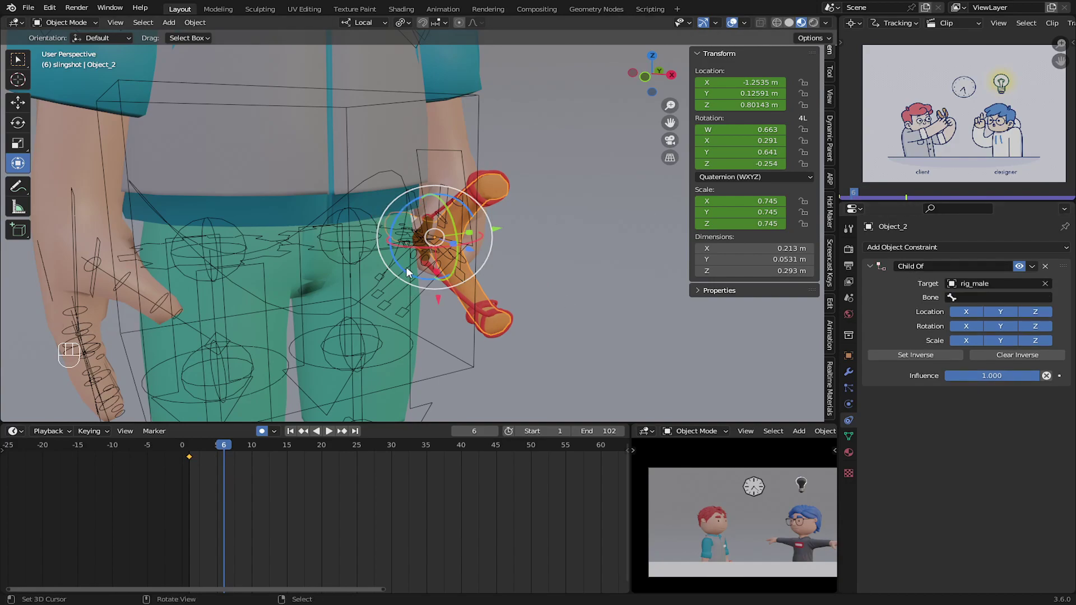
- Set the slingshot's Child Of bone to hand_ik.L and apply Set Inverse to restore its placement in the hand
{"action": "right_click", "coordinate": [449, 151]}
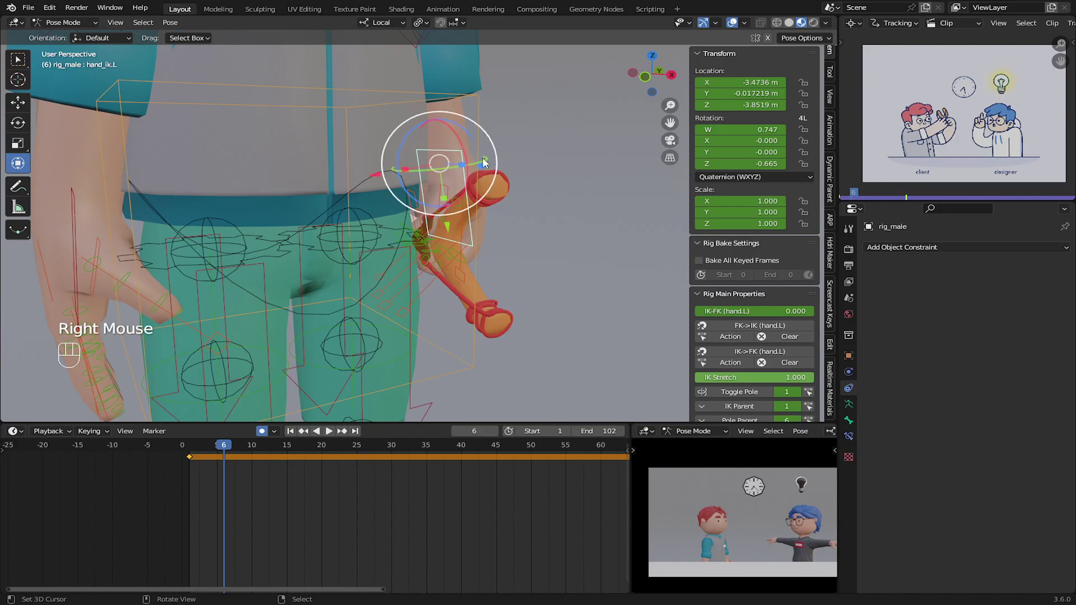
{"action": "key", "text": "g"}
{"action": "right_click", "coordinate": [3, 62]}
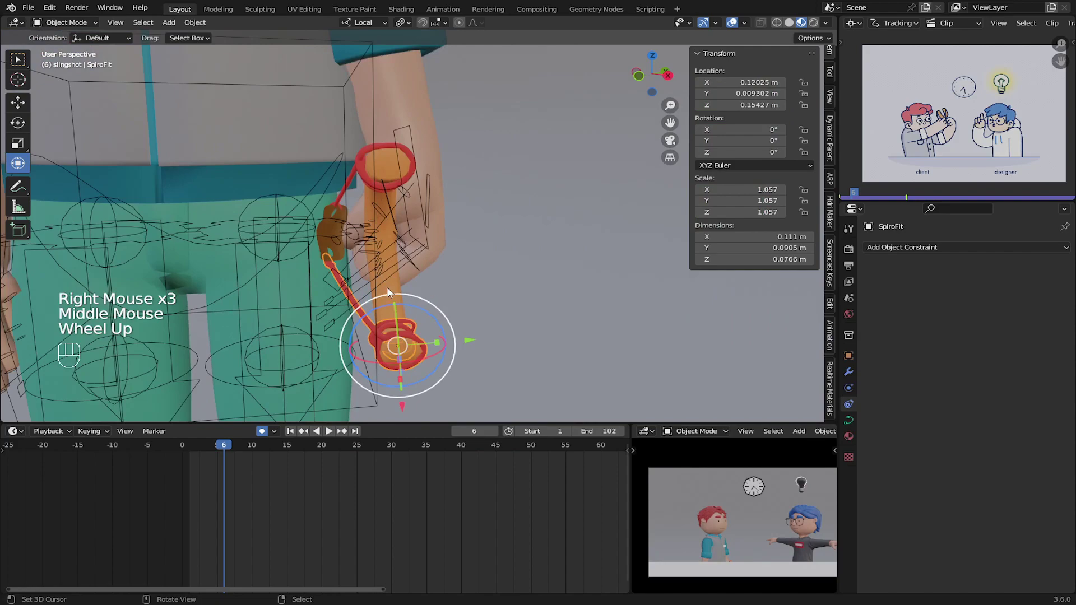
{"action": "right_click", "coordinate": [391, 289]}
{"action": "right_click", "coordinate": [396, 291]}
{"action": "left_click", "coordinate": [1002, 298]}
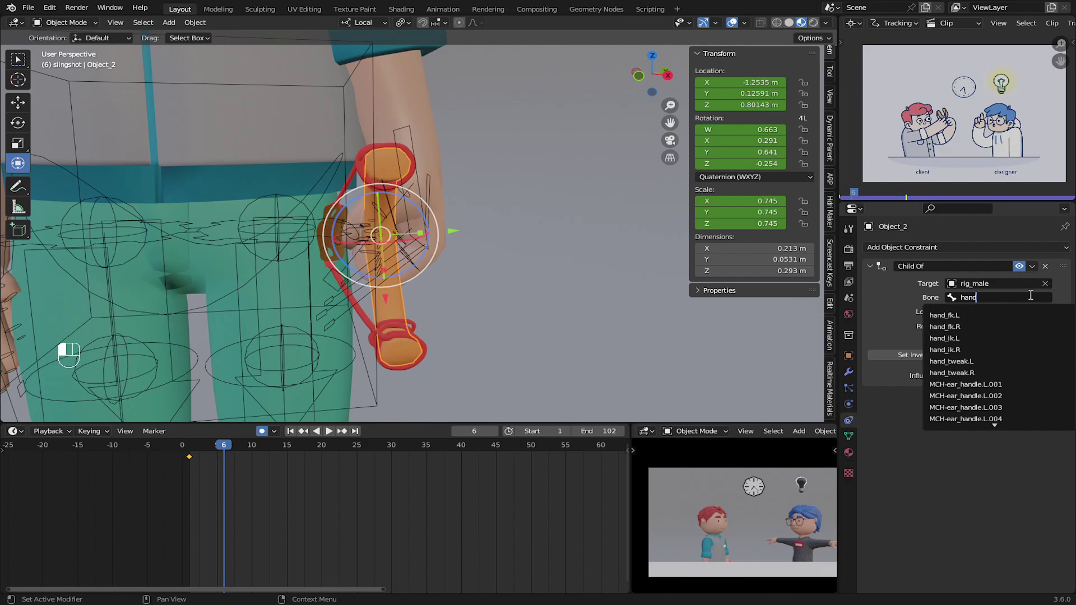
{"action": "left_click", "coordinate": [946, 338]}
{"action": "scroll", "coordinate": [359, 206], "scroll_direction": "down", "scroll_amount": 2}
{"action": "middle_click_drag", "start_coordinate": [358, 207], "coordinate": [439, 214]}
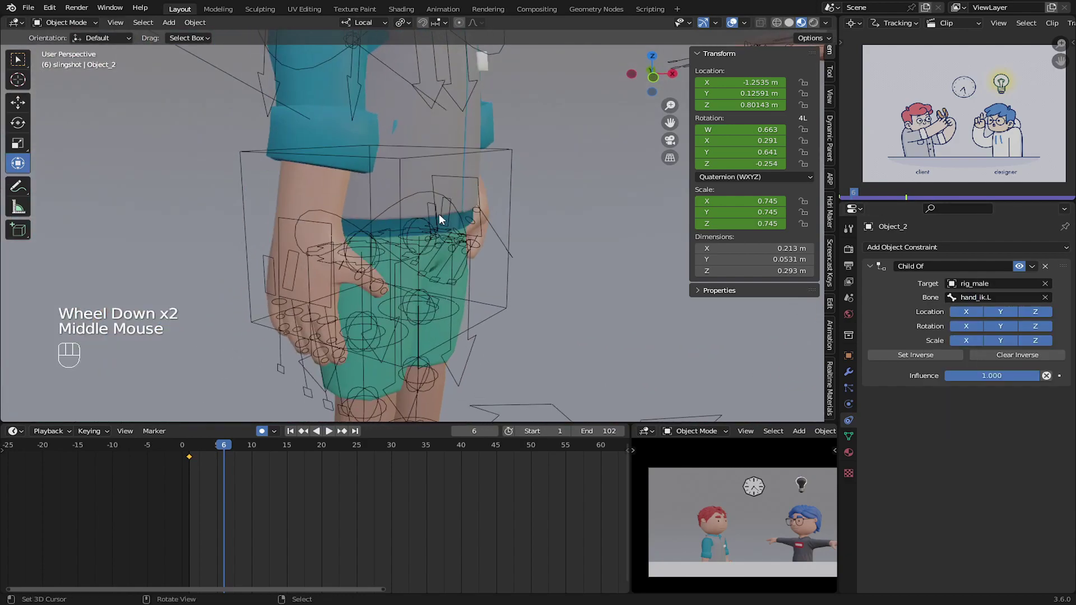
{"action": "scroll", "coordinate": [475, 336], "scroll_direction": "down", "scroll_amount": 2}
{"action": "left_click", "coordinate": [913, 355]}
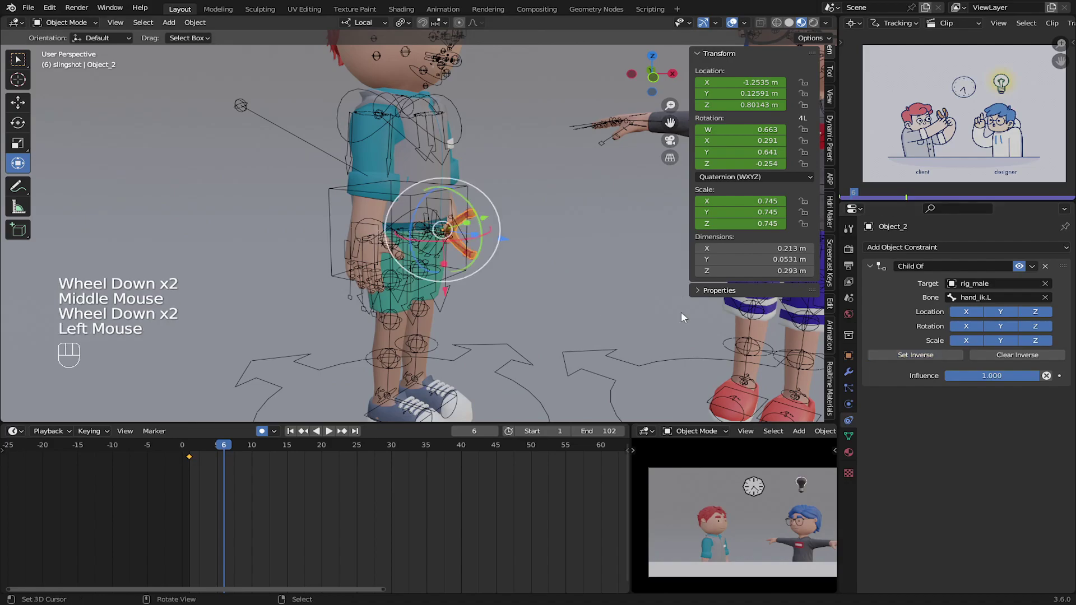
- Test the slingshot's constraint by trial rotating and moving the left hand's IK control
{"action": "scroll", "coordinate": [525, 251], "scroll_direction": "up", "scroll_amount": 2}
{"action": "scroll", "coordinate": [334, 216], "scroll_direction": "up", "scroll_amount": 1}
{"action": "middle_click_drag", "start_coordinate": [525, 251], "coordinate": [309, 109]}
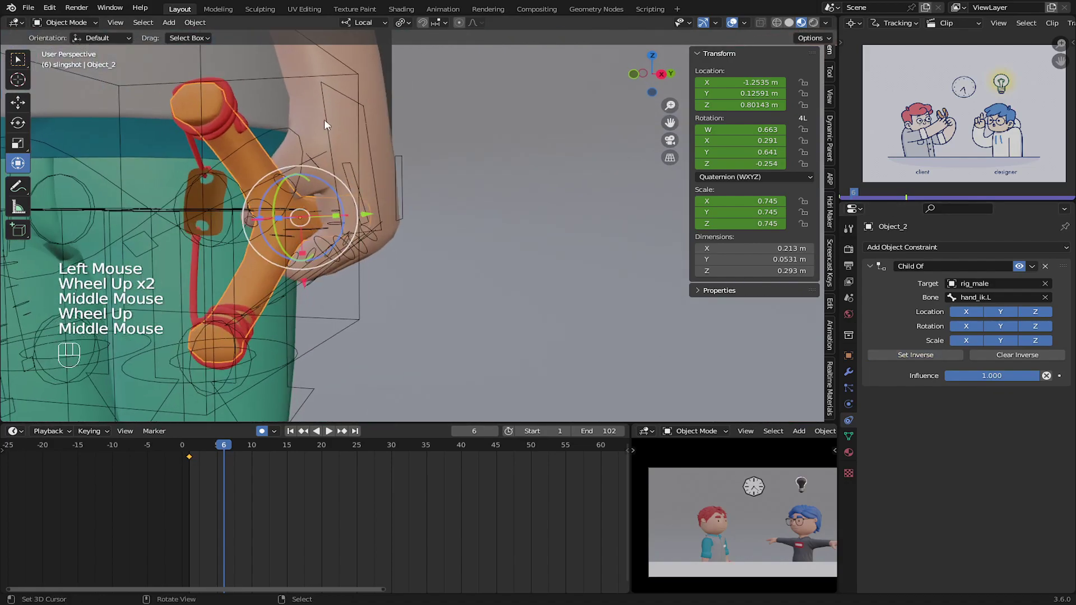
{"action": "right_click", "coordinate": [328, 118]}
{"action": "key", "text": "r"}
{"action": "right_click", "coordinate": [320, 255]}
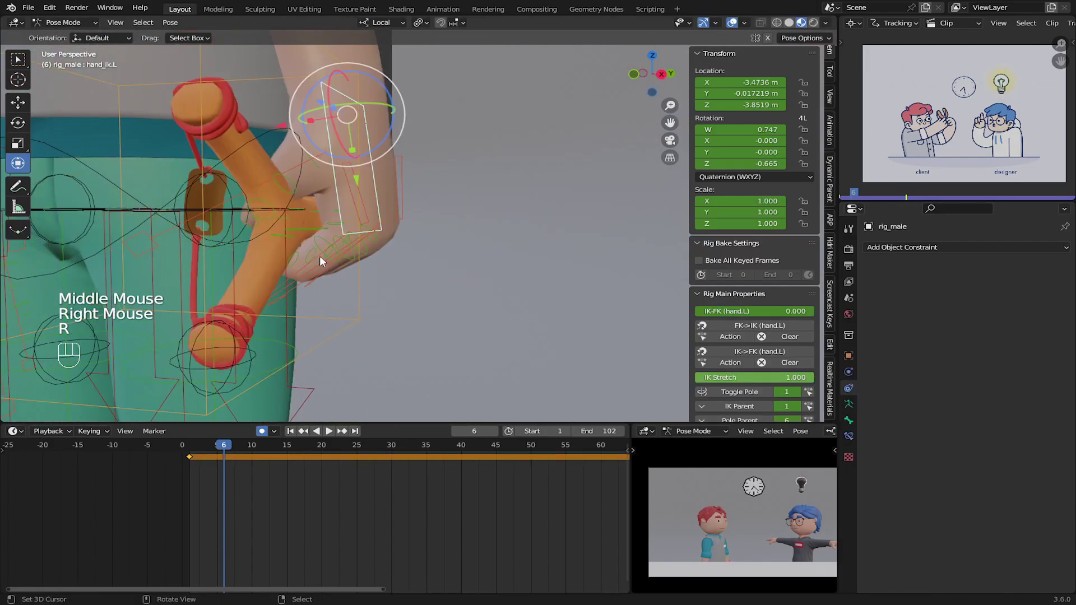
{"action": "scroll", "coordinate": [322, 258], "scroll_direction": "down", "scroll_amount": 3}
{"action": "key", "text": "g"}
{"action": "right_click", "coordinate": [352, 283]}
{"action": "middle_click_drag", "start_coordinate": [376, 249], "coordinate": [404, 240]}
{"action": "key", "text": "g"}
{"action": "right_click", "coordinate": [459, 210]}
{"action": "middle_click_drag", "start_coordinate": [431, 183], "coordinate": [401, 209]}
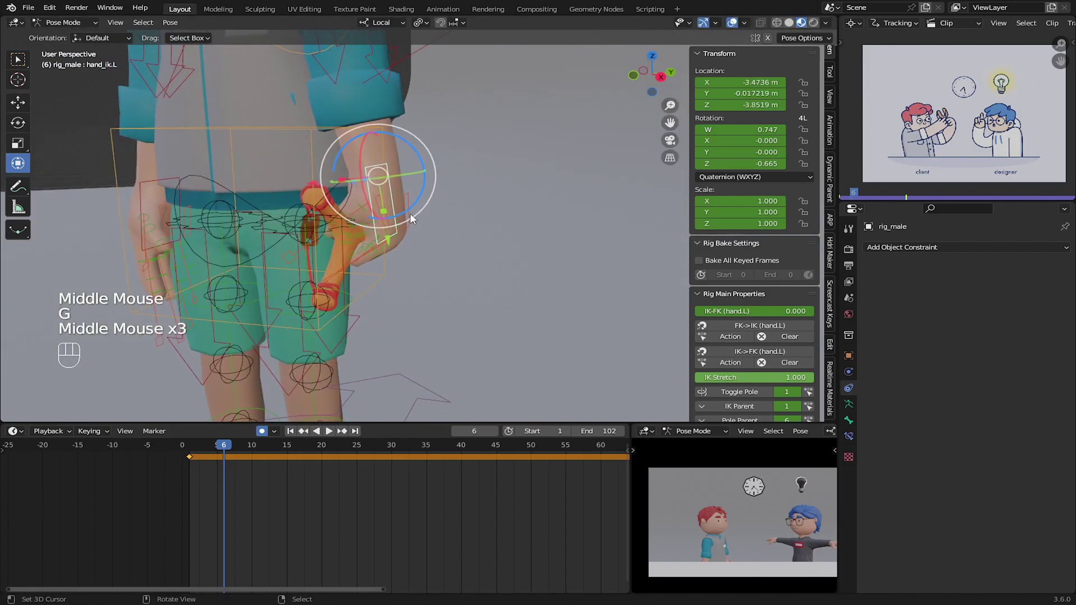
- At frame 6, raise the left hand's IK control with the slingshot in front of the red-haired character's chest
{"action": "left_click", "coordinate": [417, 209]}
{"action": "middle_click_drag", "start_coordinate": [323, 222], "coordinate": [381, 208]}
{"action": "middle_click_drag", "start_coordinate": [381, 208], "coordinate": [453, 230], "text": "shift"}
{"action": "scroll", "coordinate": [322, 221], "scroll_direction": "down", "scroll_amount": 3}
{"action": "key", "text": "g"}
{"action": "left_click", "coordinate": [518, 178]}
{"action": "middle_click_drag", "start_coordinate": [517, 179], "coordinate": [475, 217]}
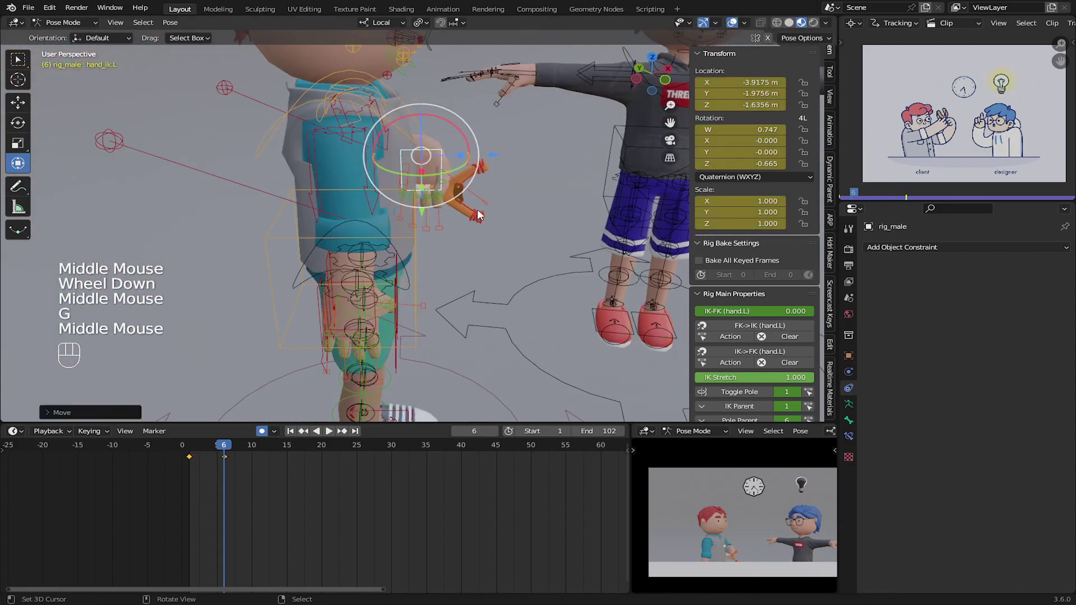
{"action": "key", "text": "g"}
{"action": "left_click", "coordinate": [546, 191]}
- Rotate and reposition the left hand's IK control to hold the slingshot upright in front of the face
{"action": "left_click_drag", "start_coordinate": [531, 108], "coordinate": [472, 66]}
{"action": "middle_click_drag", "start_coordinate": [500, 123], "coordinate": [443, 302]}
{"action": "key", "text": "g"}
{"action": "left_click", "coordinate": [434, 140]}
{"action": "scroll", "coordinate": [431, 213], "scroll_direction": "up", "scroll_amount": 2}
{"action": "middle_click_drag", "start_coordinate": [443, 303], "coordinate": [458, 265]}
{"action": "left_click_drag", "start_coordinate": [485, 259], "coordinate": [470, 234]}
{"action": "key", "text": "g"}
{"action": "left_click", "coordinate": [477, 193]}
- Move the left arm's pole target, upper_arm_ik_target.L, downward to point the elbow down
{"action": "middle_click_drag", "start_coordinate": [480, 207], "coordinate": [312, 269]}
{"action": "scroll", "coordinate": [443, 234], "scroll_direction": "up", "scroll_amount": 1}
{"action": "scroll", "coordinate": [443, 234], "scroll_direction": "down", "scroll_amount": 1}
{"action": "right_click", "coordinate": [220, 223]}
{"action": "right_click", "coordinate": [221, 222]}
{"action": "middle_click_drag", "start_coordinate": [221, 222], "coordinate": [311, 208]}
{"action": "right_click", "coordinate": [255, 225]}
{"action": "key", "text": "g"}
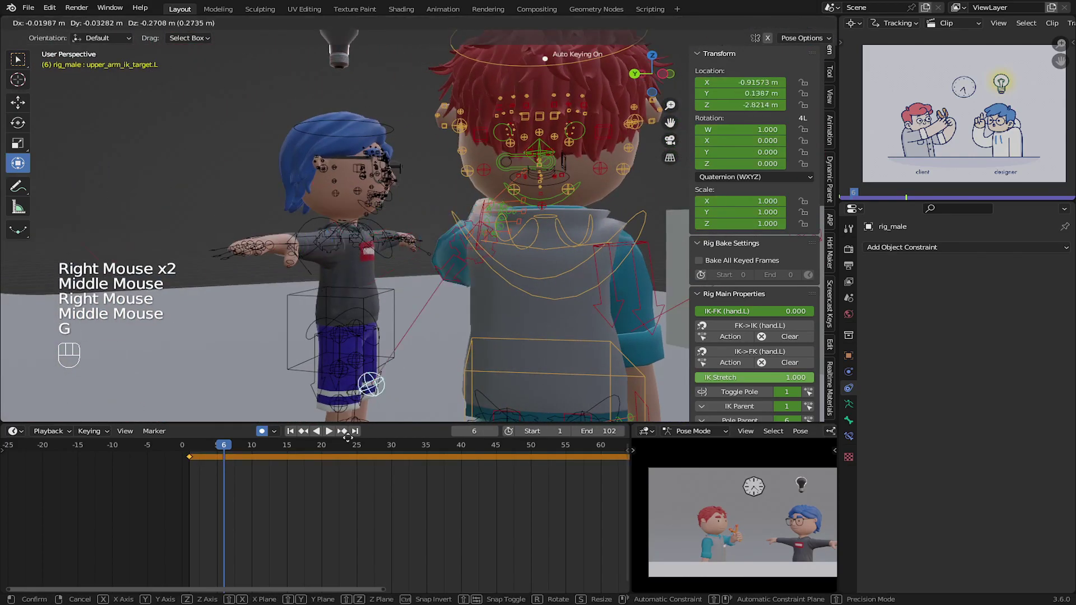
{"action": "left_click", "coordinate": [356, 351]}
- Lower the left arm's pole target, upper_arm_ik_target.L, further to about Z -7.4 m so the elbow points straight down
{"action": "middle_click_drag", "start_coordinate": [356, 347], "coordinate": [255, 267]}
{"action": "middle_click_drag", "start_coordinate": [432, 273], "coordinate": [338, 346]}
{"action": "scroll", "coordinate": [371, 280], "scroll_direction": "down", "scroll_amount": 1}
{"action": "key", "text": "g"}
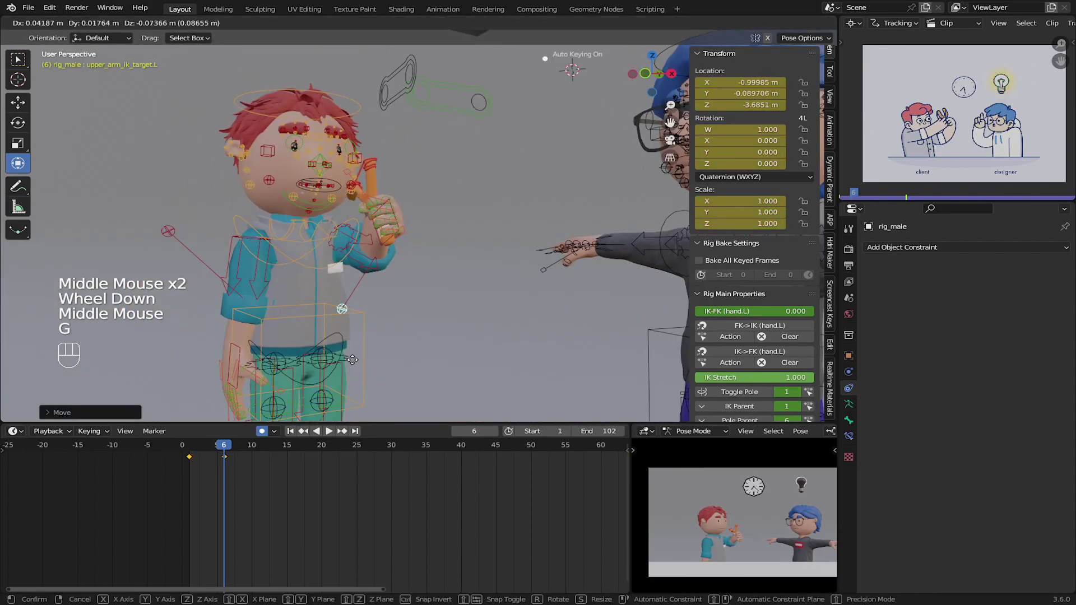
{"action": "key", "text": "g"}
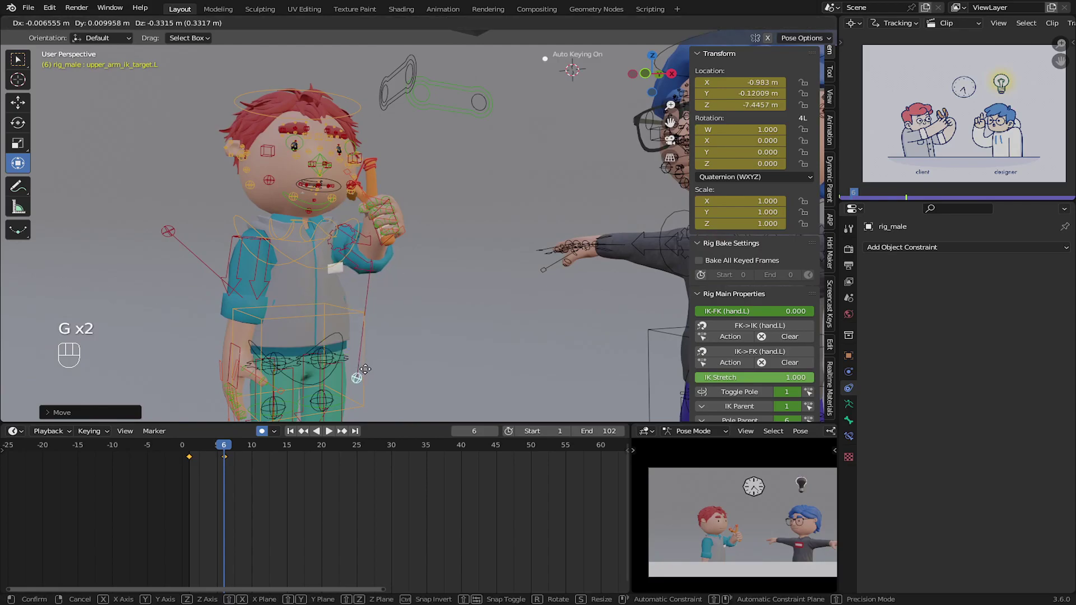
{"action": "left_click", "coordinate": [362, 373]}
- Refine the rotation and position of the left hand's control so the slingshot is held upright in front of the face
{"action": "middle_click_drag", "start_coordinate": [364, 367], "coordinate": [404, 331]}
{"action": "scroll", "coordinate": [401, 281], "scroll_direction": "up", "scroll_amount": 1}
{"action": "right_click", "coordinate": [399, 255]}
{"action": "mouse_move", "coordinate": [400, 255]}
{"action": "middle_mouse_down"}
{"action": "mouse_move", "coordinate": [473, 247]}
{"action": "mouse_move", "coordinate": [398, 255]}
{"action": "middle_mouse_up"}
{"action": "key", "text": "r"}
{"action": "left_click_drag", "start_coordinate": [393, 259], "coordinate": [387, 266]}
{"action": "key", "text": "g"}
{"action": "middle_click_drag", "start_coordinate": [388, 267], "coordinate": [448, 277]}
{"action": "left_click", "coordinate": [468, 249]}
{"action": "left_click_drag", "start_coordinate": [447, 277], "coordinate": [437, 275]}
- Lift the right hand's IK control, hand_ik.R, from the hip to the front of the belly and rotate the hand forward
{"action": "middle_click_drag", "start_coordinate": [437, 275], "coordinate": [368, 257]}
{"action": "scroll", "coordinate": [473, 212], "scroll_direction": "down", "scroll_amount": 2}
{"action": "scroll", "coordinate": [368, 257], "scroll_direction": "up", "scroll_amount": 1}
{"action": "right_click", "coordinate": [345, 318]}
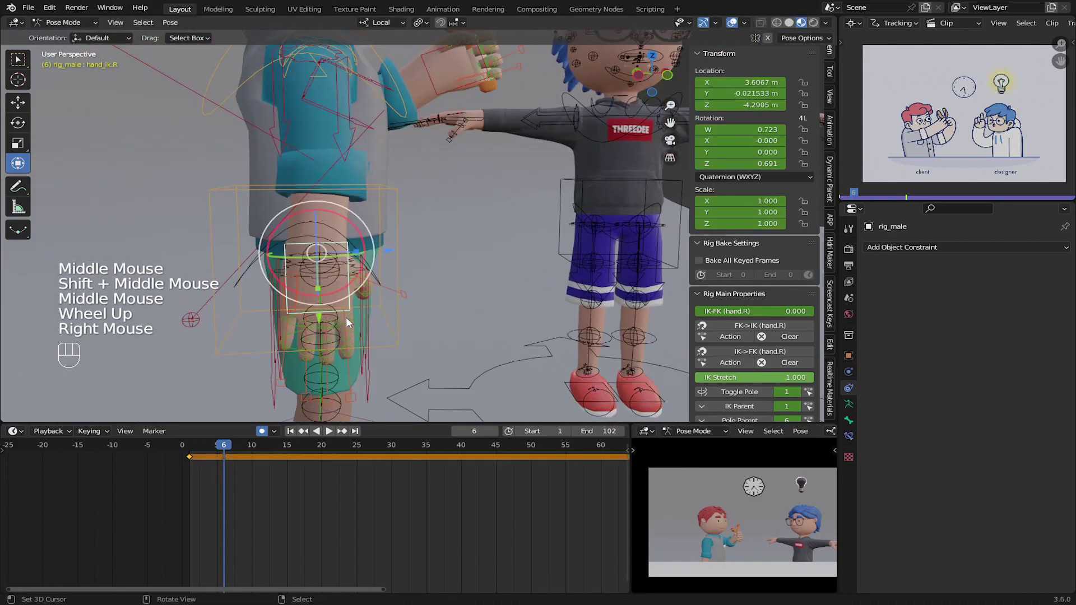
{"action": "key", "text": "g"}
{"action": "left_click", "coordinate": [396, 321]}
{"action": "key", "text": "r"}
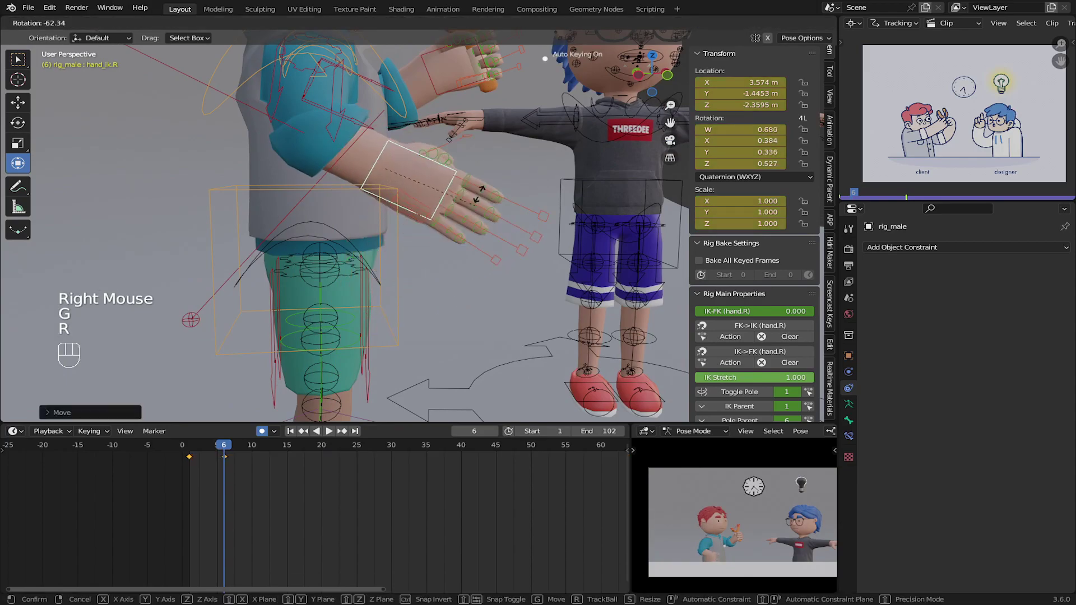
{"action": "left_click", "coordinate": [474, 186]}
- Raise and rotate hand_ik.R so the right hand sits beside the slingshot, at about X 5.25, Y -2.42, Z 0 m
{"action": "middle_click_drag", "start_coordinate": [475, 186], "coordinate": [432, 223]}
{"action": "key", "text": "g"}
{"action": "left_click", "coordinate": [409, 186]}
{"action": "middle_click_drag", "start_coordinate": [409, 186], "coordinate": [387, 263]}
{"action": "key", "text": "r"}
{"action": "left_click", "coordinate": [417, 173]}
{"action": "middle_click_drag", "start_coordinate": [418, 172], "coordinate": [409, 255]}
{"action": "key", "text": "g"}
{"action": "left_click", "coordinate": [418, 126]}
- Rotate and reposition the hand controls so the right hand's fingers meet the slingshot next to the left fist
{"action": "scroll", "coordinate": [426, 271], "scroll_direction": "down", "scroll_amount": 1}
{"action": "middle_click_drag", "start_coordinate": [409, 255], "coordinate": [473, 174], "text": "shift"}
{"action": "scroll", "coordinate": [395, 241], "scroll_direction": "down", "scroll_amount": 1}
{"action": "scroll", "coordinate": [439, 171], "scroll_direction": "up", "scroll_amount": 2}
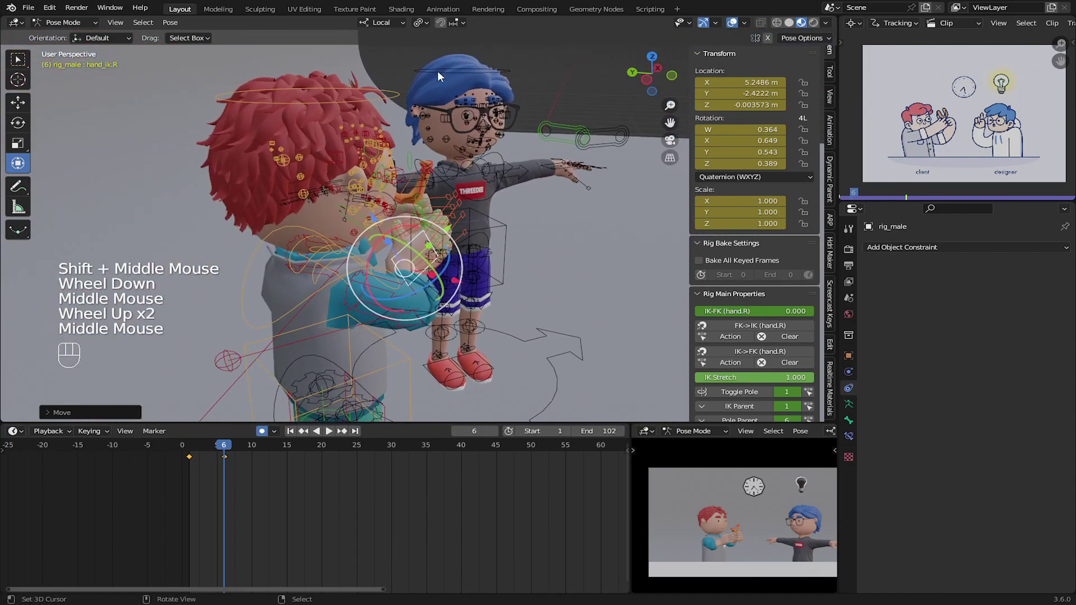
{"action": "scroll", "coordinate": [440, 103], "scroll_direction": "down", "scroll_amount": 1}
{"action": "middle_click_drag", "start_coordinate": [439, 102], "coordinate": [418, 137], "text": "shift"}
{"action": "scroll", "coordinate": [427, 166], "scroll_direction": "up", "scroll_amount": 3}
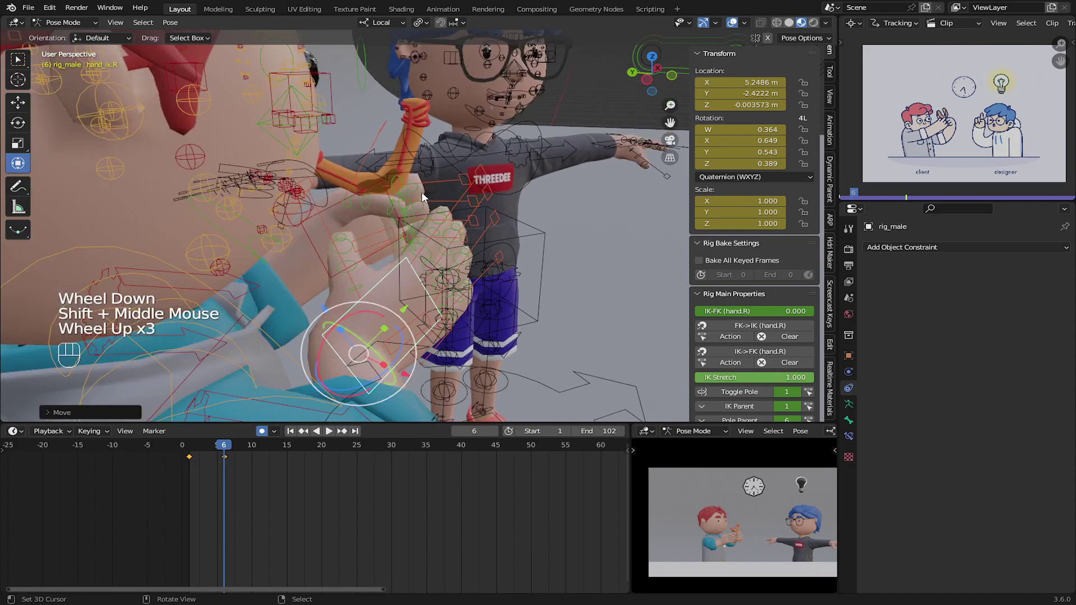
{"action": "middle_click_drag", "start_coordinate": [385, 190], "coordinate": [365, 216]}
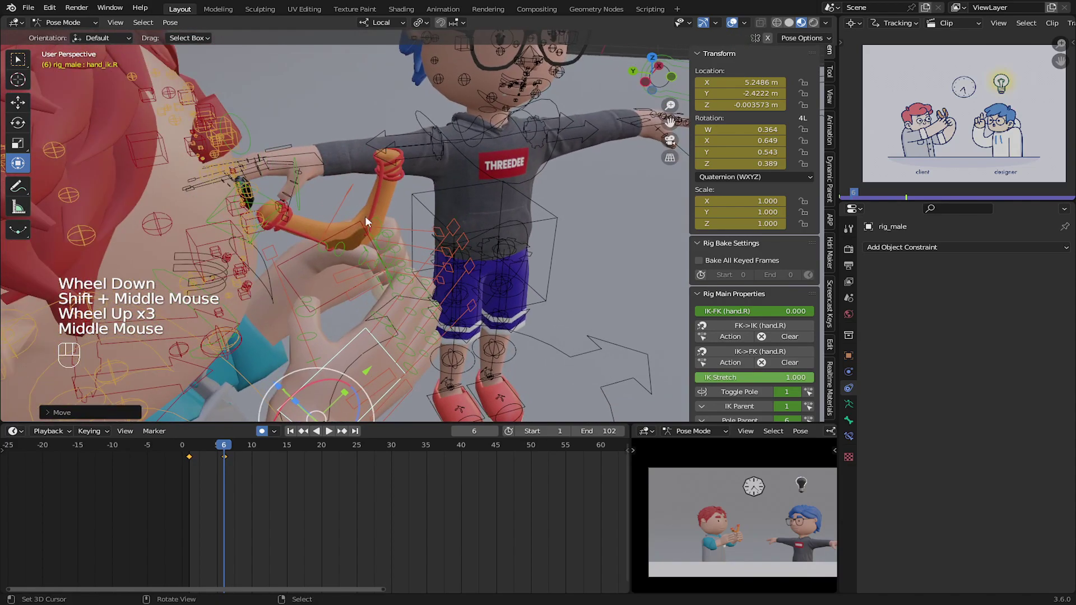
{"action": "right_click", "coordinate": [305, 251]}
{"action": "left_click_drag", "start_coordinate": [339, 293], "coordinate": [393, 297]}
{"action": "right_click", "coordinate": [383, 251]}
{"action": "middle_click_drag", "start_coordinate": [394, 297], "coordinate": [194, 170]}
{"action": "key", "text": "r"}
{"action": "left_click", "coordinate": [473, 166]}
{"action": "right_click", "coordinate": [330, 242]}
{"action": "key", "text": "g"}
{"action": "left_click", "coordinate": [368, 272]}
- Move the right arm's pole target, upper_arm_ik_target.R, behind the character to about X -1.57, Y 0.73, Z -4.19 m
{"action": "scroll", "coordinate": [307, 268], "scroll_direction": "down", "scroll_amount": 3}
{"action": "right_click", "coordinate": [46, 253]}
{"action": "key", "text": "g"}
{"action": "right_click", "coordinate": [84, 236]}
{"action": "scroll", "coordinate": [194, 170], "scroll_direction": "down", "scroll_amount": 3}
{"action": "mouse_move", "coordinate": [254, 186]}
{"action": "middle_mouse_down"}
{"action": "mouse_move", "coordinate": [281, 191]}
{"action": "mouse_move", "coordinate": [257, 208]}
{"action": "middle_mouse_up"}
{"action": "scroll", "coordinate": [282, 192], "scroll_direction": "up", "scroll_amount": 3}
{"action": "scroll", "coordinate": [256, 207], "scroll_direction": "down", "scroll_amount": 3}
{"action": "key", "text": "g"}
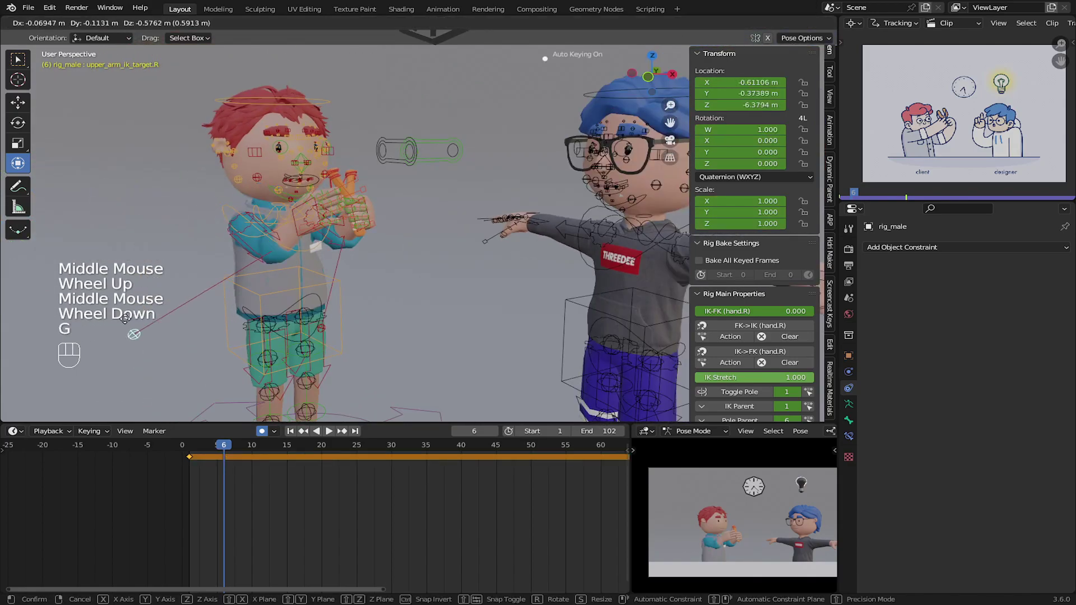
{"action": "left_click", "coordinate": [91, 229]}
{"action": "middle_click_drag", "start_coordinate": [91, 228], "coordinate": [104, 231]}
{"action": "key", "text": "g"}
{"action": "left_click", "coordinate": [115, 293]}
- Adjust upper_arm_ik_target.R from several viewing angles to refine the direction of the right elbow
{"action": "scroll", "coordinate": [221, 300], "scroll_direction": "down", "scroll_amount": 4}
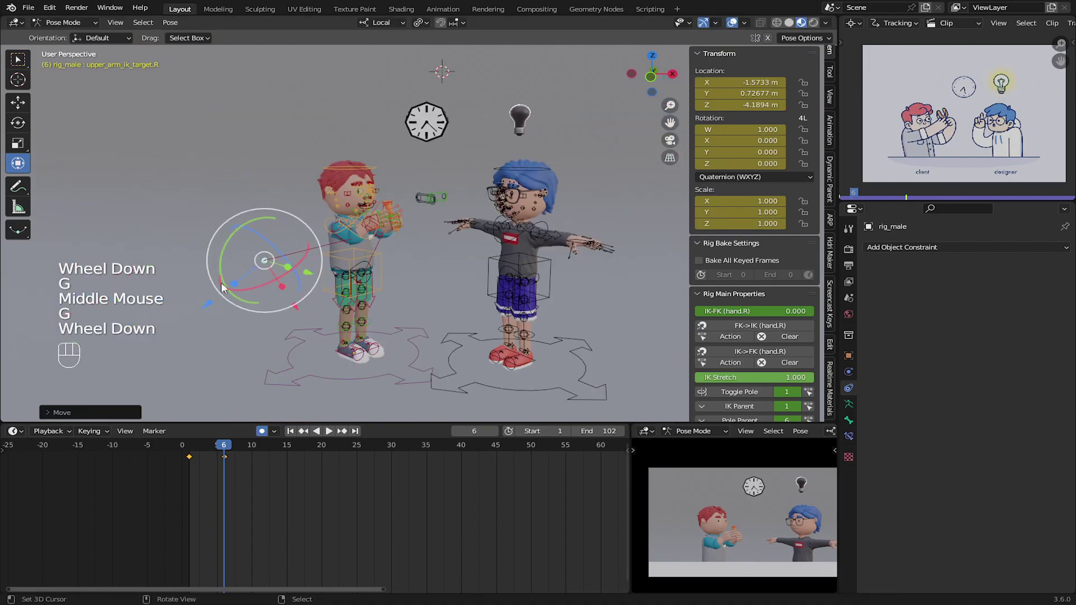
{"action": "middle_click_drag", "start_coordinate": [219, 295], "coordinate": [300, 335]}
{"action": "key", "text": "g"}
{"action": "left_click", "coordinate": [399, 291]}
{"action": "scroll", "coordinate": [398, 290], "scroll_direction": "up", "scroll_amount": 2}
{"action": "middle_click_drag", "start_coordinate": [399, 290], "coordinate": [314, 262]}
{"action": "key", "text": "g"}
{"action": "left_click", "coordinate": [245, 305]}
{"action": "middle_click_drag", "start_coordinate": [245, 304], "coordinate": [435, 279]}
{"action": "key", "text": "g"}
{"action": "left_click", "coordinate": [240, 300]}
- Move the right hand's control to set its distance from the left fist holding the slingshot
{"action": "scroll", "coordinate": [260, 274], "scroll_direction": "up", "scroll_amount": 2}
{"action": "scroll", "coordinate": [300, 274], "scroll_direction": "up", "scroll_amount": 2}
{"action": "scroll", "coordinate": [344, 251], "scroll_direction": "up", "scroll_amount": 2}
{"action": "right_click", "coordinate": [361, 219]}
{"action": "right_click", "coordinate": [388, 251]}
{"action": "middle_click_drag", "start_coordinate": [361, 248], "coordinate": [493, 238]}
{"action": "scroll", "coordinate": [482, 235], "scroll_direction": "down", "scroll_amount": 4}
{"action": "middle_click_drag", "start_coordinate": [482, 235], "coordinate": [411, 227]}
{"action": "key", "text": "g"}
{"action": "left_click", "coordinate": [415, 224]}
- Rotate and nudge the right hand so its fingers extend toward the slingshot
{"action": "scroll", "coordinate": [378, 222], "scroll_direction": "up", "scroll_amount": 2}
{"action": "key", "text": "r"}
{"action": "left_click", "coordinate": [402, 199]}
{"action": "right_click", "coordinate": [369, 252]}
{"action": "key", "text": "g"}
{"action": "key", "text": "r"}
- Scale down the right hand's ring and pinky master controls together to start curling those two fingers
{"action": "middle_click_drag", "start_coordinate": [448, 269], "coordinate": [311, 211], "text": "shift"}
{"action": "right_click", "coordinate": [348, 198]}
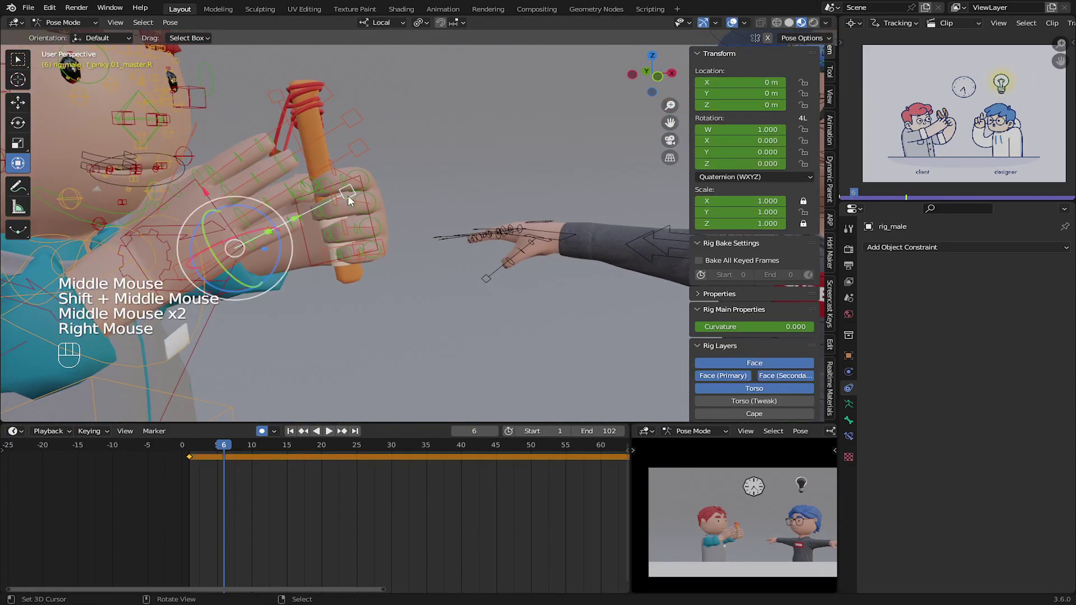
{"action": "right_click", "coordinate": [348, 196], "text": "shift"}
{"action": "right_click", "coordinate": [345, 181]}
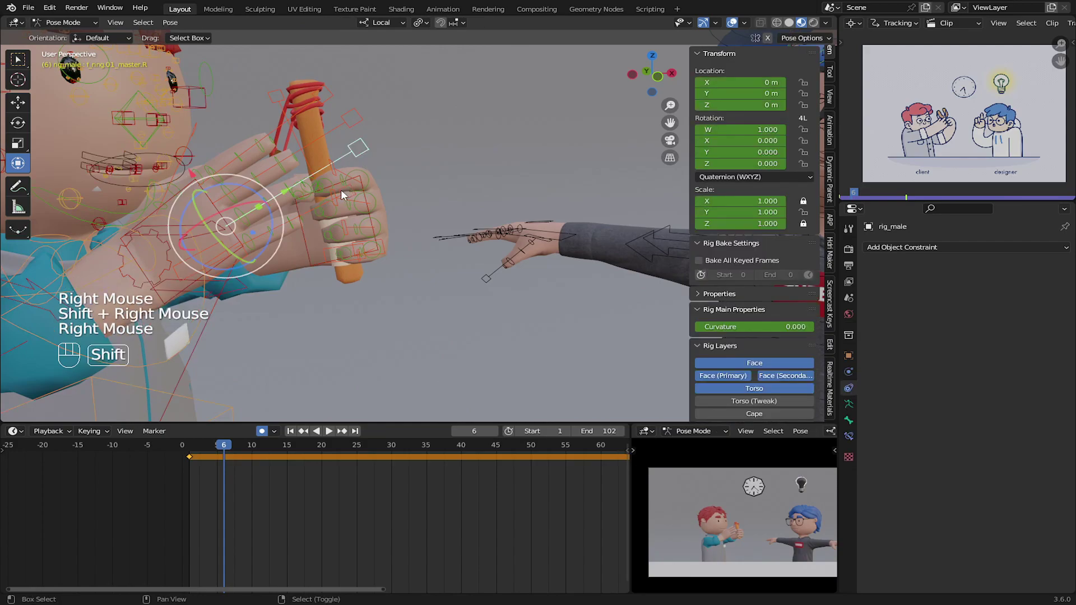
{"action": "right_click", "coordinate": [344, 196], "text": "shift"}
{"action": "middle_click_drag", "start_coordinate": [356, 157], "coordinate": [399, 207]}
{"action": "key", "text": "s"}
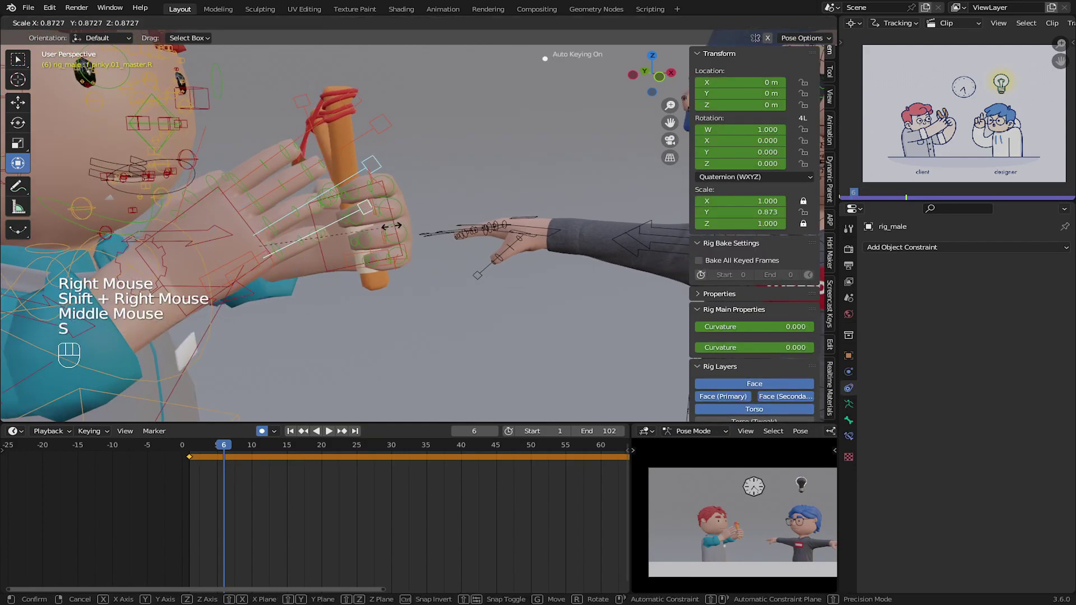
{"action": "left_click", "coordinate": [367, 238]}
- Rotate the right ring and pinky master controls and scale them down further to fold the fingers into the palm
{"action": "middle_click_drag", "start_coordinate": [365, 237], "coordinate": [416, 348]}
{"action": "left_click_drag", "start_coordinate": [402, 352], "coordinate": [429, 341]}
{"action": "middle_click_drag", "start_coordinate": [429, 341], "coordinate": [469, 310]}
{"action": "key", "text": "s"}
{"action": "left_click", "coordinate": [458, 304]}
{"action": "middle_click_drag", "start_coordinate": [413, 242], "coordinate": [452, 249], "text": "shift"}
{"action": "scroll", "coordinate": [426, 347], "scroll_direction": "up", "scroll_amount": 2}
{"action": "scroll", "coordinate": [395, 255], "scroll_direction": "up", "scroll_amount": 2}
{"action": "scroll", "coordinate": [469, 247], "scroll_direction": "down", "scroll_amount": 1}
{"action": "right_click", "coordinate": [490, 210]}
{"action": "key", "text": "s"}
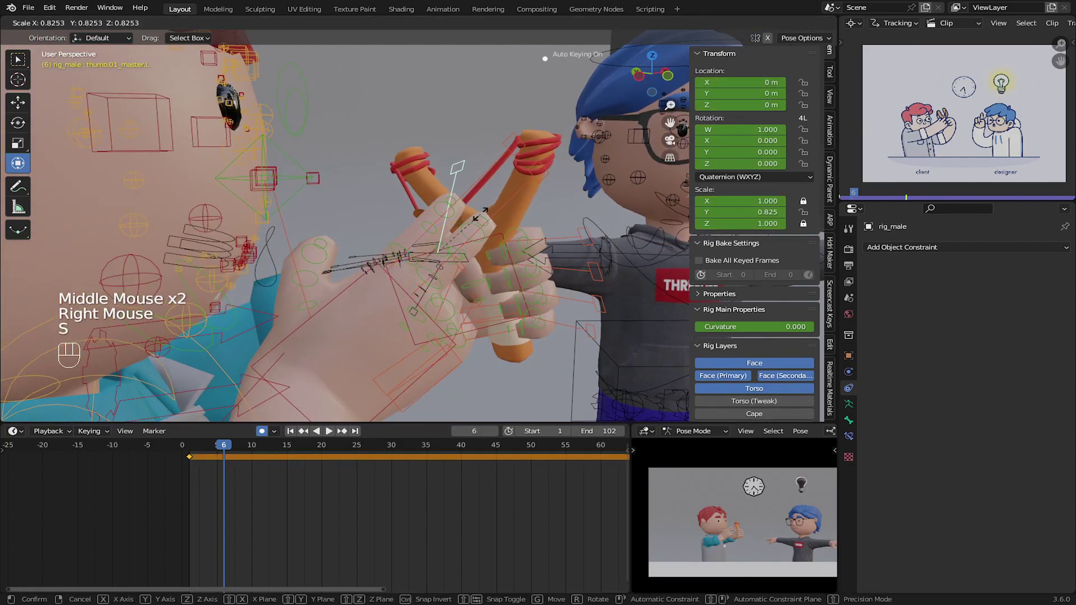
{"action": "middle_click_drag", "start_coordinate": [501, 206], "coordinate": [392, 202]}
- Rotate the right index fingertip bone, f_index.03.R, to bend the fingertip toward the slingshot's pouch
{"action": "scroll", "coordinate": [386, 199], "scroll_direction": "up", "scroll_amount": 2}
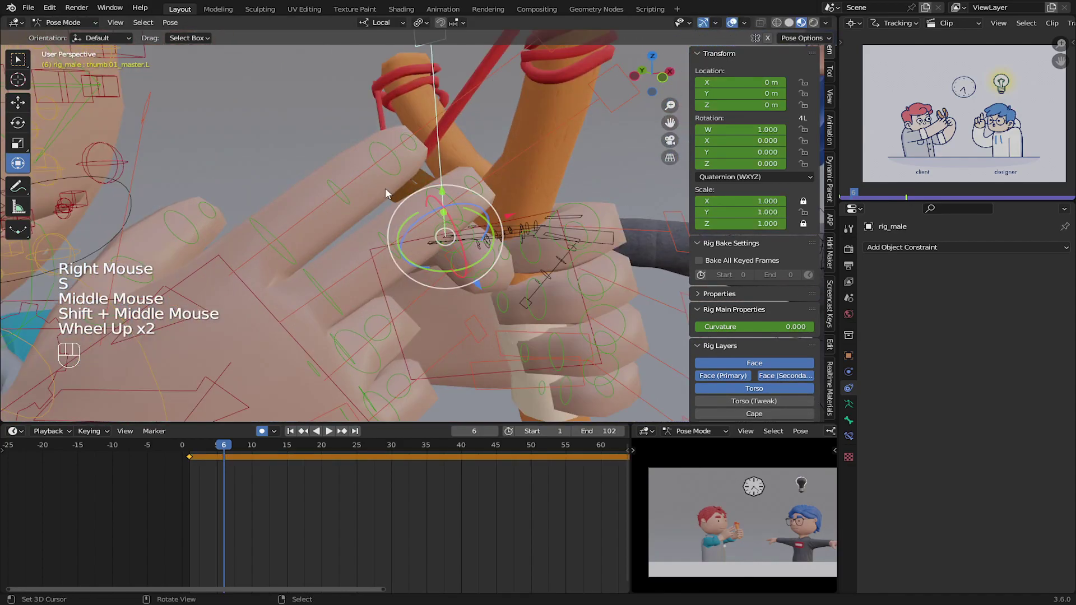
{"action": "right_click", "coordinate": [384, 149]}
{"action": "middle_click_drag", "start_coordinate": [384, 149], "coordinate": [315, 168]}
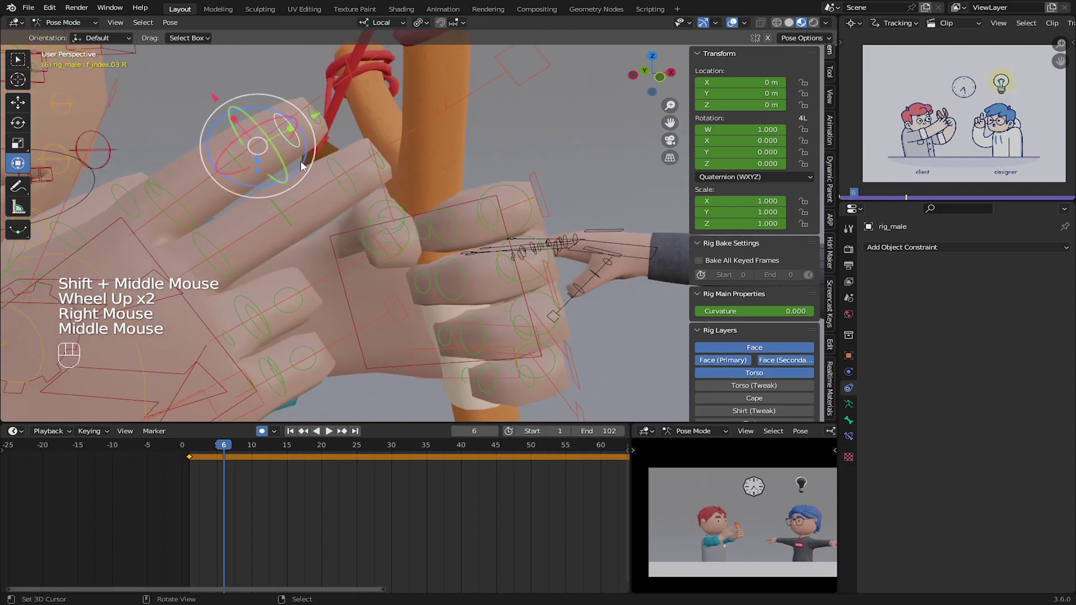
{"action": "left_click_drag", "start_coordinate": [234, 147], "coordinate": [250, 128]}
{"action": "middle_click_drag", "start_coordinate": [250, 129], "coordinate": [354, 211]}
- Select the slingshot's pouch, Object_2.001, and move it toward the right hand's fingertips
{"action": "right_click", "coordinate": [448, 207]}
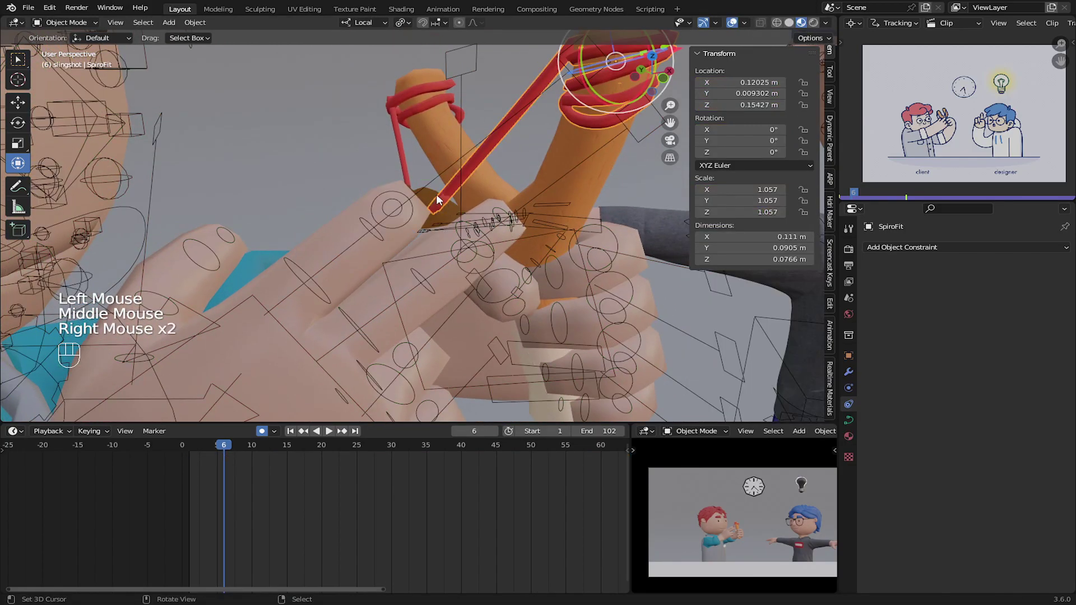
{"action": "right_click", "coordinate": [432, 195]}
{"action": "middle_click_drag", "start_coordinate": [429, 192], "coordinate": [416, 358], "text": "shift"}
{"action": "right_click", "coordinate": [469, 195]}
{"action": "key", "text": "g"}
{"action": "left_click", "coordinate": [414, 282]}
- Rotate the pouch and move it to line up with the right index finger and thumb
{"action": "left_click_drag", "start_coordinate": [416, 336], "coordinate": [430, 343]}
{"action": "right_click", "coordinate": [432, 343]}
{"action": "middle_click_drag", "start_coordinate": [432, 343], "coordinate": [364, 337]}
{"action": "middle_click_drag", "start_coordinate": [386, 337], "coordinate": [325, 330]}
{"action": "middle_click_drag", "start_coordinate": [359, 314], "coordinate": [448, 415], "text": "shift"}
{"action": "scroll", "coordinate": [435, 271], "scroll_direction": "up", "scroll_amount": 1}
{"action": "left_click_drag", "start_coordinate": [394, 303], "coordinate": [372, 296]}
{"action": "key", "text": "g"}
{"action": "left_click", "coordinate": [370, 337]}
- Turn the pouch further and shift it in between the right hand's pinching fingers
{"action": "middle_click_drag", "start_coordinate": [370, 337], "coordinate": [449, 331]}
{"action": "mouse_move", "coordinate": [448, 330]}
{"action": "middle_mouse_down"}
{"action": "mouse_move", "coordinate": [514, 286]}
{"action": "mouse_move", "coordinate": [468, 330]}
{"action": "middle_mouse_up"}
{"action": "left_click_drag", "start_coordinate": [466, 331], "coordinate": [446, 327]}
{"action": "middle_click_drag", "start_coordinate": [453, 330], "coordinate": [608, 339]}
{"action": "key", "text": "g"}
{"action": "left_click", "coordinate": [595, 294]}
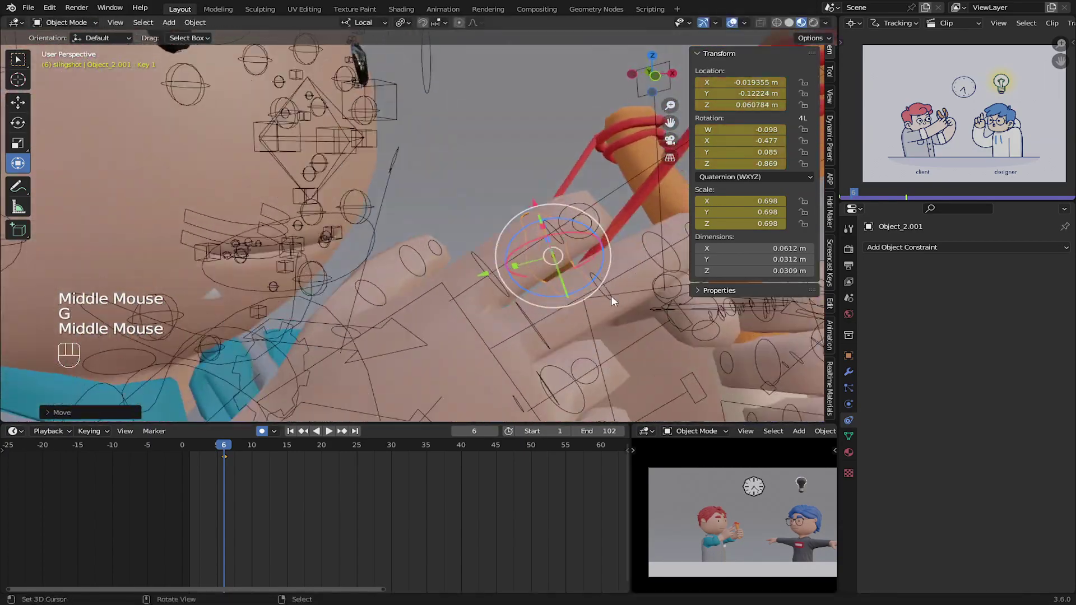
{"action": "key", "text": "g"}
{"action": "left_click", "coordinate": [603, 256]}
- Rotate the pouch to W -0.007, X -0.355, Y 0.141, Z -0.924 and reposition it within the right hand's grip
{"action": "middle_click_drag", "start_coordinate": [604, 255], "coordinate": [529, 260]}
{"action": "middle_click_drag", "start_coordinate": [529, 261], "coordinate": [456, 237]}
{"action": "key", "text": "r"}
{"action": "left_click", "coordinate": [484, 252]}
{"action": "key", "text": "g"}
{"action": "left_click", "coordinate": [477, 255]}
{"action": "key", "text": "g"}
{"action": "key", "text": "g"}
{"action": "left_click", "coordinate": [563, 242]}
- Fine-tune the pouch's location to about X -0.013, Y -0.105, Z 0.066 m between the right fingers
{"action": "scroll", "coordinate": [562, 242], "scroll_direction": "down", "scroll_amount": 1}
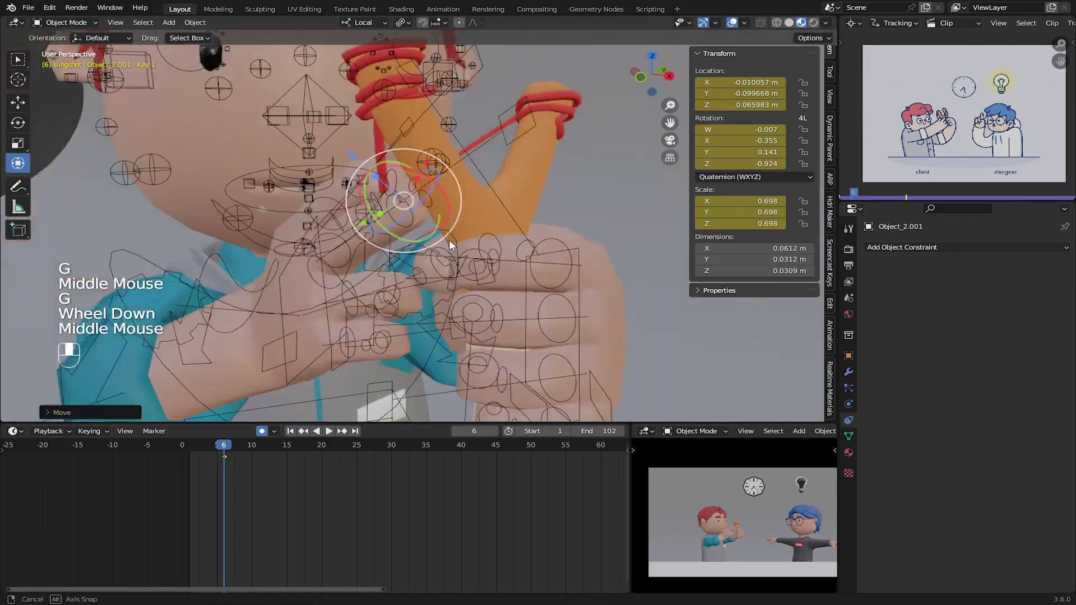
{"action": "scroll", "coordinate": [521, 252], "scroll_direction": "up", "scroll_amount": 2}
{"action": "key", "text": "g"}
{"action": "left_click", "coordinate": [591, 253]}
{"action": "scroll", "coordinate": [593, 246], "scroll_direction": "down", "scroll_amount": 4}
{"action": "middle_click_drag", "start_coordinate": [597, 248], "coordinate": [482, 185]}
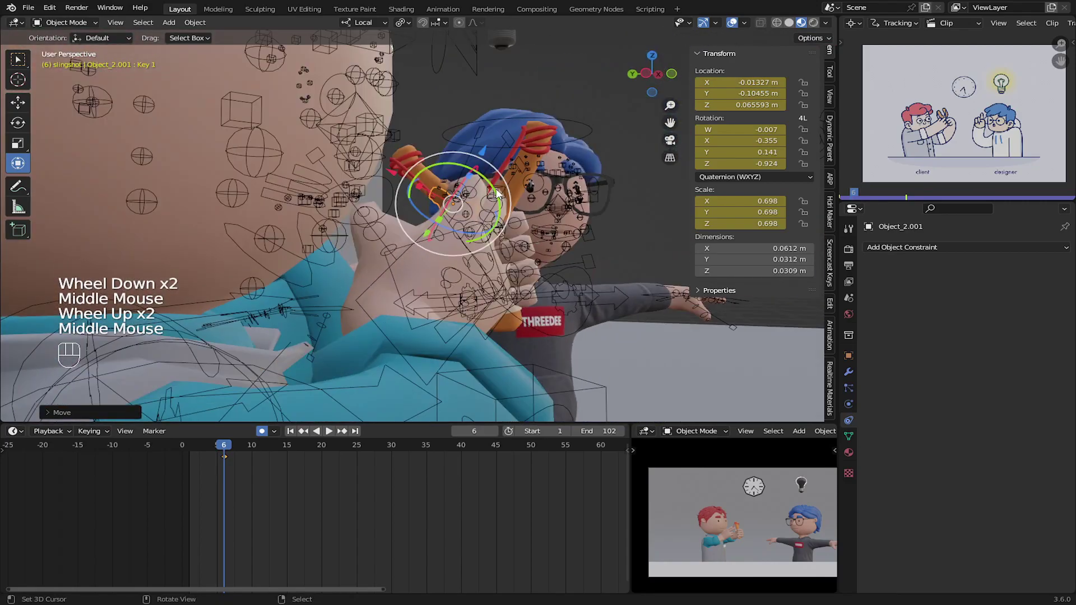
- Turn the slingshot pouch slightly and shift it between the right hand's pinching fingers
{"action": "left_click_drag", "start_coordinate": [474, 172], "coordinate": [487, 196]}
{"action": "scroll", "coordinate": [476, 207], "scroll_direction": "up", "scroll_amount": 2}
{"action": "middle_click_drag", "start_coordinate": [476, 207], "coordinate": [453, 208]}
{"action": "key", "text": "g"}
{"action": "left_click", "coordinate": [490, 226]}
- Rotate the right middle finger's base bone to W 0.997, X -0.075
{"action": "right_click", "coordinate": [387, 241]}
{"action": "middle_click_drag", "start_coordinate": [387, 241], "coordinate": [353, 233]}
{"action": "left_click_drag", "start_coordinate": [358, 213], "coordinate": [365, 223]}
{"action": "middle_click_drag", "start_coordinate": [369, 224], "coordinate": [437, 231]}
{"action": "middle_click_drag", "start_coordinate": [440, 231], "coordinate": [505, 246]}
{"action": "scroll", "coordinate": [526, 242], "scroll_direction": "down", "scroll_amount": 1}
{"action": "middle_click_drag", "start_coordinate": [505, 246], "coordinate": [508, 259], "text": "shift"}
{"action": "scroll", "coordinate": [735, 521], "scroll_direction": "up", "scroll_amount": 2}
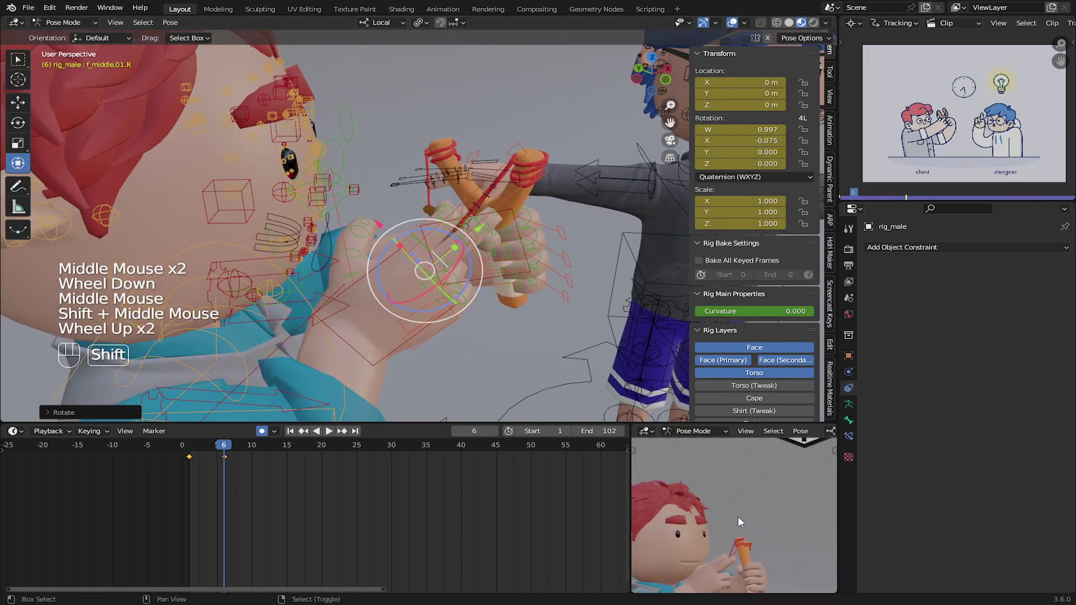
{"action": "middle_click_drag", "start_coordinate": [735, 525], "coordinate": [734, 588], "text": "shift"}
{"action": "middle_click_drag", "start_coordinate": [704, 541], "coordinate": [741, 526], "text": "shift"}
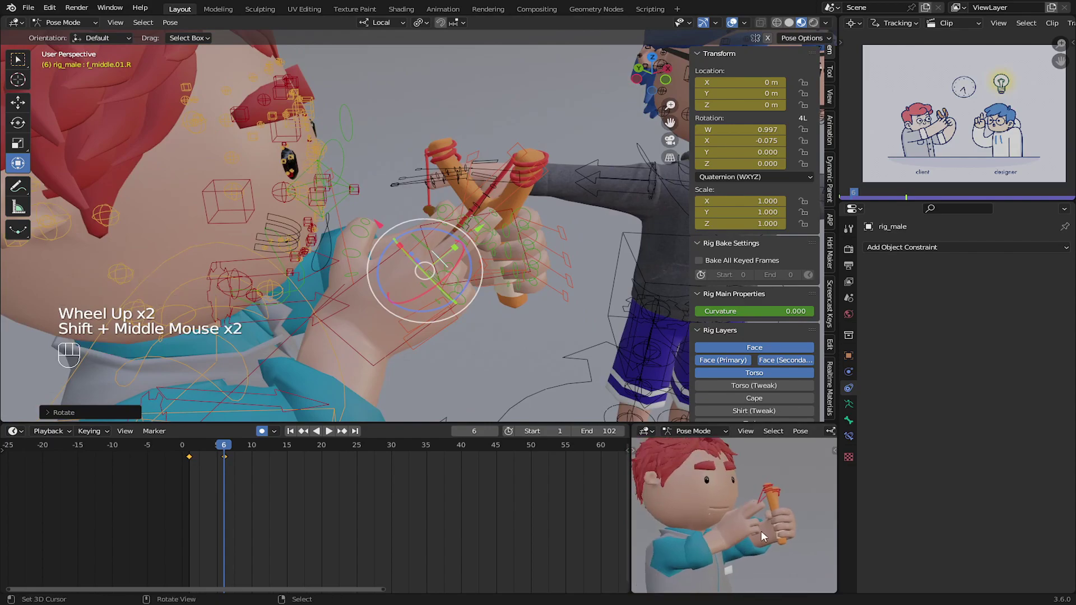
- Scale the right middle finger's master control and rotate the finger bones to refine the curl
{"action": "scroll", "coordinate": [761, 532], "scroll_direction": "up", "scroll_amount": 3}
{"action": "scroll", "coordinate": [452, 268], "scroll_direction": "up", "scroll_amount": 1}
{"action": "middle_click_drag", "start_coordinate": [453, 269], "coordinate": [392, 252]}
{"action": "right_click", "coordinate": [442, 285]}
{"action": "key", "text": "s"}
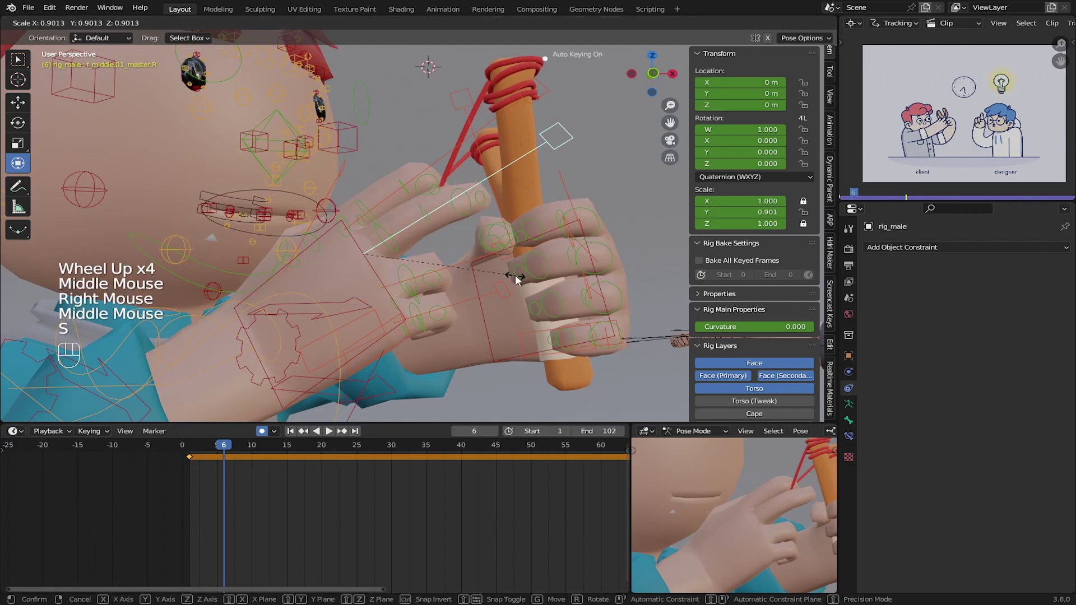
{"action": "left_click", "coordinate": [331, 212]}
{"action": "left_click_drag", "start_coordinate": [361, 228], "coordinate": [378, 225]}
{"action": "right_click", "coordinate": [368, 231]}
{"action": "key", "text": "r"}
{"action": "middle_click_drag", "start_coordinate": [378, 225], "coordinate": [543, 191]}
{"action": "left_click", "coordinate": [504, 264]}
{"action": "scroll", "coordinate": [587, 259], "scroll_direction": "up", "scroll_amount": 1}
- Move the pouch to about X -0.012, Y -0.105, Z 0.065 m and rotate it to W -0.015, X -0.299, Y 0.140, Z -0.944
{"action": "right_click", "coordinate": [408, 229]}
{"action": "right_click", "coordinate": [407, 228]}
{"action": "right_click", "coordinate": [453, 222]}
{"action": "key", "text": "g"}
{"action": "left_click", "coordinate": [452, 222]}
{"action": "left_click_drag", "start_coordinate": [519, 190], "coordinate": [510, 188]}
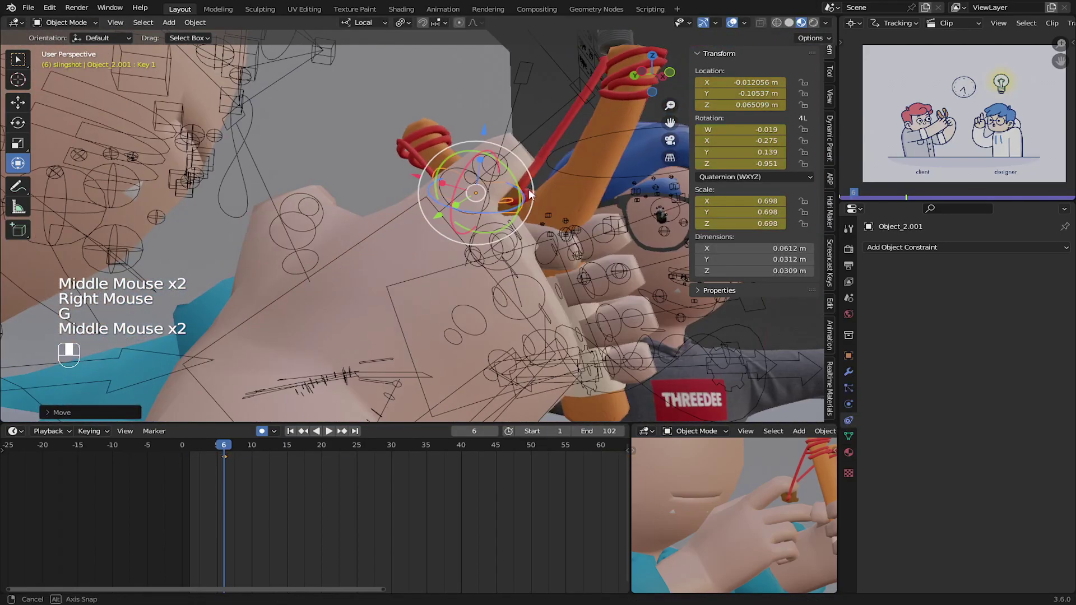
{"action": "scroll", "coordinate": [716, 497], "scroll_direction": "down", "scroll_amount": 2}
{"action": "middle_click_drag", "start_coordinate": [717, 498], "coordinate": [703, 513], "text": "shift"}
{"action": "scroll", "coordinate": [704, 513], "scroll_direction": "down", "scroll_amount": 3}
{"action": "middle_click_drag", "start_coordinate": [448, 247], "coordinate": [412, 218]}
{"action": "scroll", "coordinate": [407, 244], "scroll_direction": "down", "scroll_amount": 4}
{"action": "scroll", "coordinate": [458, 264], "scroll_direction": "down", "scroll_amount": 3}
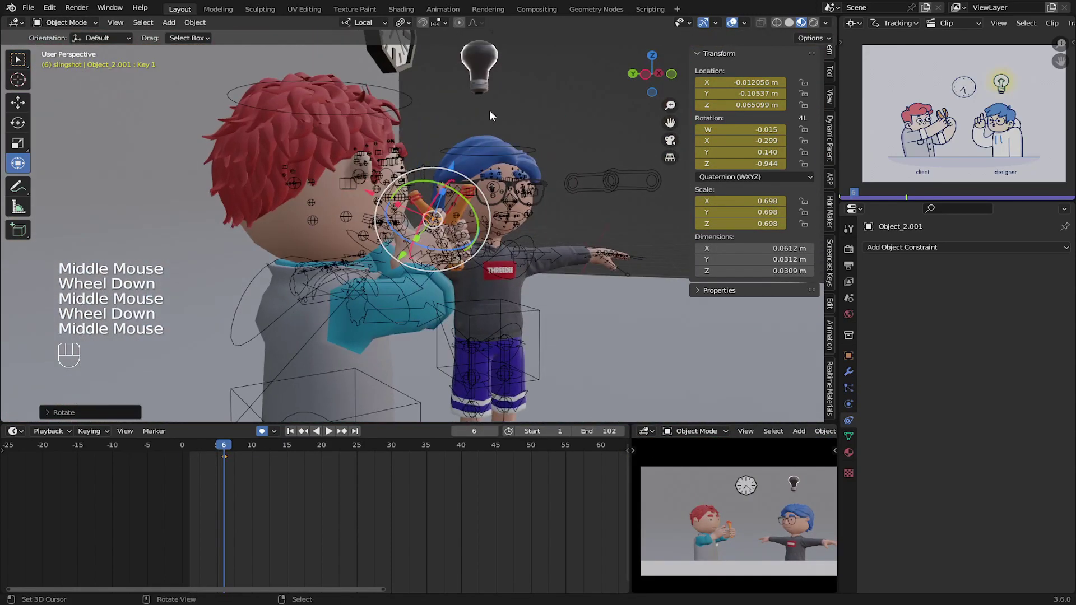
- Select all of the client's rig controls and keyframe their location, rotation, scale and custom properties at frame 6
{"action": "key", "text": "a"}
{"action": "right_click", "coordinate": [413, 220]}
{"action": "key", "text": "a"}
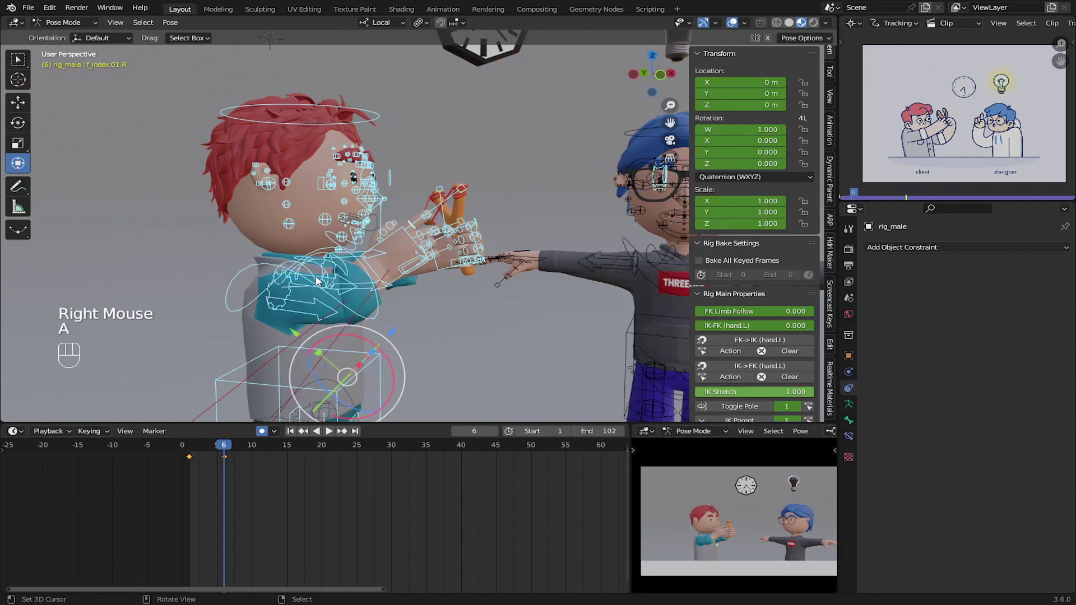
{"action": "middle_click_drag", "start_coordinate": [294, 327], "coordinate": [315, 260], "text": "shift"}
{"action": "scroll", "coordinate": [308, 295], "scroll_direction": "up", "scroll_amount": 1}
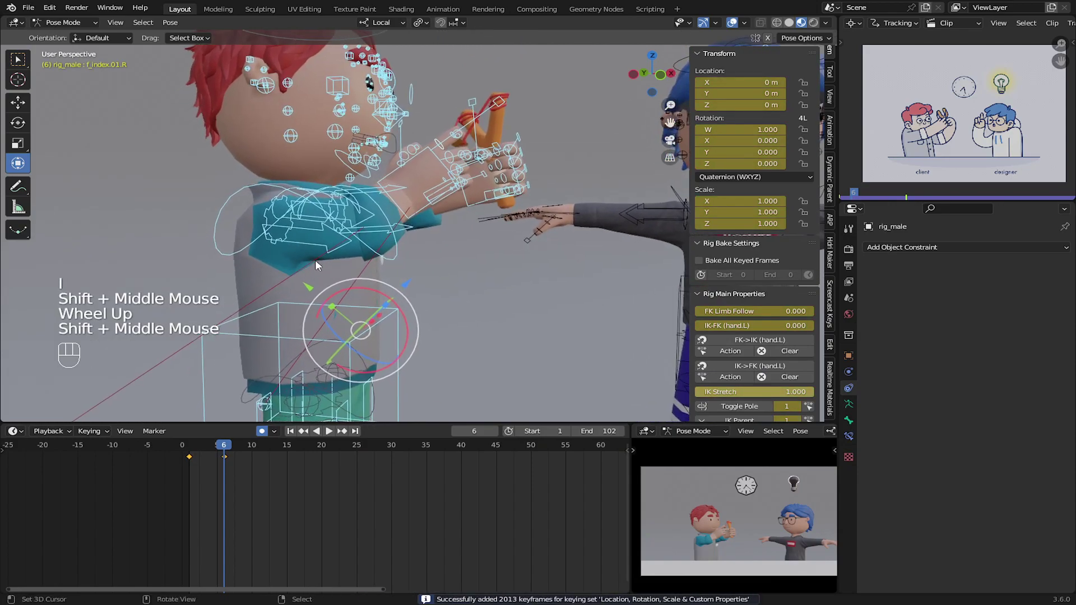
- Lean the client back at frame 6 by rotating the torso slightly and the chest to W 0.997, X -0.077
{"action": "right_click", "coordinate": [250, 246]}
{"action": "middle_click_drag", "start_coordinate": [251, 245], "coordinate": [264, 242]}
{"action": "mouse_move", "coordinate": [217, 466]}
{"action": "left_mouse_down"}
{"action": "mouse_move", "coordinate": [190, 459]}
{"action": "mouse_move", "coordinate": [222, 459]}
{"action": "left_mouse_up"}
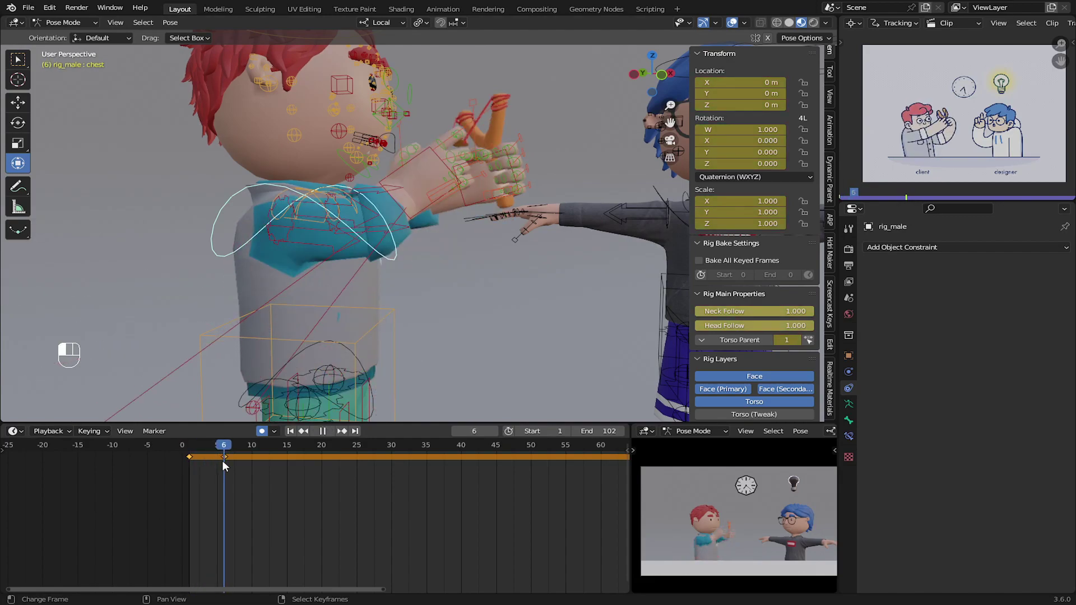
{"action": "right_click", "coordinate": [358, 330]}
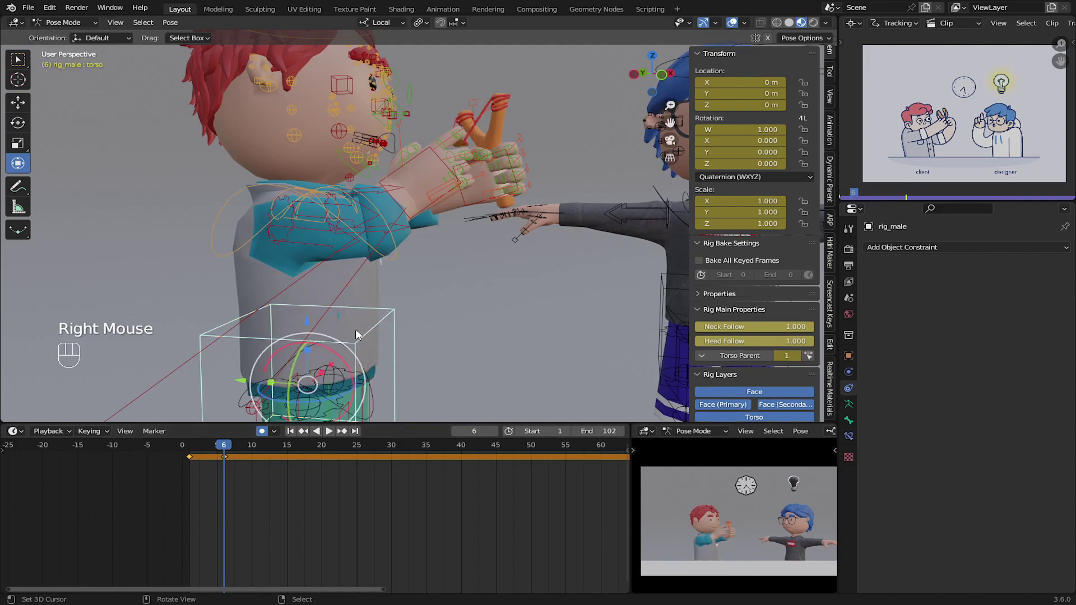
{"action": "left_click_drag", "start_coordinate": [331, 346], "coordinate": [250, 240], "text": "shift"}
{"action": "right_click", "coordinate": [310, 268]}
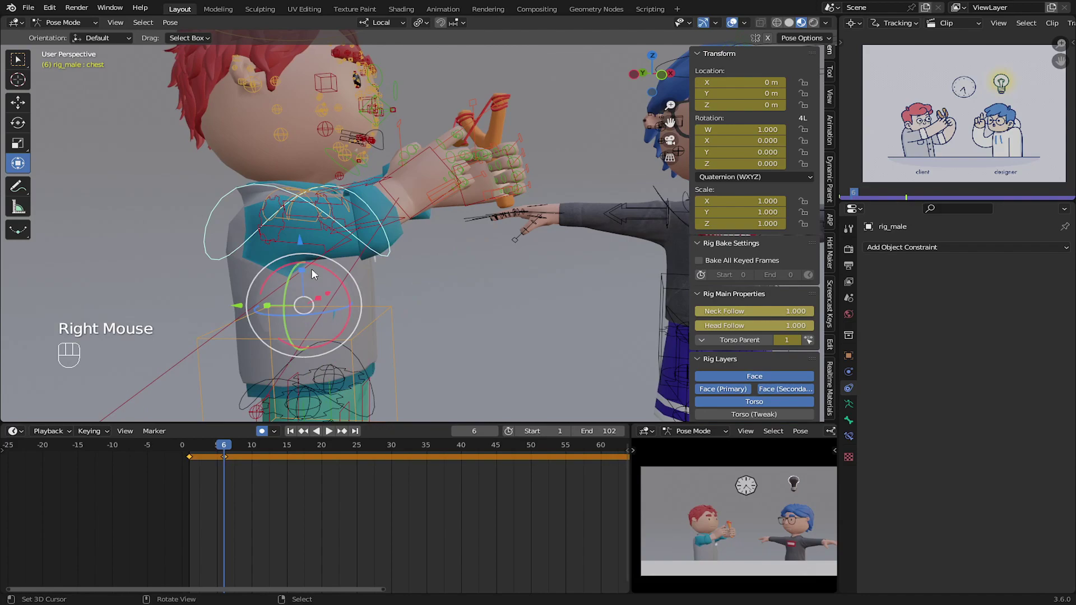
{"action": "left_click_drag", "start_coordinate": [323, 267], "coordinate": [318, 268], "text": "shift"}
- Go to frame 12 and add a Child Of constraint to the slingshot pouch
{"action": "left_click_drag", "start_coordinate": [234, 462], "coordinate": [260, 474]}
{"action": "key", "text": "Right"}
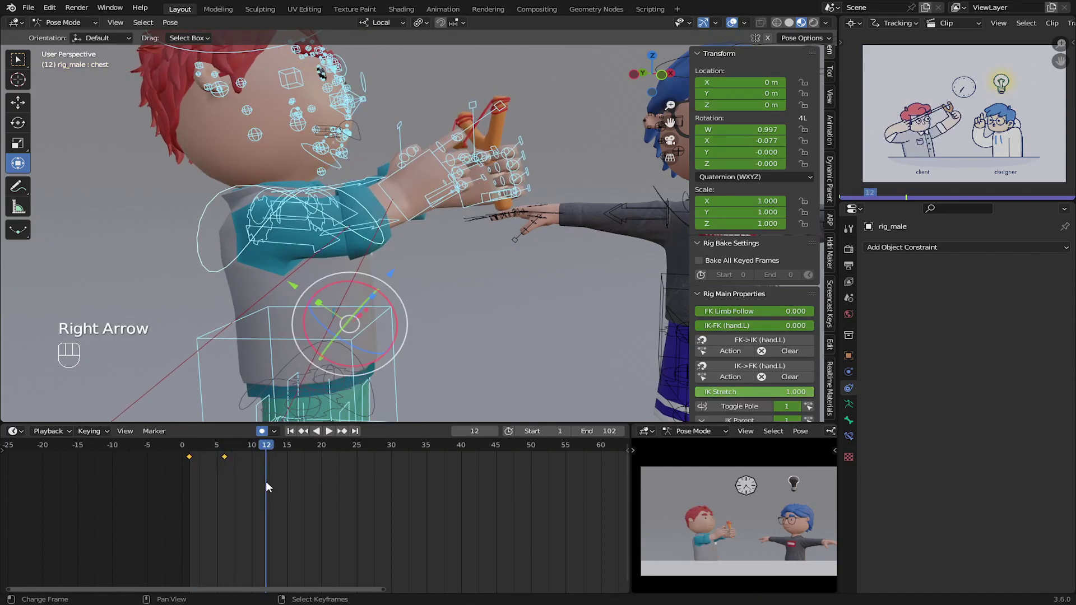
{"action": "middle_click_drag", "start_coordinate": [421, 175], "coordinate": [431, 201]}
{"action": "scroll", "coordinate": [442, 210], "scroll_direction": "up", "scroll_amount": 2}
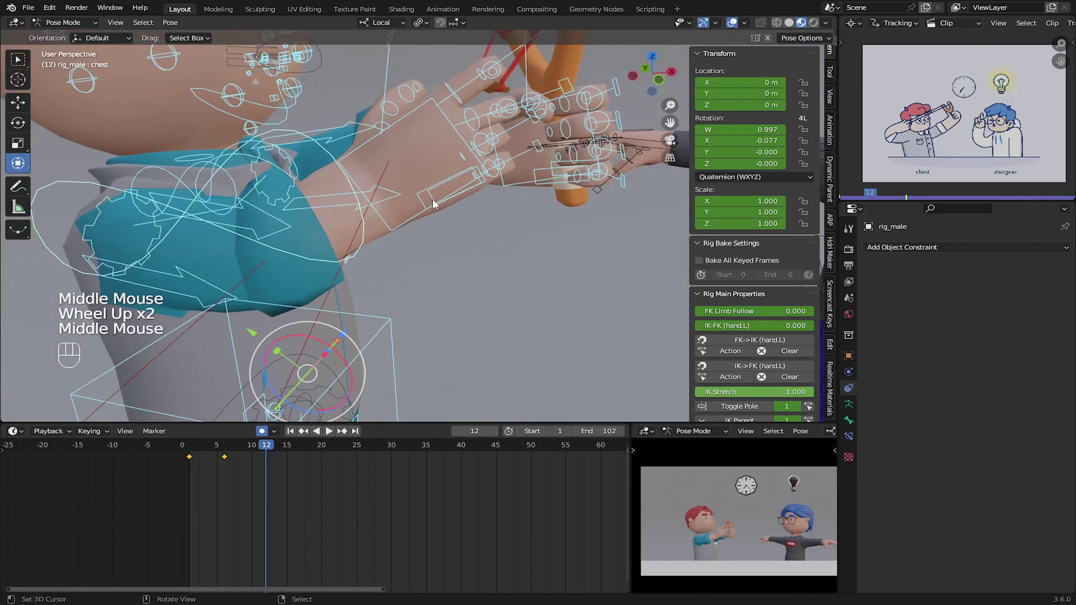
{"action": "scroll", "coordinate": [431, 196], "scroll_direction": "up", "scroll_amount": 1}
{"action": "middle_click_drag", "start_coordinate": [441, 155], "coordinate": [475, 187], "text": "shift"}
{"action": "right_click", "coordinate": [439, 221]}
{"action": "scroll", "coordinate": [485, 169], "scroll_direction": "up", "scroll_amount": 1}
{"action": "middle_click_drag", "start_coordinate": [529, 159], "coordinate": [485, 182]}
{"action": "scroll", "coordinate": [486, 217], "scroll_direction": "up", "scroll_amount": 1}
{"action": "right_click", "coordinate": [486, 174]}
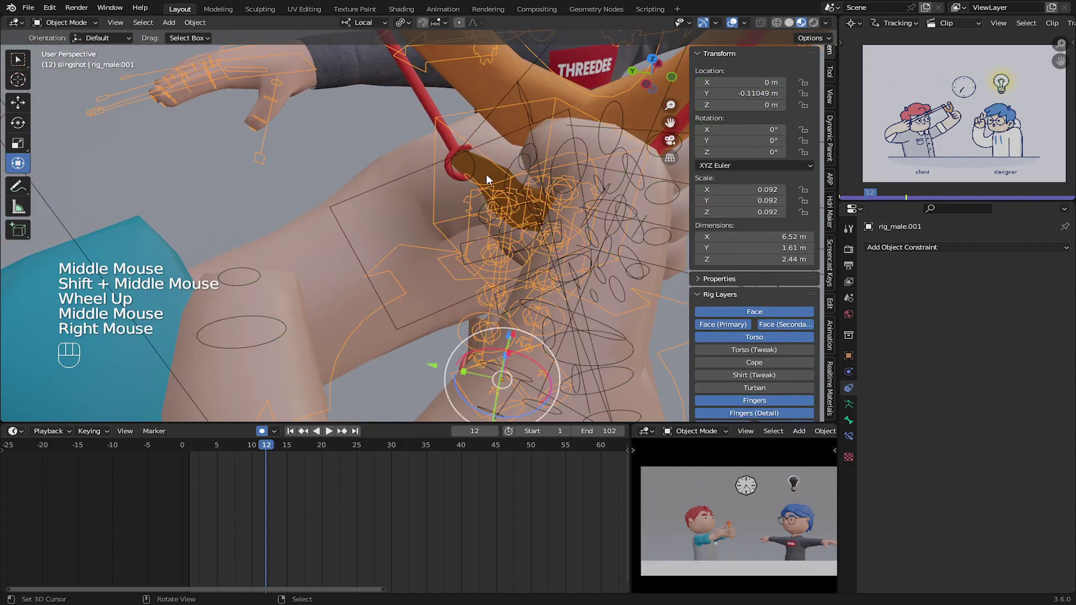
{"action": "right_click", "coordinate": [487, 170]}
{"action": "left_click", "coordinate": [926, 251]}
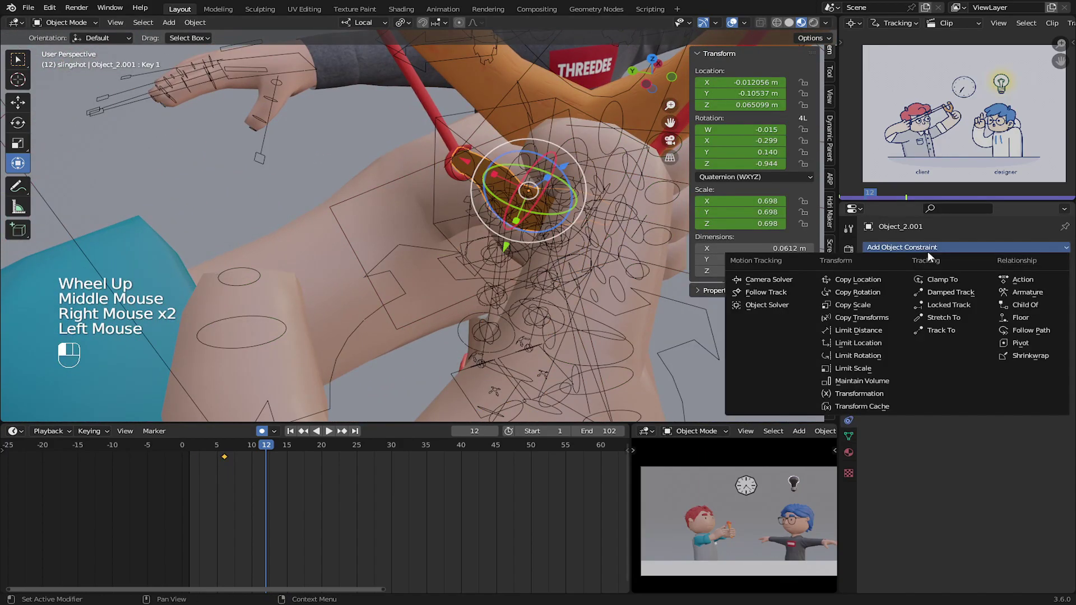
{"action": "left_click", "coordinate": [1024, 305]}
- Set the client's armature rig_male as the target of the pouch's Child Of constraint
{"action": "left_click", "coordinate": [1045, 283]}
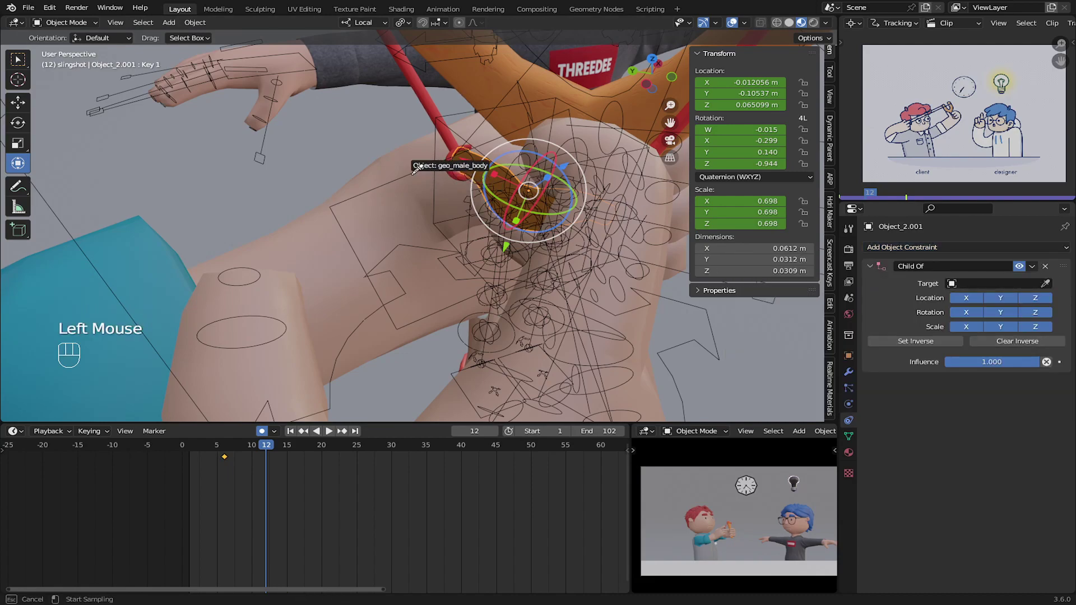
{"action": "middle_click_drag", "start_coordinate": [417, 182], "coordinate": [441, 202]}
{"action": "scroll", "coordinate": [441, 202], "scroll_direction": "down", "scroll_amount": 2}
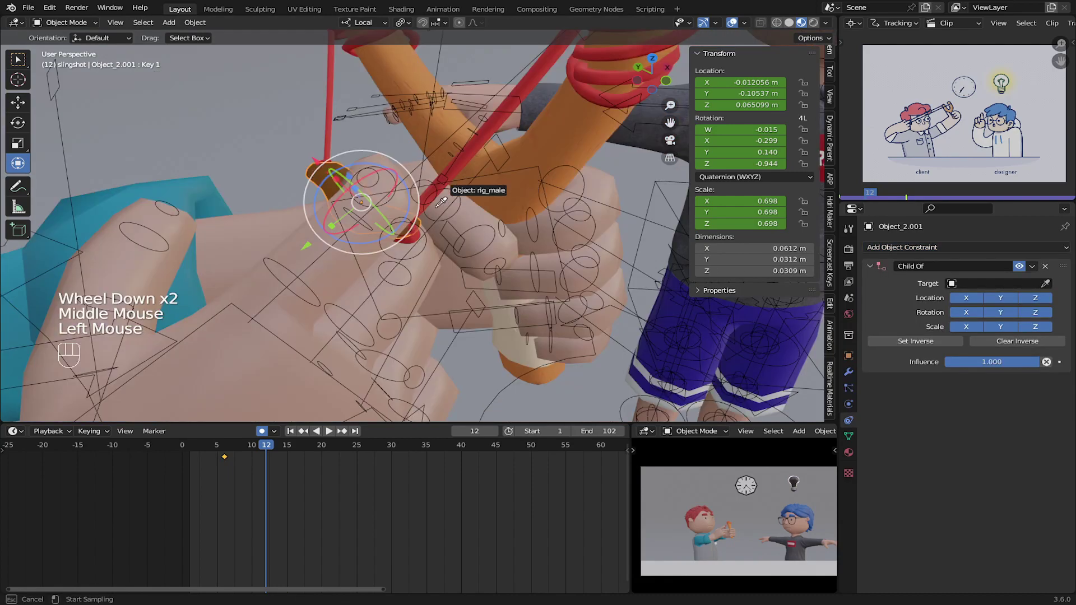
{"action": "left_click", "coordinate": [317, 260]}
{"action": "scroll", "coordinate": [317, 260], "scroll_direction": "down", "scroll_amount": 1}
{"action": "middle_click_drag", "start_coordinate": [317, 260], "coordinate": [365, 197]}
{"action": "scroll", "coordinate": [348, 219], "scroll_direction": "up", "scroll_amount": 2}
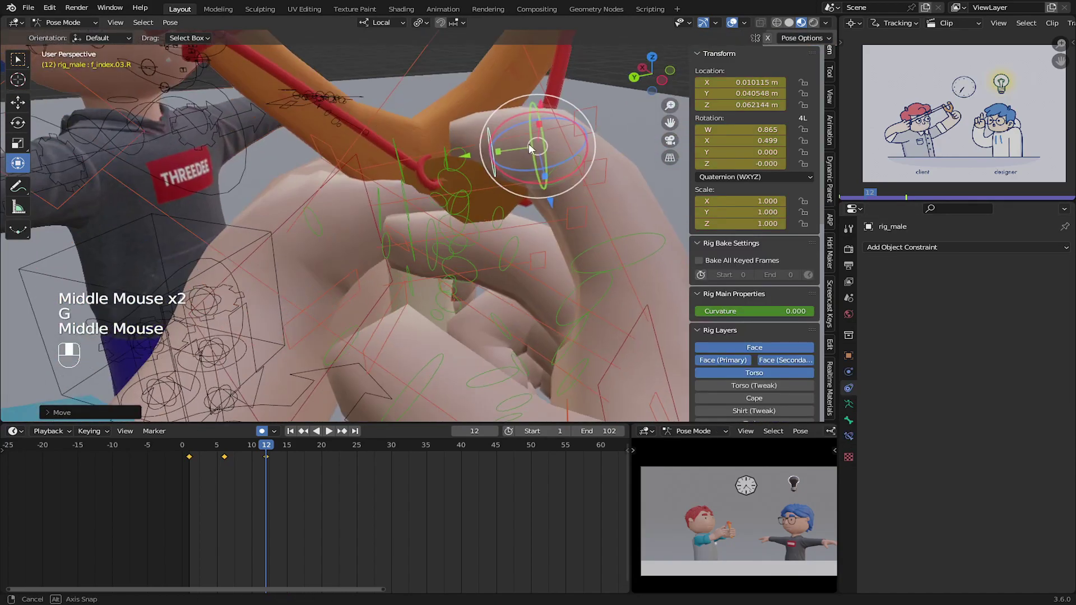
{"action": "middle_click_drag", "start_coordinate": [529, 144], "coordinate": [403, 139]}
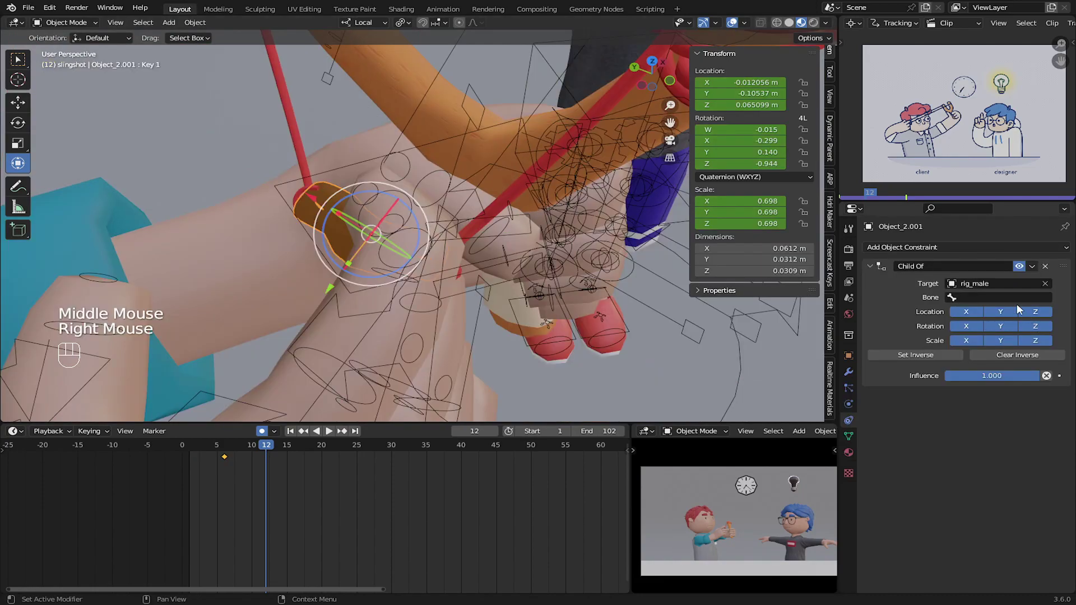
- Set the constraint's bone to f_index.03.R and apply Set Inverse
{"action": "left_click", "coordinate": [997, 297]}
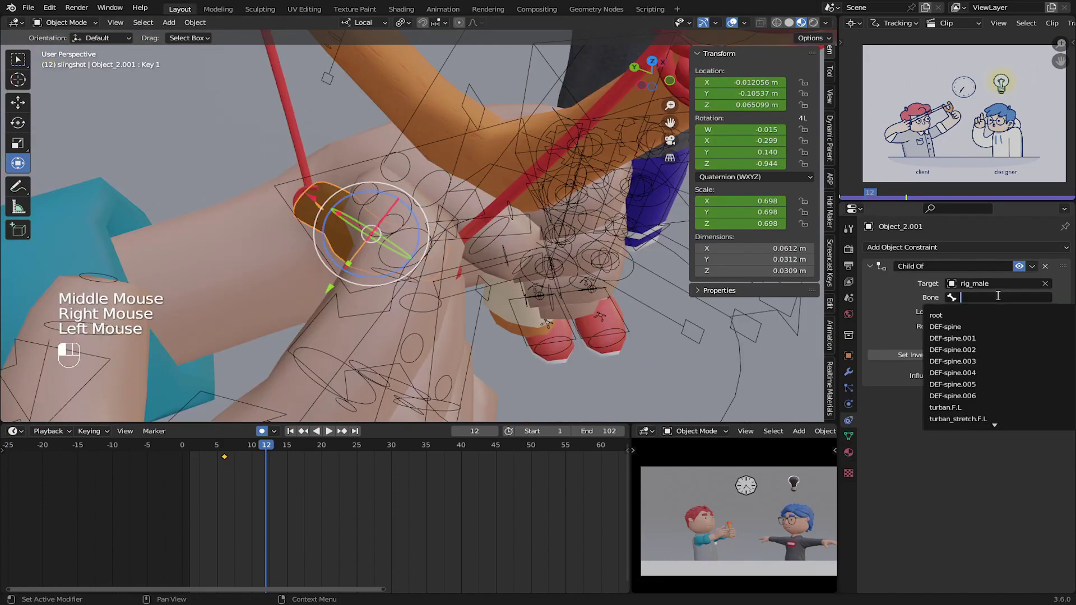
{"action": "type", "text": "f_"}
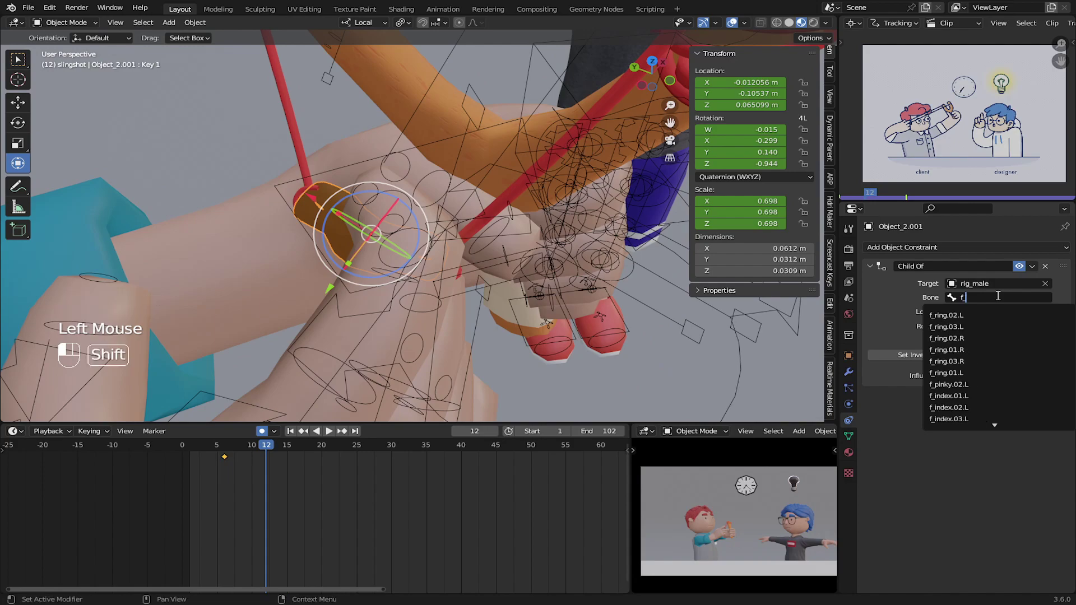
{"action": "type", "text": "index.03."}
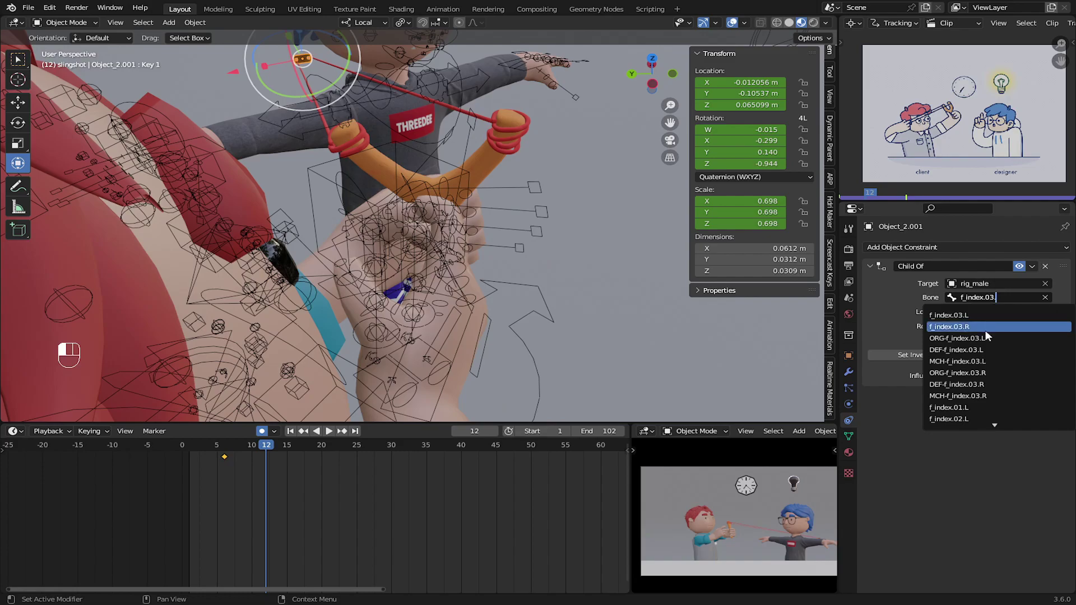
{"action": "left_click", "coordinate": [985, 331]}
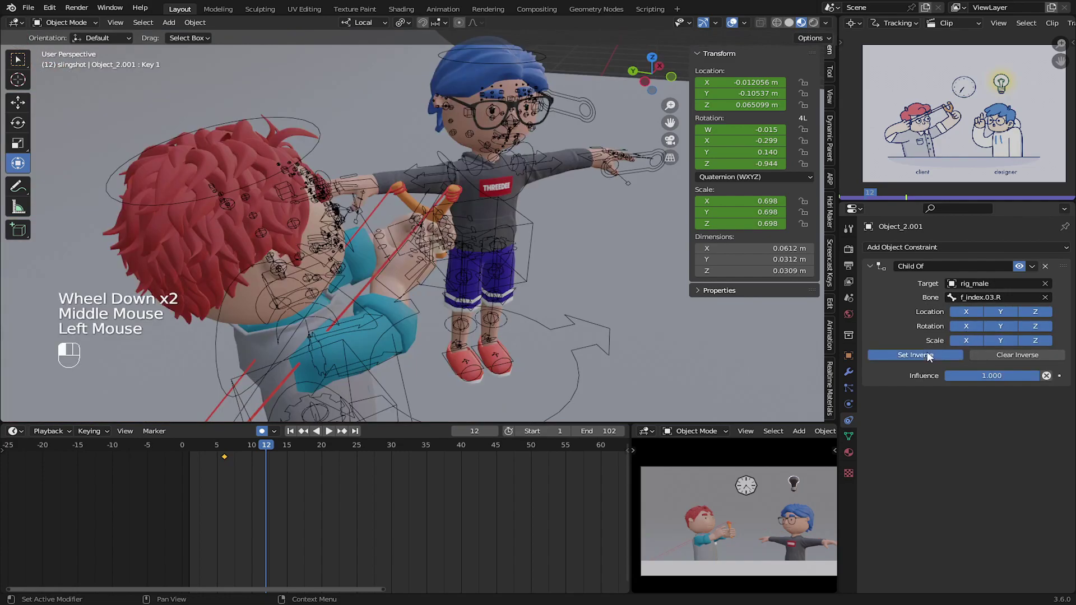
- Try moving the right hand control away from the slingshot to test the pouch's constraint
{"action": "scroll", "coordinate": [385, 180], "scroll_direction": "up", "scroll_amount": 3}
{"action": "middle_click_drag", "start_coordinate": [387, 181], "coordinate": [370, 267]}
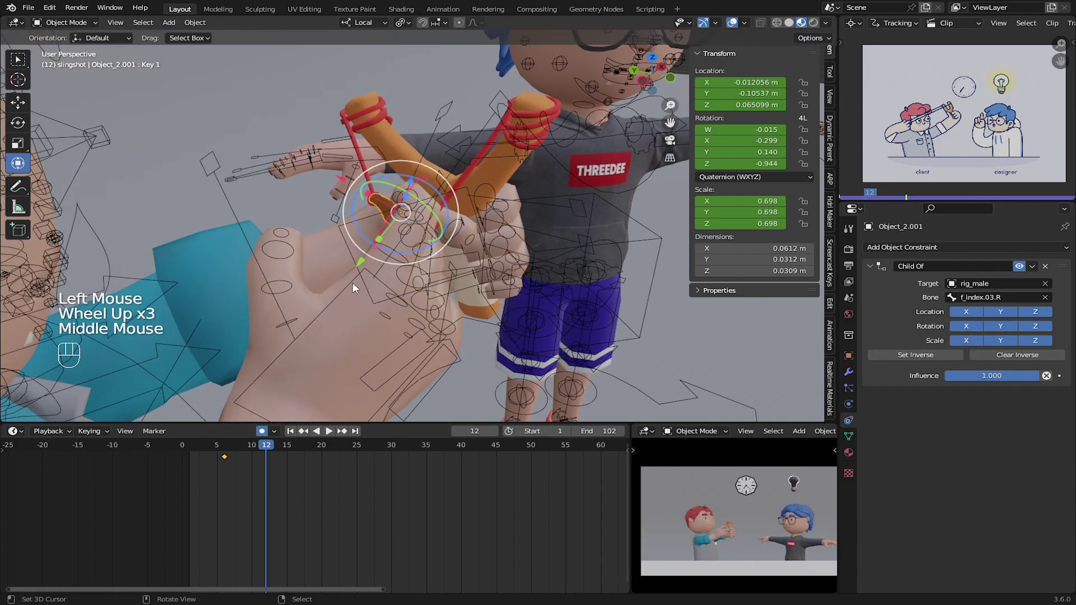
{"action": "right_click", "coordinate": [354, 284]}
{"action": "scroll", "coordinate": [359, 284], "scroll_direction": "down", "scroll_amount": 1}
{"action": "key", "text": "g"}
{"action": "left_click", "coordinate": [467, 308]}
{"action": "middle_click_drag", "start_coordinate": [468, 313], "coordinate": [387, 241]}
{"action": "key", "text": "g"}
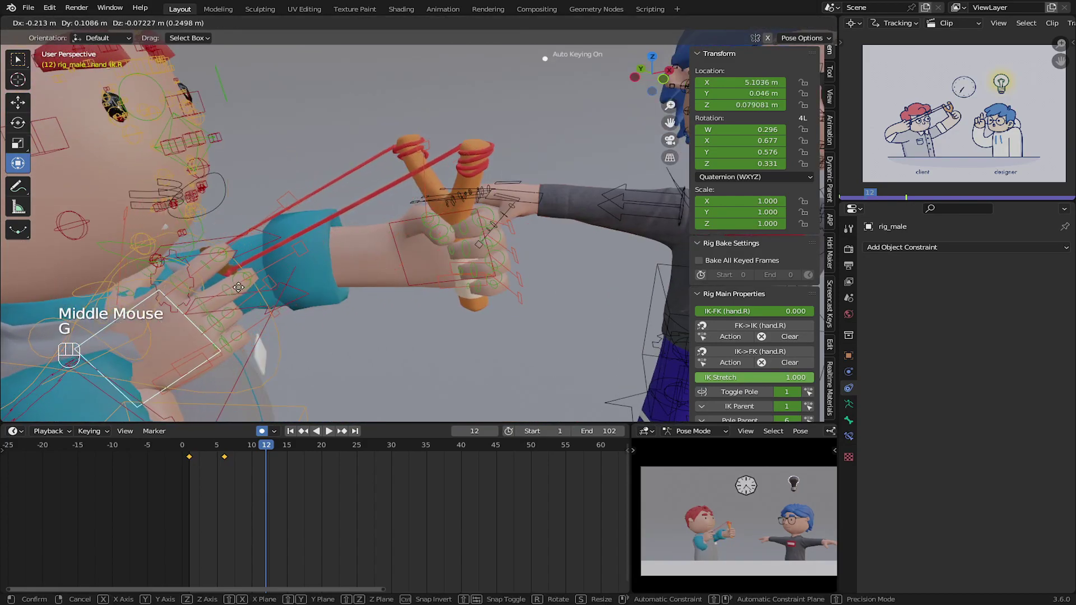
{"action": "left_click", "coordinate": [340, 225]}
- Pull the right hand control back to about X 4.291, Y -0.739, Z -0.319 m to stretch the slingshot bands
{"action": "middle_click_drag", "start_coordinate": [341, 225], "coordinate": [391, 246]}
{"action": "scroll", "coordinate": [405, 251], "scroll_direction": "up", "scroll_amount": 2}
{"action": "scroll", "coordinate": [483, 269], "scroll_direction": "up", "scroll_amount": 1}
{"action": "scroll", "coordinate": [404, 230], "scroll_direction": "up", "scroll_amount": 1}
{"action": "scroll", "coordinate": [403, 230], "scroll_direction": "down", "scroll_amount": 1}
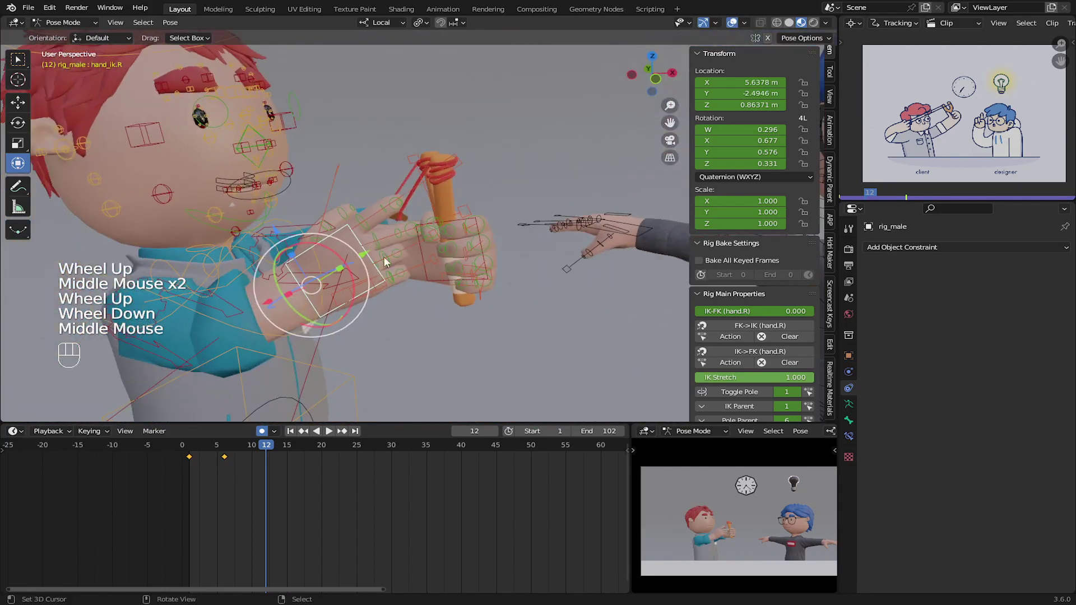
{"action": "scroll", "coordinate": [326, 347], "scroll_direction": "down", "scroll_amount": 1}
{"action": "middle_click_drag", "start_coordinate": [329, 334], "coordinate": [359, 318]}
{"action": "key", "text": "g"}
{"action": "left_click", "coordinate": [284, 307]}
{"action": "key", "text": "g"}
{"action": "left_click", "coordinate": [362, 320]}
{"action": "scroll", "coordinate": [377, 318], "scroll_direction": "down", "scroll_amount": 3}
{"action": "scroll", "coordinate": [382, 332], "scroll_direction": "up", "scroll_amount": 2}
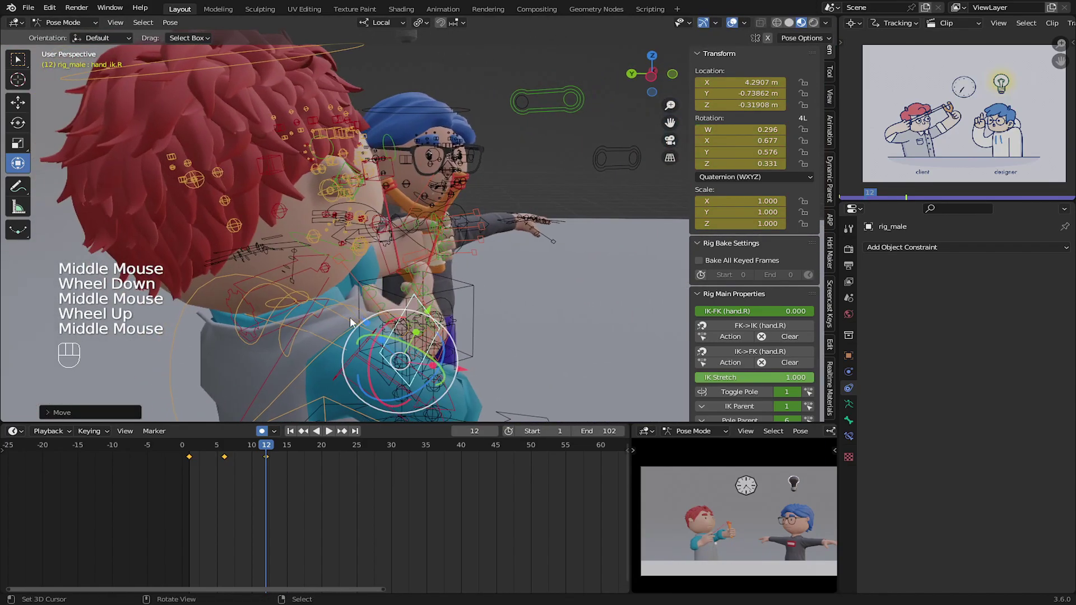
- Rotate the client's right shoulder to about X 6.4°, Y 4.1°, Z -32.5°
{"action": "right_click", "coordinate": [310, 322]}
{"action": "left_click_drag", "start_coordinate": [268, 343], "coordinate": [289, 353]}
{"action": "middle_click_drag", "start_coordinate": [292, 350], "coordinate": [387, 267]}
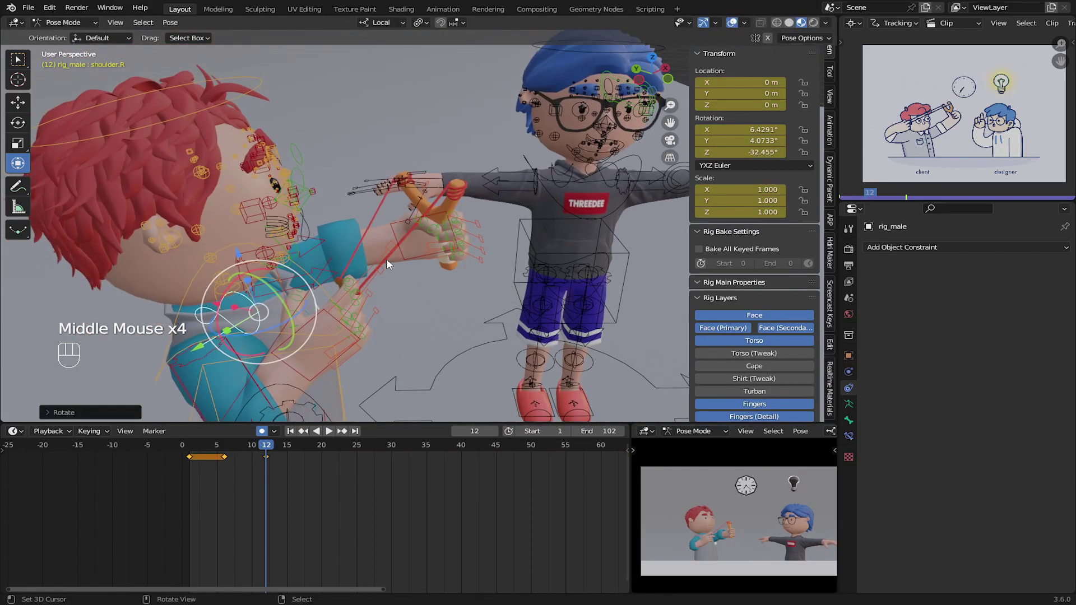
- Move the left hand control to about X -4.236, Y -3.917, Z 1.612 m and rotate it to W 0.276, X 0.635, Y -0.577, Z -0.422
{"action": "right_click", "coordinate": [395, 224]}
{"action": "middle_click_drag", "start_coordinate": [395, 227], "coordinate": [503, 235]}
{"action": "key", "text": "g"}
{"action": "left_click", "coordinate": [434, 242]}
{"action": "key", "text": "r"}
{"action": "left_click", "coordinate": [500, 234]}
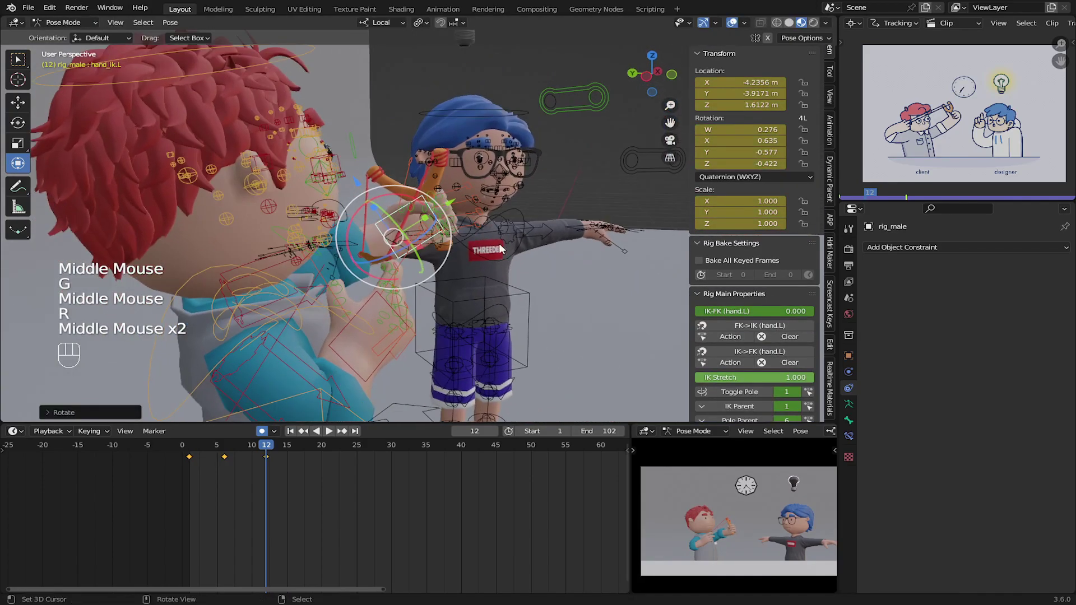
- Reposition the slingshot pouch at frame 12 so it sits between the right hand's pinching fingers
{"action": "scroll", "coordinate": [503, 235], "scroll_direction": "up", "scroll_amount": 2}
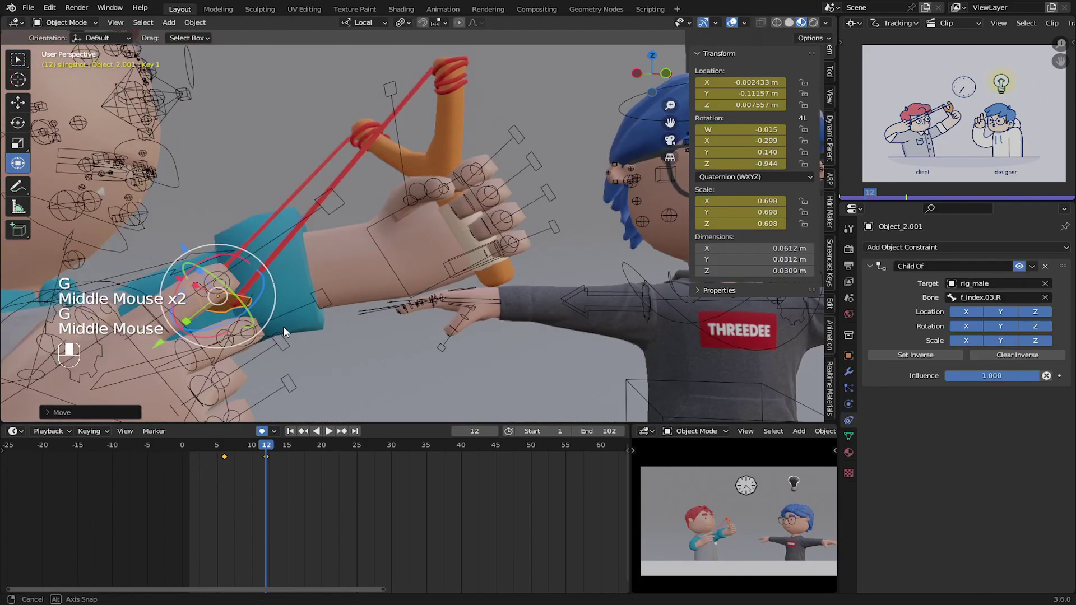
{"action": "key", "text": "g"}
{"action": "middle_click_drag", "start_coordinate": [283, 326], "coordinate": [367, 280]}
{"action": "left_click", "coordinate": [370, 300]}
{"action": "scroll", "coordinate": [353, 289], "scroll_direction": "down", "scroll_amount": 3}
{"action": "middle_click_drag", "start_coordinate": [367, 280], "coordinate": [400, 210]}
- Pull the right hand control farther back beside the face to about X 3.088, Y 1.895, Z 0.378 m
{"action": "right_click", "coordinate": [343, 236]}
{"action": "scroll", "coordinate": [322, 295], "scroll_direction": "up", "scroll_amount": 1}
{"action": "middle_click_drag", "start_coordinate": [339, 246], "coordinate": [304, 291]}
{"action": "key", "text": "g"}
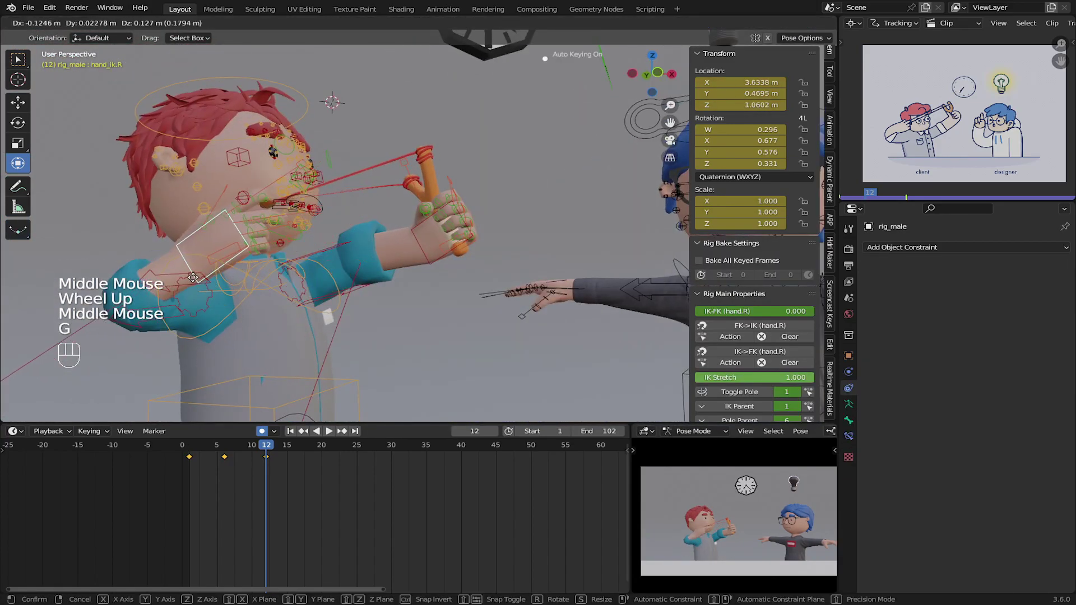
{"action": "left_click", "coordinate": [141, 307]}
{"action": "middle_click_drag", "start_coordinate": [141, 307], "coordinate": [191, 308]}
{"action": "scroll", "coordinate": [190, 308], "scroll_direction": "down", "scroll_amount": 1}
{"action": "middle_click_drag", "start_coordinate": [190, 308], "coordinate": [218, 369]}
{"action": "scroll", "coordinate": [218, 368], "scroll_direction": "down", "scroll_amount": 1}
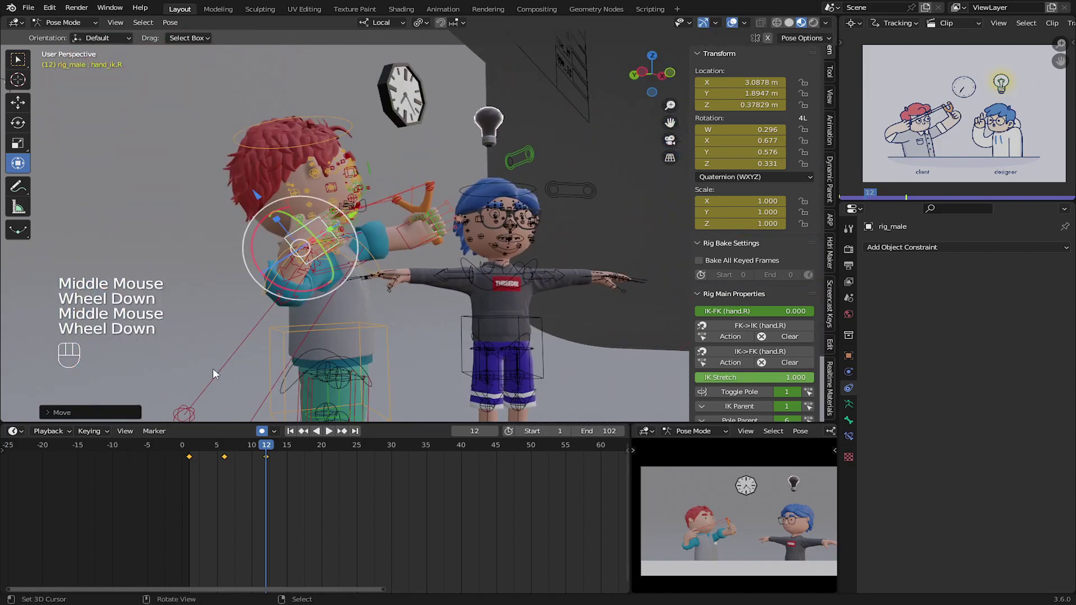
- Move the right arm's pole target to about X -5.845, Y -1.835, Z -2.601 m to raise the elbow
{"action": "right_click", "coordinate": [190, 413]}
{"action": "key", "text": "g"}
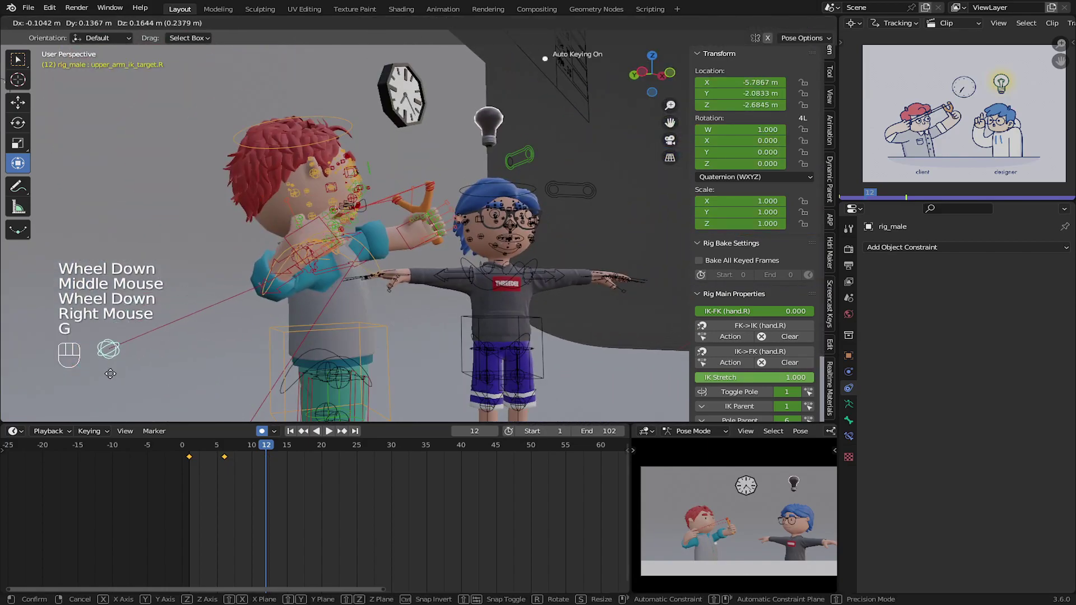
{"action": "left_click", "coordinate": [281, 247]}
{"action": "scroll", "coordinate": [377, 269], "scroll_direction": "up", "scroll_amount": 1}
{"action": "middle_click_drag", "start_coordinate": [280, 247], "coordinate": [563, 221]}
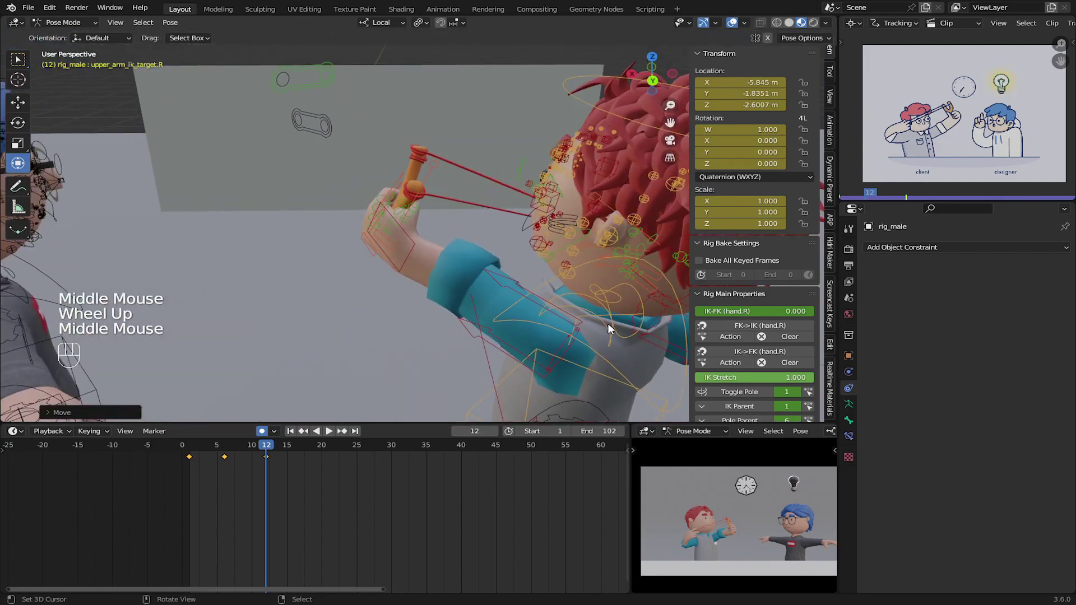
- Rotate the client's left shoulder to about X 11.4°, Y -8.7°, Z -17.7°
{"action": "right_click", "coordinate": [593, 350]}
{"action": "left_click_drag", "start_coordinate": [589, 352], "coordinate": [571, 351]}
{"action": "middle_click_drag", "start_coordinate": [569, 350], "coordinate": [336, 305]}
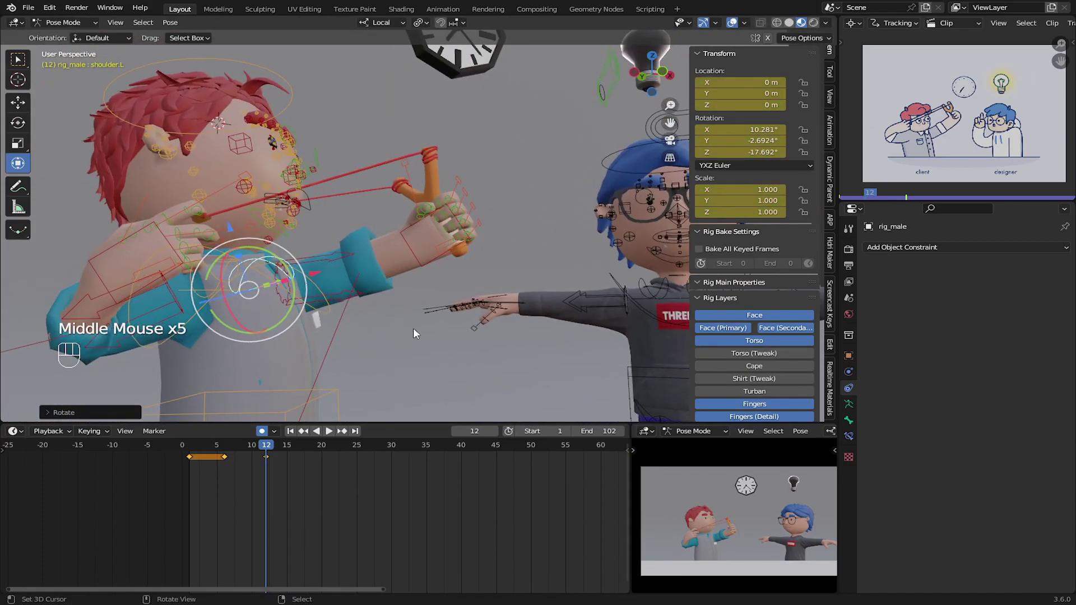
{"action": "key", "text": "r"}
{"action": "scroll", "coordinate": [440, 304], "scroll_direction": "down", "scroll_amount": 2}
{"action": "middle_click_drag", "start_coordinate": [441, 304], "coordinate": [453, 308]}
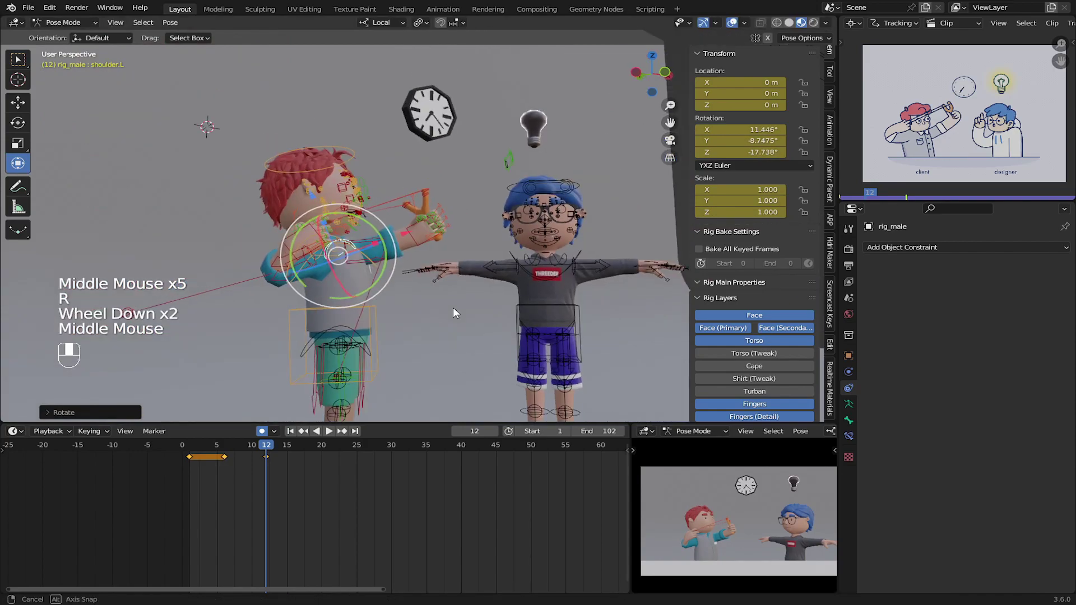
- Insert keyframes for all of the client's rig controls at frame 12
{"action": "scroll", "coordinate": [452, 307], "scroll_direction": "down", "scroll_amount": 1}
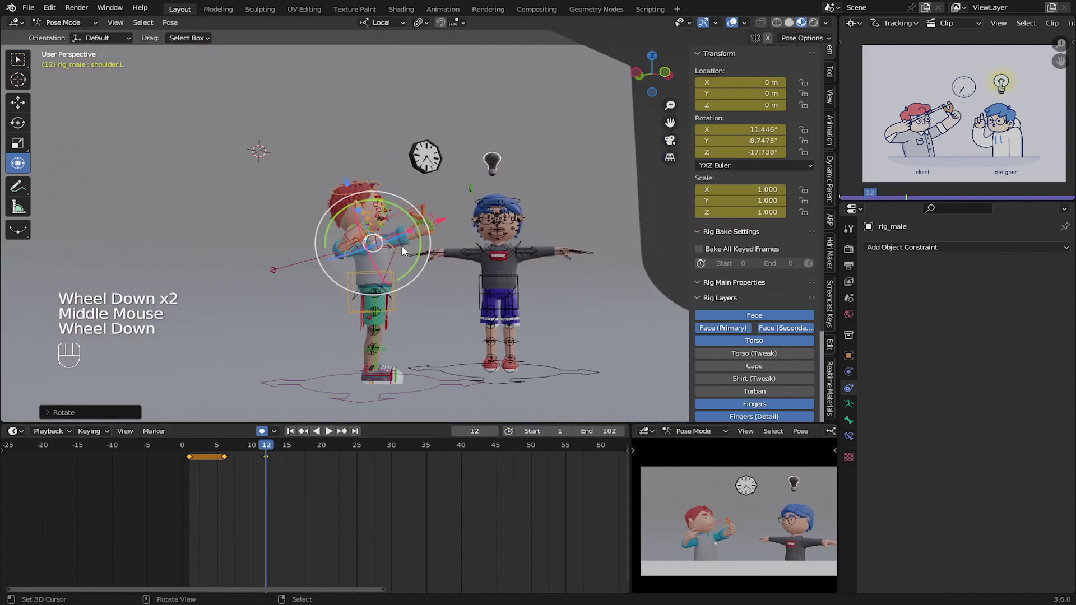
{"action": "key", "text": "a"}
{"action": "middle_click_drag", "start_coordinate": [417, 234], "coordinate": [367, 292]}
{"action": "key", "text": "i"}
{"action": "scroll", "coordinate": [367, 292], "scroll_direction": "up", "scroll_amount": 4}
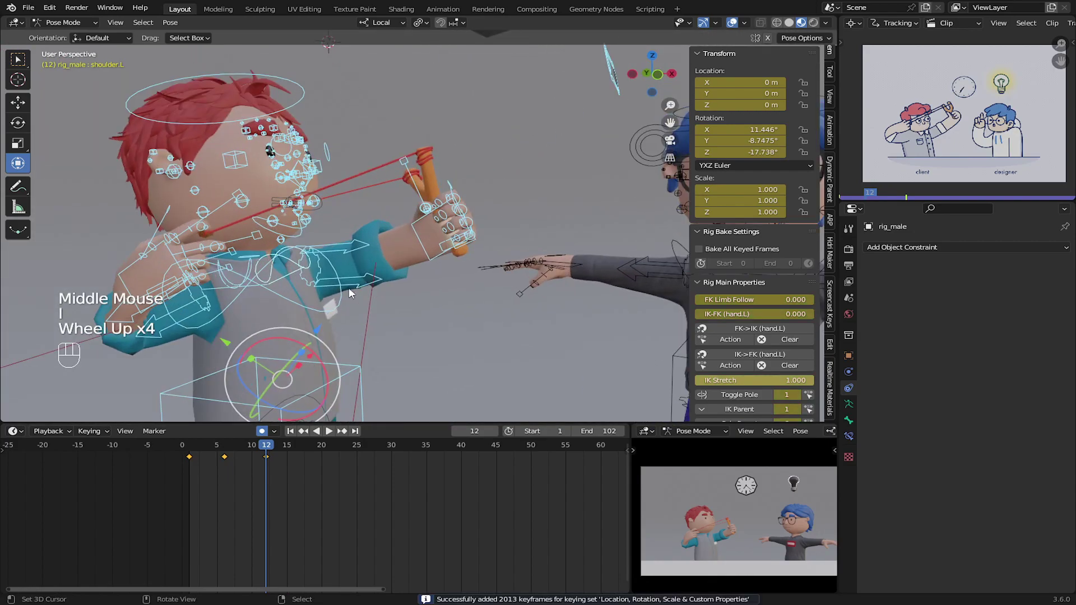
- Insert keyframes for the client's whole in-between pose at frame 27
{"action": "left_click", "coordinate": [274, 431]}
{"action": "left_click_drag", "start_coordinate": [230, 465], "coordinate": [267, 480]}
{"action": "right_click", "coordinate": [292, 304]}
{"action": "left_click_drag", "start_coordinate": [292, 331], "coordinate": [284, 330], "text": "shift"}
{"action": "left_click_drag", "start_coordinate": [261, 458], "coordinate": [372, 465]}
{"action": "key", "text": "a"}
{"action": "key", "text": "i"}
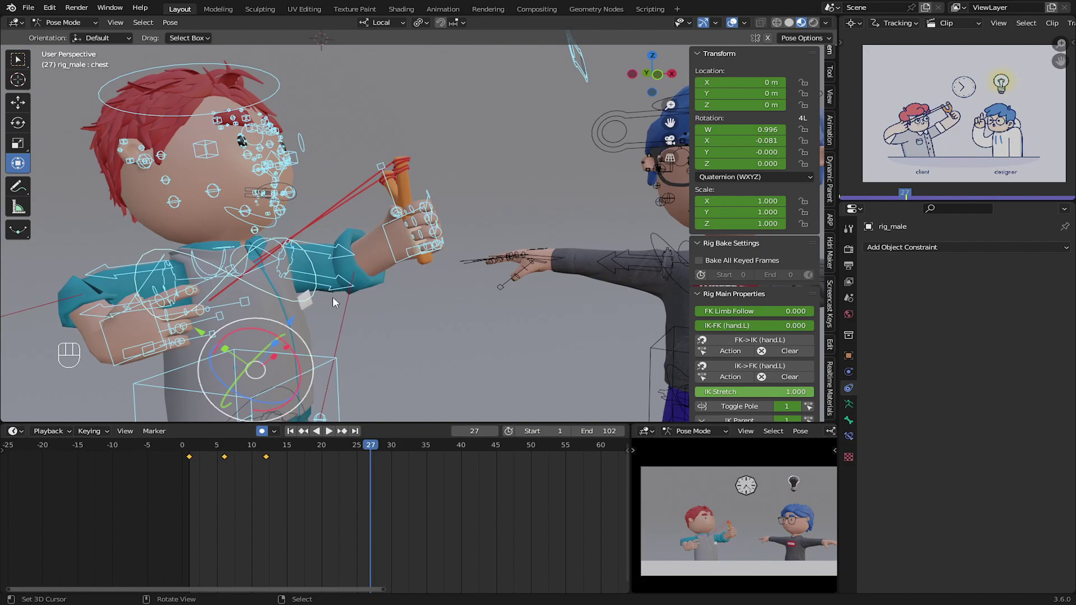
{"action": "key", "text": "i"}
{"action": "key", "text": "a"}
{"action": "key", "text": "a"}
{"action": "key", "text": "a"}
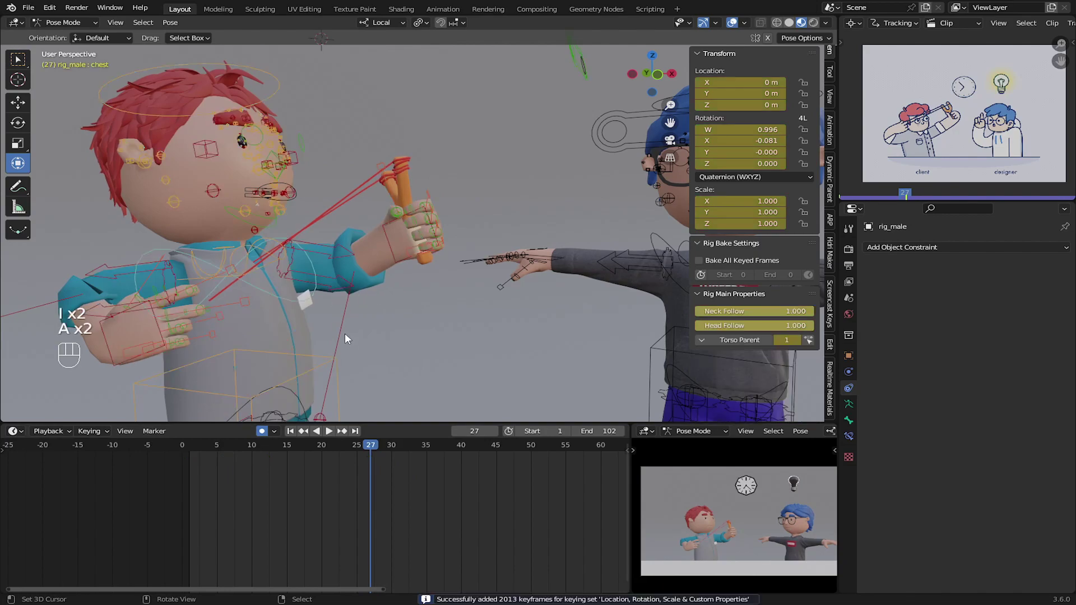
- Copy the client rig's frame 12 keyframes and paste them at frame 27 to hold the aiming pose
{"action": "left_click_drag", "start_coordinate": [272, 493], "coordinate": [376, 483]}
{"action": "left_click", "coordinate": [371, 468]}
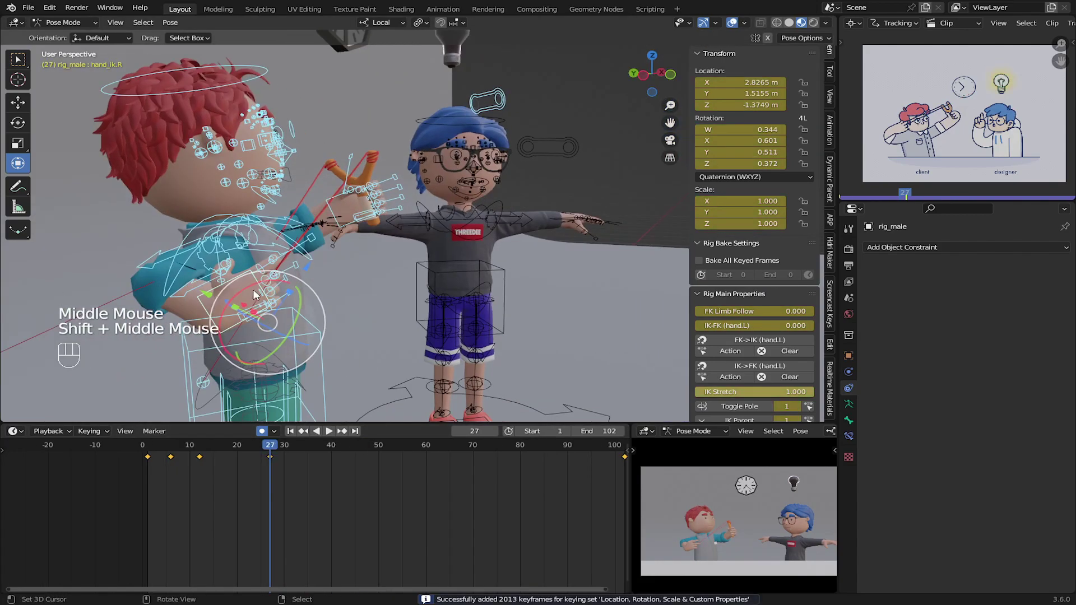
{"action": "scroll", "coordinate": [453, 454], "scroll_direction": "down", "scroll_amount": 2}
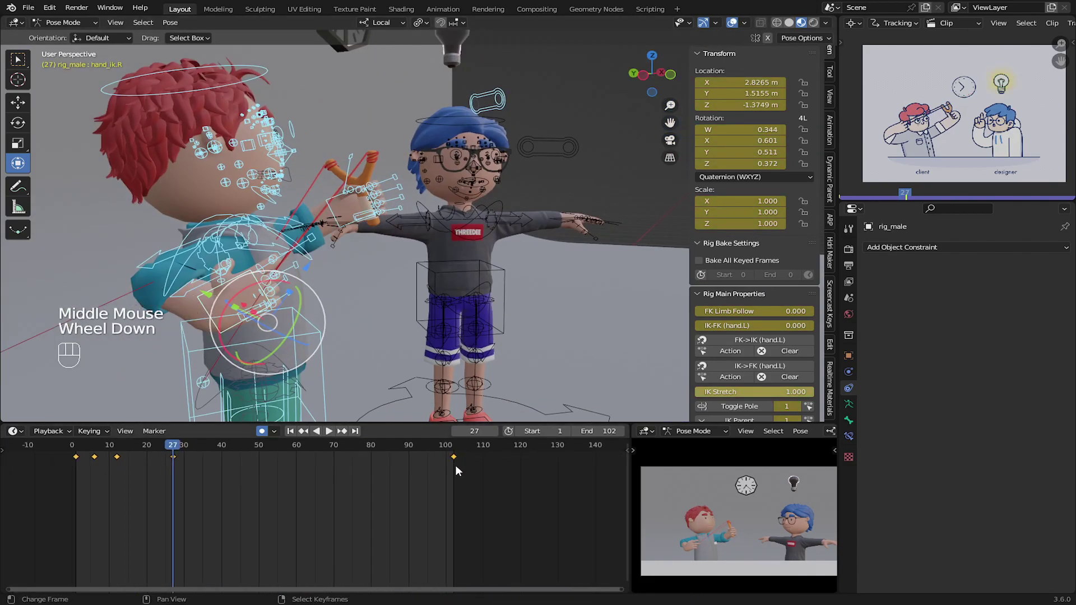
{"action": "middle_click_drag", "start_coordinate": [231, 324], "coordinate": [320, 295], "text": "shift"}
{"action": "right_click", "coordinate": [118, 455]}
{"action": "middle_click_drag", "start_coordinate": [117, 455], "coordinate": [139, 454]}
{"action": "left_click_drag", "start_coordinate": [154, 456], "coordinate": [195, 467]}
{"action": "key", "text": "ctrl+c"}
{"action": "key", "text": "ctrl+v"}
- Rotate the client's chest and torso slightly at frame 27, bringing the torso's quaternion X to about -0.027
{"action": "middle_click_drag", "start_coordinate": [381, 216], "coordinate": [345, 207]}
{"action": "scroll", "coordinate": [342, 205], "scroll_direction": "up", "scroll_amount": 2}
{"action": "middle_click_drag", "start_coordinate": [339, 203], "coordinate": [343, 167]}
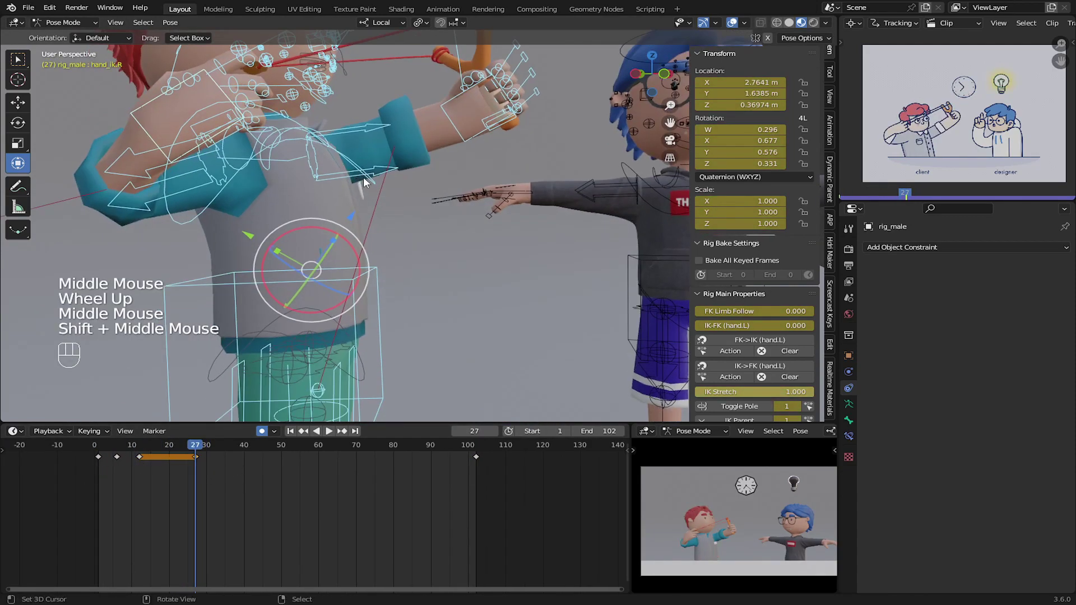
{"action": "right_click", "coordinate": [447, 234]}
{"action": "right_click", "coordinate": [376, 186]}
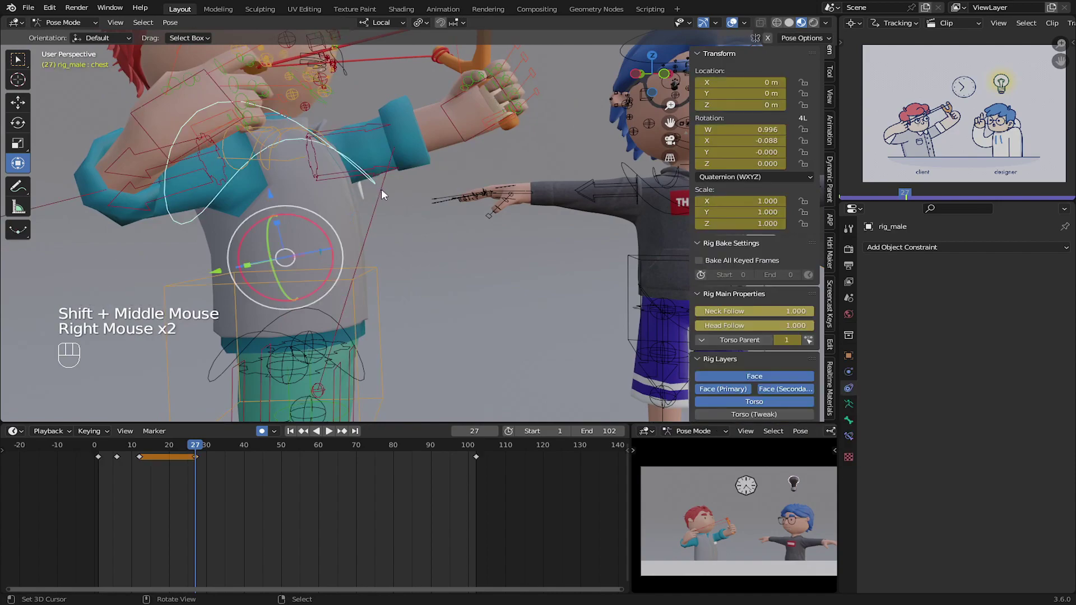
{"action": "key", "text": "r"}
{"action": "right_click", "coordinate": [381, 274]}
{"action": "middle_click_drag", "start_coordinate": [381, 273], "coordinate": [403, 265]}
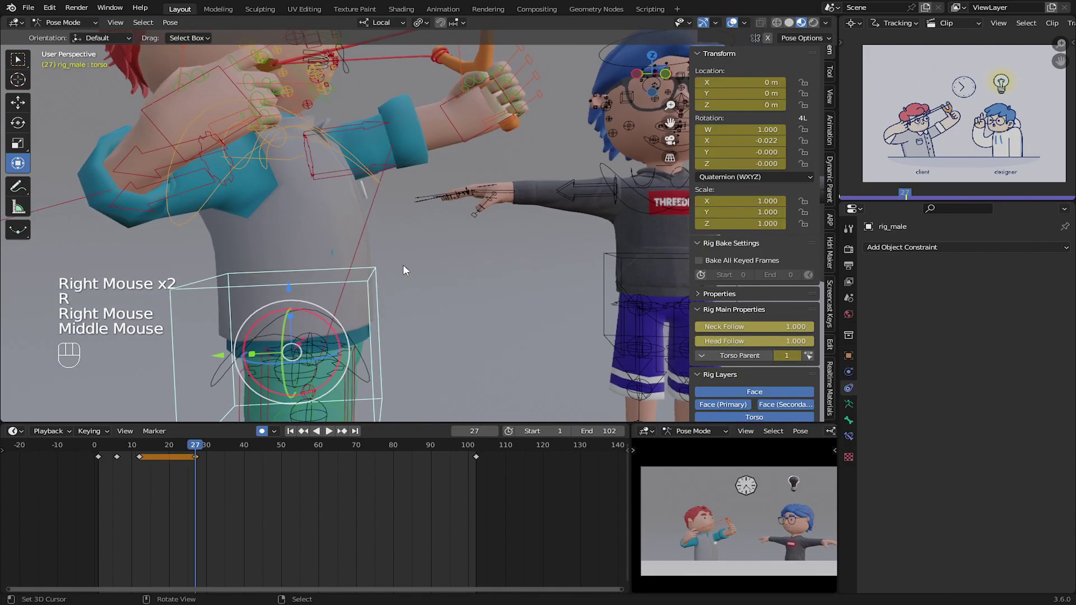
{"action": "key", "text": "r"}
{"action": "left_click", "coordinate": [403, 262]}
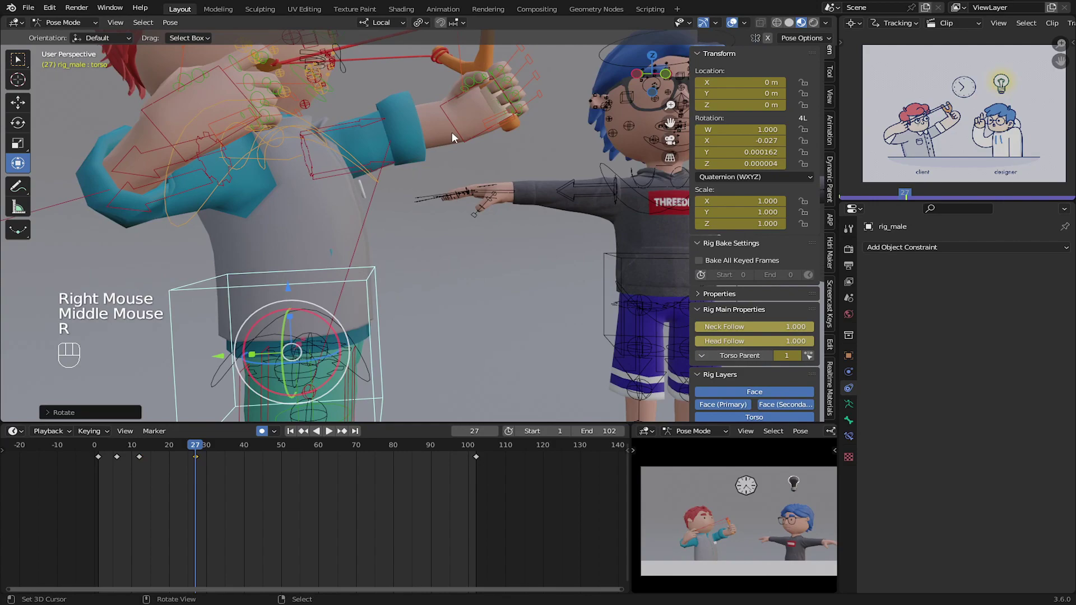
- Move the left hand control to about X -4.236, Y -3.900, Z 1.595 m and shift the right hand slightly back at frame 27
{"action": "right_click", "coordinate": [452, 132]}
{"action": "middle_click_drag", "start_coordinate": [451, 132], "coordinate": [425, 140]}
{"action": "key", "text": "g"}
{"action": "left_click", "coordinate": [348, 158]}
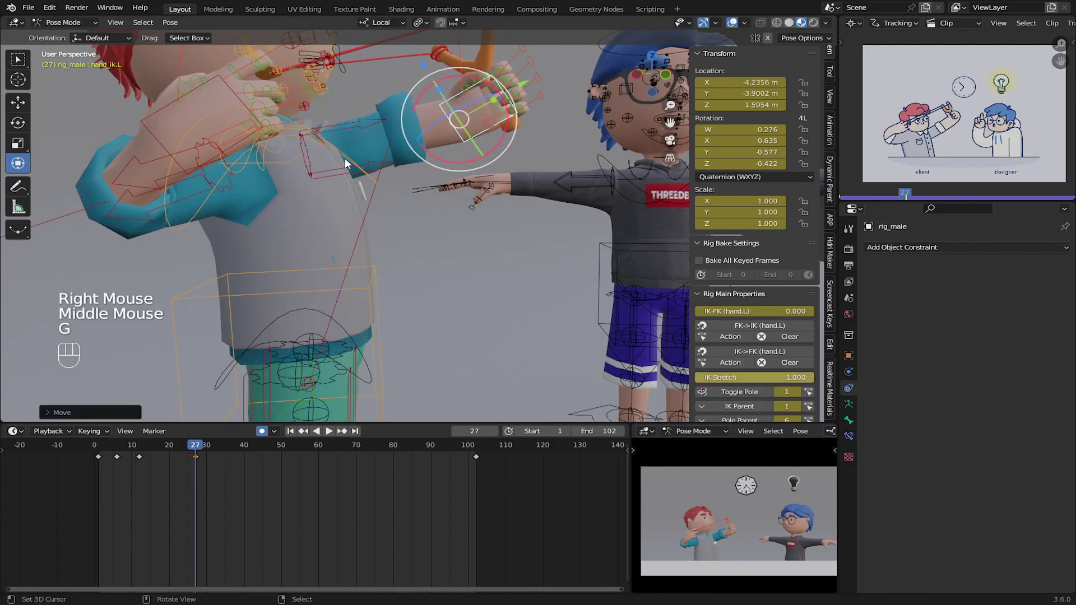
{"action": "right_click", "coordinate": [175, 140]}
{"action": "key", "text": "g"}
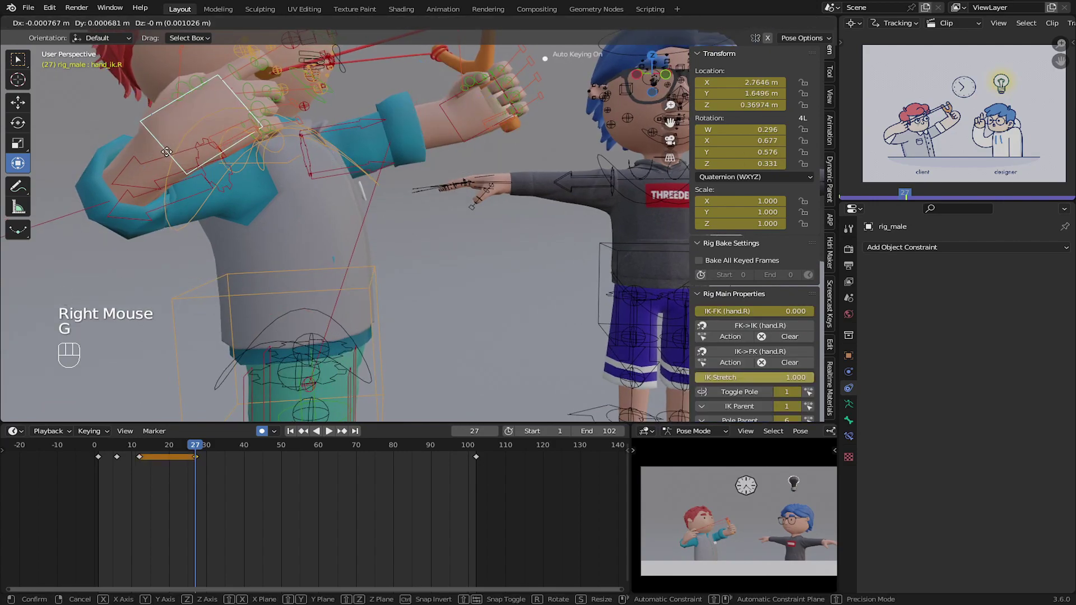
{"action": "left_click", "coordinate": [164, 151]}
- Key the slingshot pouch's Child Of influence at 1.000 on frame 27 and set it to 0.000 on frame 28
{"action": "left_click_drag", "start_coordinate": [199, 443], "coordinate": [143, 469]}
{"action": "scroll", "coordinate": [816, 507], "scroll_direction": "up", "scroll_amount": 2}
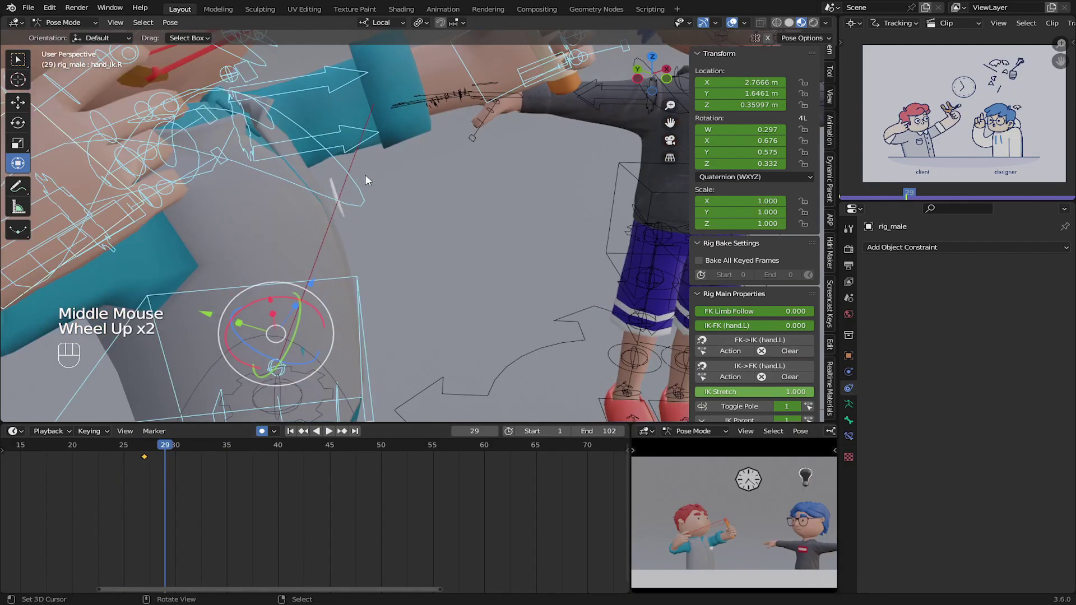
{"action": "middle_click_drag", "start_coordinate": [364, 174], "coordinate": [276, 233]}
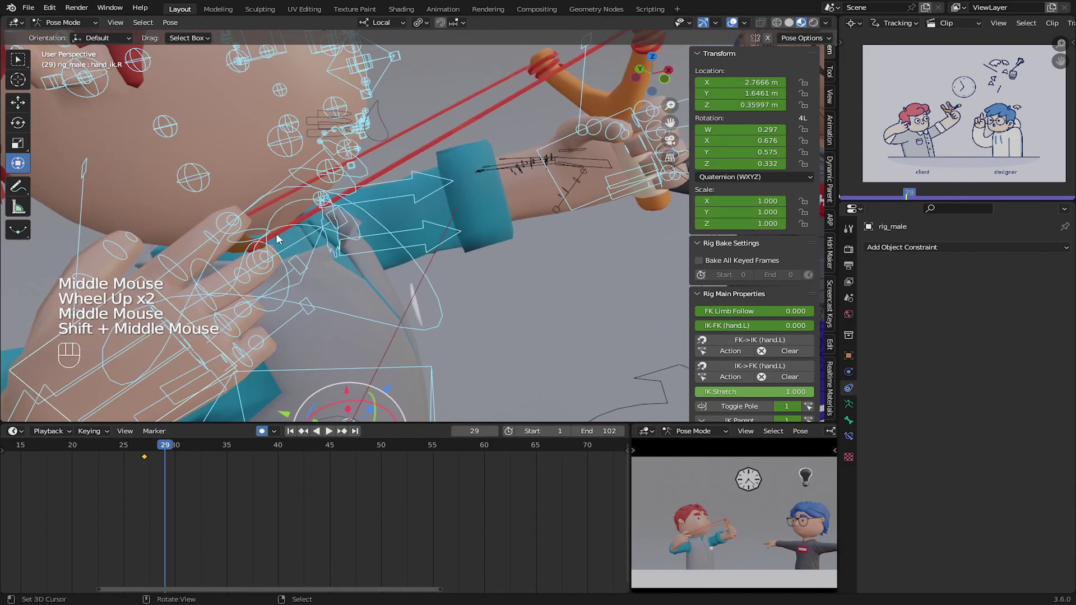
{"action": "right_click", "coordinate": [243, 244]}
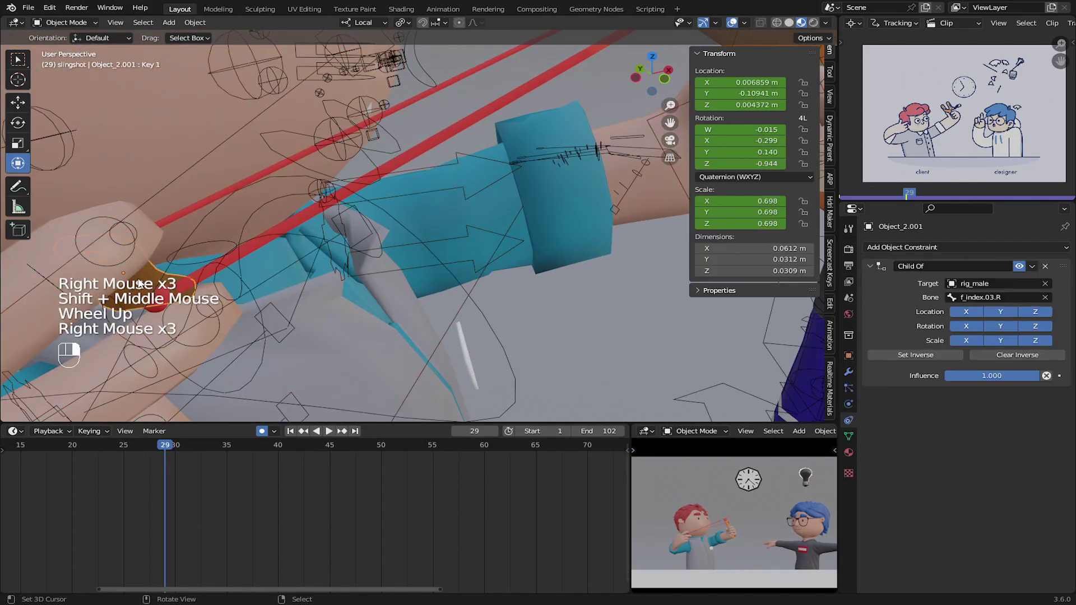
{"action": "key", "text": "Left"}
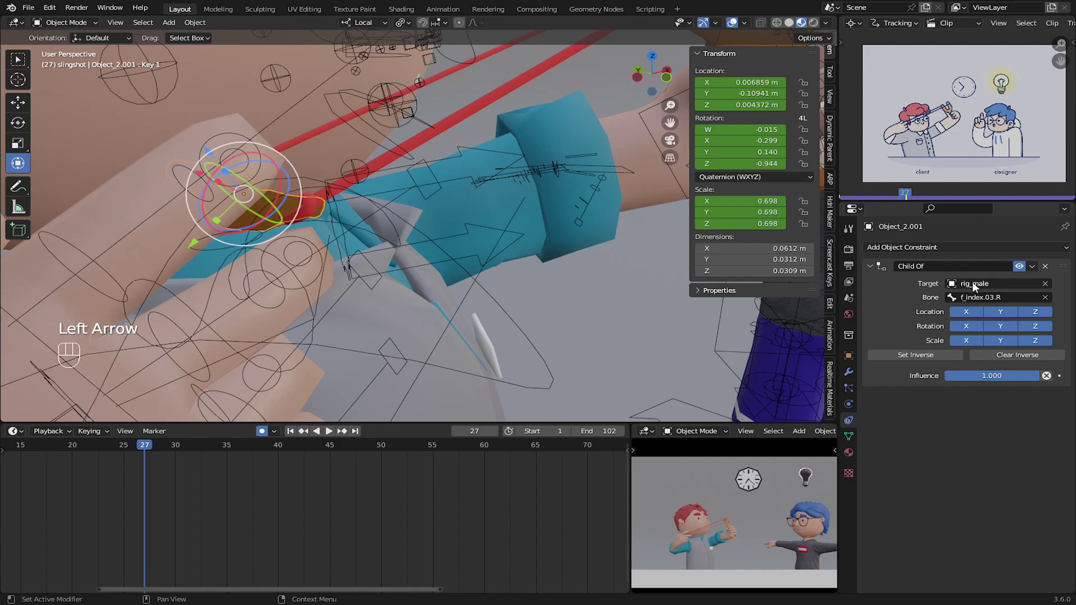
{"action": "right_click", "coordinate": [979, 374]}
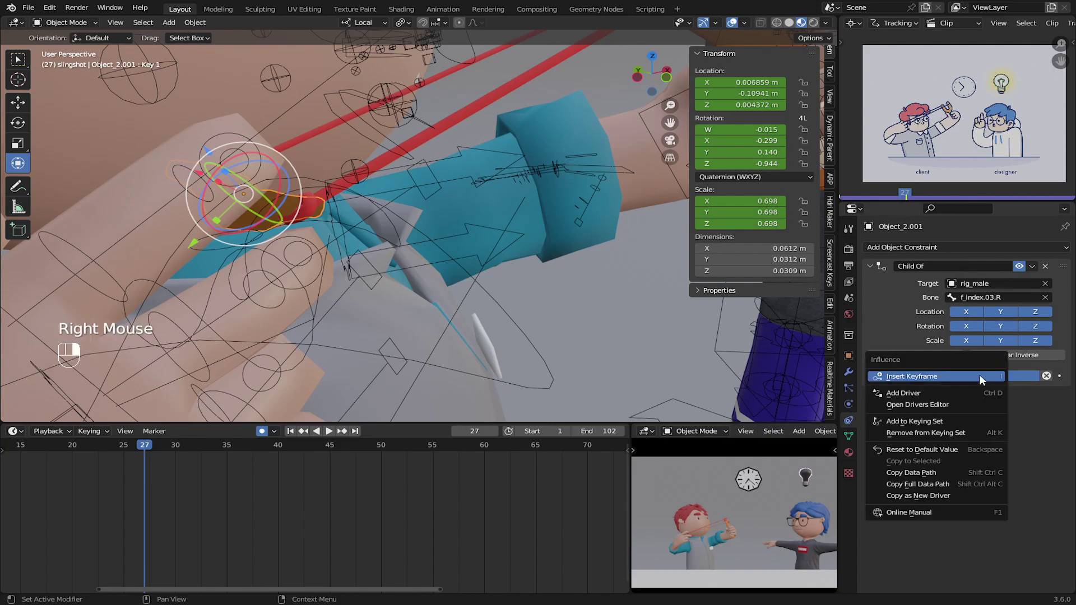
{"action": "left_click", "coordinate": [953, 376]}
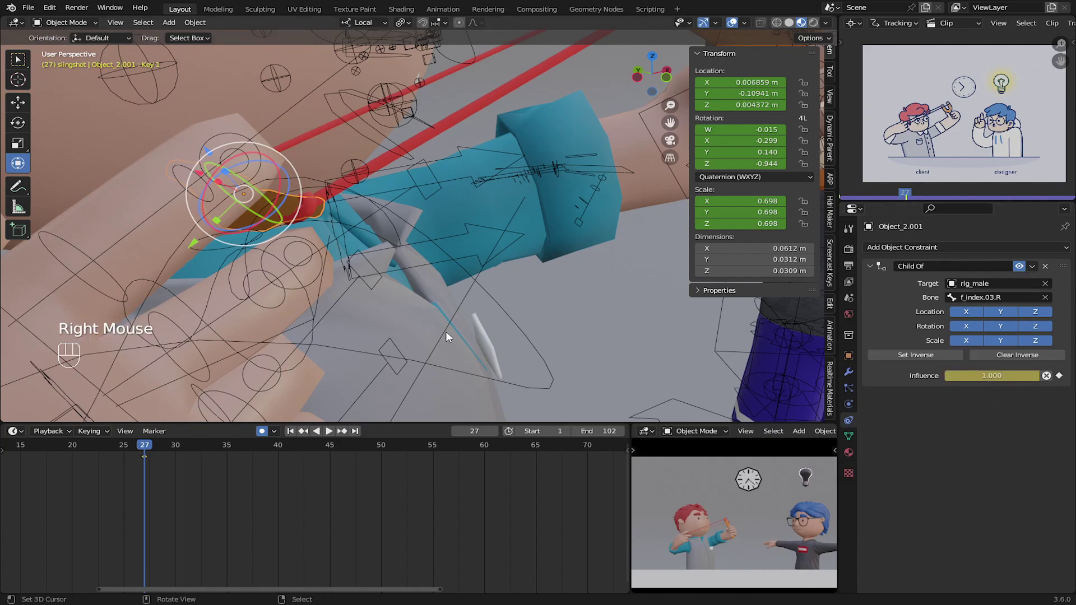
{"action": "key", "text": "Right"}
{"action": "left_click_drag", "start_coordinate": [1006, 376], "coordinate": [911, 375]}
- Move the released slingshot pouch up and forward toward the light bulb at frame 28 and scale it down
{"action": "scroll", "coordinate": [434, 186], "scroll_direction": "down", "scroll_amount": 3}
{"action": "scroll", "coordinate": [510, 172], "scroll_direction": "down", "scroll_amount": 2}
{"action": "middle_click_drag", "start_coordinate": [466, 158], "coordinate": [486, 194]}
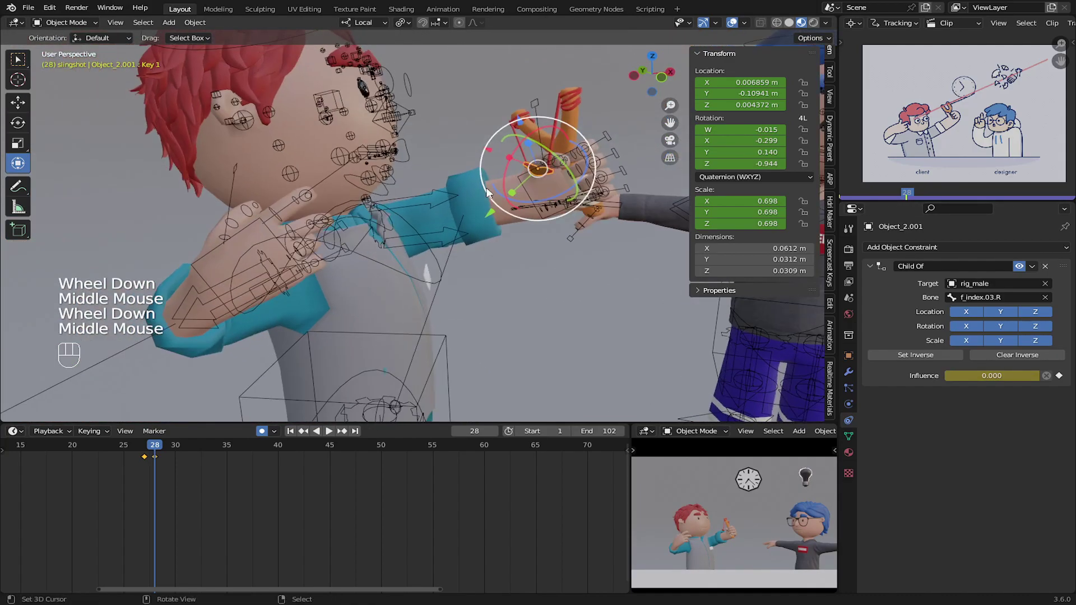
{"action": "scroll", "coordinate": [486, 193], "scroll_direction": "down", "scroll_amount": 3}
{"action": "key", "text": "g"}
{"action": "left_click", "coordinate": [539, 137]}
{"action": "middle_click_drag", "start_coordinate": [539, 138], "coordinate": [532, 182]}
{"action": "key", "text": "g"}
{"action": "left_click", "coordinate": [504, 174]}
{"action": "key", "text": "g"}
{"action": "left_click_drag", "start_coordinate": [489, 103], "coordinate": [548, 111]}
{"action": "key", "text": "s"}
{"action": "left_click", "coordinate": [527, 124]}
{"action": "middle_click_drag", "start_coordinate": [527, 125], "coordinate": [525, 250]}
{"action": "key", "text": "g"}
{"action": "left_click", "coordinate": [489, 200]}
{"action": "middle_click_drag", "start_coordinate": [488, 200], "coordinate": [489, 229]}
- Copy the pouch's frame 12 keyframe and paste it at frame 27 so it stays in the pinching fingers
{"action": "middle_click_drag", "start_coordinate": [291, 392], "coordinate": [246, 412], "text": "shift"}
{"action": "left_click_drag", "start_coordinate": [147, 470], "coordinate": [145, 469]}
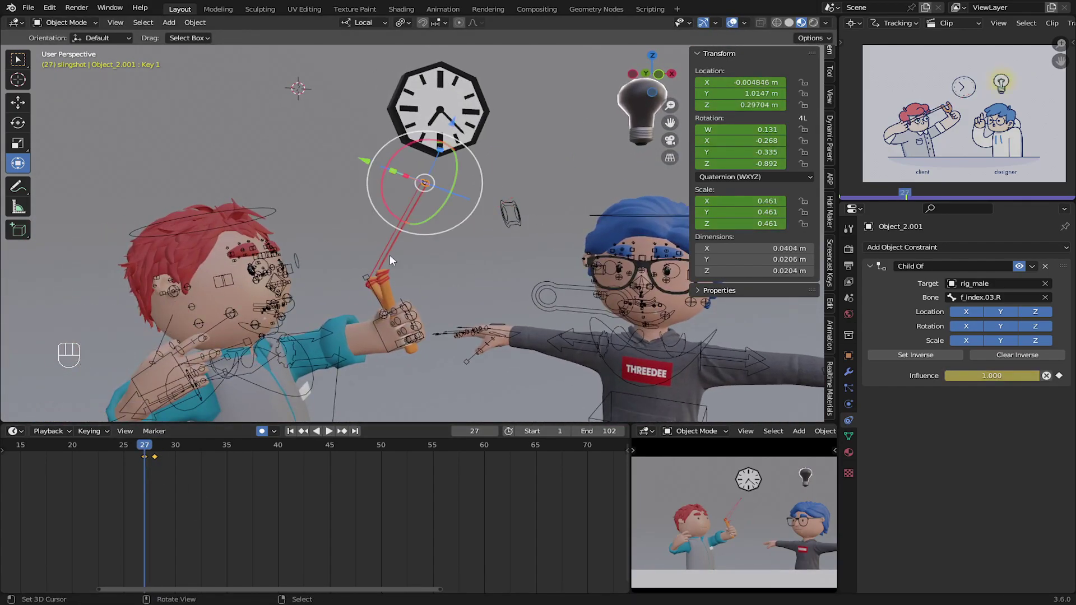
{"action": "middle_click_drag", "start_coordinate": [389, 255], "coordinate": [432, 239], "text": "shift"}
{"action": "left_click_drag", "start_coordinate": [154, 469], "coordinate": [145, 469]}
{"action": "scroll", "coordinate": [454, 230], "scroll_direction": "up", "scroll_amount": 1}
{"action": "middle_click_drag", "start_coordinate": [453, 230], "coordinate": [446, 236], "text": "shift"}
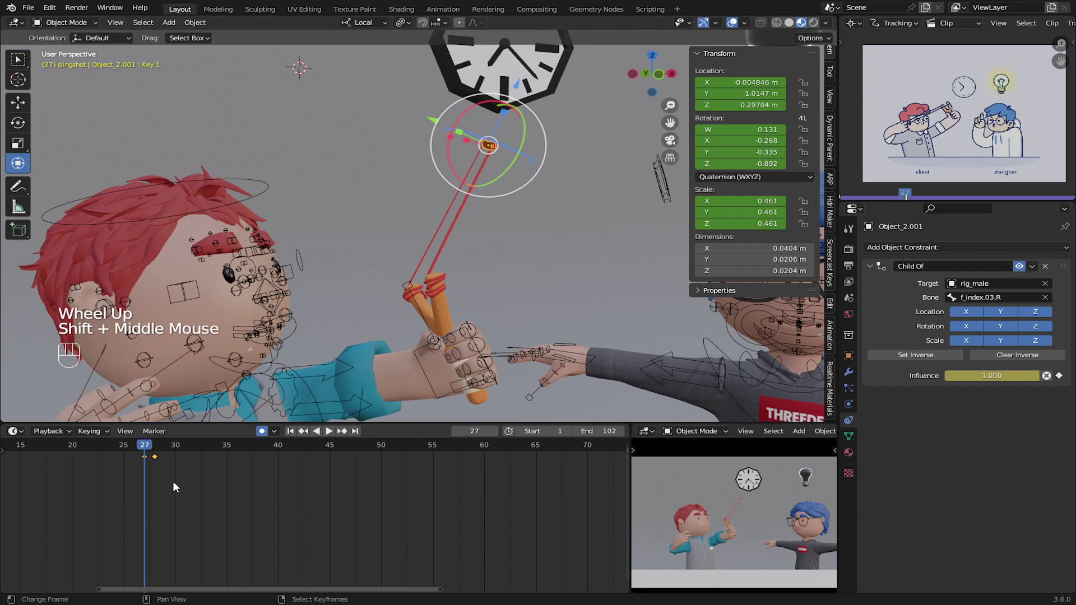
{"action": "scroll", "coordinate": [173, 481], "scroll_direction": "down", "scroll_amount": 2}
{"action": "middle_click_drag", "start_coordinate": [169, 479], "coordinate": [180, 471], "text": "shift"}
{"action": "right_click", "coordinate": [165, 458]}
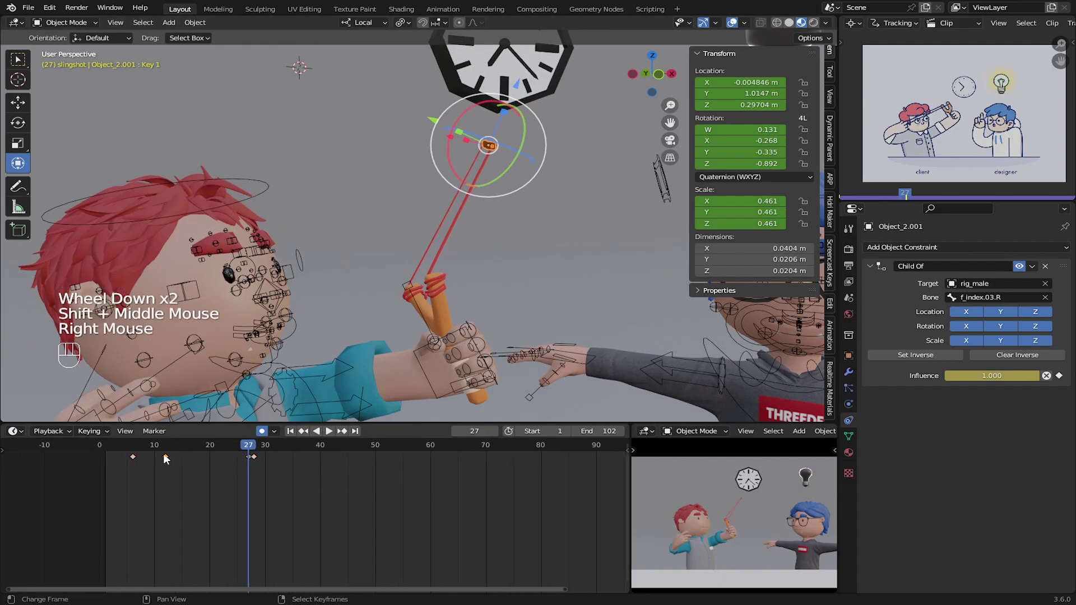
{"action": "key", "text": "ctrl+c"}
{"action": "key", "text": "ctrl+v"}
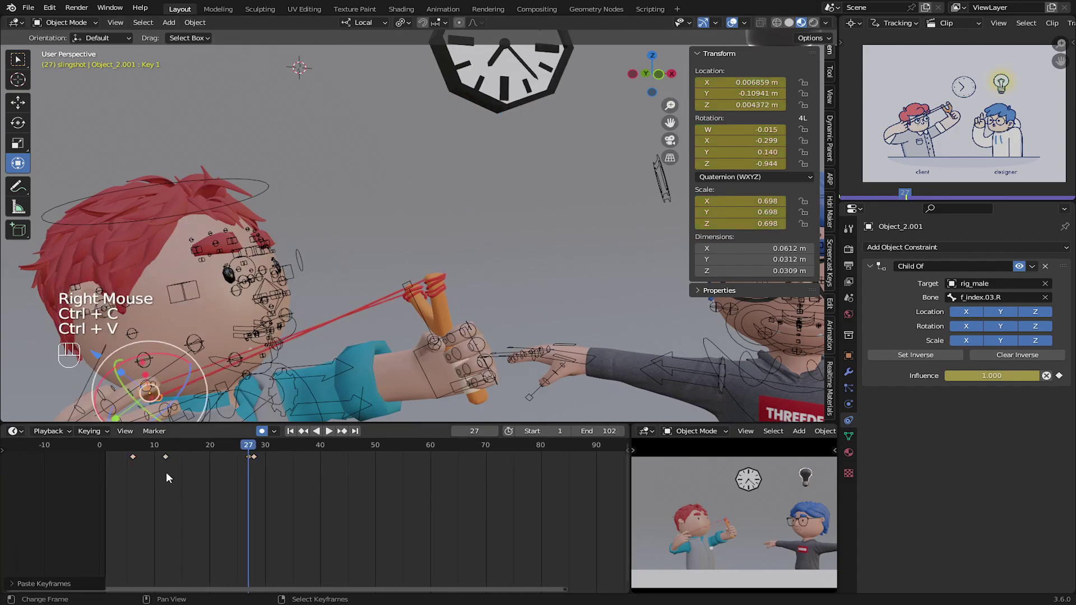
- Scrub frames 12 to 27 and play the animation to check that the pouch stays in the hand
{"action": "right_click", "coordinate": [163, 460]}
{"action": "left_click", "coordinate": [166, 458]}
{"action": "left_click_drag", "start_coordinate": [167, 458], "coordinate": [248, 459]}
{"action": "middle_click_drag", "start_coordinate": [154, 366], "coordinate": [267, 257], "text": "shift"}
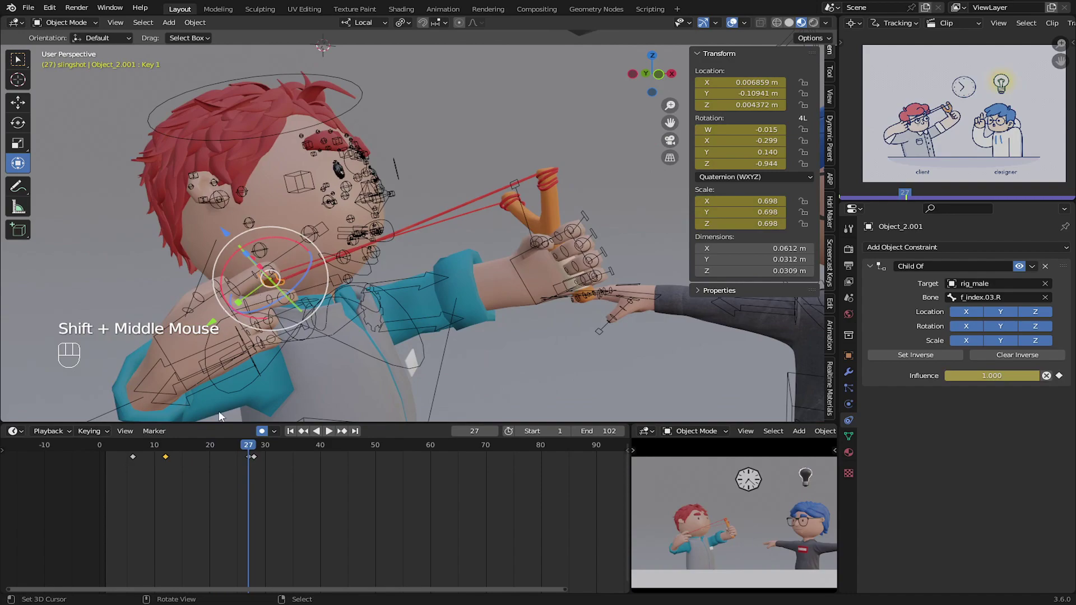
{"action": "left_click_drag", "start_coordinate": [162, 460], "coordinate": [108, 471]}
{"action": "key", "text": "space"}
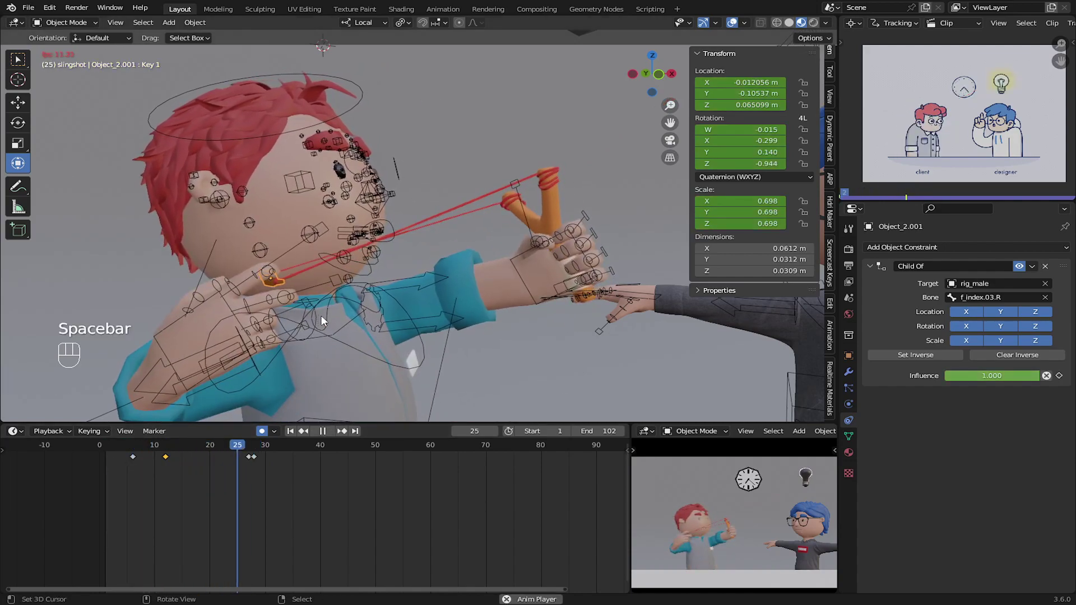
{"action": "key", "text": "space"}
- Select all of the client's rig controls and keyframe the adjusted aiming pose at frame 27
{"action": "left_click_drag", "start_coordinate": [244, 468], "coordinate": [254, 469]}
{"action": "right_click", "coordinate": [274, 259]}
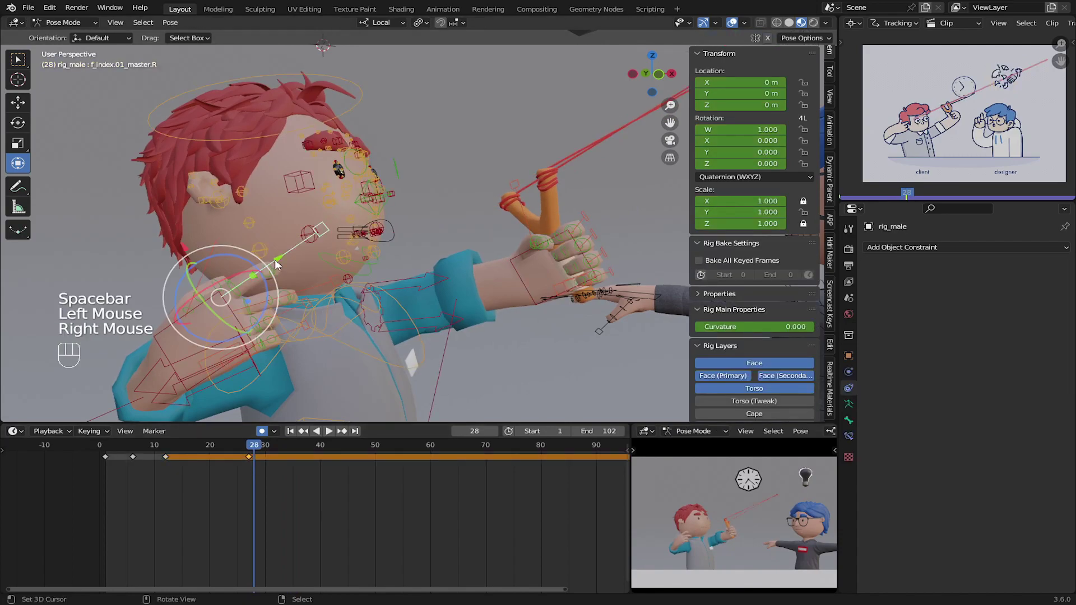
{"action": "key", "text": "a"}
{"action": "left_click", "coordinate": [250, 469]}
{"action": "key", "text": "a"}
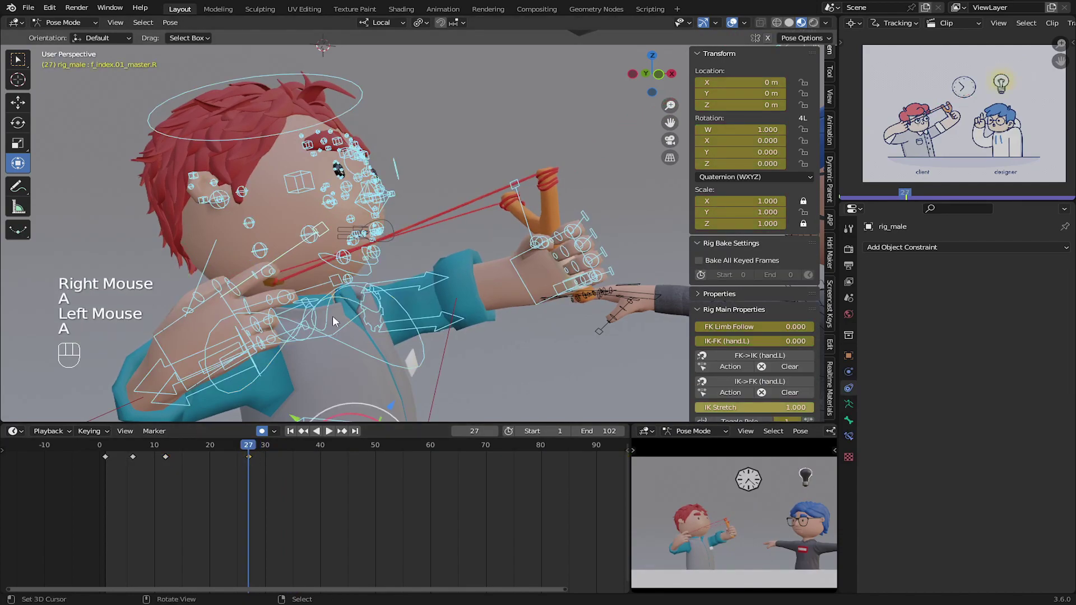
{"action": "key", "text": "i"}
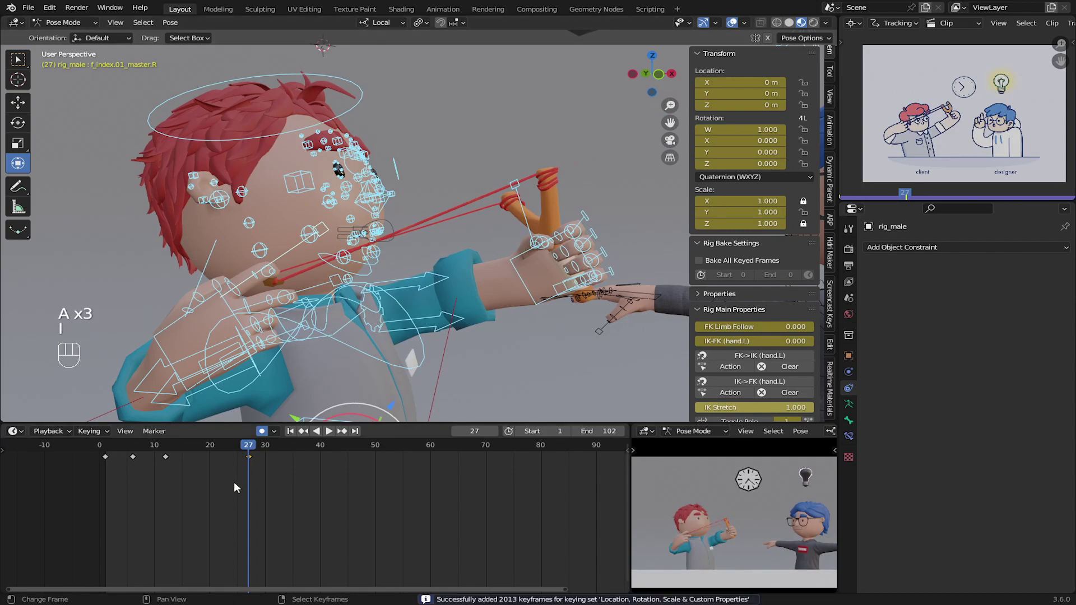
{"action": "right_click", "coordinate": [250, 458]}
{"action": "key", "text": "g"}
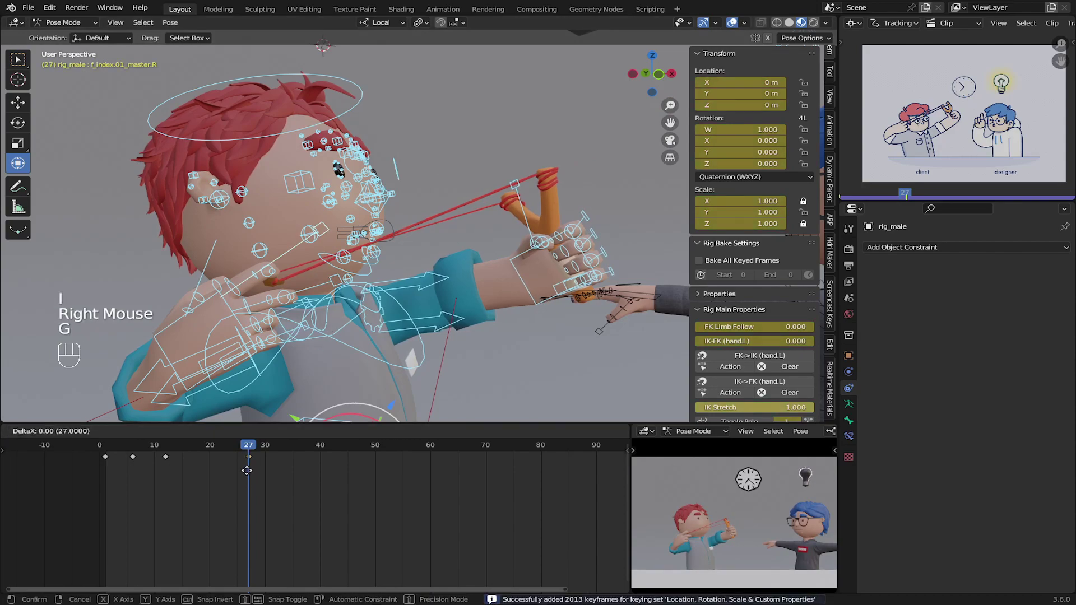
{"action": "left_click", "coordinate": [247, 470]}
- Clear the rotation of the client's right index fingertip control at frame 29 to open the finger
{"action": "scroll", "coordinate": [245, 455], "scroll_direction": "up", "scroll_amount": 2}
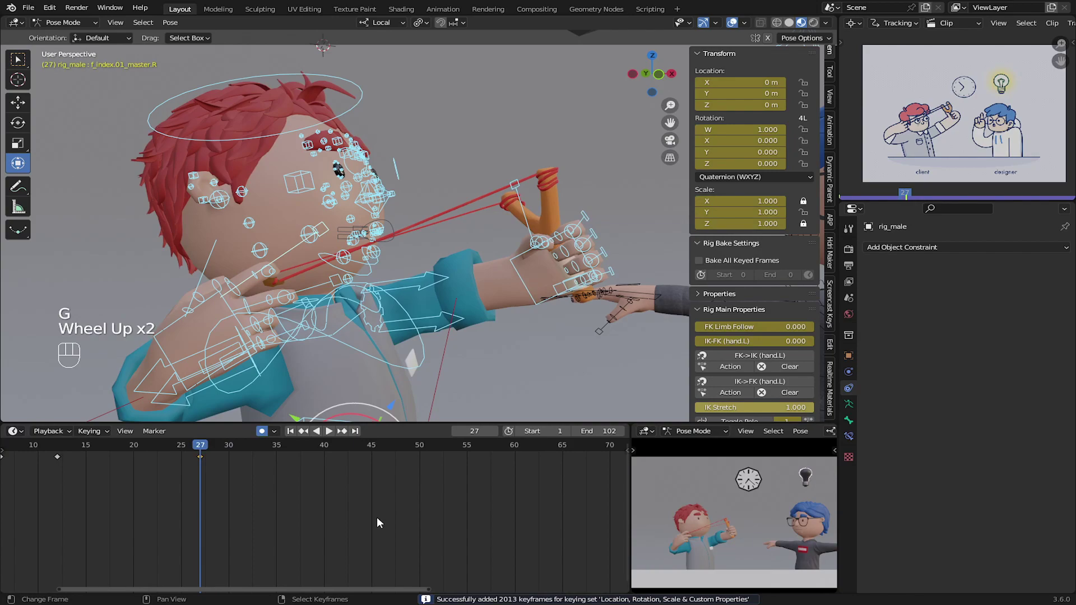
{"action": "key", "text": "Right"}
{"action": "key", "text": "Left"}
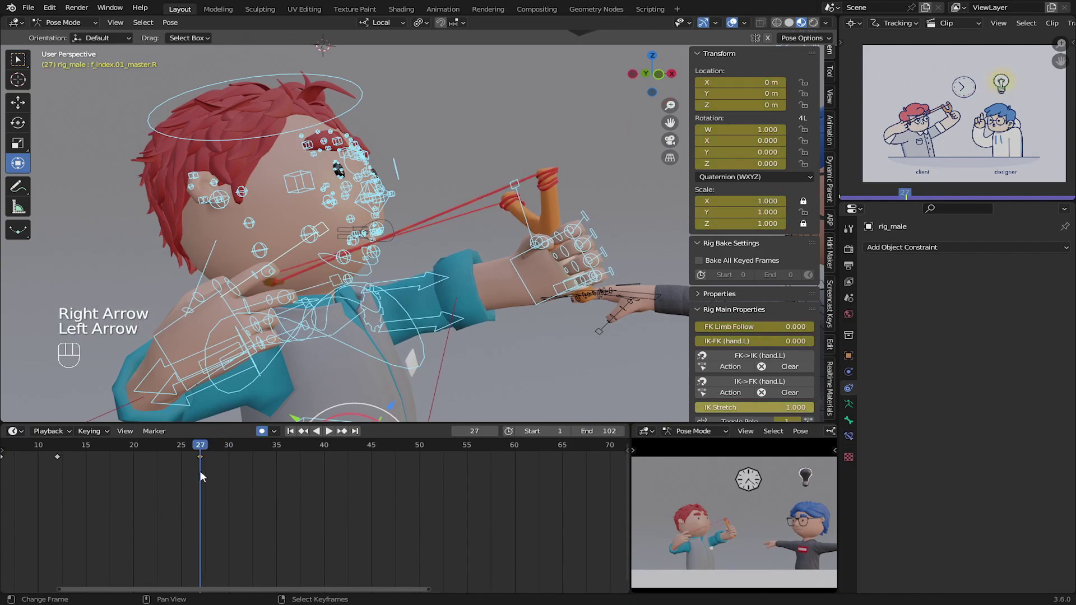
{"action": "key", "text": "Right"}
{"action": "key", "text": "Right"}
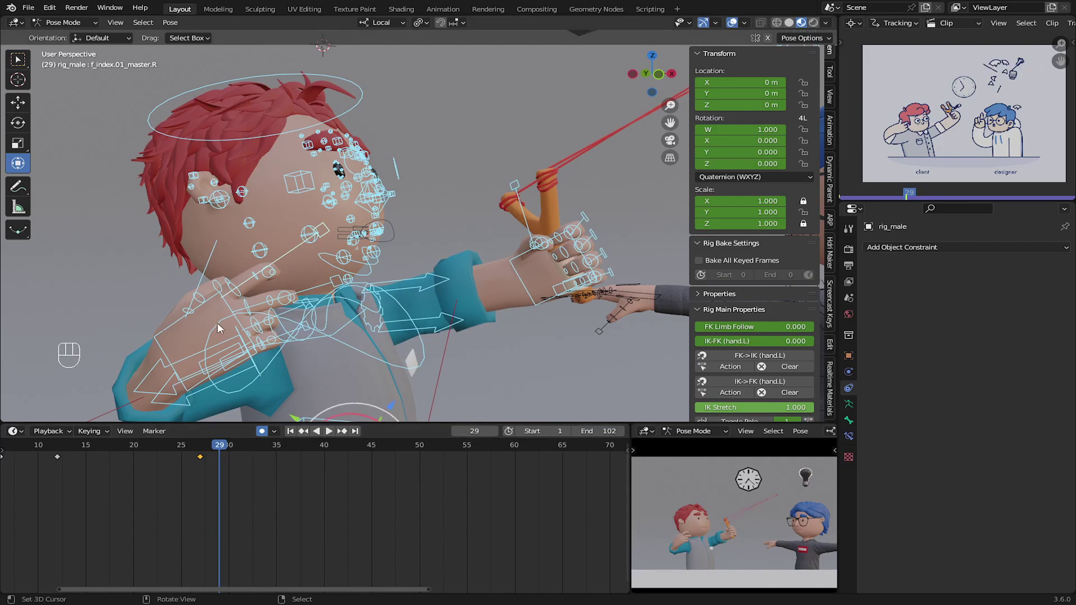
{"action": "right_click", "coordinate": [242, 286]}
{"action": "middle_click_drag", "start_coordinate": [249, 305], "coordinate": [342, 294]}
{"action": "middle_click_drag", "start_coordinate": [342, 294], "coordinate": [314, 278], "text": "shift"}
{"action": "middle_click_drag", "start_coordinate": [314, 277], "coordinate": [381, 258]}
{"action": "middle_click_drag", "start_coordinate": [381, 258], "coordinate": [281, 263]}
{"action": "scroll", "coordinate": [290, 240], "scroll_direction": "up", "scroll_amount": 2}
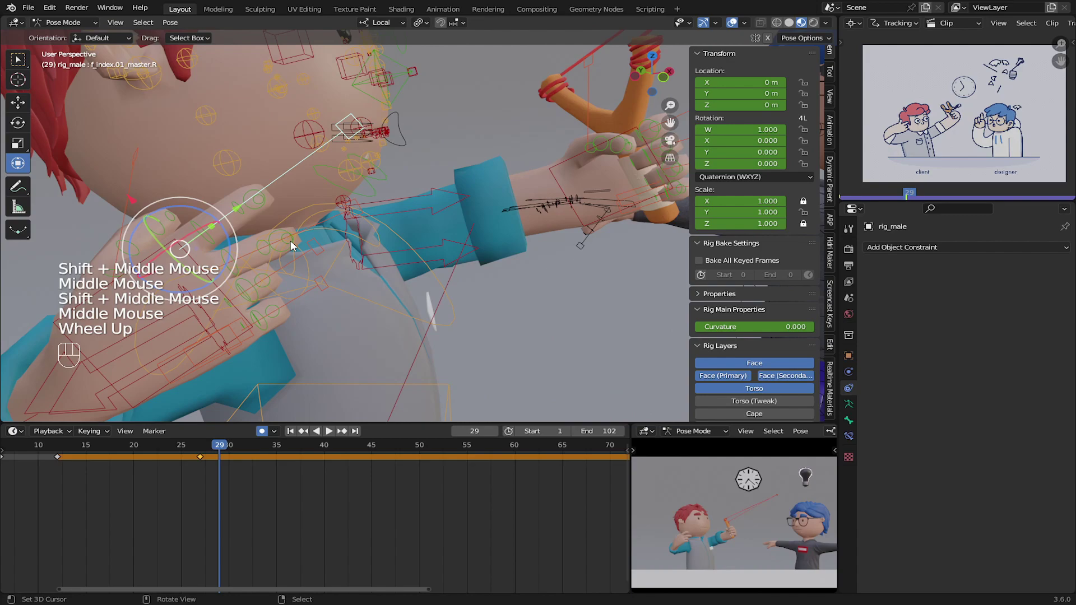
{"action": "key", "text": "alt+e"}
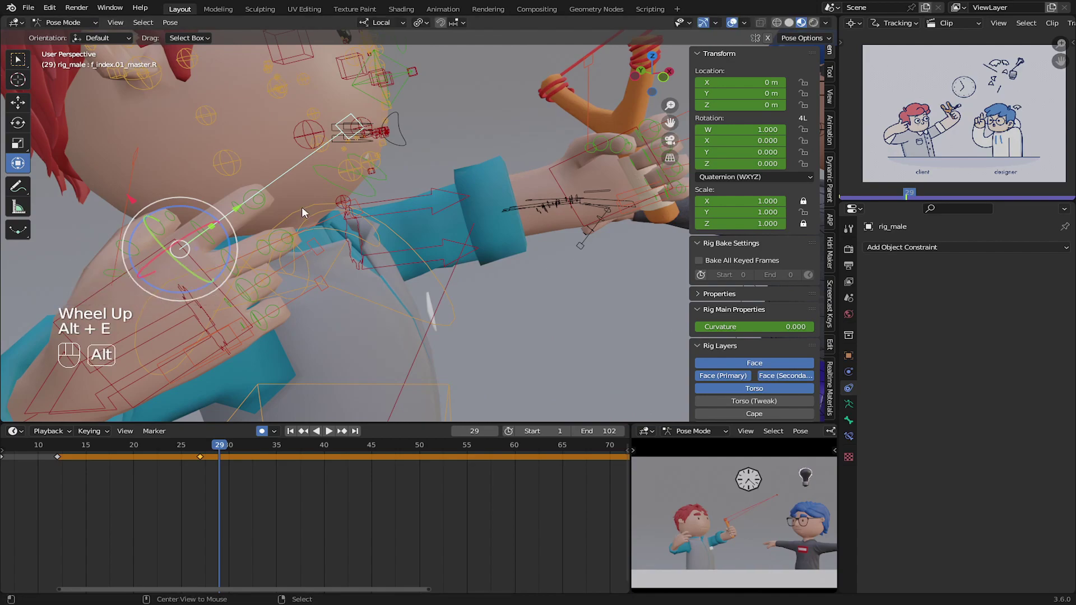
{"action": "middle_click_drag", "start_coordinate": [271, 196], "coordinate": [269, 213]}
{"action": "middle_click_drag", "start_coordinate": [269, 213], "coordinate": [268, 224], "text": "shift"}
{"action": "right_click", "coordinate": [268, 223]}
{"action": "key", "text": "alt+r"}
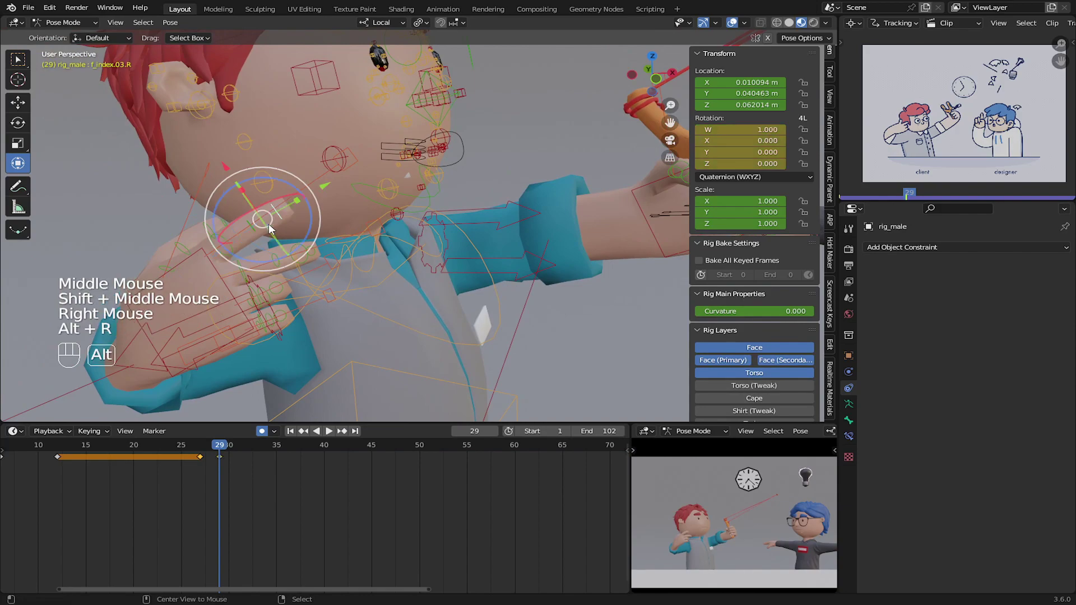
- Clear the rotation of the client's right index finger base control at frame 29 and rotate the middle finger control to open it
{"action": "right_click", "coordinate": [229, 253]}
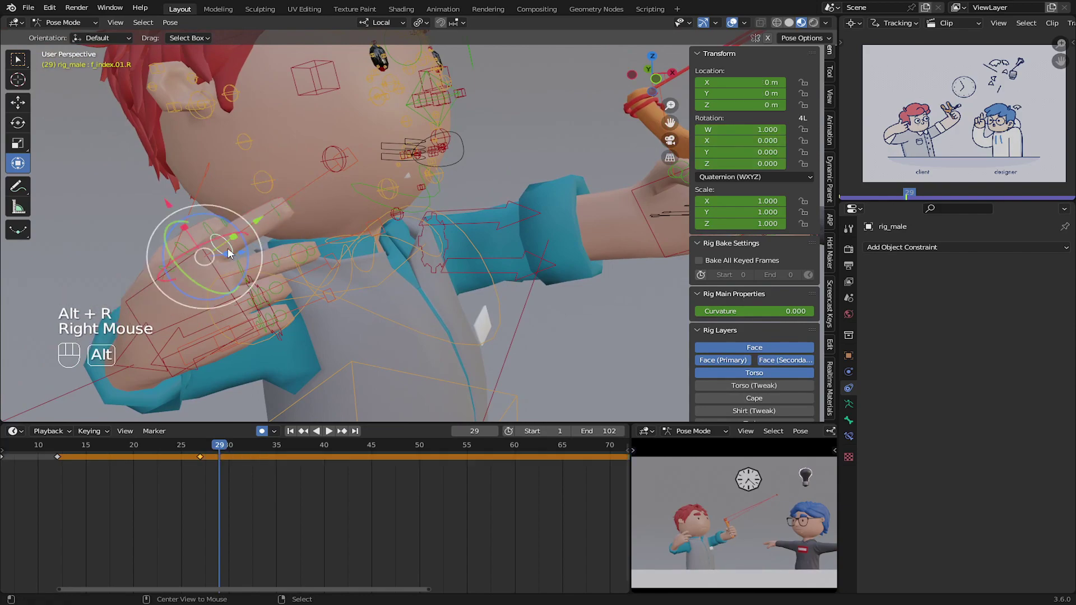
{"action": "right_click", "coordinate": [237, 239]}
{"action": "right_click", "coordinate": [248, 162]}
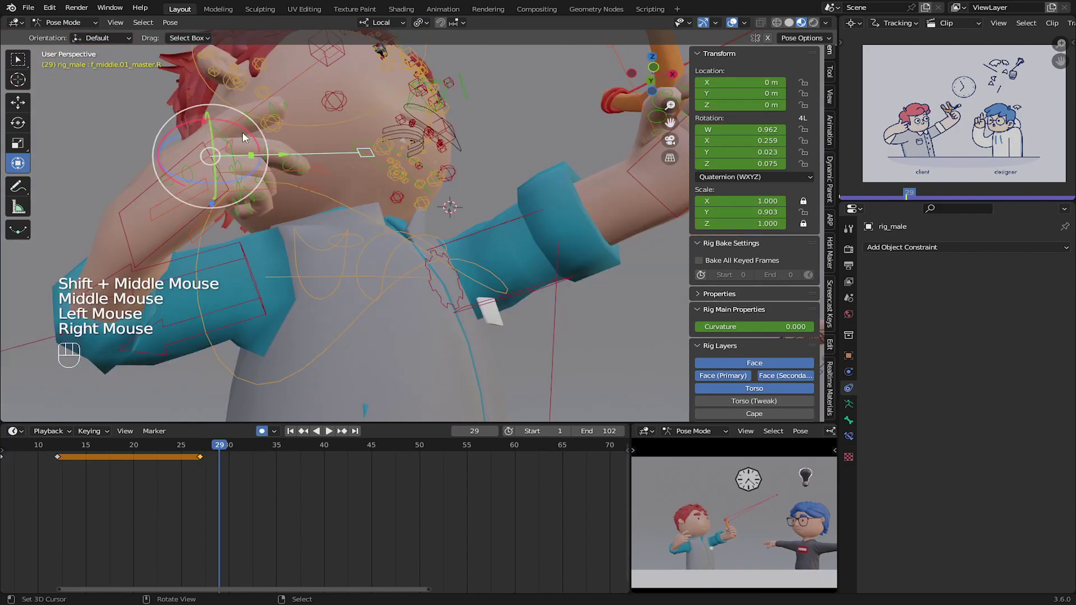
{"action": "left_click", "coordinate": [244, 133]}
{"action": "left_click_drag", "start_coordinate": [247, 127], "coordinate": [246, 168]}
{"action": "right_click", "coordinate": [250, 169]}
{"action": "right_click", "coordinate": [245, 168]}
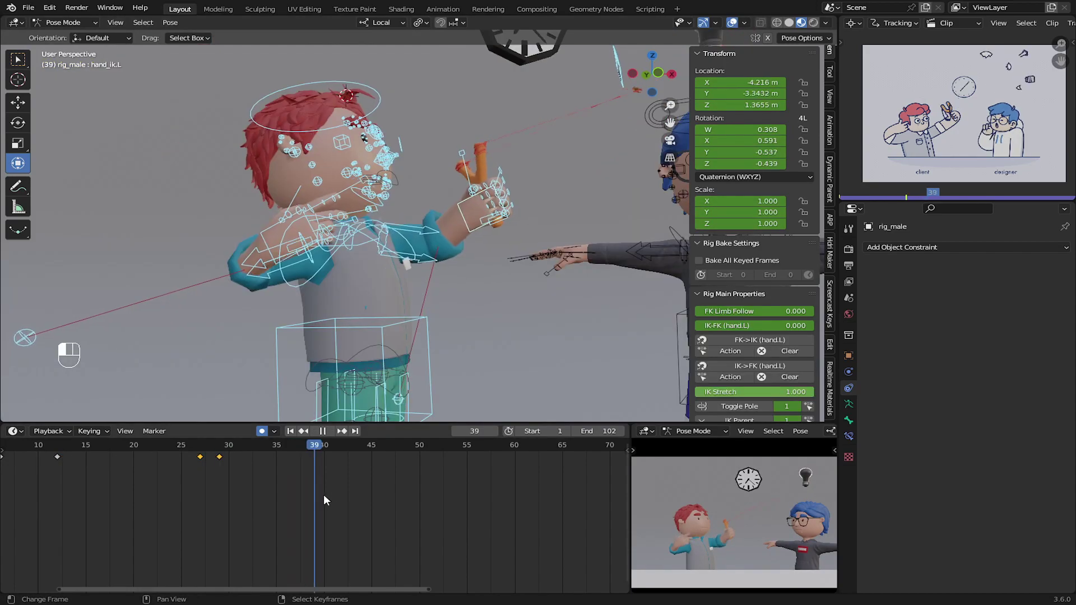
- Select all of the client's rig controls and keyframe the pose at frame 46
{"action": "key", "text": "space"}
{"action": "left_click_drag", "start_coordinate": [314, 477], "coordinate": [385, 474]}
{"action": "key", "text": "a"}
{"action": "key", "text": "a"}
{"action": "key", "text": "i"}
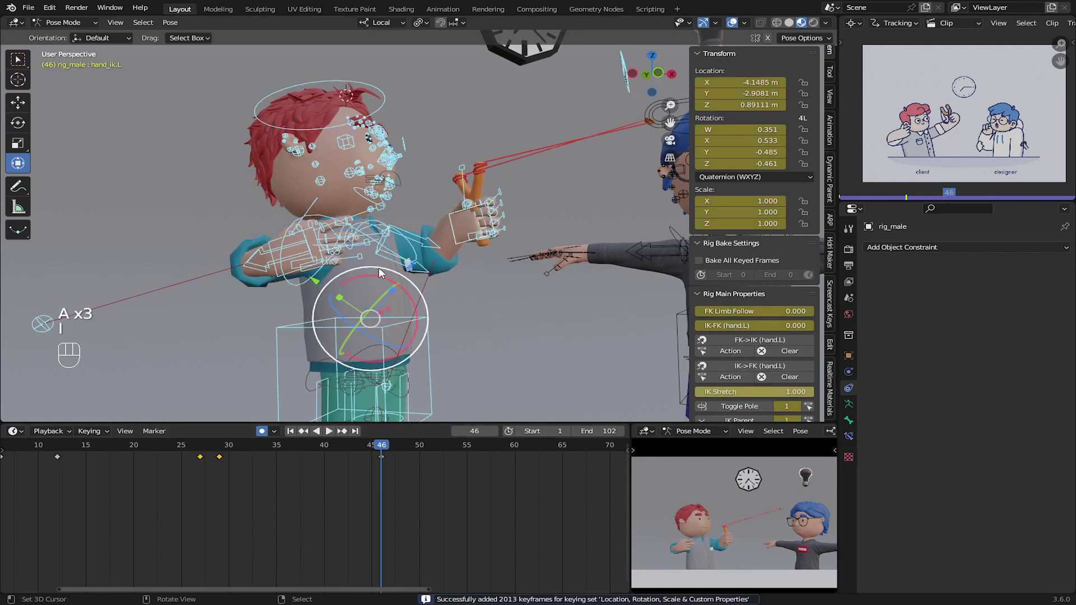
- Copy the client's frame 29 keyframe and paste it at frame 46 to hold the release pose
{"action": "left_click", "coordinate": [219, 456]}
{"action": "key", "text": "space"}
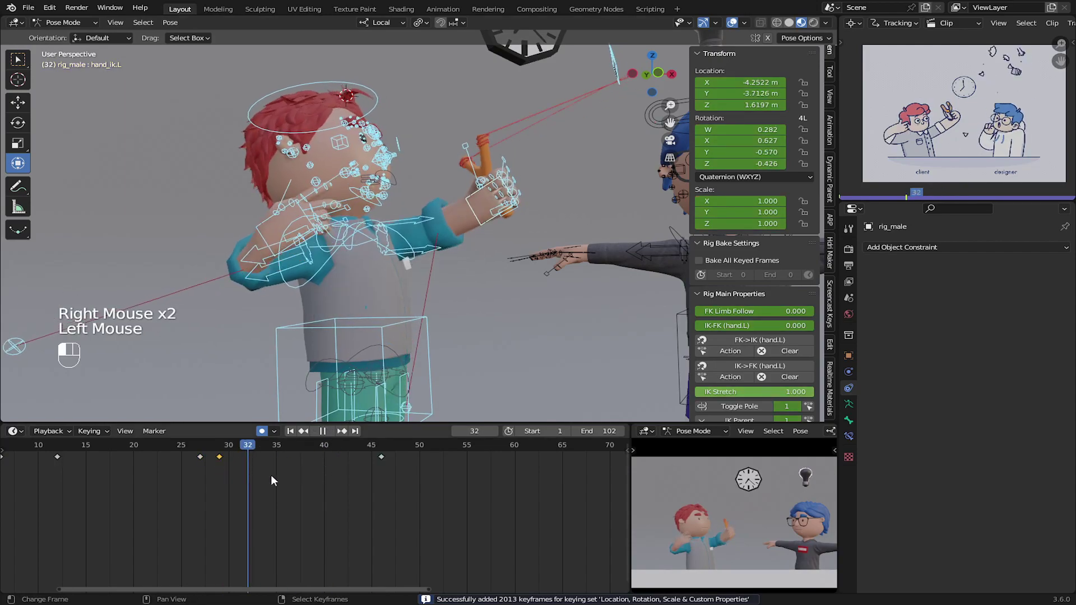
{"action": "left_click_drag", "start_coordinate": [221, 476], "coordinate": [378, 469]}
{"action": "key", "text": "space"}
{"action": "right_click", "coordinate": [220, 456]}
{"action": "key", "text": "ctrl+c"}
{"action": "key", "text": "ctrl+v"}
- Rotate and slightly lower the client's left hand IK control holding the slingshot at frame 46
{"action": "left_click_drag", "start_coordinate": [293, 478], "coordinate": [293, 468]}
{"action": "left_click_drag", "start_coordinate": [387, 460], "coordinate": [380, 458]}
{"action": "middle_click_drag", "start_coordinate": [406, 256], "coordinate": [412, 257]}
{"action": "scroll", "coordinate": [472, 226], "scroll_direction": "up", "scroll_amount": 2}
{"action": "right_click", "coordinate": [520, 222]}
{"action": "middle_click_drag", "start_coordinate": [520, 222], "coordinate": [468, 185], "text": "shift"}
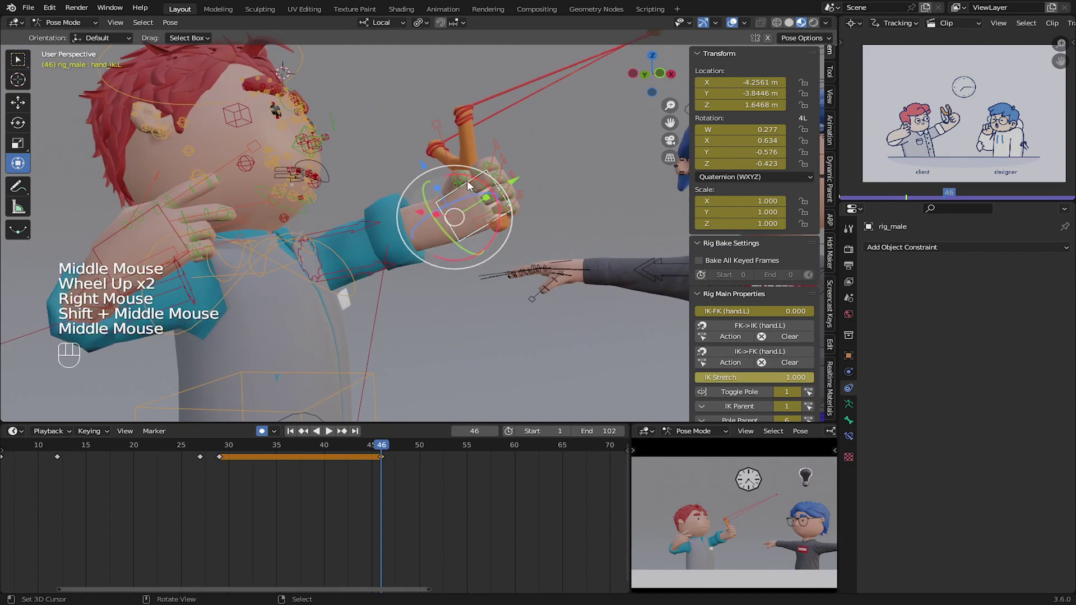
{"action": "mouse_move", "coordinate": [471, 177]}
{"action": "left_mouse_down"}
{"action": "mouse_move", "coordinate": [480, 175]}
{"action": "mouse_move", "coordinate": [472, 191]}
{"action": "left_mouse_up"}
{"action": "middle_click_drag", "start_coordinate": [472, 190], "coordinate": [483, 190]}
{"action": "key", "text": "g"}
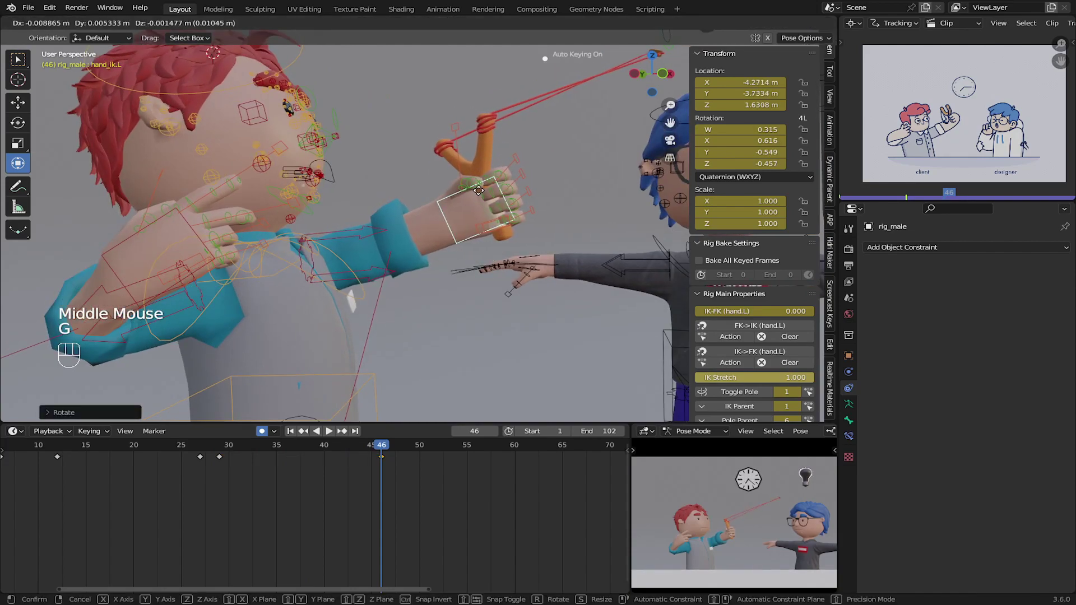
{"action": "left_click", "coordinate": [473, 196]}
- Shift and slightly tilt the client's torso control at frame 46, and adjust the rotation of the upper body control
{"action": "scroll", "coordinate": [400, 324], "scroll_direction": "down", "scroll_amount": 4}
{"action": "right_click", "coordinate": [384, 320]}
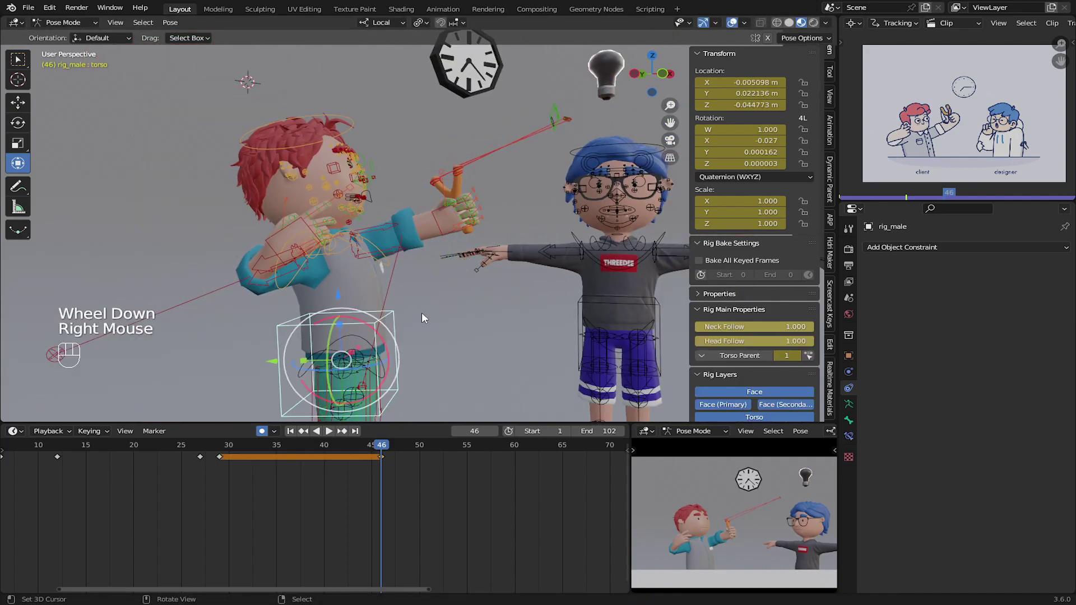
{"action": "left_click_drag", "start_coordinate": [271, 362], "coordinate": [269, 358]}
{"action": "left_click", "coordinate": [368, 329], "text": "shift"}
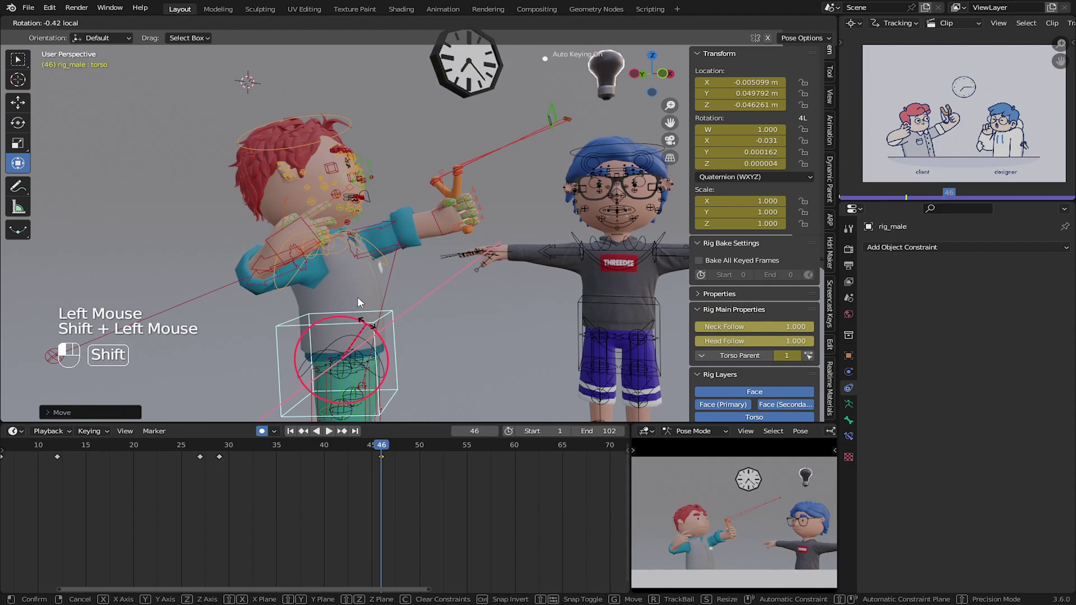
{"action": "right_click", "coordinate": [374, 275]}
{"action": "left_click_drag", "start_coordinate": [370, 275], "coordinate": [375, 272], "text": "shift"}
- Select all of the client's rig controls and keyframe the adjusted release pose at frame 46
{"action": "left_click", "coordinate": [383, 500]}
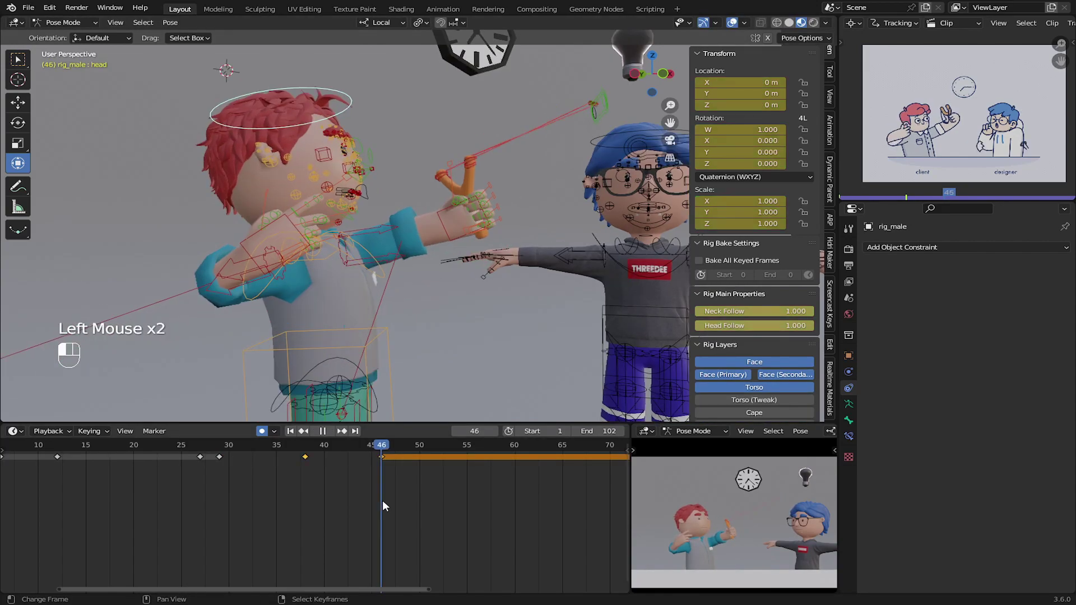
{"action": "key", "text": "a"}
{"action": "right_click", "coordinate": [327, 269]}
{"action": "key", "text": "a"}
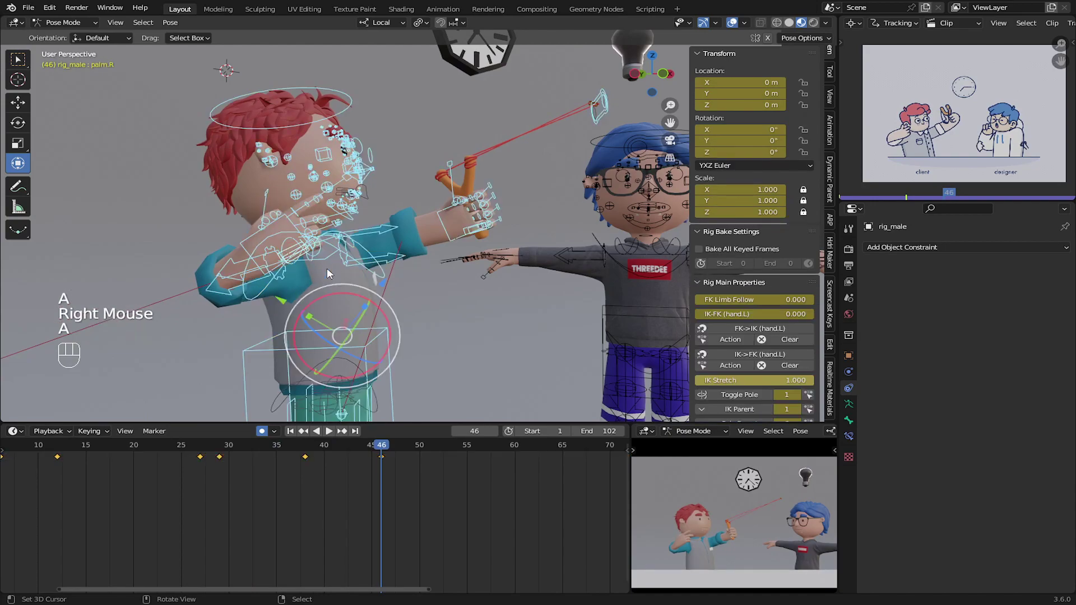
{"action": "key", "text": "i"}
- Move the client's left hand with the slingshot down beside the body at frame 50
{"action": "middle_click_drag", "start_coordinate": [382, 475], "coordinate": [318, 484]}
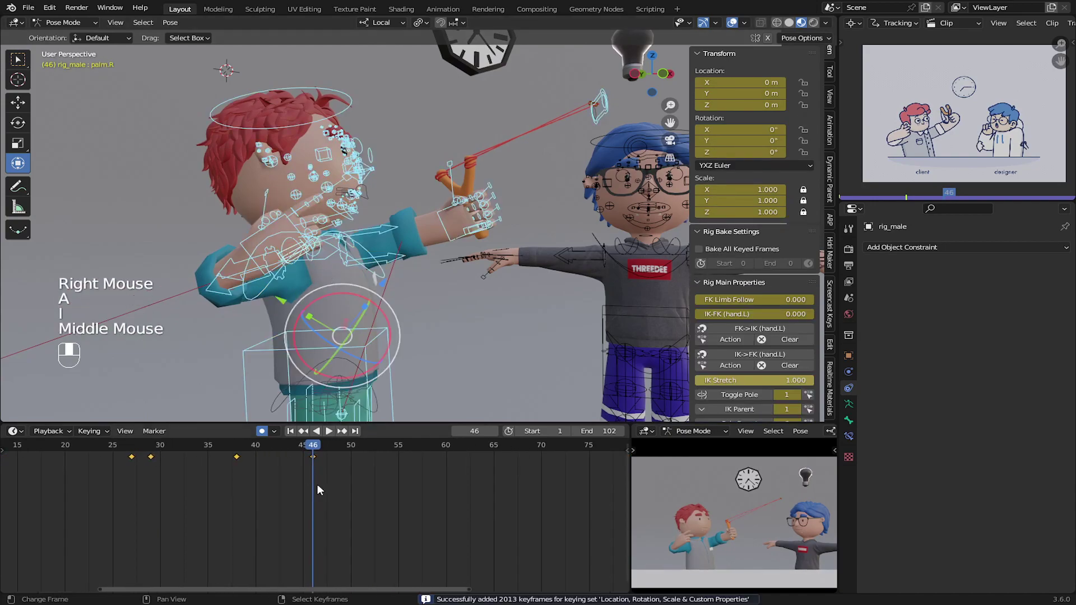
{"action": "left_click_drag", "start_coordinate": [328, 476], "coordinate": [347, 479]}
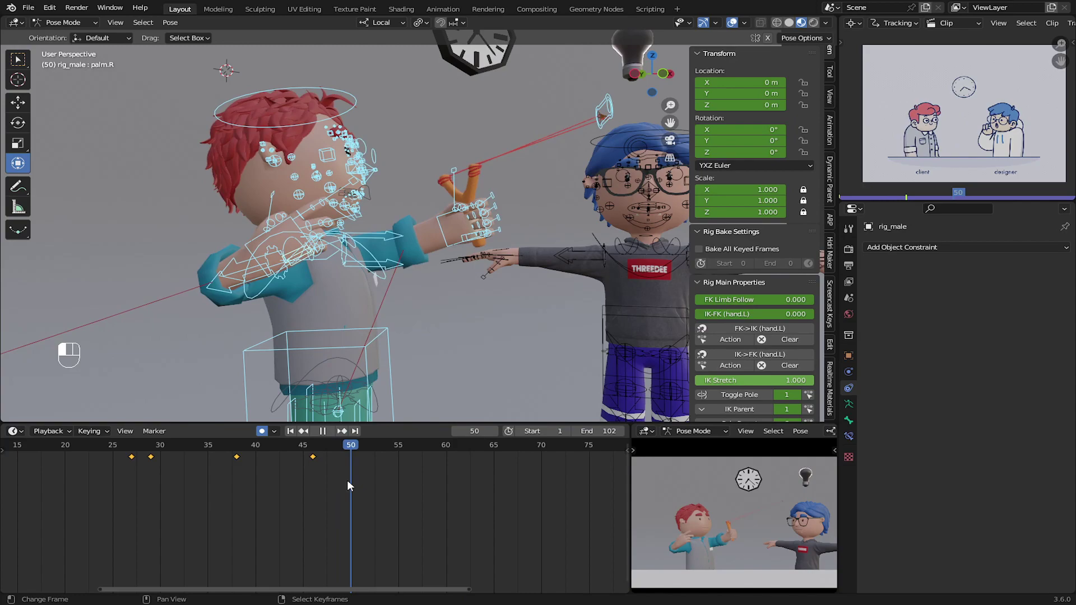
{"action": "right_click", "coordinate": [452, 250]}
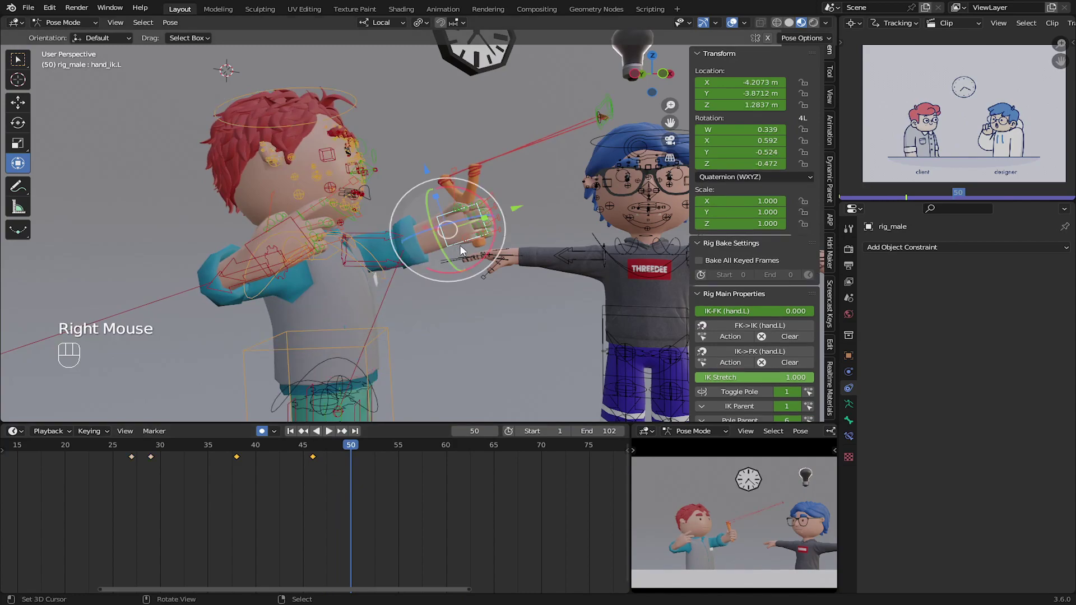
{"action": "middle_click", "coordinate": [451, 250]}
{"action": "key", "text": "g"}
{"action": "left_click", "coordinate": [418, 264]}
{"action": "left_click_drag", "start_coordinate": [419, 269], "coordinate": [424, 330]}
{"action": "middle_click_drag", "start_coordinate": [426, 331], "coordinate": [396, 330]}
{"action": "scroll", "coordinate": [422, 329], "scroll_direction": "down", "scroll_amount": 2}
{"action": "middle_click_drag", "start_coordinate": [493, 332], "coordinate": [351, 307]}
{"action": "scroll", "coordinate": [442, 338], "scroll_direction": "up", "scroll_amount": 1}
{"action": "scroll", "coordinate": [351, 307], "scroll_direction": "up", "scroll_amount": 2}
{"action": "key", "text": "g"}
{"action": "key", "text": "g"}
{"action": "left_click", "coordinate": [410, 367]}
- Lower the client's right hand IK control to his side at frame 50
{"action": "scroll", "coordinate": [336, 291], "scroll_direction": "down", "scroll_amount": 3}
{"action": "middle_click_drag", "start_coordinate": [168, 236], "coordinate": [449, 210]}
{"action": "right_click", "coordinate": [449, 212]}
{"action": "key", "text": "g"}
{"action": "key", "text": "g"}
{"action": "left_click_drag", "start_coordinate": [395, 228], "coordinate": [430, 285]}
{"action": "key", "text": "g"}
{"action": "middle_click_drag", "start_coordinate": [425, 263], "coordinate": [322, 297]}
{"action": "key", "text": "g"}
{"action": "left_click", "coordinate": [300, 260]}
{"action": "key", "text": "alt+g"}
{"action": "left_click_drag", "start_coordinate": [66, 226], "coordinate": [64, 326]}
{"action": "left_click_drag", "start_coordinate": [112, 195], "coordinate": [174, 269]}
{"action": "middle_click_drag", "start_coordinate": [173, 269], "coordinate": [208, 292], "text": "shift"}
{"action": "left_click_drag", "start_coordinate": [207, 291], "coordinate": [252, 319]}
- Fine-tune the client's lowered right arm at frame 50 and reposition its elbow pole target
{"action": "middle_click_drag", "start_coordinate": [252, 320], "coordinate": [448, 213]}
{"action": "scroll", "coordinate": [356, 305], "scroll_direction": "up", "scroll_amount": 1}
{"action": "left_click_drag", "start_coordinate": [456, 200], "coordinate": [478, 199]}
{"action": "middle_click_drag", "start_coordinate": [478, 199], "coordinate": [404, 218]}
{"action": "scroll", "coordinate": [228, 241], "scroll_direction": "down", "scroll_amount": 2}
{"action": "middle_click_drag", "start_coordinate": [336, 224], "coordinate": [478, 226], "text": "shift"}
{"action": "right_click", "coordinate": [194, 243]}
{"action": "key", "text": "g"}
- Move the client's torso control and rotate it more upright at frame 50
{"action": "scroll", "coordinate": [367, 272], "scroll_direction": "up", "scroll_amount": 1}
{"action": "right_click", "coordinate": [461, 238]}
{"action": "left_click_drag", "start_coordinate": [342, 285], "coordinate": [342, 291]}
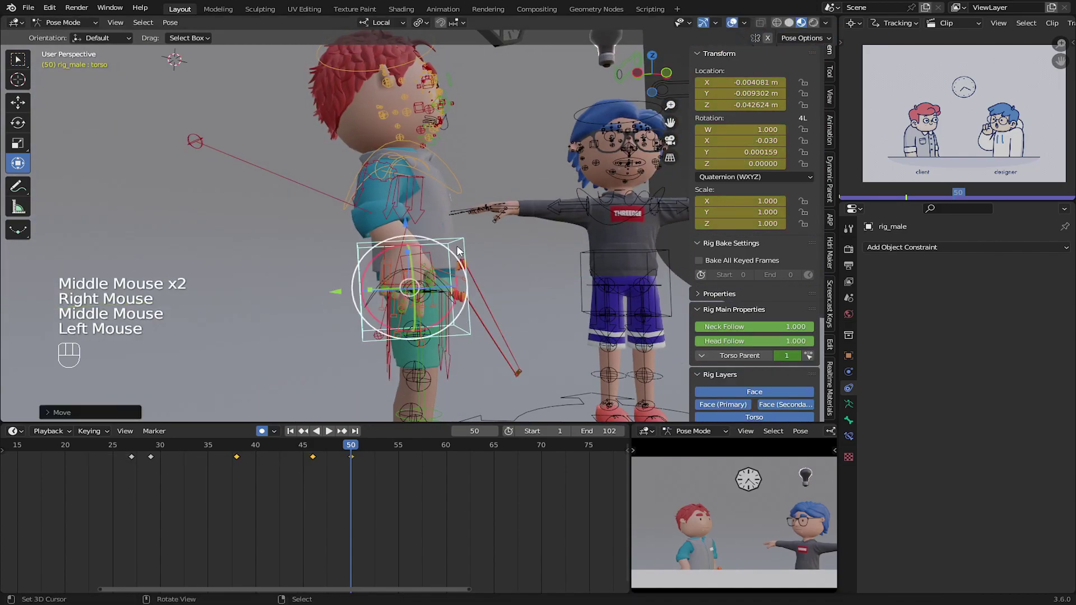
{"action": "left_click_drag", "start_coordinate": [423, 247], "coordinate": [424, 247]}
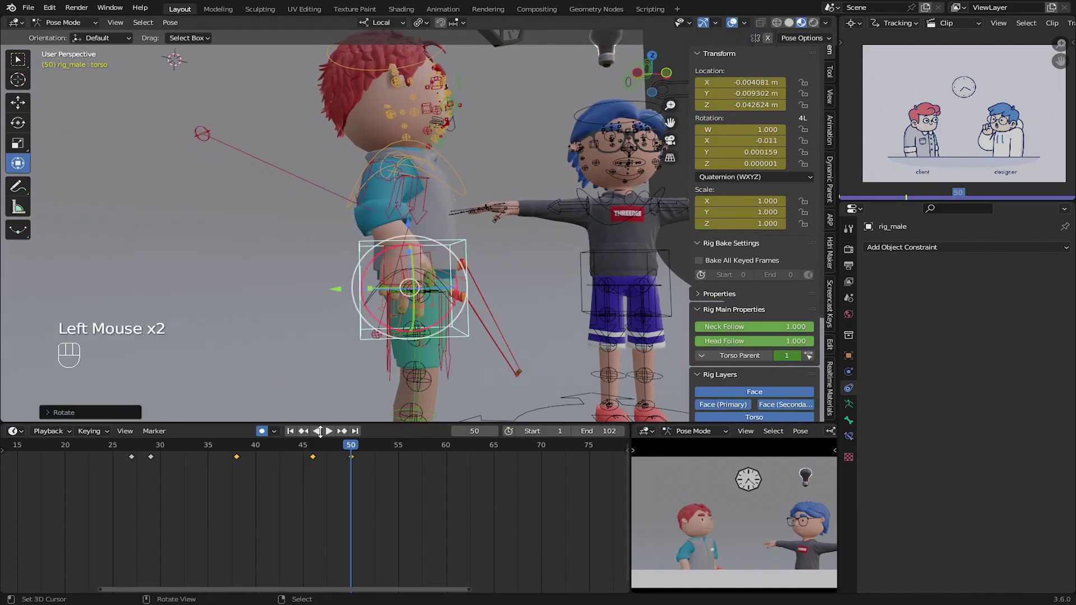
- Copy the client's standing-pose keyframe from frame 102 and paste it at frame 50
{"action": "scroll", "coordinate": [393, 485], "scroll_direction": "down", "scroll_amount": 1}
{"action": "middle_click_drag", "start_coordinate": [370, 481], "coordinate": [258, 466]}
{"action": "scroll", "coordinate": [250, 465], "scroll_direction": "down", "scroll_amount": 2}
{"action": "mouse_move", "coordinate": [252, 465]}
{"action": "left_mouse_down"}
{"action": "mouse_move", "coordinate": [275, 470]}
{"action": "mouse_move", "coordinate": [261, 466]}
{"action": "left_mouse_up"}
{"action": "left_click_drag", "start_coordinate": [261, 466], "coordinate": [260, 467]}
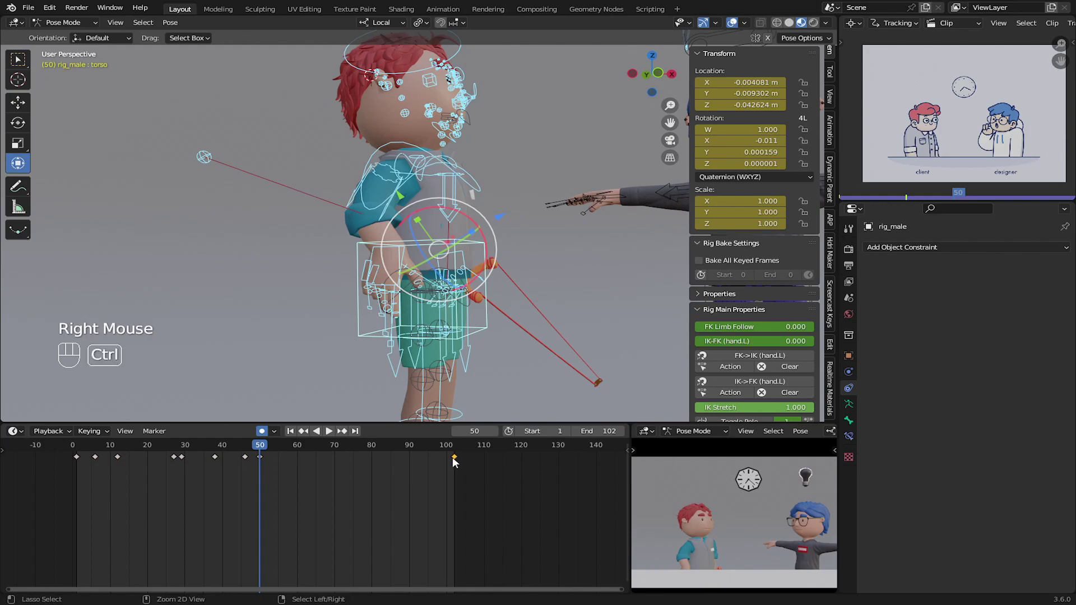
{"action": "key", "text": "ctrl+v"}
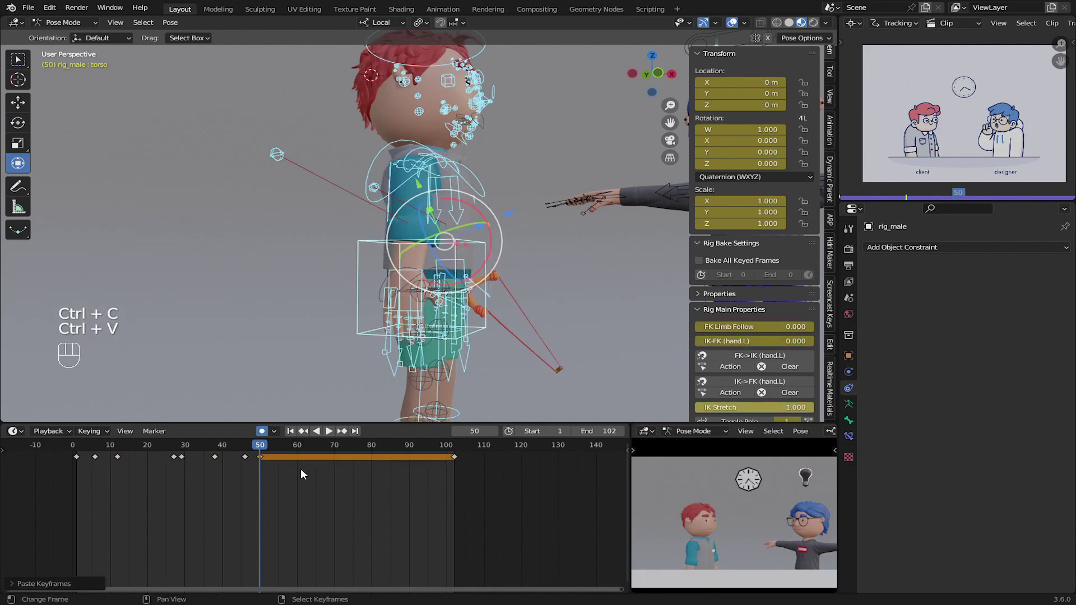
- Adjust the client's torso control at frame 50 and rotate the chest control slightly
{"action": "scroll", "coordinate": [300, 469], "scroll_direction": "up", "scroll_amount": 3}
{"action": "mouse_move", "coordinate": [188, 473]}
{"action": "left_mouse_down"}
{"action": "mouse_move", "coordinate": [197, 474]}
{"action": "mouse_move", "coordinate": [174, 471]}
{"action": "mouse_move", "coordinate": [241, 480]}
{"action": "mouse_move", "coordinate": [206, 474]}
{"action": "left_mouse_up"}
{"action": "scroll", "coordinate": [580, 224], "scroll_direction": "up", "scroll_amount": 2}
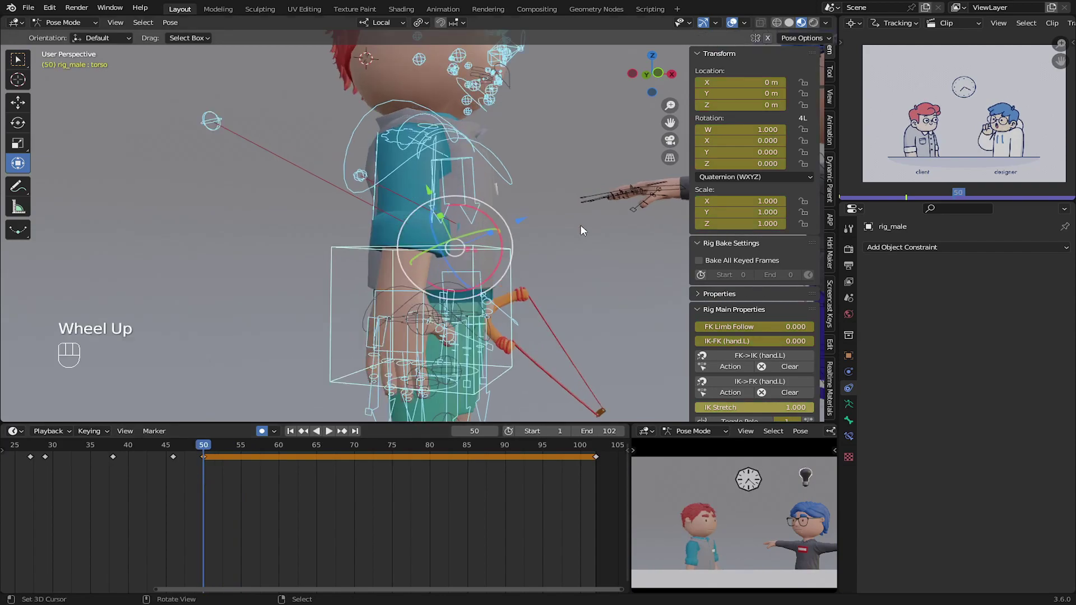
{"action": "right_click", "coordinate": [508, 253]}
{"action": "middle_click_drag", "start_coordinate": [509, 252], "coordinate": [520, 263]}
{"action": "left_click_drag", "start_coordinate": [449, 295], "coordinate": [449, 287], "text": "shift"}
{"action": "right_click", "coordinate": [500, 163]}
{"action": "right_click", "coordinate": [502, 163]}
{"action": "left_click_drag", "start_coordinate": [455, 208], "coordinate": [451, 210], "text": "shift"}
{"action": "scroll", "coordinate": [442, 210], "scroll_direction": "down", "scroll_amount": 2}
{"action": "middle_click_drag", "start_coordinate": [443, 210], "coordinate": [425, 210], "text": "shift"}
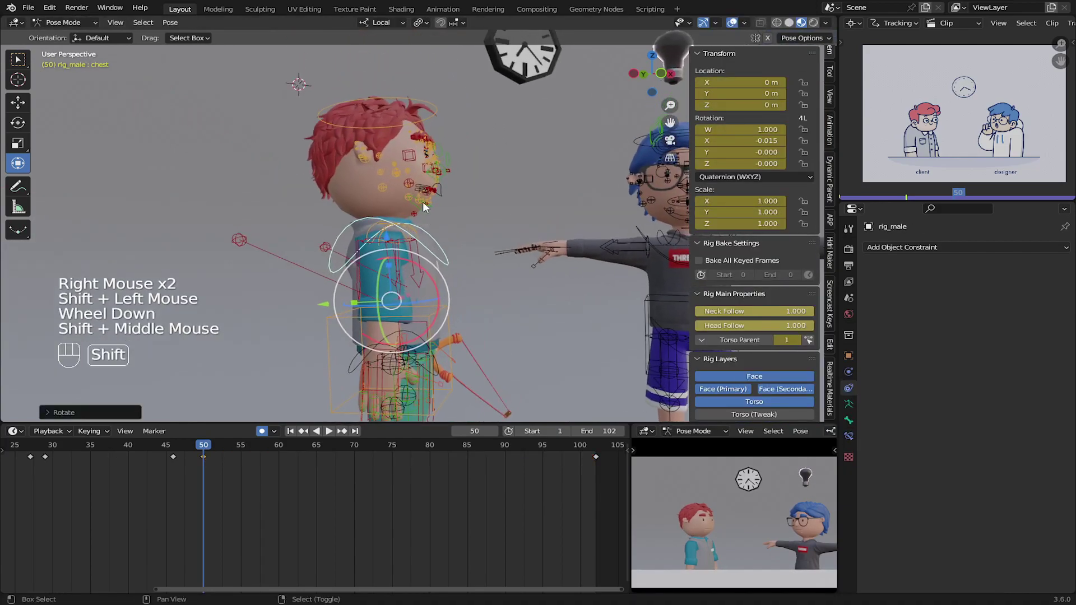
- Slightly rotate the client's head control at frame 50
{"action": "right_click", "coordinate": [392, 117]}
{"action": "right_click", "coordinate": [393, 176]}
{"action": "left_click_drag", "start_coordinate": [412, 182], "coordinate": [408, 175], "text": "shift"}
- Copy the client's frame 102 keyframe and paste it at frame 60 to settle into the standing pose
{"action": "left_click_drag", "start_coordinate": [207, 479], "coordinate": [271, 487]}
{"action": "key", "text": "a"}
{"action": "right_click", "coordinate": [596, 457]}
{"action": "right_click", "coordinate": [596, 457]}
{"action": "left_click", "coordinate": [596, 457]}
{"action": "left_click", "coordinate": [262, 465]}
{"action": "key", "text": "ctrl+v"}
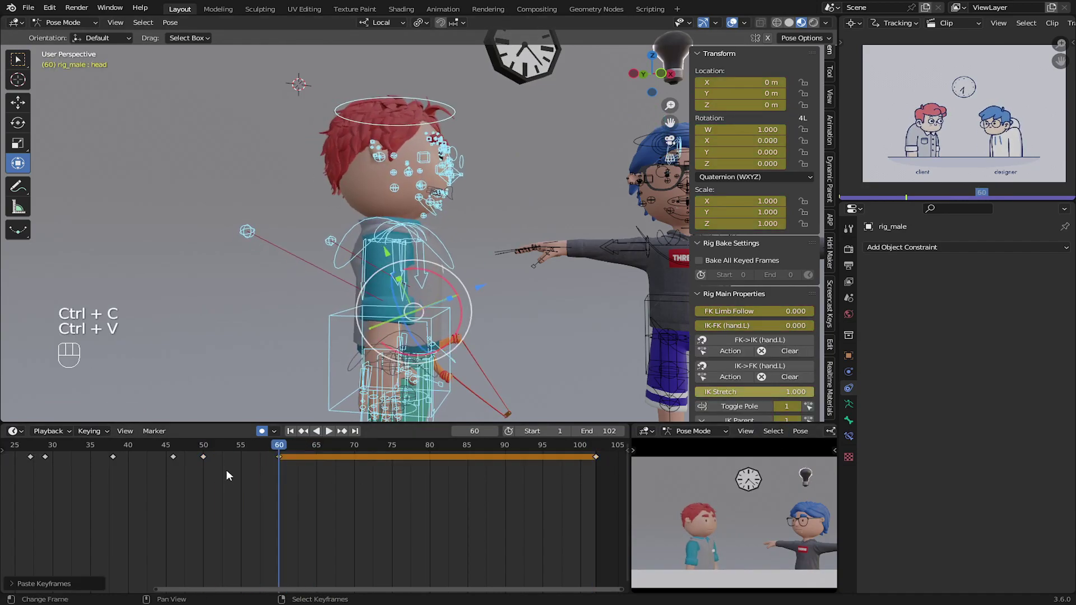
- Play the animation from several points on the timeline to check the timing of the aim, release and standing poses
{"action": "left_click", "coordinate": [226, 472]}
{"action": "key", "text": "space"}
{"action": "left_click", "coordinate": [239, 493]}
{"action": "left_click", "coordinate": [171, 472]}
{"action": "middle_click_drag", "start_coordinate": [170, 472], "coordinate": [323, 477]}
{"action": "left_click", "coordinate": [122, 478]}
{"action": "middle_click_drag", "start_coordinate": [162, 481], "coordinate": [312, 485]}
{"action": "left_click", "coordinate": [274, 483]}
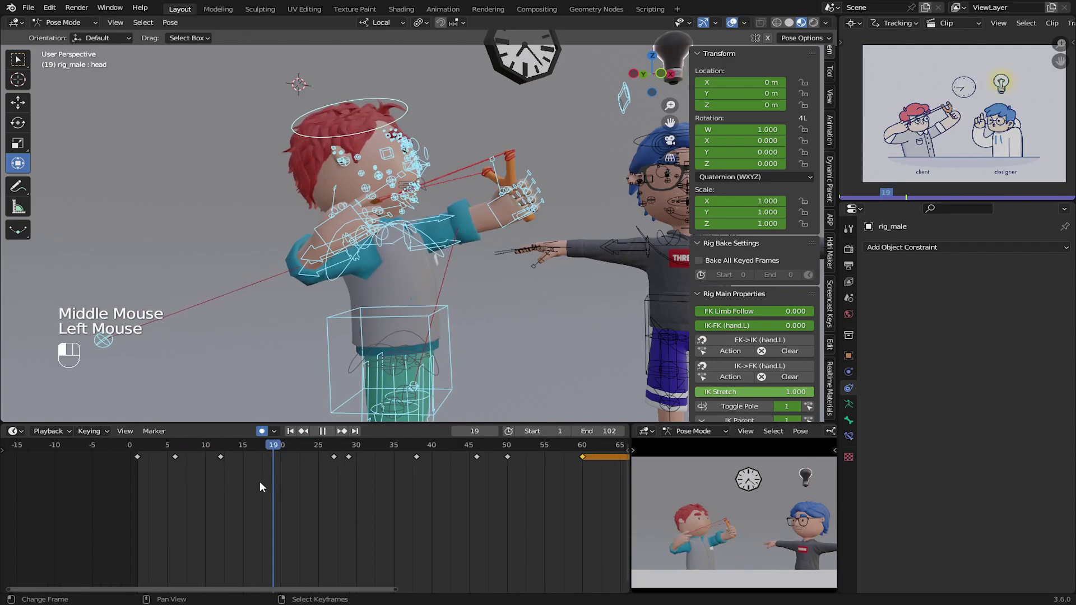
- Nudge the client's right hand IK control during the slingshot pull, adding a hand keyframe at frame 20
{"action": "right_click", "coordinate": [337, 230]}
{"action": "scroll", "coordinate": [337, 230], "scroll_direction": "up", "scroll_amount": 2}
{"action": "key", "text": "g"}
{"action": "left_click", "coordinate": [333, 231]}
{"action": "key", "text": "g"}
{"action": "left_click_drag", "start_coordinate": [311, 476], "coordinate": [260, 483]}
{"action": "left_click", "coordinate": [328, 235]}
- Enable the preview range with its end at frame 60 and return to the first frame
{"action": "scroll", "coordinate": [348, 493], "scroll_direction": "down", "scroll_amount": 2}
{"action": "scroll", "coordinate": [510, 482], "scroll_direction": "down", "scroll_amount": 2}
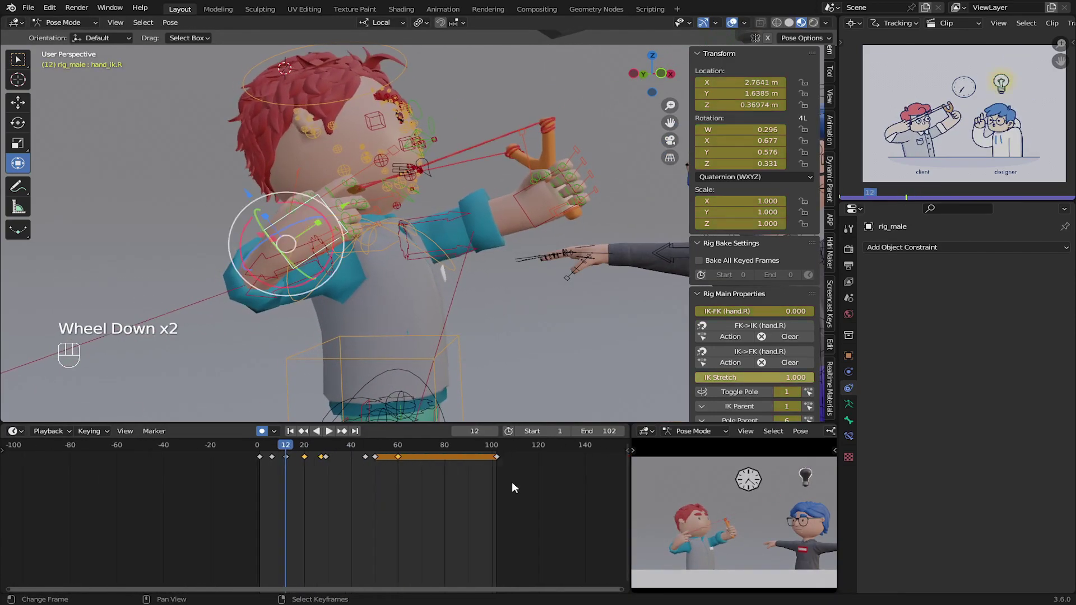
{"action": "middle_click_drag", "start_coordinate": [510, 482], "coordinate": [470, 479]}
{"action": "left_click", "coordinate": [363, 471]}
{"action": "scroll", "coordinate": [362, 469], "scroll_direction": "up", "scroll_amount": 1}
{"action": "scroll", "coordinate": [362, 470], "scroll_direction": "up", "scroll_amount": 1}
{"action": "left_click", "coordinate": [399, 465]}
{"action": "key", "text": "a"}
{"action": "scroll", "coordinate": [640, 430], "scroll_direction": "up", "scroll_amount": 7}
{"action": "left_click", "coordinate": [510, 431]}
{"action": "left_click", "coordinate": [584, 432]}
{"action": "type", "text": "60"}
{"action": "key", "text": "Return"}
{"action": "left_click", "coordinate": [290, 431]}
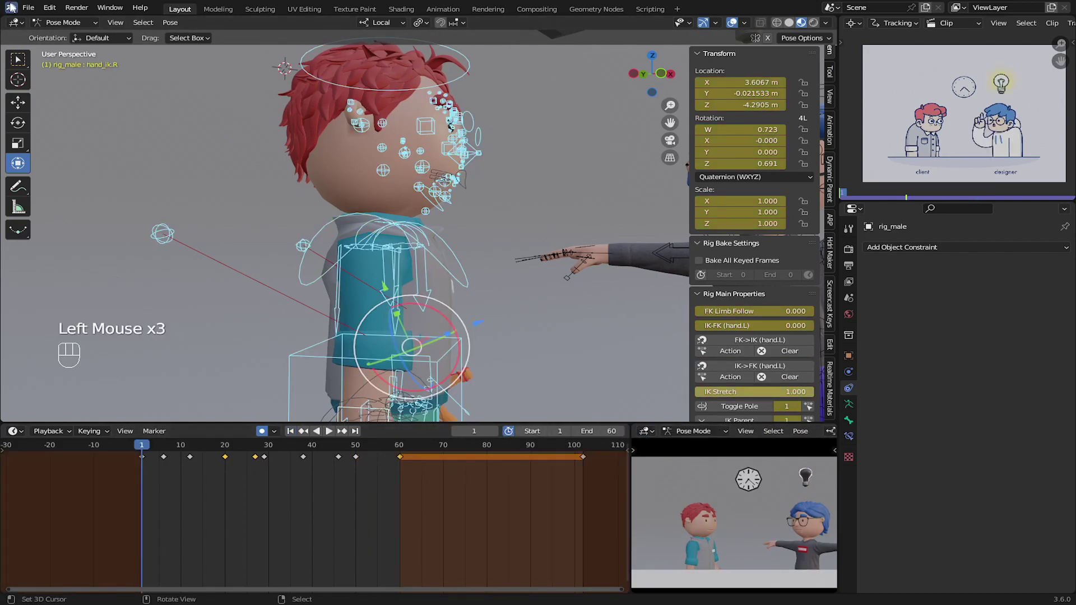
- Make a viewport render of the preview-range animation from the camera view, close the render window and view the rendered animation
{"action": "left_click", "coordinate": [849, 249]}
{"action": "left_click", "coordinate": [746, 431]}
{"action": "left_click", "coordinate": [783, 199]}
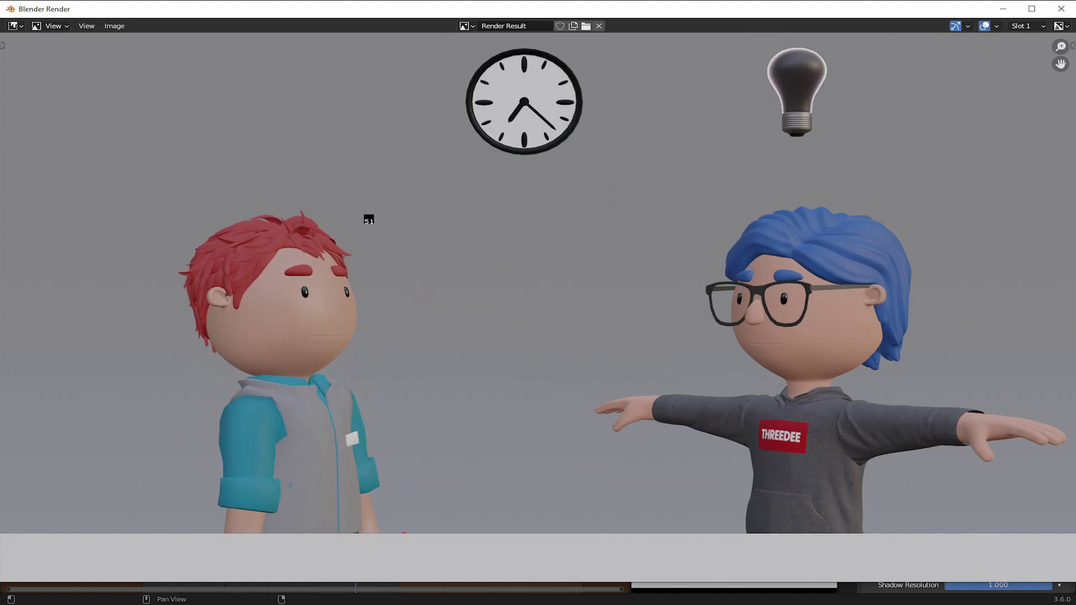
{"action": "left_click", "coordinate": [1061, 9]}
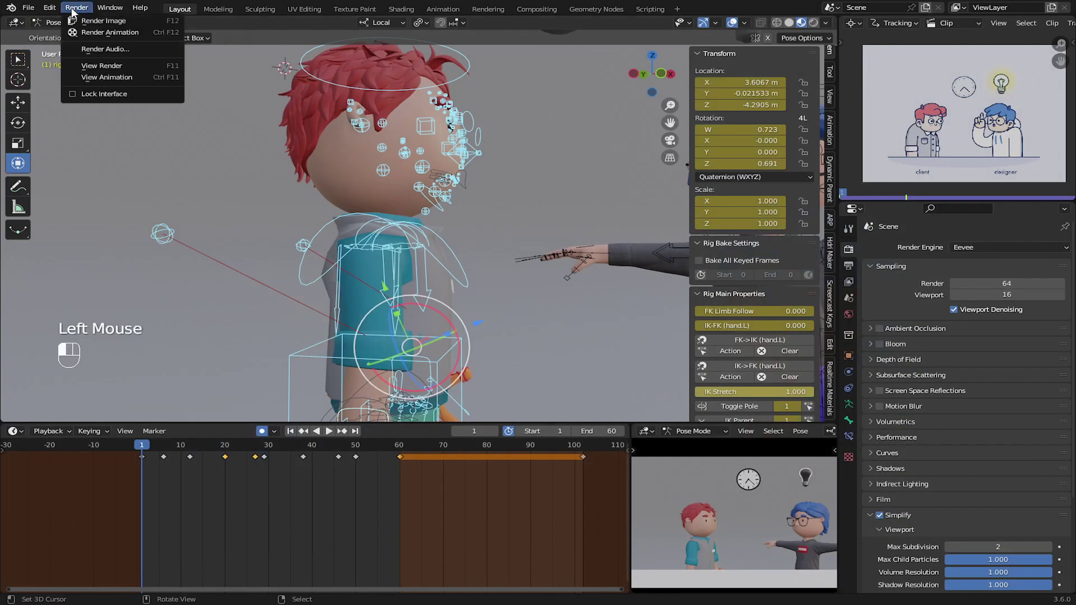
{"action": "left_click", "coordinate": [75, 7]}
{"action": "left_click", "coordinate": [103, 74]}
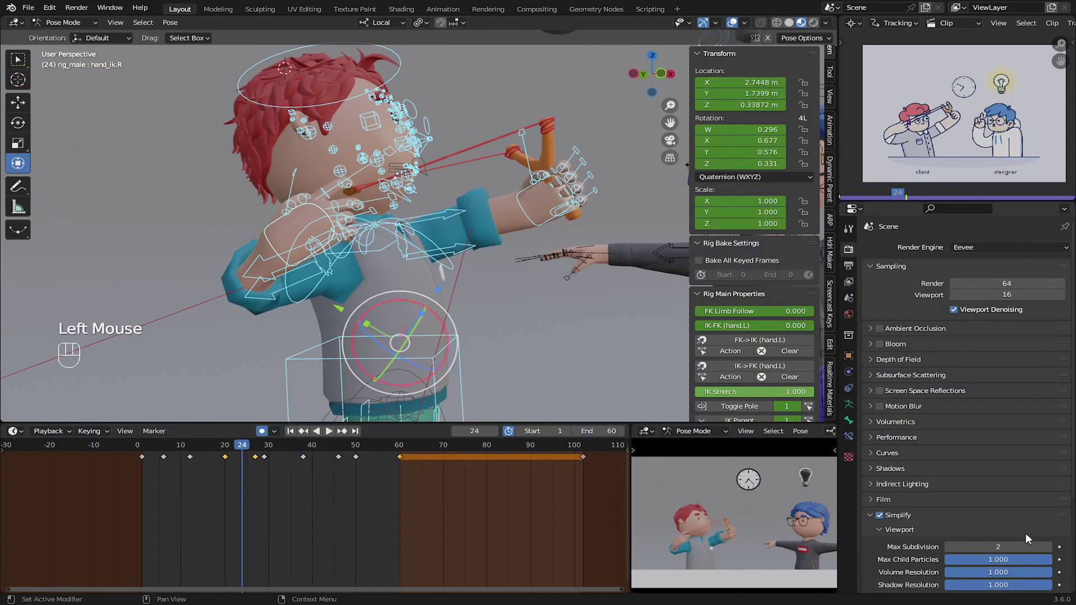
- Set Simplify's viewport Max Subdivision to 0 and go to frame 50 with all of the client's rig controls selected
{"action": "left_click_drag", "start_coordinate": [1019, 546], "coordinate": [975, 547]}
{"action": "left_click_drag", "start_coordinate": [238, 464], "coordinate": [355, 477]}
{"action": "key", "text": "a"}
{"action": "key", "text": "a"}
{"action": "key", "text": "a"}
{"action": "middle_click_drag", "start_coordinate": [354, 482], "coordinate": [351, 475], "text": "shift"}
{"action": "scroll", "coordinate": [351, 470], "scroll_direction": "up", "scroll_amount": 3}
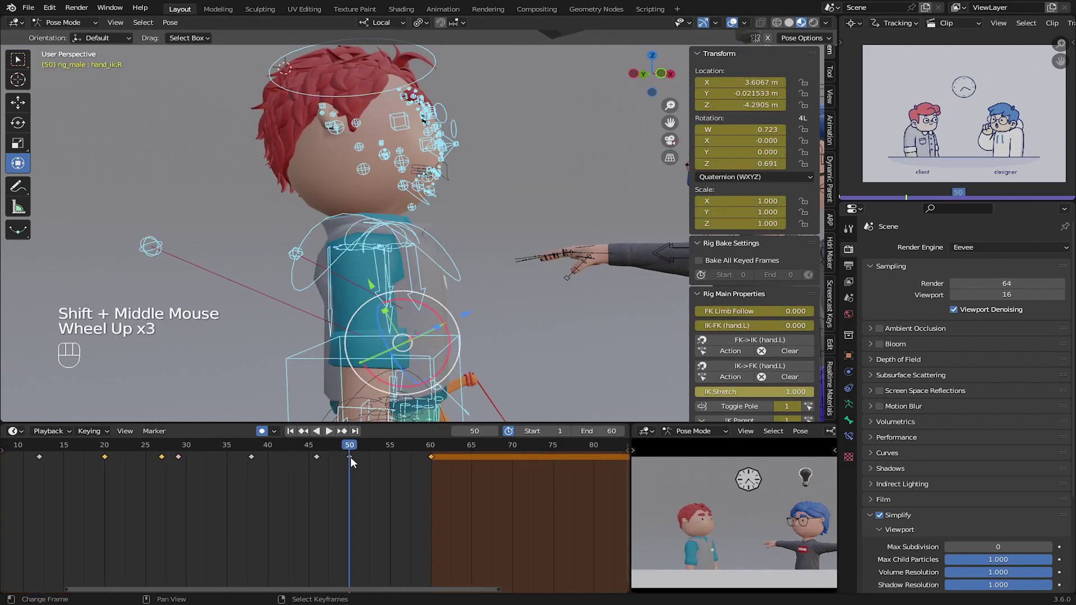
- Move the client's frame 50 keyframe to frame 52 and play the animation from around frame 46
{"action": "right_click", "coordinate": [350, 457]}
{"action": "key", "text": "g"}
{"action": "left_click", "coordinate": [361, 464]}
{"action": "left_click", "coordinate": [318, 466]}
{"action": "key", "text": "space"}
{"action": "left_click", "coordinate": [319, 466]}
{"action": "left_click", "coordinate": [319, 466]}
{"action": "key", "text": "space"}
- Rotate the client's right hand IK control at frame 48 to add an in-between hand keyframe
{"action": "left_click", "coordinate": [332, 465]}
{"action": "right_click", "coordinate": [537, 277]}
{"action": "key", "text": "t"}
{"action": "key", "text": "r"}
{"action": "left_click", "coordinate": [562, 261]}
- Rotate the client's right hand IK control at frame 52 and reposition it beside the body along its local axis
{"action": "left_click_drag", "start_coordinate": [309, 465], "coordinate": [365, 467]}
{"action": "right_click", "coordinate": [357, 275]}
{"action": "key", "text": "r"}
{"action": "left_click", "coordinate": [362, 300]}
{"action": "key", "text": "g"}
{"action": "left_click", "coordinate": [367, 325]}
{"action": "left_click_drag", "start_coordinate": [361, 387], "coordinate": [362, 342]}
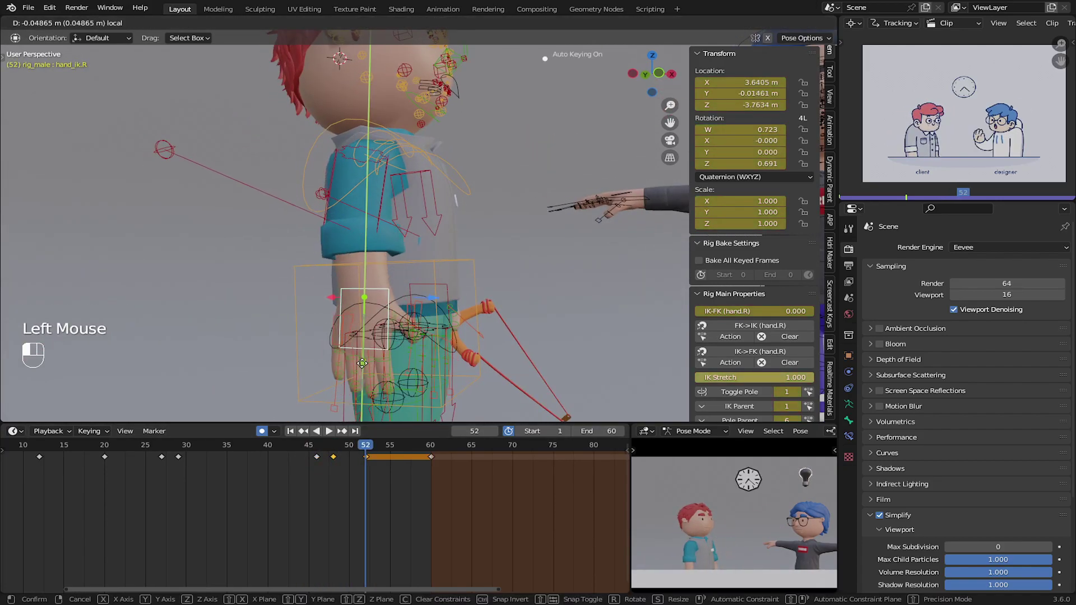
{"action": "middle_click_drag", "start_coordinate": [362, 342], "coordinate": [536, 306]}
{"action": "left_click_drag", "start_coordinate": [534, 349], "coordinate": [533, 341]}
- Copy the client's right hand IK keyframe from frame 52 and paste it at frame 60
{"action": "left_click", "coordinate": [430, 465]}
{"action": "middle_click_drag", "start_coordinate": [352, 294], "coordinate": [368, 293]}
{"action": "right_click", "coordinate": [366, 320]}
{"action": "left_click", "coordinate": [374, 456]}
{"action": "left_click", "coordinate": [370, 455]}
{"action": "right_click", "coordinate": [366, 456]}
{"action": "left_click", "coordinate": [365, 456]}
{"action": "key", "text": "ctrl+c"}
{"action": "left_click", "coordinate": [429, 496]}
{"action": "key", "text": "ctrl+v"}
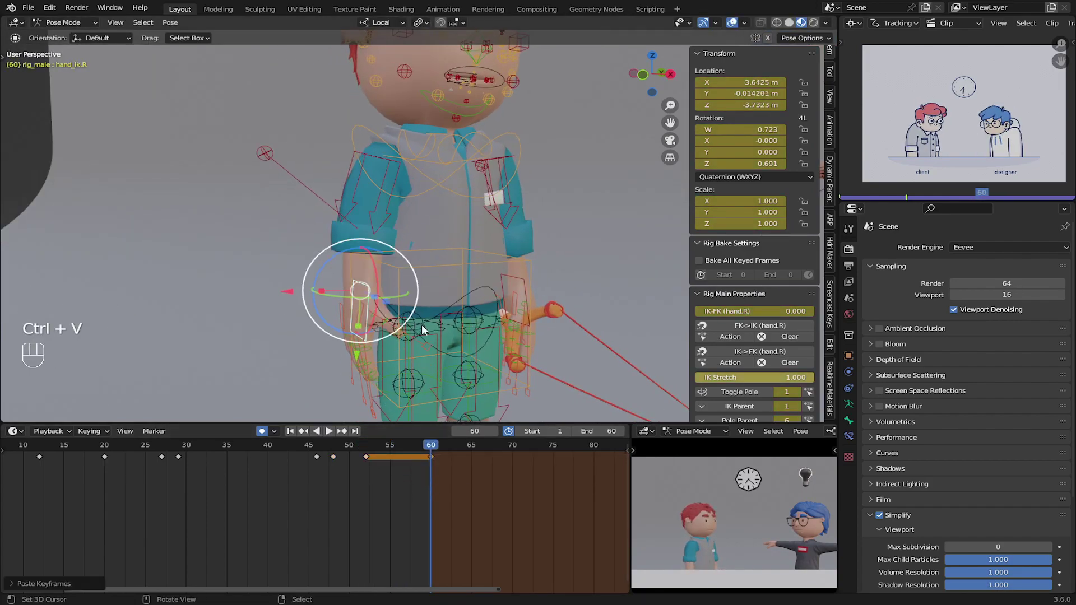
- Review the return to standing, then copy a keyframe of the client's selected control and paste it elsewhere on the timeline
{"action": "middle_click_drag", "start_coordinate": [580, 391], "coordinate": [673, 387]}
{"action": "left_click_drag", "start_coordinate": [336, 457], "coordinate": [431, 466]}
{"action": "scroll", "coordinate": [434, 465], "scroll_direction": "down", "scroll_amount": 2}
{"action": "middle_click_drag", "start_coordinate": [441, 465], "coordinate": [305, 451]}
{"action": "left_click_drag", "start_coordinate": [544, 465], "coordinate": [526, 465]}
{"action": "middle_click_drag", "start_coordinate": [432, 348], "coordinate": [370, 336]}
{"action": "right_click", "coordinate": [362, 325]}
{"action": "right_click", "coordinate": [293, 458]}
{"action": "key", "text": "ctrl+c"}
{"action": "key", "text": "ctrl+v"}
{"action": "left_click", "coordinate": [237, 456]}
{"action": "key", "text": "ctrl+v"}
- Examine the client's slingshot motion by playing the animation and scrubbing through its frames from several angles
{"action": "middle_click_drag", "start_coordinate": [373, 294], "coordinate": [343, 286]}
{"action": "left_click_drag", "start_coordinate": [336, 465], "coordinate": [359, 474]}
{"action": "middle_click_drag", "start_coordinate": [359, 473], "coordinate": [267, 475]}
{"action": "left_click_drag", "start_coordinate": [274, 476], "coordinate": [312, 470]}
{"action": "key", "text": "space"}
{"action": "key", "text": "space"}
{"action": "middle_click_drag", "start_coordinate": [342, 303], "coordinate": [339, 367], "text": "shift"}
{"action": "middle_click_drag", "start_coordinate": [336, 347], "coordinate": [378, 350]}
{"action": "left_click_drag", "start_coordinate": [246, 469], "coordinate": [206, 473]}
{"action": "middle_click_drag", "start_coordinate": [221, 476], "coordinate": [237, 477], "text": "shift"}
{"action": "scroll", "coordinate": [236, 479], "scroll_direction": "up", "scroll_amount": 4}
{"action": "mouse_move", "coordinate": [239, 481]}
{"action": "left_mouse_down"}
{"action": "mouse_move", "coordinate": [269, 483]}
{"action": "mouse_move", "coordinate": [242, 477]}
{"action": "left_mouse_up"}
- Fine-tune the client's head control and check the pose over the neighbouring frames
{"action": "right_click", "coordinate": [336, 306]}
{"action": "right_click", "coordinate": [314, 65]}
{"action": "middle_click_drag", "start_coordinate": [331, 143], "coordinate": [329, 193], "text": "shift"}
{"action": "left_click_drag", "start_coordinate": [224, 476], "coordinate": [245, 478]}
{"action": "middle_click_drag", "start_coordinate": [325, 308], "coordinate": [348, 330], "text": "shift"}
{"action": "left_click_drag", "start_coordinate": [381, 291], "coordinate": [369, 322], "text": "shift"}
{"action": "left_click_drag", "start_coordinate": [276, 460], "coordinate": [252, 465]}
- Adjust the client's lower-body control and the control of the outstretched arm to refine the slingshot pose
{"action": "left_click_drag", "start_coordinate": [210, 468], "coordinate": [296, 471]}
{"action": "right_click", "coordinate": [322, 388]}
{"action": "middle_click_drag", "start_coordinate": [322, 392], "coordinate": [345, 326], "text": "shift"}
{"action": "left_click_drag", "start_coordinate": [338, 391], "coordinate": [334, 393]}
{"action": "right_click", "coordinate": [519, 196]}
{"action": "left_click", "coordinate": [366, 71]}
{"action": "middle_click_drag", "start_coordinate": [572, 194], "coordinate": [563, 219]}
{"action": "left_click_drag", "start_coordinate": [604, 163], "coordinate": [646, 174]}
- Play back the motion, then move and rotate a client upper-body control to correct its pose
{"action": "left_click", "coordinate": [273, 461]}
{"action": "key", "text": "space"}
{"action": "key", "text": "space"}
{"action": "left_click", "coordinate": [290, 465]}
{"action": "left_click_drag", "start_coordinate": [296, 466], "coordinate": [380, 466]}
{"action": "right_click", "coordinate": [335, 244]}
{"action": "middle_click_drag", "start_coordinate": [403, 269], "coordinate": [381, 264]}
{"action": "left_click_drag", "start_coordinate": [392, 476], "coordinate": [375, 483]}
{"action": "middle_click_drag", "start_coordinate": [426, 241], "coordinate": [412, 229]}
{"action": "key", "text": "g"}
{"action": "key", "text": "r"}
{"action": "key", "text": "g"}
- Scrub further along the timeline and refine the client's pose by repeatedly moving and rotating the rig controls
{"action": "left_click_drag", "start_coordinate": [373, 456], "coordinate": [509, 469]}
{"action": "key", "text": "g"}
{"action": "left_click", "coordinate": [415, 365]}
{"action": "key", "text": "r"}
{"action": "left_click", "coordinate": [416, 370]}
{"action": "key", "text": "g"}
{"action": "left_click", "coordinate": [430, 299]}
{"action": "key", "text": "r"}
{"action": "key", "text": "g"}
{"action": "left_click", "coordinate": [435, 307]}
{"action": "key", "text": "g"}
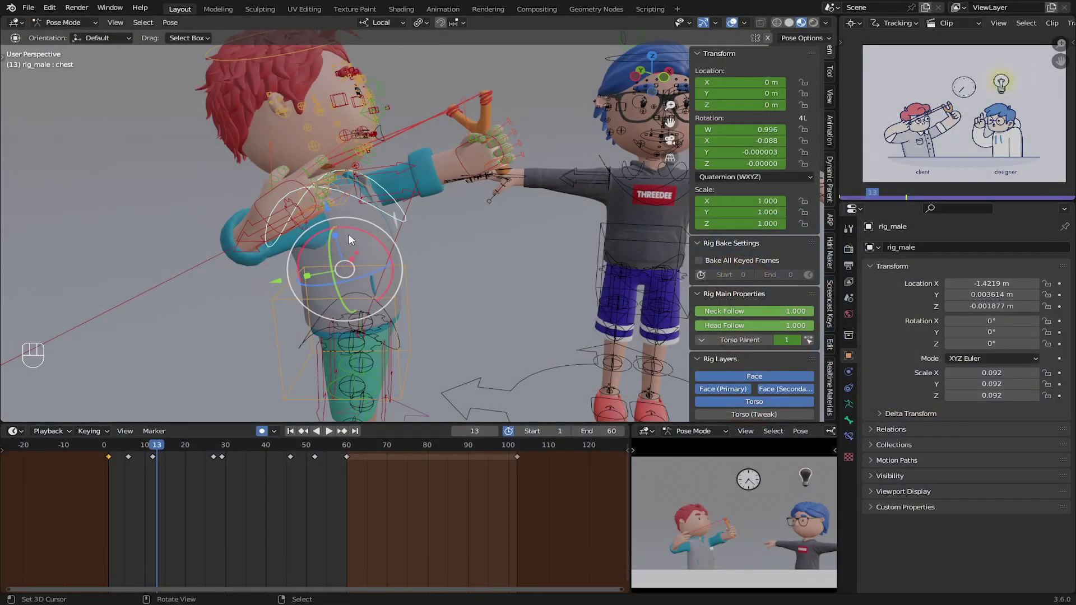
- Set Simplify's viewport Max Subdivision to 0 in the render settings
{"action": "scroll", "coordinate": [348, 239], "scroll_direction": "up", "scroll_amount": 1}
{"action": "middle_click_drag", "start_coordinate": [371, 208], "coordinate": [326, 250], "text": "shift"}
{"action": "left_click", "coordinate": [130, 473]}
{"action": "left_click", "coordinate": [849, 249]}
{"action": "left_click_drag", "start_coordinate": [983, 546], "coordinate": [953, 547]}
- Move the client's left hand IK control at frame 9 to key it, and delete the extra keyframe beside it
{"action": "left_click_drag", "start_coordinate": [156, 456], "coordinate": [137, 460]}
{"action": "middle_click_drag", "start_coordinate": [399, 241], "coordinate": [402, 278]}
{"action": "middle_click_drag", "start_coordinate": [402, 277], "coordinate": [405, 311]}
{"action": "left_click_drag", "start_coordinate": [130, 461], "coordinate": [139, 461]}
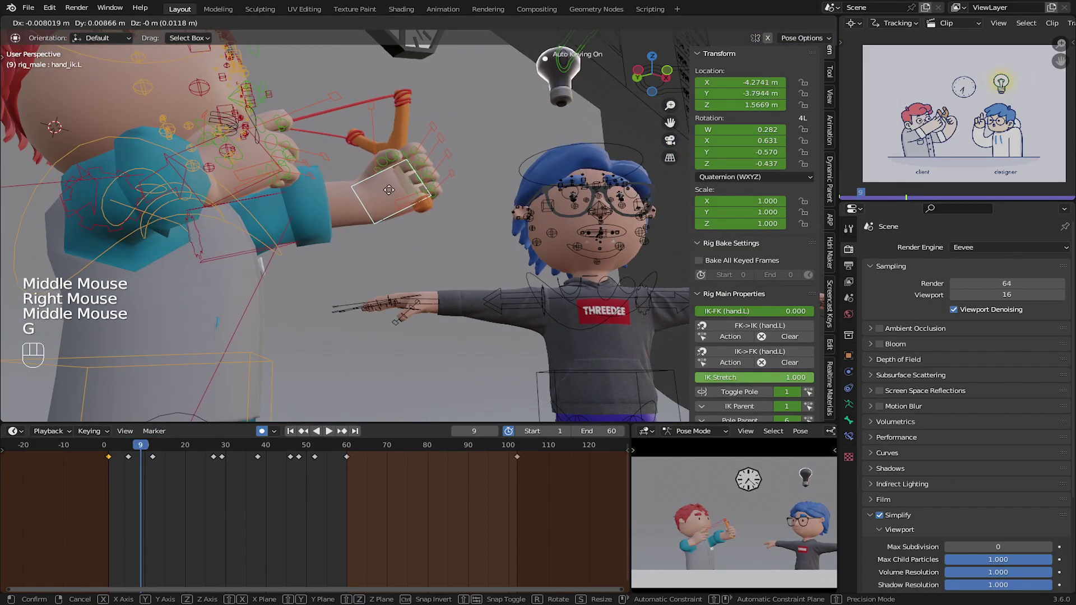
{"action": "left_click", "coordinate": [135, 472]}
{"action": "key", "text": "g"}
{"action": "left_click", "coordinate": [143, 463]}
{"action": "right_click", "coordinate": [136, 458]}
{"action": "key", "text": "x"}
{"action": "left_click", "coordinate": [141, 461]}
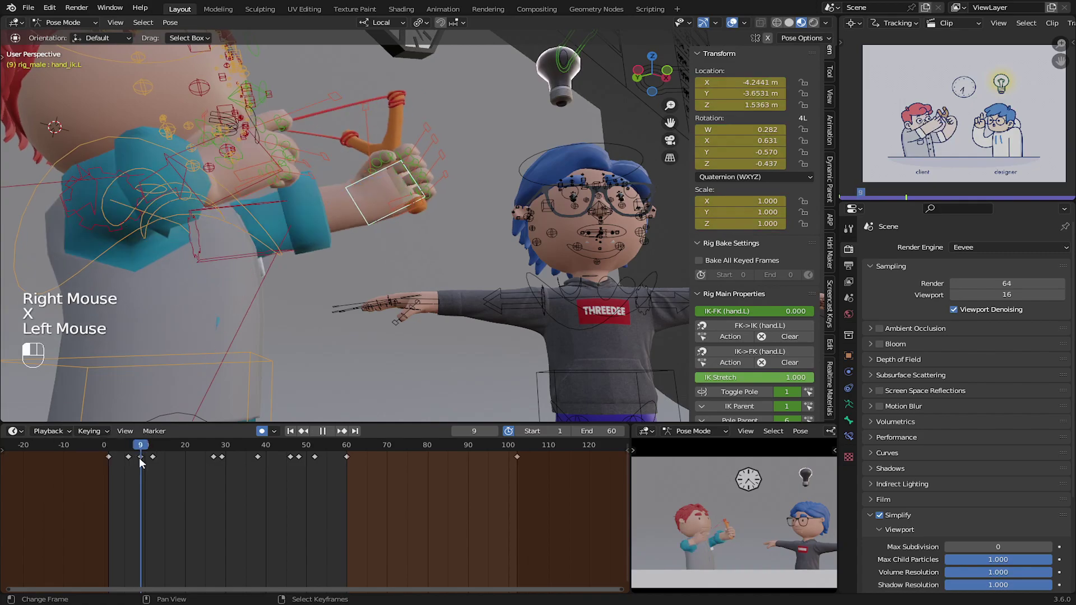
- Reposition the client's left hand IK control at frame 9 and check the motion between frames 9 and 12
{"action": "middle_click_drag", "start_coordinate": [432, 252], "coordinate": [438, 229]}
{"action": "key", "text": "g"}
{"action": "left_click", "coordinate": [437, 227]}
{"action": "left_click", "coordinate": [154, 460]}
{"action": "middle_click_drag", "start_coordinate": [359, 252], "coordinate": [375, 246]}
{"action": "left_click", "coordinate": [146, 457]}
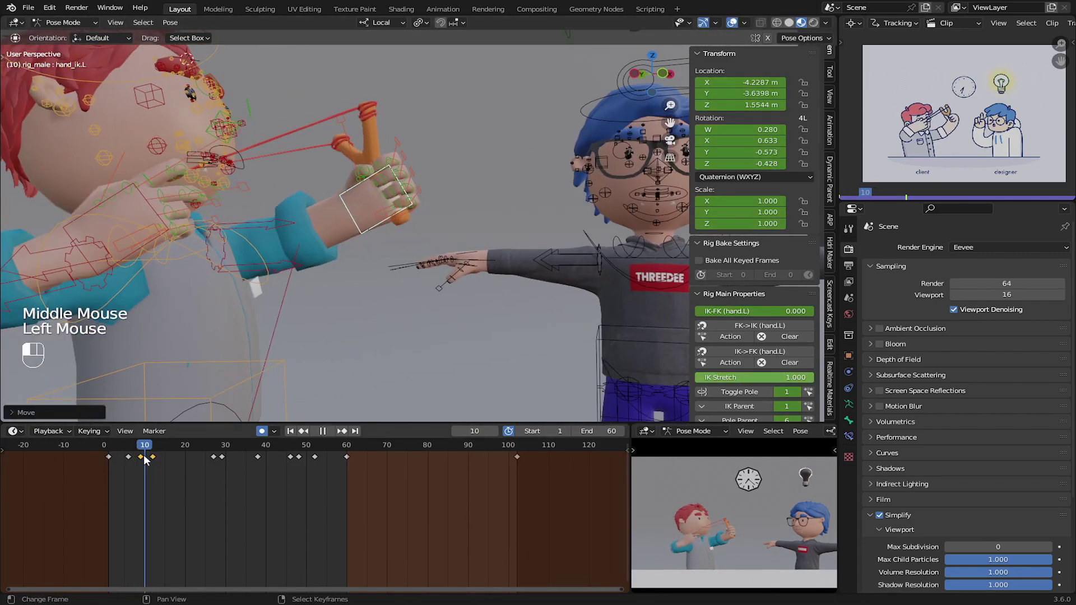
- Rotate the control of the client's bent right arm at frame 10
{"action": "middle_click_drag", "start_coordinate": [260, 168], "coordinate": [261, 234]}
{"action": "left_click", "coordinate": [157, 286]}
{"action": "key", "text": "r"}
{"action": "left_click", "coordinate": [157, 275]}
- Return to the start of the animation and nudge the client's slingshot hand control
{"action": "middle_click_drag", "start_coordinate": [269, 291], "coordinate": [269, 224]}
{"action": "left_click", "coordinate": [130, 464]}
{"action": "left_click_drag", "start_coordinate": [129, 463], "coordinate": [106, 463]}
{"action": "right_click", "coordinate": [387, 223]}
{"action": "key", "text": "g"}
{"action": "left_click", "coordinate": [384, 224]}
{"action": "scroll", "coordinate": [188, 499], "scroll_direction": "up", "scroll_amount": 2}
- Play the animation and slightly rotate the client's torso control at frame 27
{"action": "right_click", "coordinate": [216, 263]}
{"action": "key", "text": "space"}
{"action": "left_click", "coordinate": [212, 471]}
{"action": "right_click", "coordinate": [297, 343]}
{"action": "left_click_drag", "start_coordinate": [309, 367], "coordinate": [319, 376], "text": "shift"}
{"action": "left_click_drag", "start_coordinate": [213, 471], "coordinate": [203, 469]}
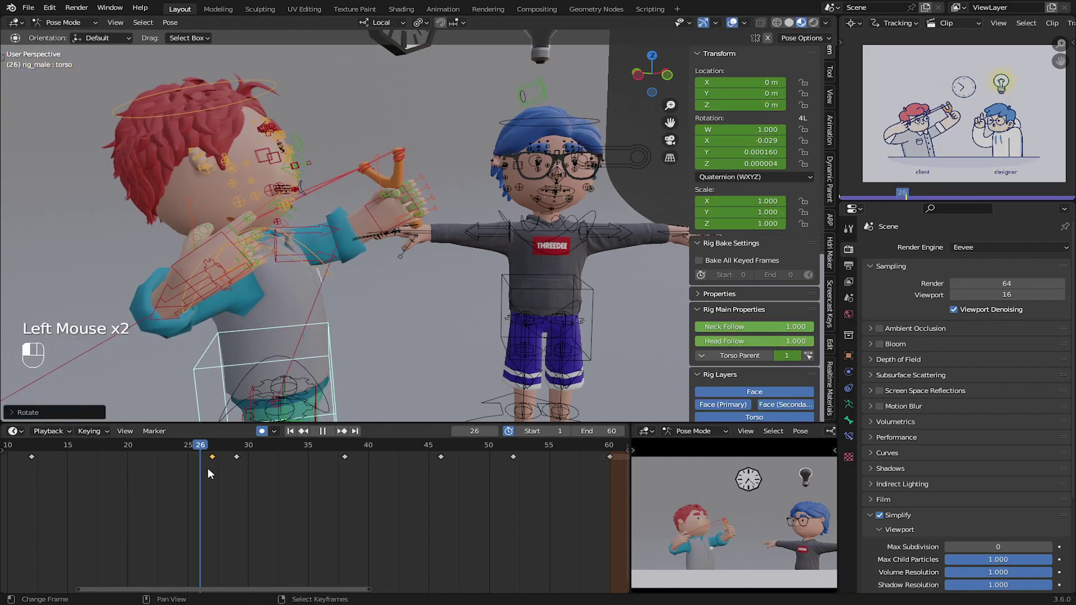
- Move the client's slingshot hand control near frame 26 and fine-tune another upper-body control
{"action": "right_click", "coordinate": [387, 208]}
{"action": "key", "text": "g"}
{"action": "middle_click_drag", "start_coordinate": [313, 236], "coordinate": [357, 269]}
{"action": "scroll", "coordinate": [358, 269], "scroll_direction": "up", "scroll_amount": 2}
{"action": "right_click", "coordinate": [336, 245]}
{"action": "left_click_drag", "start_coordinate": [358, 247], "coordinate": [367, 257], "text": "shift"}
{"action": "middle_click_drag", "start_coordinate": [358, 269], "coordinate": [314, 236]}
- Scrub to frame 46, adjust a client rig control and delete an unwanted keyframe
{"action": "left_click_drag", "start_coordinate": [193, 475], "coordinate": [441, 465]}
{"action": "right_click", "coordinate": [73, 269]}
{"action": "scroll", "coordinate": [112, 252], "scroll_direction": "up", "scroll_amount": 2}
{"action": "key", "text": "g"}
{"action": "right_click", "coordinate": [252, 193]}
{"action": "key", "text": "x"}
- Copy the selected control's frame 29 keyframe and paste it further along the timeline
{"action": "left_click_drag", "start_coordinate": [363, 456], "coordinate": [422, 494]}
{"action": "right_click", "coordinate": [237, 457]}
{"action": "key", "text": "ctrl+c"}
{"action": "key", "text": "ctrl+v"}
{"action": "scroll", "coordinate": [451, 209], "scroll_direction": "up", "scroll_amount": 2}
- Move the client's selected control at frame 38 to refine its pose
{"action": "key", "text": "g"}
{"action": "left_click_drag", "start_coordinate": [342, 478], "coordinate": [345, 455]}
{"action": "key", "text": "g"}
{"action": "left_click", "coordinate": [507, 263]}
- Select the client's head control and delete its keyframe at frame 27
{"action": "right_click", "coordinate": [160, 205]}
{"action": "scroll", "coordinate": [237, 328], "scroll_direction": "down", "scroll_amount": 2}
{"action": "scroll", "coordinate": [237, 328], "scroll_direction": "up", "scroll_amount": 1}
{"action": "left_click_drag", "start_coordinate": [237, 460], "coordinate": [338, 467]}
{"action": "left_click", "coordinate": [440, 200]}
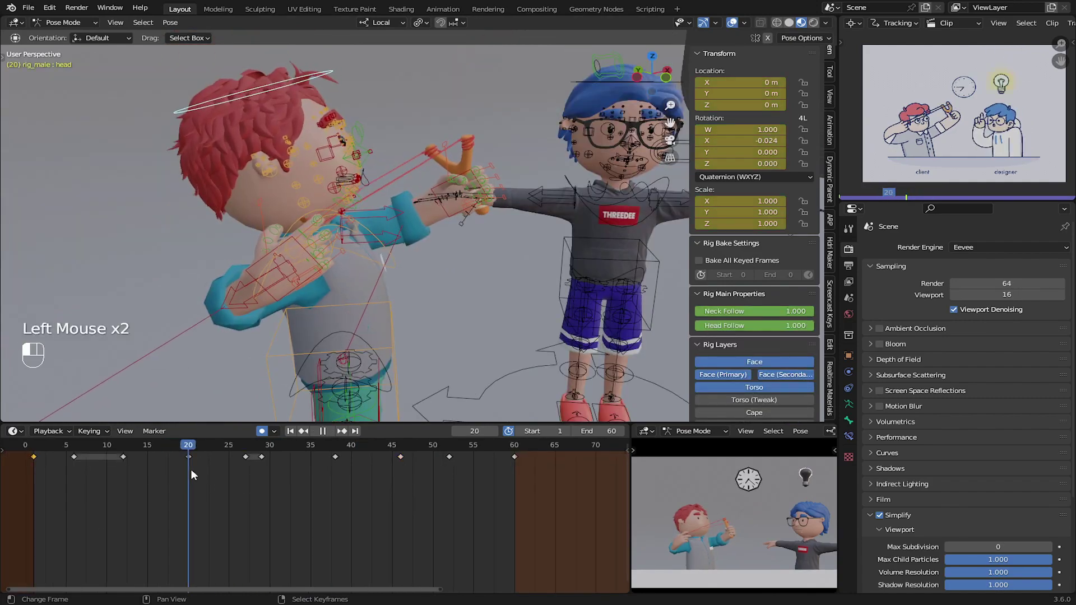
{"action": "left_click_drag", "start_coordinate": [191, 469], "coordinate": [263, 461]}
{"action": "right_click", "coordinate": [244, 459]}
{"action": "key", "text": "x"}
- Copy the client's head keyframe from frame 20 and paste it at frame 29 to hold the pose
{"action": "left_click", "coordinate": [241, 462]}
{"action": "right_click", "coordinate": [187, 458]}
{"action": "key", "text": "ctrl+c"}
{"action": "key", "text": "ctrl+v"}
{"action": "left_click", "coordinate": [205, 481]}
{"action": "left_click_drag", "start_coordinate": [174, 472], "coordinate": [193, 468]}
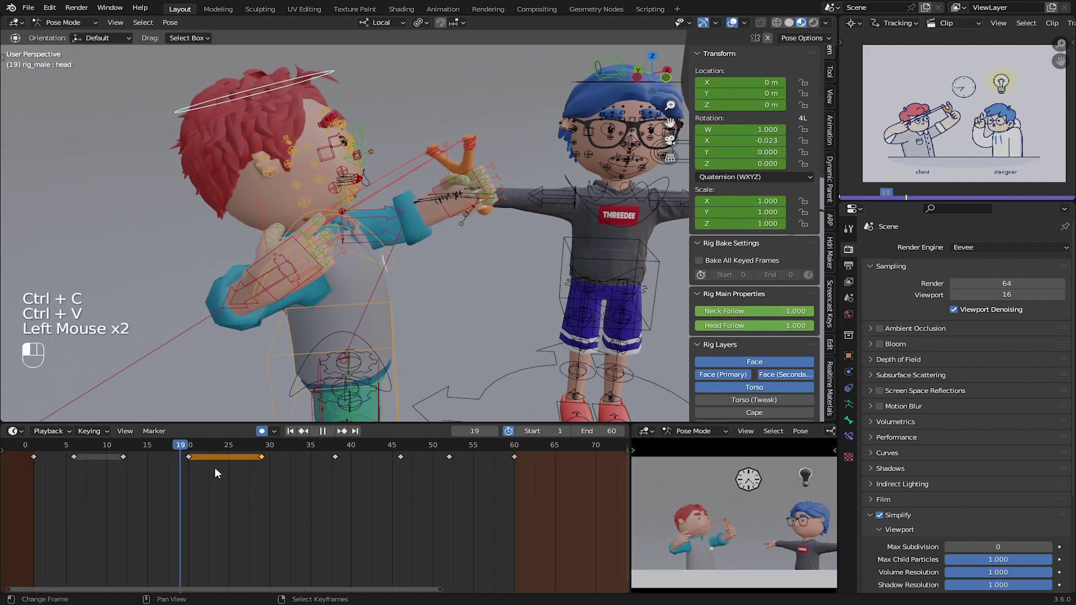
- Render the current frame to check the scene, and close the render window
{"action": "key", "text": "F12"}
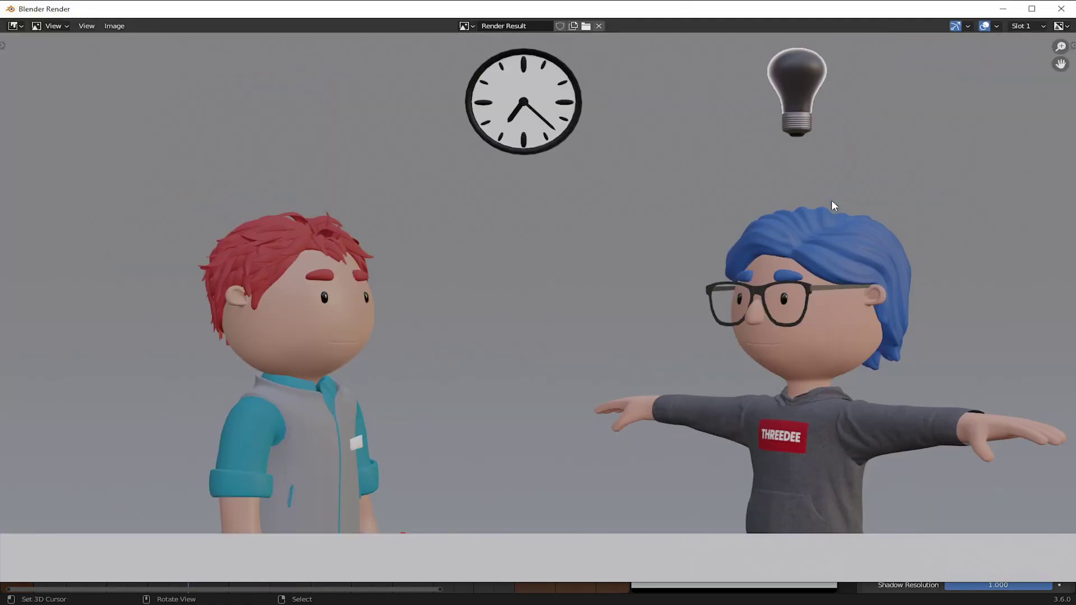
{"action": "left_click", "coordinate": [1060, 9]}
{"action": "left_click", "coordinate": [98, 77]}
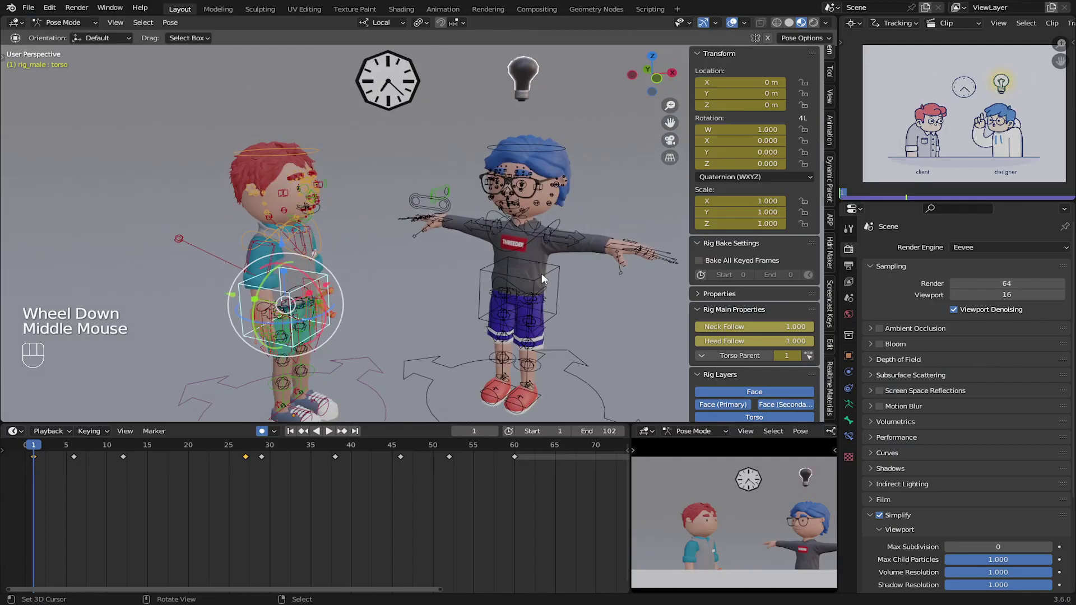
- Select the blue-haired designer's rig in Object Mode and switch to Pose Mode
{"action": "right_click", "coordinate": [541, 274]}
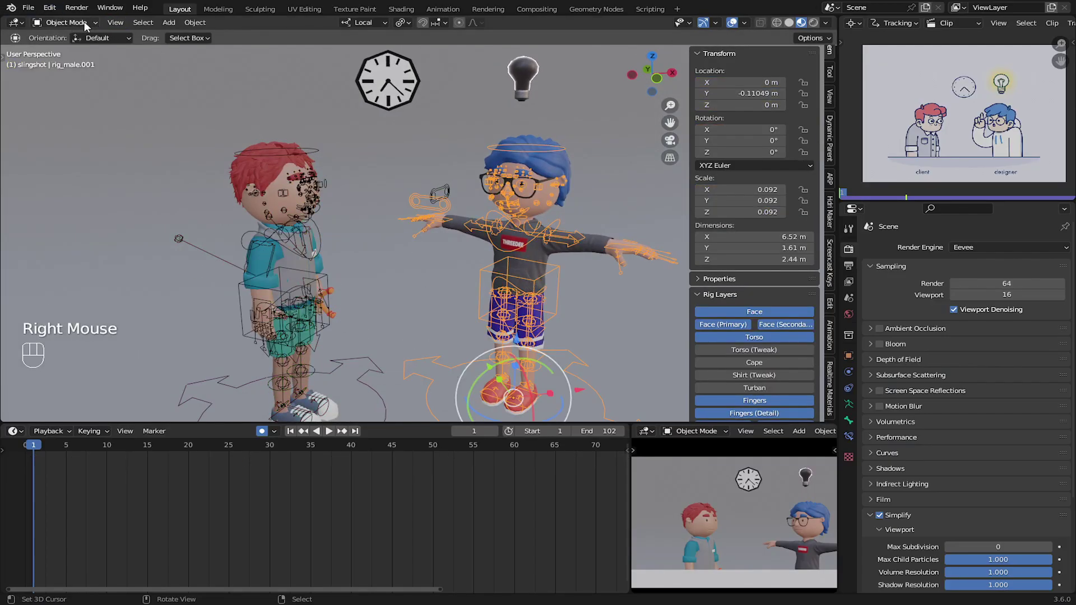
{"action": "left_click", "coordinate": [93, 61]}
{"action": "scroll", "coordinate": [409, 261], "scroll_direction": "up", "scroll_amount": 2}
{"action": "middle_click_drag", "start_coordinate": [617, 243], "coordinate": [256, 371], "text": "shift"}
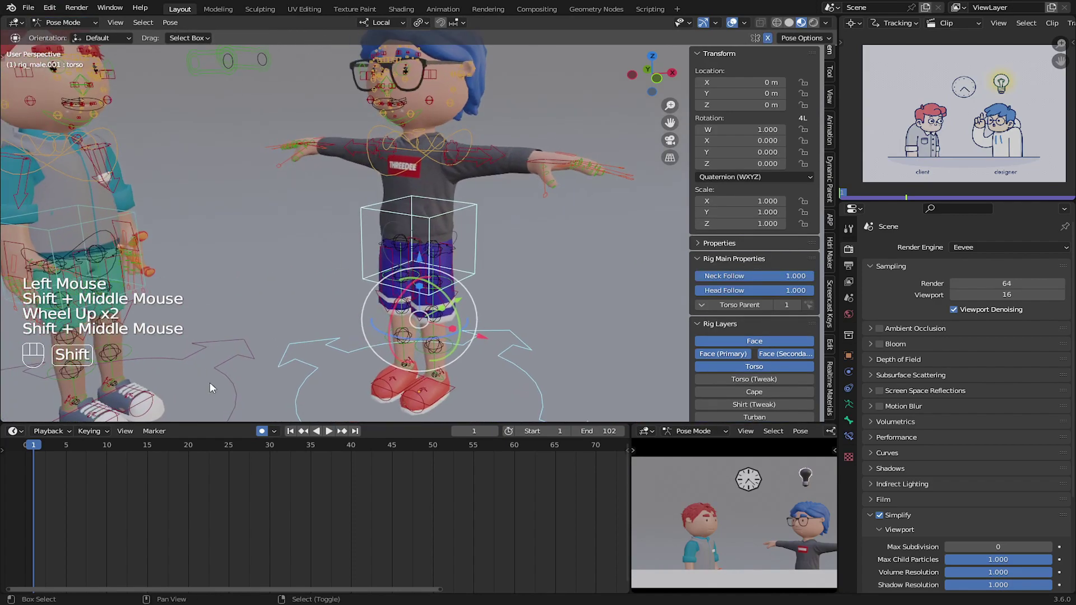
{"action": "right_click", "coordinate": [530, 168]}
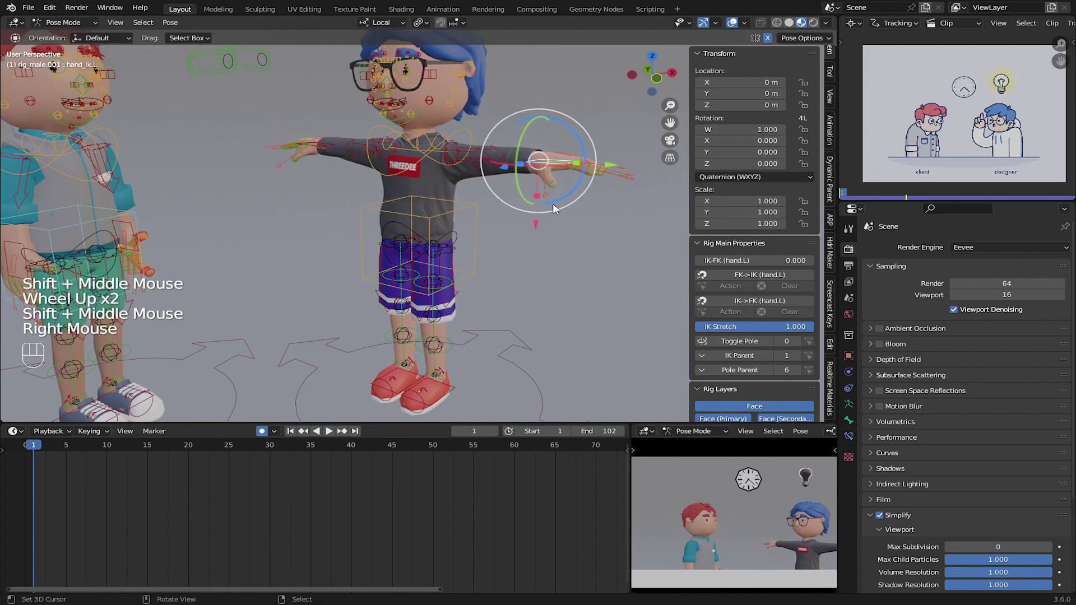
{"action": "key", "text": "g"}
{"action": "key", "text": "g"}
{"action": "right_click", "coordinate": [445, 325]}
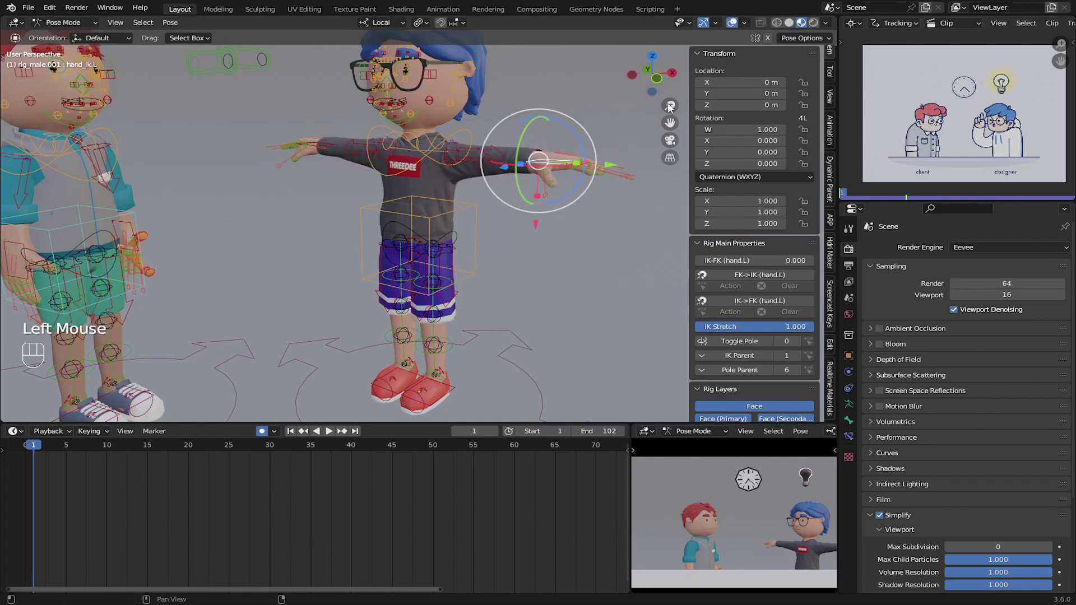
{"action": "key", "text": "g"}
{"action": "right_click", "coordinate": [404, 205]}
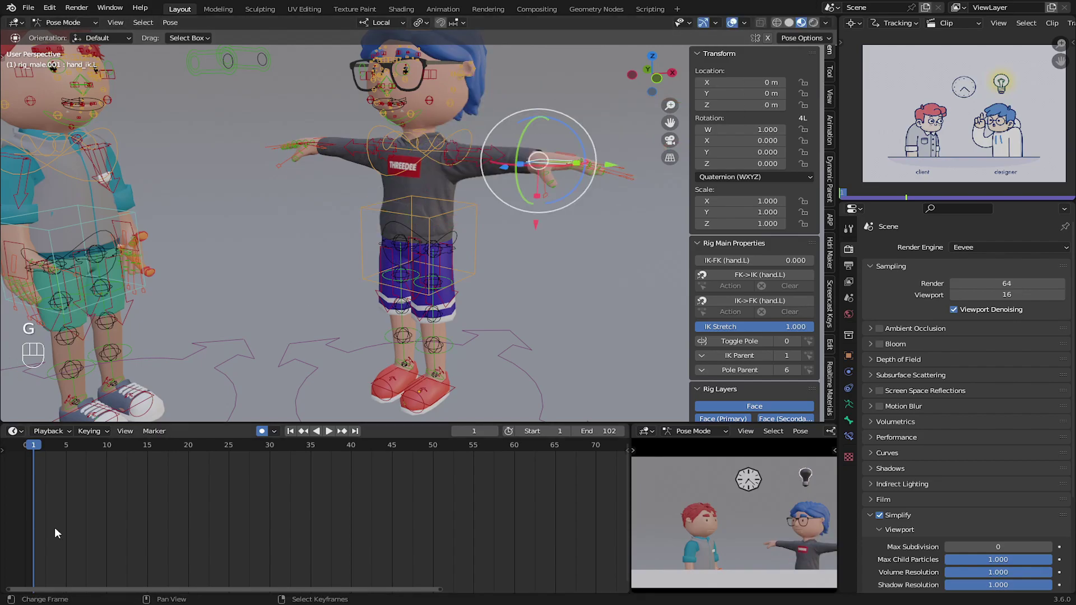
- Set Toggle Pole to 1 for the designer's left and right hand IK controls
{"action": "middle_click_drag", "start_coordinate": [55, 526], "coordinate": [183, 519]}
{"action": "scroll", "coordinate": [182, 519], "scroll_direction": "up", "scroll_amount": 2}
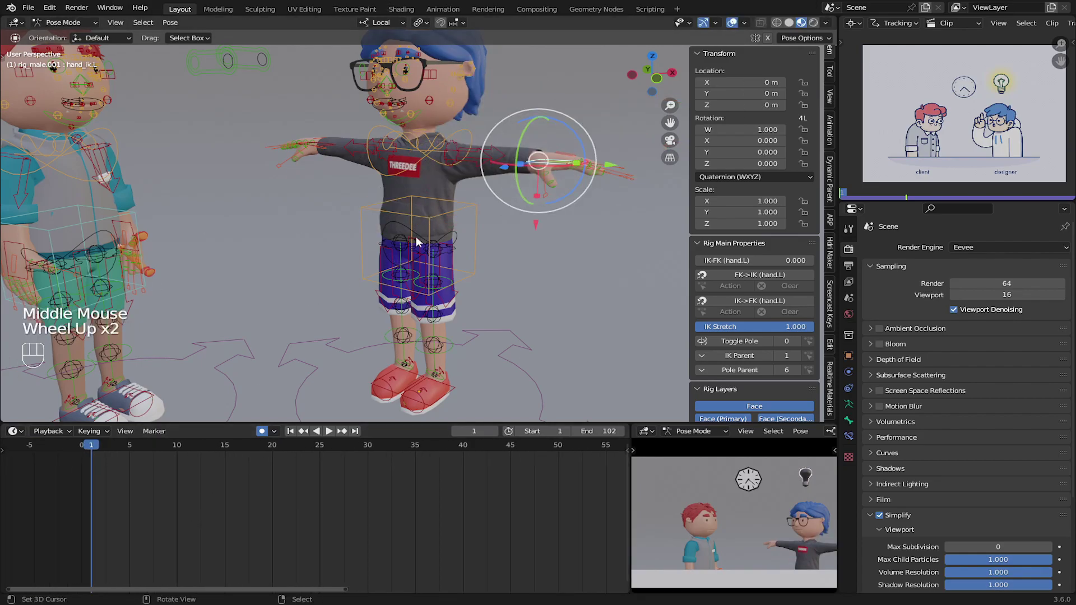
{"action": "middle_click_drag", "start_coordinate": [519, 197], "coordinate": [420, 246], "text": "shift"}
{"action": "scroll", "coordinate": [453, 297], "scroll_direction": "up", "scroll_amount": 1}
{"action": "scroll", "coordinate": [416, 248], "scroll_direction": "up", "scroll_amount": 1}
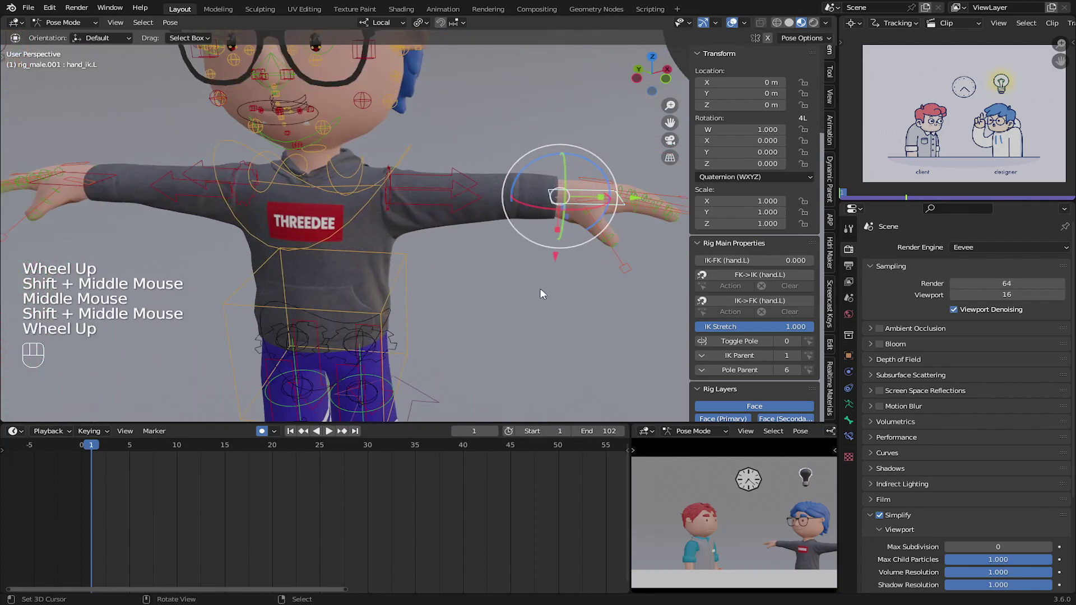
{"action": "left_click_drag", "start_coordinate": [556, 257], "coordinate": [552, 296]}
{"action": "right_click", "coordinate": [552, 297]}
{"action": "double_click", "coordinate": [798, 338]}
{"action": "middle_click_drag", "start_coordinate": [63, 185], "coordinate": [210, 200], "text": "shift"}
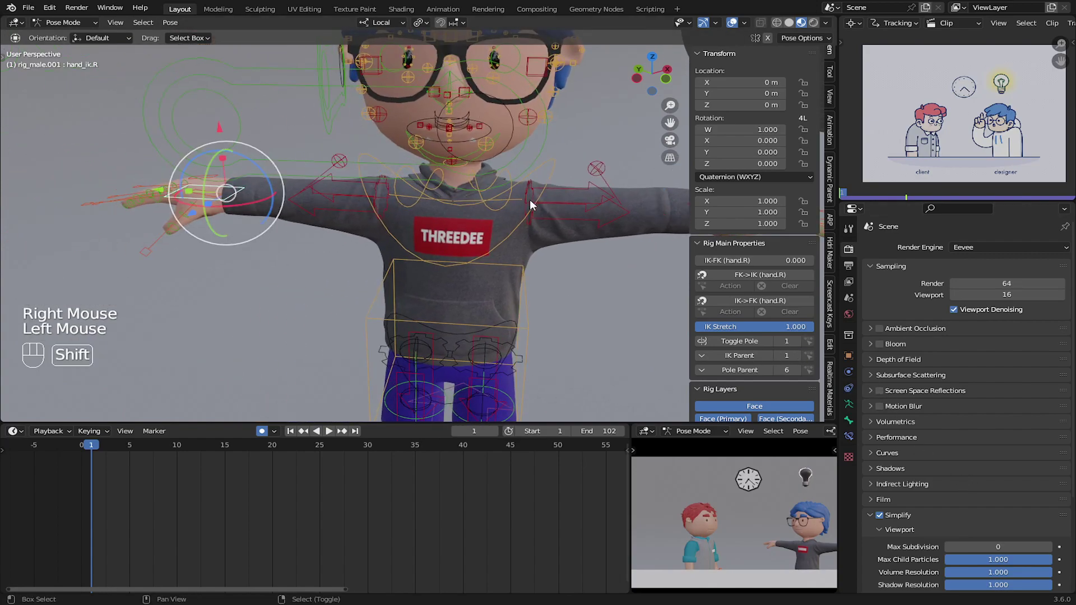
{"action": "middle_click_drag", "start_coordinate": [529, 200], "coordinate": [584, 214], "text": "shift"}
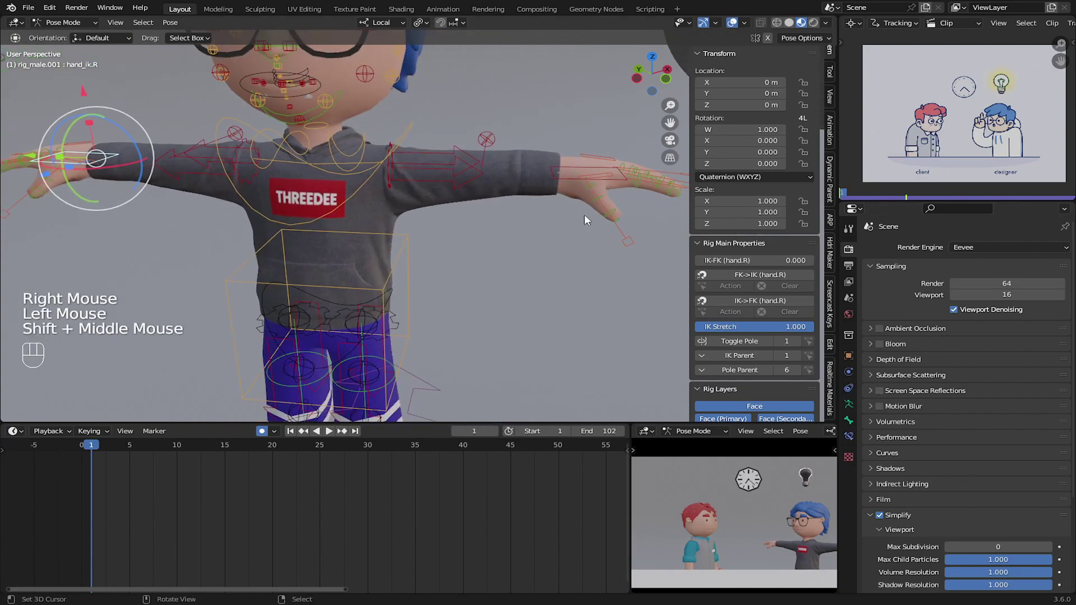
- Lower the designer's left hand IK control from the T-pose to beside the hip and rotate the hand downward at frame 1
{"action": "right_click", "coordinate": [560, 177]}
{"action": "key", "text": "g"}
{"action": "left_click", "coordinate": [495, 308]}
{"action": "middle_click_drag", "start_coordinate": [496, 307], "coordinate": [533, 251]}
{"action": "key", "text": "g"}
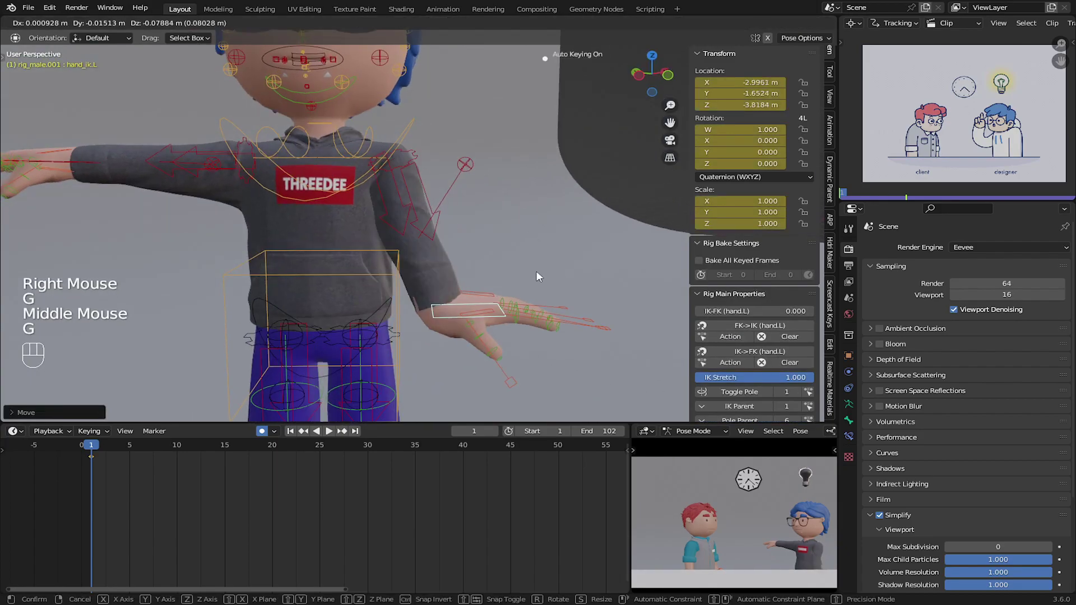
{"action": "left_click_drag", "start_coordinate": [469, 275], "coordinate": [501, 340]}
{"action": "middle_click_drag", "start_coordinate": [501, 339], "coordinate": [378, 293]}
{"action": "scroll", "coordinate": [378, 293], "scroll_direction": "up", "scroll_amount": 1}
{"action": "middle_click_drag", "start_coordinate": [379, 294], "coordinate": [367, 305]}
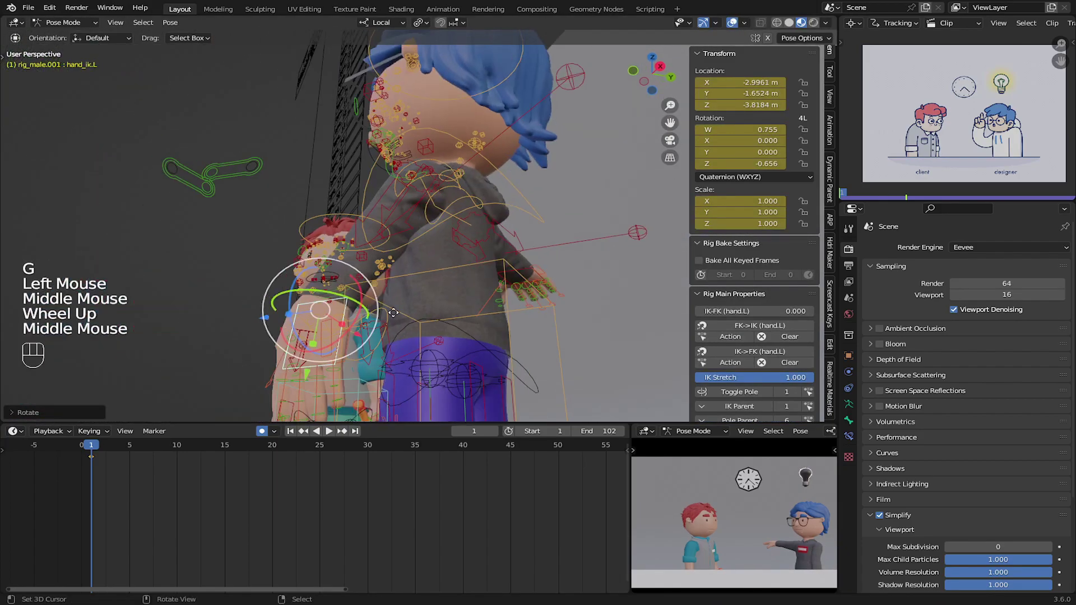
- Refine the designer's left hand placement from several sides so the arm hangs naturally along the body
{"action": "key", "text": "g"}
{"action": "left_click", "coordinate": [450, 324]}
{"action": "middle_click_drag", "start_coordinate": [450, 324], "coordinate": [415, 343]}
{"action": "key", "text": "g"}
{"action": "left_click", "coordinate": [314, 245]}
{"action": "middle_click_drag", "start_coordinate": [315, 246], "coordinate": [392, 245]}
{"action": "middle_click_drag", "start_coordinate": [392, 244], "coordinate": [476, 247]}
{"action": "scroll", "coordinate": [403, 251], "scroll_direction": "down", "scroll_amount": 1}
{"action": "middle_click_drag", "start_coordinate": [392, 251], "coordinate": [457, 275]}
{"action": "scroll", "coordinate": [448, 259], "scroll_direction": "up", "scroll_amount": 1}
{"action": "left_click_drag", "start_coordinate": [428, 358], "coordinate": [429, 347]}
{"action": "middle_click_drag", "start_coordinate": [386, 247], "coordinate": [414, 241]}
{"action": "left_click_drag", "start_coordinate": [344, 306], "coordinate": [337, 307]}
- Adjust another control of the designer's left arm and fine-tune the lowered hand's pose
{"action": "right_click", "coordinate": [326, 204]}
{"action": "left_click_drag", "start_coordinate": [314, 110], "coordinate": [324, 112]}
{"action": "left_click_drag", "start_coordinate": [351, 130], "coordinate": [360, 138]}
{"action": "right_click", "coordinate": [415, 302]}
{"action": "middle_click_drag", "start_coordinate": [468, 301], "coordinate": [364, 303]}
{"action": "middle_click_drag", "start_coordinate": [364, 303], "coordinate": [381, 285], "text": "shift"}
{"action": "middle_click_drag", "start_coordinate": [381, 285], "coordinate": [370, 297]}
{"action": "left_click_drag", "start_coordinate": [385, 295], "coordinate": [385, 299]}
{"action": "left_click_drag", "start_coordinate": [305, 242], "coordinate": [303, 243]}
{"action": "middle_click_drag", "start_coordinate": [305, 244], "coordinate": [381, 236]}
{"action": "left_click_drag", "start_coordinate": [338, 241], "coordinate": [274, 197]}
{"action": "middle_click_drag", "start_coordinate": [275, 196], "coordinate": [330, 224], "text": "shift"}
- Move the designer's right hand IK control in toward the body and rotate it so the fingers point upward
{"action": "right_click", "coordinate": [182, 145]}
{"action": "left_click_drag", "start_coordinate": [133, 146], "coordinate": [206, 161]}
{"action": "middle_click_drag", "start_coordinate": [224, 185], "coordinate": [314, 202]}
{"action": "left_click_drag", "start_coordinate": [306, 246], "coordinate": [314, 281]}
{"action": "left_click_drag", "start_coordinate": [336, 319], "coordinate": [314, 305]}
{"action": "middle_click_drag", "start_coordinate": [335, 314], "coordinate": [358, 269]}
{"action": "key", "text": "r"}
{"action": "left_click_drag", "start_coordinate": [336, 280], "coordinate": [377, 305]}
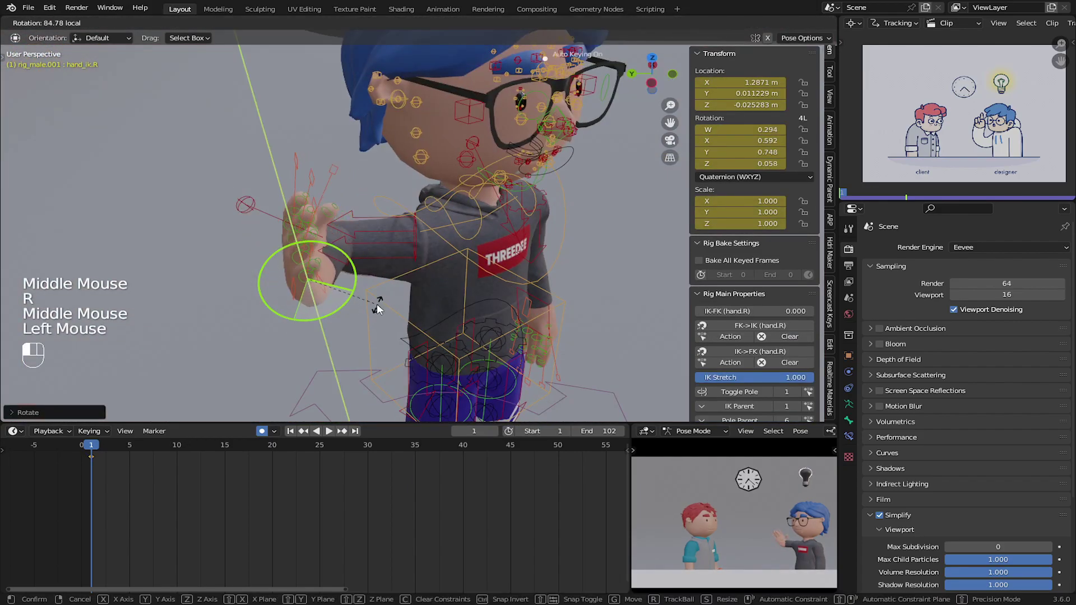
- Raise the designer's right hand with the elbow bent and correct its tilt
{"action": "right_click", "coordinate": [283, 269]}
{"action": "key", "text": "g"}
{"action": "right_click", "coordinate": [268, 186]}
{"action": "key", "text": "g"}
{"action": "left_click", "coordinate": [277, 195]}
{"action": "middle_click_drag", "start_coordinate": [277, 195], "coordinate": [336, 224]}
{"action": "left_click_drag", "start_coordinate": [280, 237], "coordinate": [291, 233]}
- Move and rotate the designer's right hand IK control into place beside the head
{"action": "key", "text": "g"}
{"action": "scroll", "coordinate": [385, 251], "scroll_direction": "down", "scroll_amount": 1}
{"action": "key", "text": "g"}
{"action": "scroll", "coordinate": [392, 224], "scroll_direction": "up", "scroll_amount": 2}
{"action": "key", "text": "g"}
{"action": "left_click", "coordinate": [421, 212]}
{"action": "scroll", "coordinate": [421, 219], "scroll_direction": "down", "scroll_amount": 2}
{"action": "middle_click_drag", "start_coordinate": [392, 225], "coordinate": [529, 250]}
{"action": "key", "text": "r"}
{"action": "key", "text": "g"}
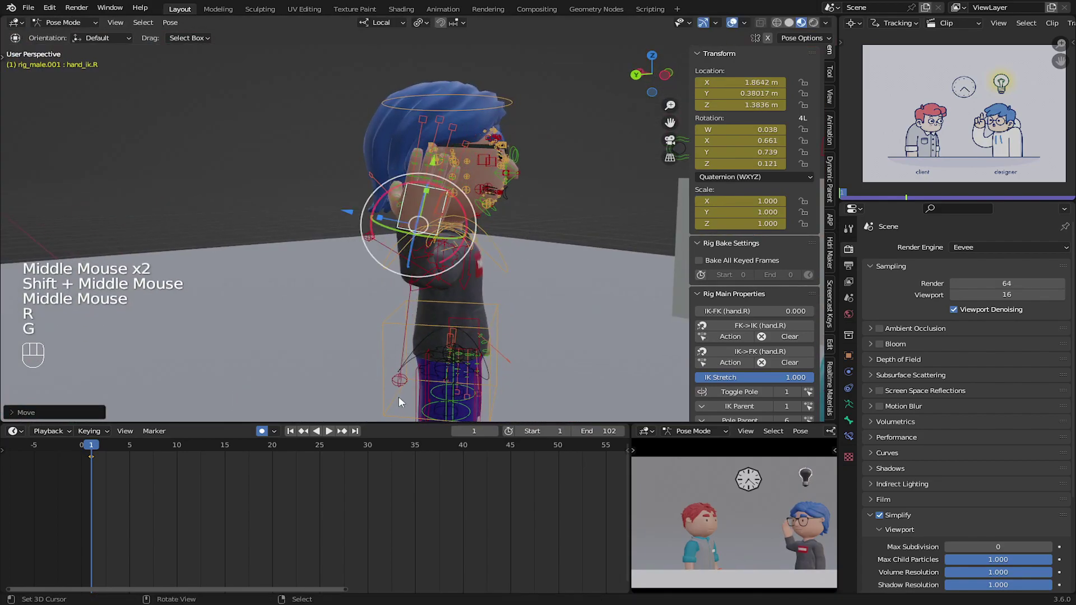
- Move the pole target of the designer's right arm to aim the elbow, and raise the right hand slightly
{"action": "right_click", "coordinate": [402, 380]}
{"action": "key", "text": "g"}
{"action": "middle_click_drag", "start_coordinate": [313, 280], "coordinate": [408, 294]}
{"action": "middle_click_drag", "start_coordinate": [282, 180], "coordinate": [291, 204]}
{"action": "middle_click_drag", "start_coordinate": [291, 205], "coordinate": [272, 241], "text": "shift"}
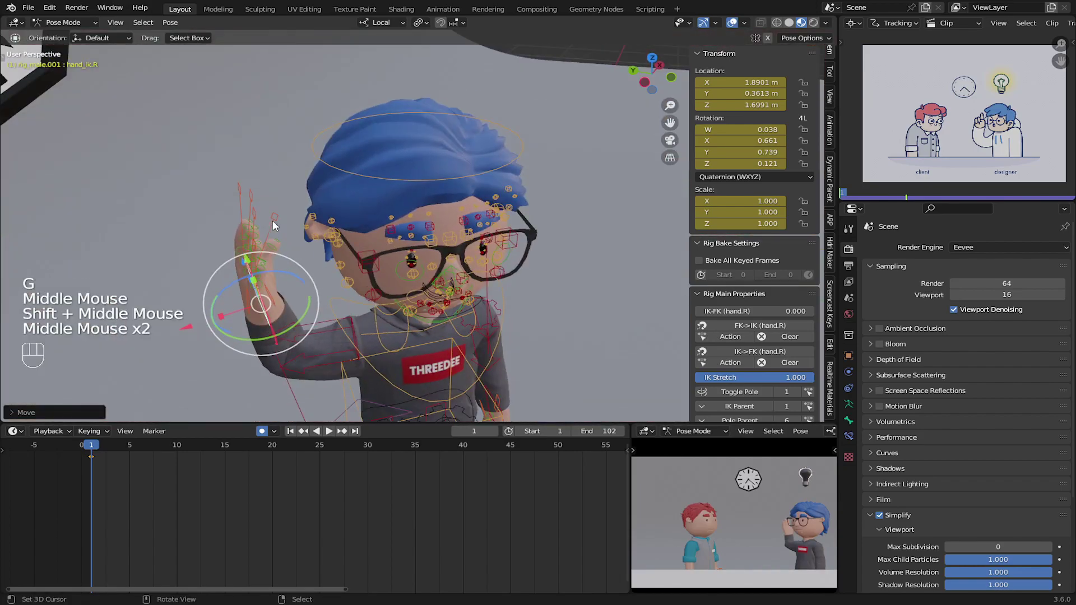
- Select the middle, ring and pinky master controls of the designer's right hand and scale them down to curl the fingers
{"action": "right_click", "coordinate": [255, 218]}
{"action": "right_click", "coordinate": [240, 198], "text": "shift"}
{"action": "middle_click_drag", "start_coordinate": [239, 197], "coordinate": [298, 222]}
{"action": "key", "text": "s"}
{"action": "middle_click_drag", "start_coordinate": [298, 222], "coordinate": [300, 168]}
{"action": "key", "text": "b"}
{"action": "key", "text": "s"}
{"action": "right_click", "coordinate": [271, 195], "text": "shift"}
{"action": "key", "text": "s"}
{"action": "left_click", "coordinate": [360, 287]}
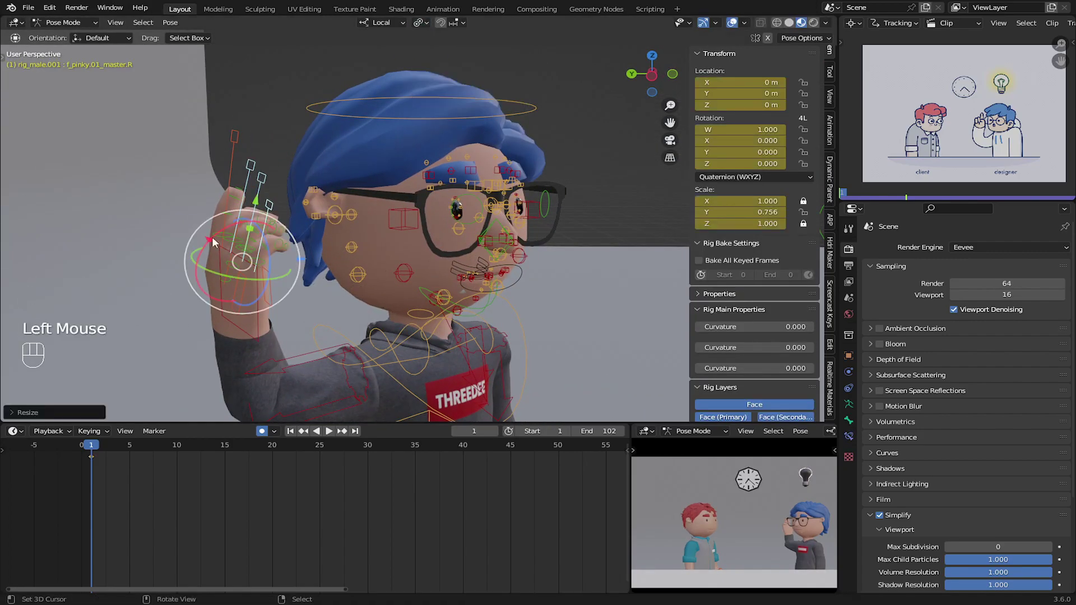
- Rotate and scale the designer's right-hand finger controls further to fold the fingers into the palm, leaving the index finger raised
{"action": "left_click_drag", "start_coordinate": [196, 264], "coordinate": [219, 230]}
{"action": "middle_click_drag", "start_coordinate": [235, 236], "coordinate": [286, 241]}
{"action": "key", "text": "s"}
{"action": "left_click", "coordinate": [291, 235]}
{"action": "scroll", "coordinate": [252, 213], "scroll_direction": "up", "scroll_amount": 4}
{"action": "middle_click_drag", "start_coordinate": [224, 190], "coordinate": [314, 213], "text": "shift"}
{"action": "left_click_drag", "start_coordinate": [224, 116], "coordinate": [249, 125]}
{"action": "key", "text": "s"}
{"action": "left_click", "coordinate": [242, 150]}
{"action": "middle_click_drag", "start_coordinate": [238, 169], "coordinate": [210, 290]}
- Rotate and scale the designer's right thumb master control to bend the thumb over the curled fingers
{"action": "right_click", "coordinate": [230, 152]}
{"action": "scroll", "coordinate": [247, 162], "scroll_direction": "down", "scroll_amount": 3}
{"action": "left_click_drag", "start_coordinate": [270, 174], "coordinate": [280, 193]}
{"action": "middle_click_drag", "start_coordinate": [280, 193], "coordinate": [394, 263]}
{"action": "right_click", "coordinate": [395, 257]}
{"action": "key", "text": "s"}
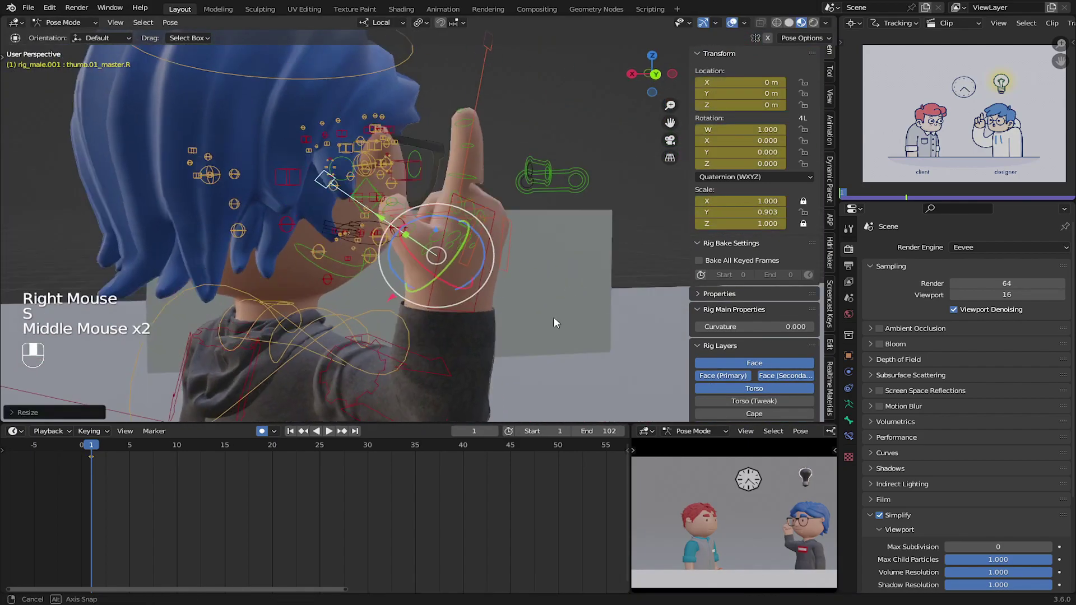
- Rotate and reposition the designer's right thumb controls to tuck the thumb against the folded fingers
{"action": "key", "text": "r"}
{"action": "middle_click_drag", "start_coordinate": [448, 314], "coordinate": [372, 311]}
{"action": "left_click_drag", "start_coordinate": [372, 310], "coordinate": [353, 302]}
{"action": "middle_click_drag", "start_coordinate": [348, 269], "coordinate": [401, 288]}
{"action": "right_click", "coordinate": [402, 288]}
{"action": "key", "text": "r"}
{"action": "middle_click_drag", "start_coordinate": [511, 307], "coordinate": [437, 292]}
{"action": "key", "text": "g"}
{"action": "left_click", "coordinate": [415, 246]}
{"action": "middle_click_drag", "start_coordinate": [414, 247], "coordinate": [499, 299]}
{"action": "key", "text": "g"}
{"action": "left_click", "coordinate": [456, 289]}
- Rotate the designer's right shoulder about 7 degrees on local Z and readjust the raised right hand
{"action": "scroll", "coordinate": [482, 274], "scroll_direction": "down", "scroll_amount": 2}
{"action": "right_click", "coordinate": [482, 315]}
{"action": "left_click_drag", "start_coordinate": [499, 299], "coordinate": [489, 294]}
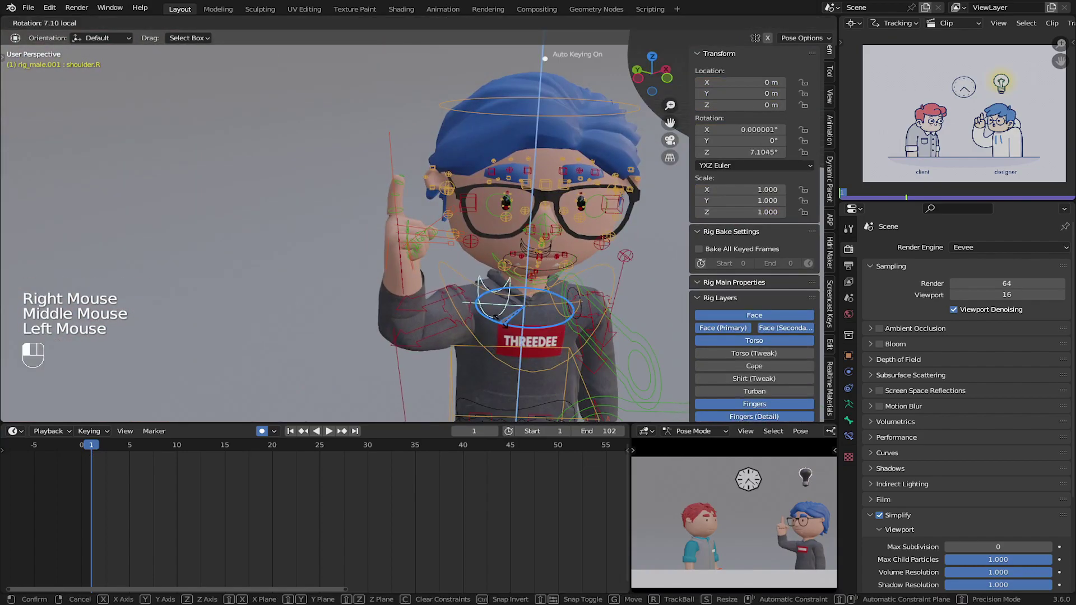
{"action": "middle_click_drag", "start_coordinate": [470, 291], "coordinate": [369, 247]}
{"action": "right_click", "coordinate": [376, 241]}
{"action": "left_click_drag", "start_coordinate": [370, 224], "coordinate": [358, 217]}
{"action": "scroll", "coordinate": [395, 219], "scroll_direction": "up", "scroll_amount": 3}
{"action": "middle_click_drag", "start_coordinate": [359, 218], "coordinate": [224, 246]}
- Return to Object Mode, reselect the designer's rig, re-enter Pose Mode and select all of its bones
{"action": "scroll", "coordinate": [396, 218], "scroll_direction": "down", "scroll_amount": 2}
{"action": "key", "text": "a"}
{"action": "scroll", "coordinate": [395, 219], "scroll_direction": "down", "scroll_amount": 2}
{"action": "right_click", "coordinate": [183, 255]}
{"action": "left_click", "coordinate": [65, 35]}
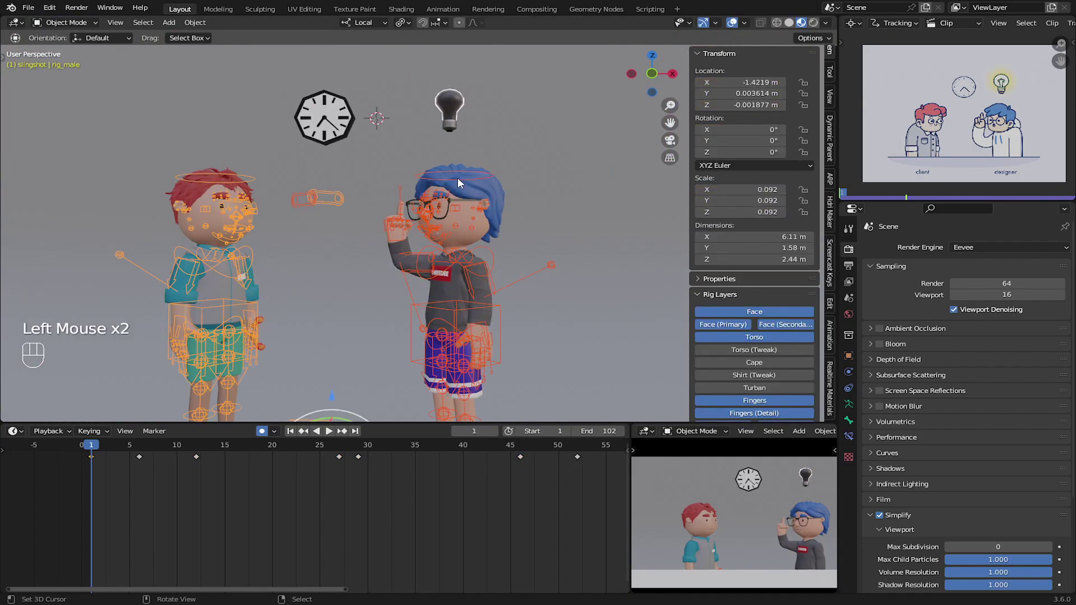
{"action": "right_click", "coordinate": [457, 177]}
{"action": "left_click", "coordinate": [68, 62]}
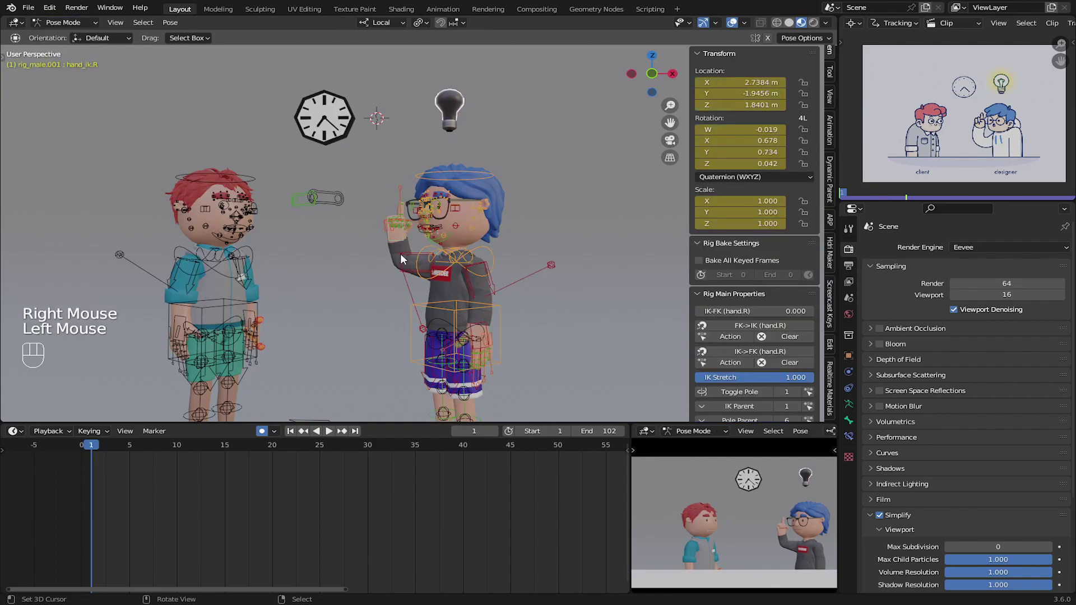
{"action": "key", "text": "a"}
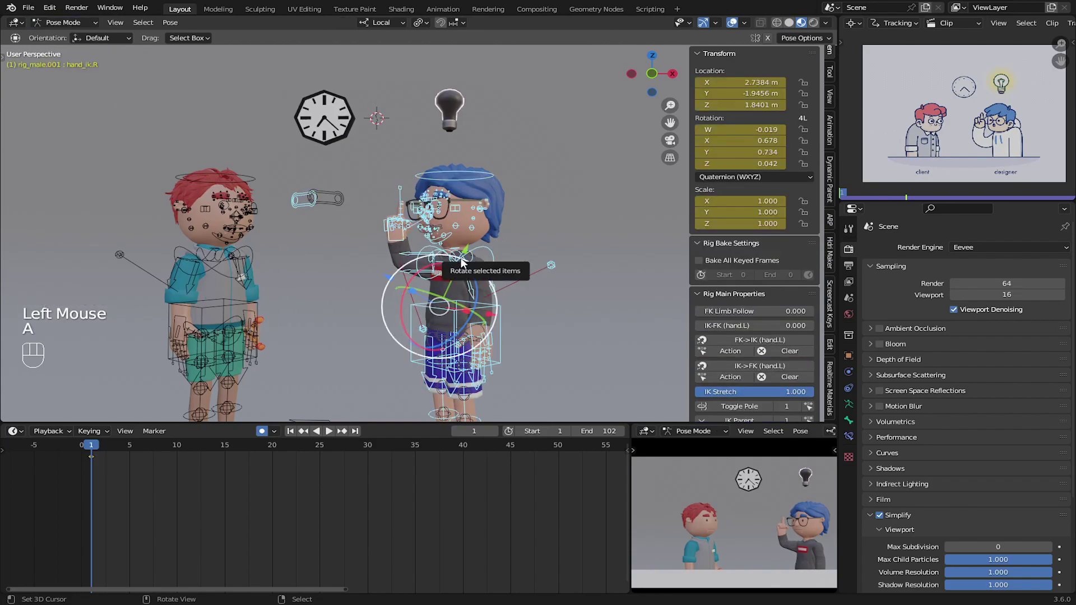
- Adjust the designer's jaw control at frame 1 to open the mouth
{"action": "scroll", "coordinate": [459, 267], "scroll_direction": "up", "scroll_amount": 2}
{"action": "middle_click_drag", "start_coordinate": [460, 267], "coordinate": [331, 172]}
{"action": "scroll", "coordinate": [362, 248], "scroll_direction": "up", "scroll_amount": 1}
{"action": "scroll", "coordinate": [392, 265], "scroll_direction": "up", "scroll_amount": 1}
{"action": "right_click", "coordinate": [355, 268]}
{"action": "left_click_drag", "start_coordinate": [349, 166], "coordinate": [349, 176]}
{"action": "left_click", "coordinate": [349, 175]}
{"action": "middle_click_drag", "start_coordinate": [350, 176], "coordinate": [383, 166]}
{"action": "left_click_drag", "start_coordinate": [381, 166], "coordinate": [381, 171]}
{"action": "middle_click_drag", "start_coordinate": [380, 170], "coordinate": [274, 235]}
- Move the designer's mouth control toward the side of the face and scale it to 0.570 on local X
{"action": "right_click", "coordinate": [479, 224]}
{"action": "key", "text": "g"}
{"action": "left_click", "coordinate": [275, 277]}
{"action": "middle_click_drag", "start_coordinate": [277, 281], "coordinate": [291, 246]}
{"action": "key", "text": "s"}
{"action": "key", "text": "x"}
{"action": "key", "text": "x"}
{"action": "left_click", "coordinate": [510, 236]}
- Shift the designer's mouth control along local Y to about 0.158 m and scale it to 1.488 on local Z
{"action": "left_click_drag", "start_coordinate": [150, 283], "coordinate": [126, 290]}
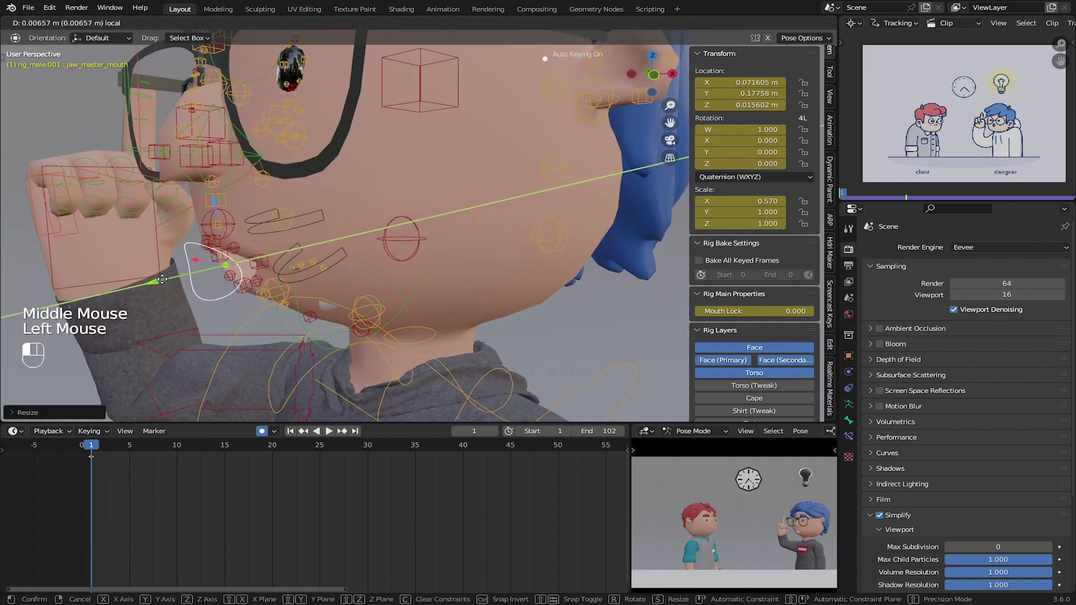
{"action": "middle_click_drag", "start_coordinate": [224, 280], "coordinate": [442, 253]}
{"action": "key", "text": "s"}
{"action": "key", "text": "z"}
{"action": "left_click", "coordinate": [552, 246]}
- Raise the viewport Max Subdivision briefly to check the designer's face, restore it to 0, and inspect the pose
{"action": "middle_click_drag", "start_coordinate": [551, 246], "coordinate": [504, 241]}
{"action": "left_click", "coordinate": [1047, 546]}
{"action": "left_click", "coordinate": [949, 546]}
{"action": "middle_click_drag", "start_coordinate": [392, 221], "coordinate": [313, 210]}
{"action": "scroll", "coordinate": [317, 210], "scroll_direction": "down", "scroll_amount": 2}
{"action": "middle_click_drag", "start_coordinate": [325, 209], "coordinate": [393, 207]}
{"action": "middle_click_drag", "start_coordinate": [392, 207], "coordinate": [414, 217]}
{"action": "middle_click_drag", "start_coordinate": [414, 217], "coordinate": [376, 203], "text": "shift"}
{"action": "middle_click_drag", "start_coordinate": [377, 203], "coordinate": [400, 222], "text": "shift"}
{"action": "middle_click_drag", "start_coordinate": [400, 221], "coordinate": [425, 233]}
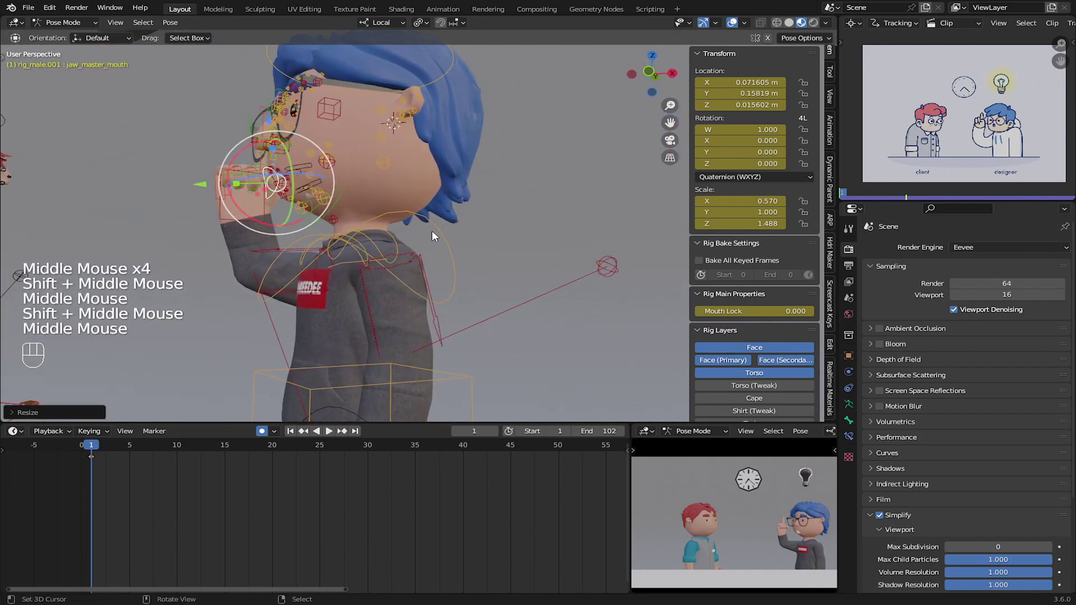
- Rotate the designer's torso slightly and tilt the neck control to about -0.010 on X
{"action": "right_click", "coordinate": [397, 353]}
{"action": "left_click_drag", "start_coordinate": [336, 321], "coordinate": [329, 313], "text": "shift"}
{"action": "middle_click_drag", "start_coordinate": [330, 302], "coordinate": [345, 280]}
{"action": "right_click", "coordinate": [354, 234]}
{"action": "left_click_drag", "start_coordinate": [326, 205], "coordinate": [350, 197], "text": "shift"}
{"action": "left_click", "coordinate": [349, 206]}
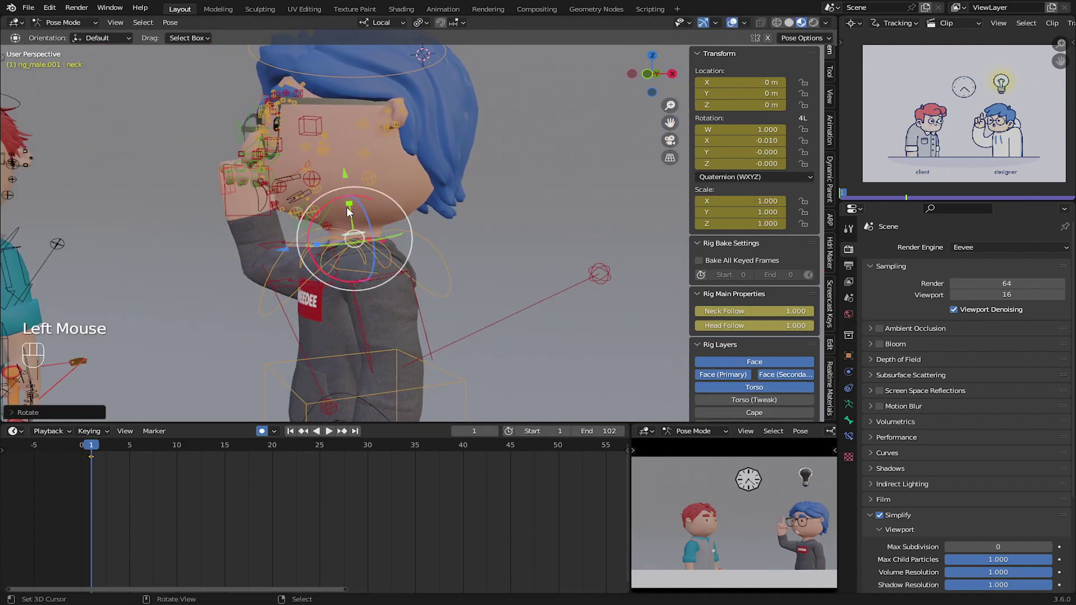
- Select all of the designer's bones and keyframe the full pose at frames 1 and 29
{"action": "key", "text": "a"}
{"action": "key", "text": "i"}
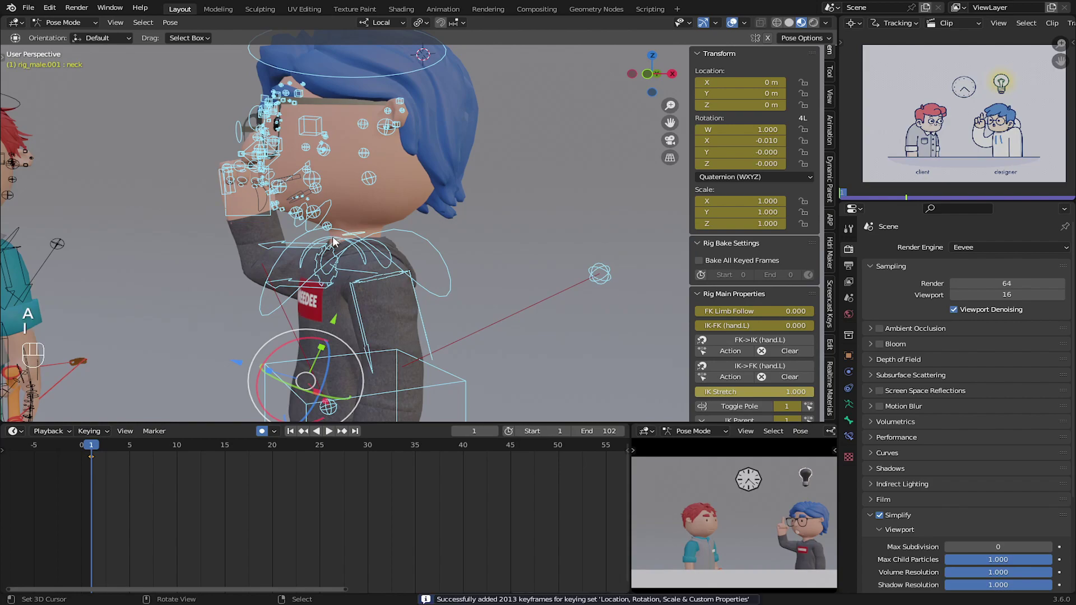
{"action": "scroll", "coordinate": [306, 294], "scroll_direction": "down", "scroll_amount": 2}
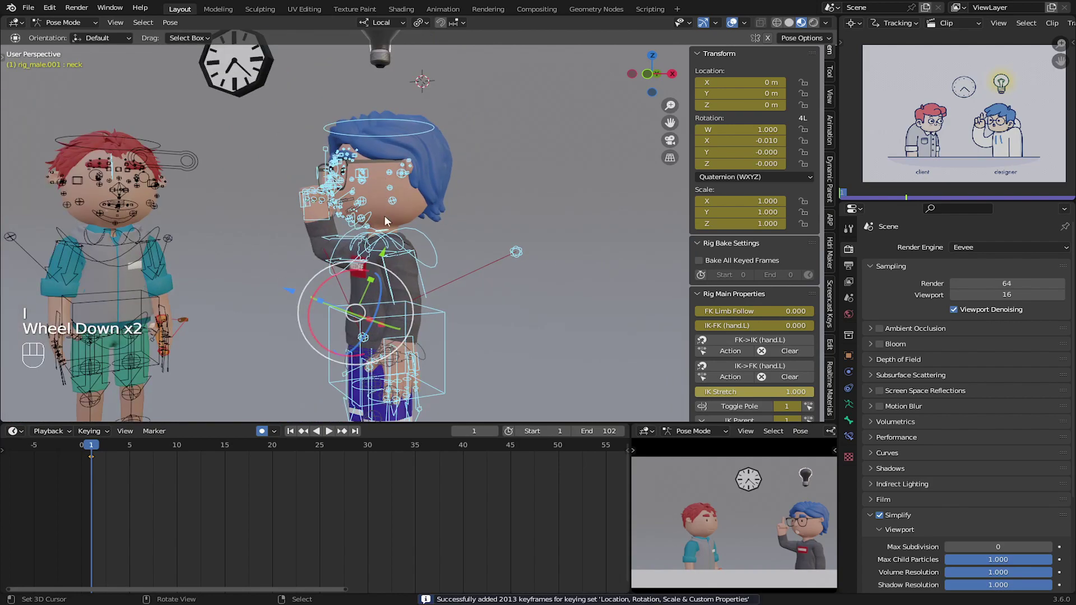
{"action": "middle_click_drag", "start_coordinate": [156, 448], "coordinate": [170, 473]}
{"action": "left_click_drag", "start_coordinate": [143, 478], "coordinate": [376, 483]}
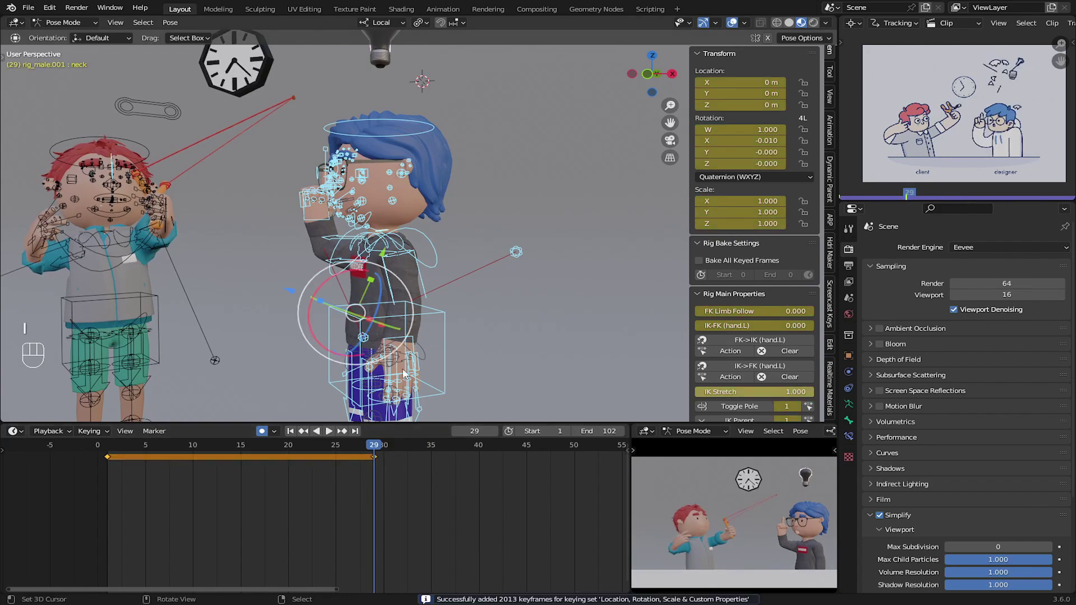
- At frame 35, move the designer's right hand control lower, beside the chin
{"action": "left_click_drag", "start_coordinate": [329, 569], "coordinate": [430, 485]}
{"action": "scroll", "coordinate": [389, 232], "scroll_direction": "up", "scroll_amount": 2}
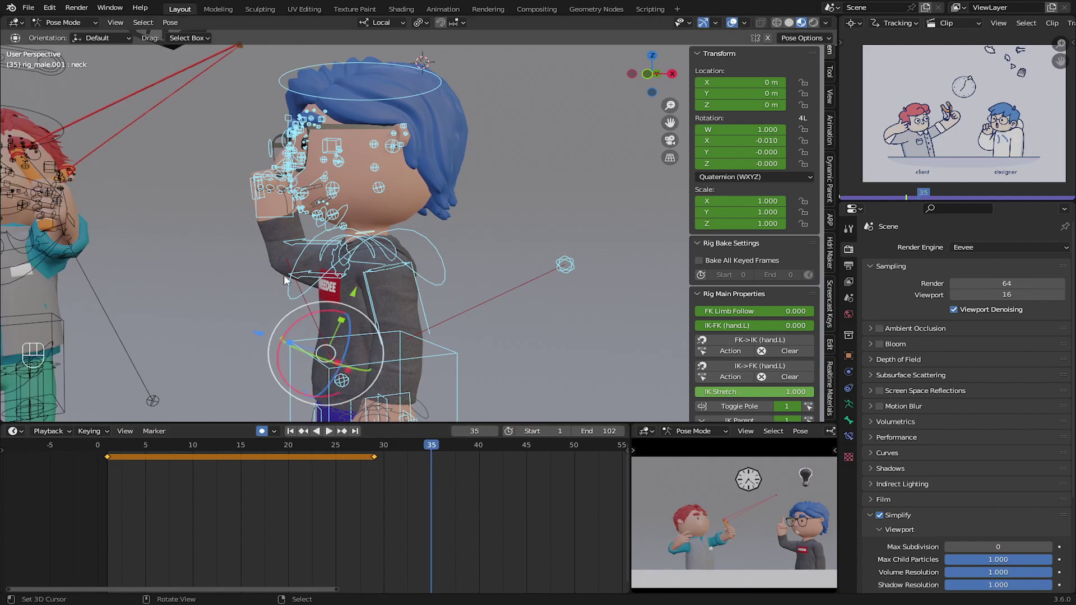
{"action": "right_click", "coordinate": [278, 217]}
{"action": "middle_click_drag", "start_coordinate": [278, 217], "coordinate": [313, 211]}
{"action": "key", "text": "g"}
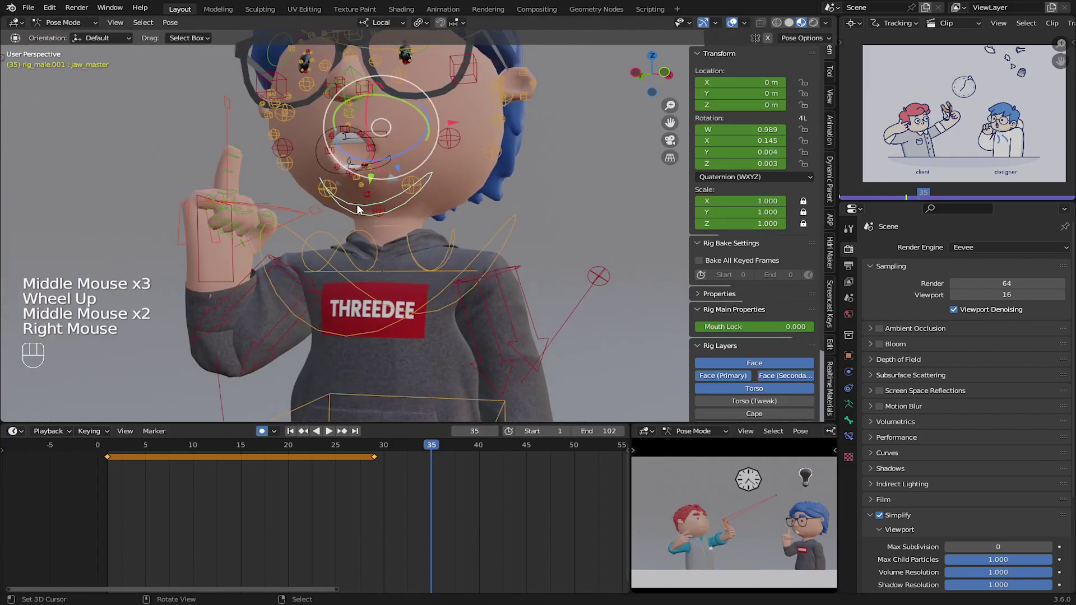
- At frame 35, rotate the designer's jaw to X 0.128 and move the lip-corner and upper-lip controls to reshape the mouth
{"action": "middle_click_drag", "start_coordinate": [314, 213], "coordinate": [280, 190]}
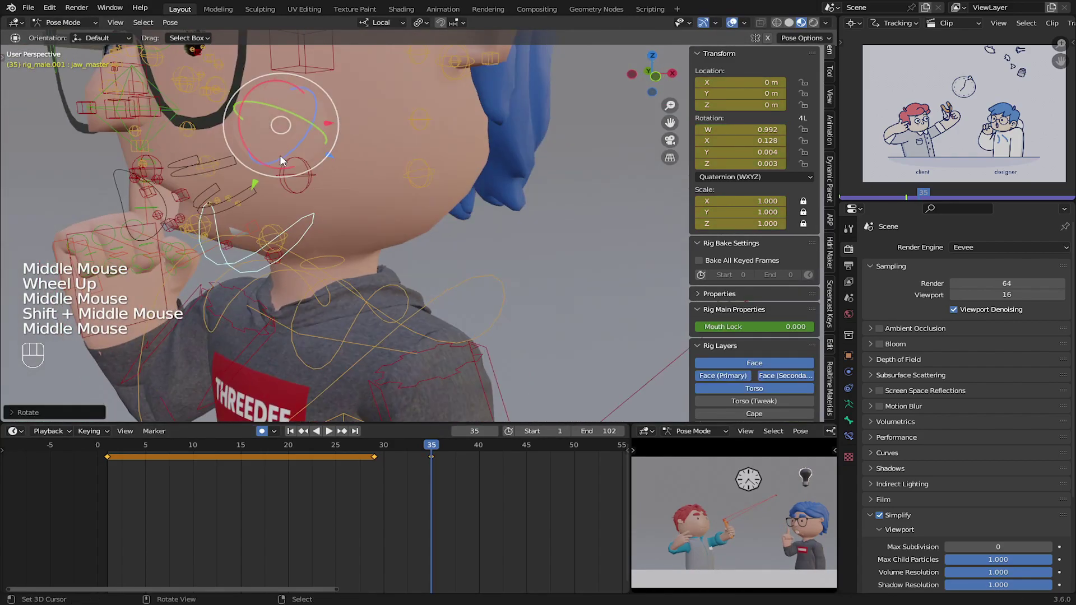
{"action": "left_click", "coordinate": [282, 190]}
{"action": "middle_click_drag", "start_coordinate": [263, 185], "coordinate": [282, 189]}
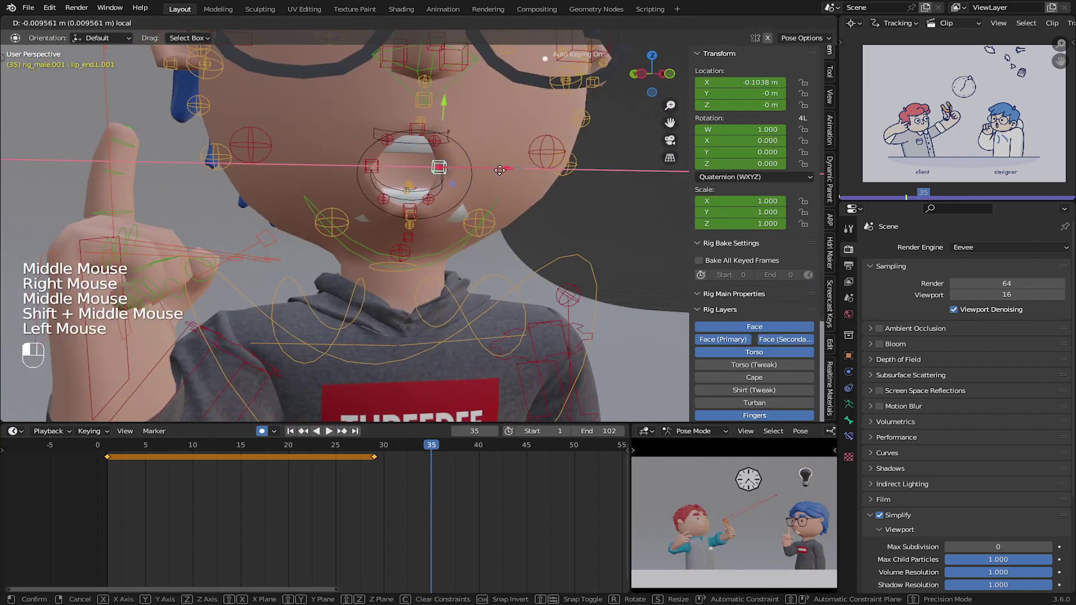
{"action": "left_click", "coordinate": [432, 185]}
{"action": "left_click", "coordinate": [438, 141]}
{"action": "right_click_drag", "start_coordinate": [439, 140], "coordinate": [503, 144]}
{"action": "left_click", "coordinate": [504, 144]}
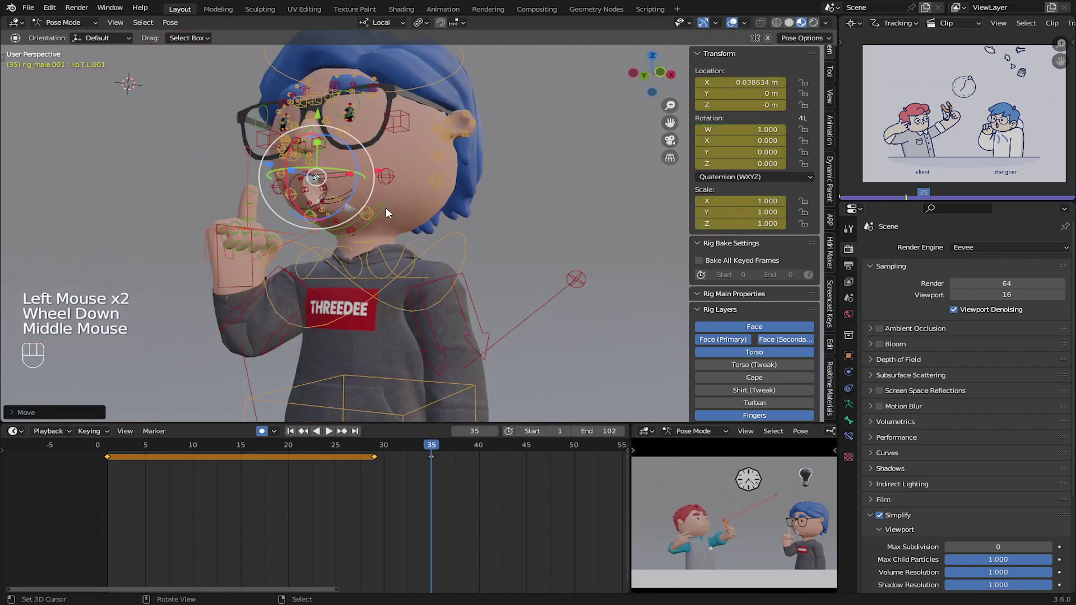
- Play and scrub the frames around 35 and nudge the designer's upper-body control slightly
{"action": "middle_click_drag", "start_coordinate": [385, 207], "coordinate": [392, 291], "text": "shift"}
{"action": "left_click", "coordinate": [393, 466]}
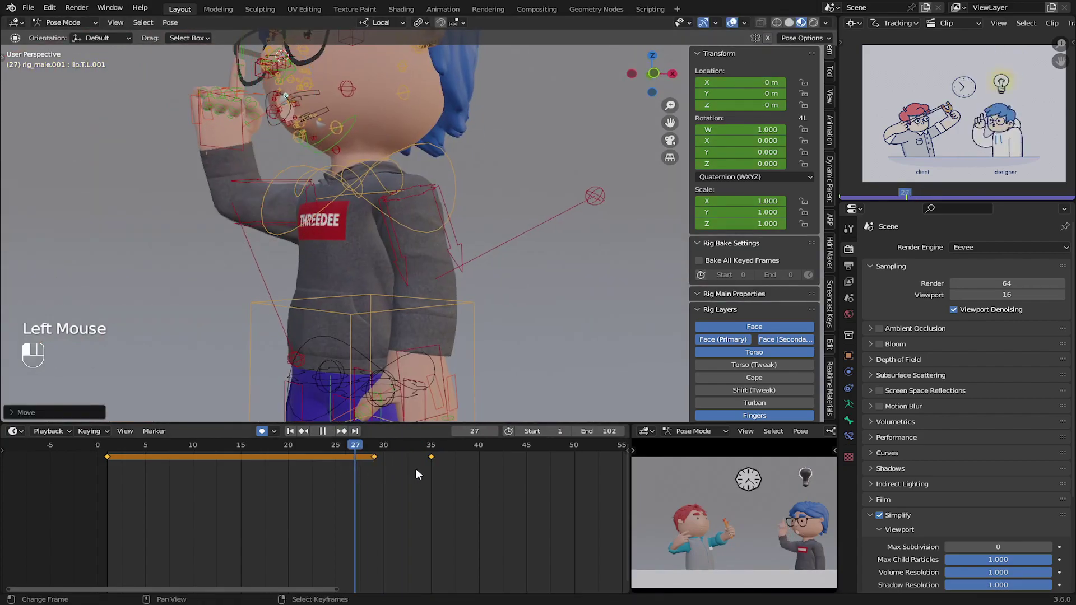
{"action": "left_click_drag", "start_coordinate": [395, 461], "coordinate": [441, 460]}
{"action": "middle_click_drag", "start_coordinate": [378, 230], "coordinate": [334, 246]}
{"action": "right_click", "coordinate": [352, 166]}
{"action": "left_click_drag", "start_coordinate": [340, 125], "coordinate": [342, 132]}
{"action": "left_click_drag", "start_coordinate": [434, 459], "coordinate": [400, 465]}
- Rotate the designer's torso control slightly at frame 36
{"action": "scroll", "coordinate": [507, 462], "scroll_direction": "down", "scroll_amount": 4}
{"action": "scroll", "coordinate": [387, 485], "scroll_direction": "down", "scroll_amount": 3}
{"action": "scroll", "coordinate": [448, 481], "scroll_direction": "up", "scroll_amount": 4}
{"action": "mouse_move", "coordinate": [328, 241]}
{"action": "middle_mouse_down"}
{"action": "mouse_move", "coordinate": [370, 241]}
{"action": "mouse_move", "coordinate": [332, 252]}
{"action": "middle_mouse_up"}
{"action": "scroll", "coordinate": [369, 241], "scroll_direction": "up", "scroll_amount": 2}
{"action": "middle_click_drag", "start_coordinate": [332, 252], "coordinate": [336, 213], "text": "shift"}
{"action": "left_click_drag", "start_coordinate": [393, 459], "coordinate": [399, 459]}
{"action": "right_click", "coordinate": [333, 370]}
{"action": "right_click", "coordinate": [332, 372]}
{"action": "middle_click_drag", "start_coordinate": [332, 372], "coordinate": [317, 308], "text": "shift"}
{"action": "left_click_drag", "start_coordinate": [326, 342], "coordinate": [330, 344], "text": "shift"}
- Review the designer's motion between frames 29 and 36 in a closer timeline view
{"action": "left_click_drag", "start_coordinate": [388, 455], "coordinate": [356, 466]}
{"action": "scroll", "coordinate": [354, 470], "scroll_direction": "up", "scroll_amount": 2}
{"action": "middle_click_drag", "start_coordinate": [352, 473], "coordinate": [258, 482]}
{"action": "left_click_drag", "start_coordinate": [275, 462], "coordinate": [348, 470]}
{"action": "scroll", "coordinate": [465, 472], "scroll_direction": "down", "scroll_amount": 2}
{"action": "scroll", "coordinate": [337, 468], "scroll_direction": "up", "scroll_amount": 2}
{"action": "scroll", "coordinate": [283, 459], "scroll_direction": "up", "scroll_amount": 3}
{"action": "left_click_drag", "start_coordinate": [319, 465], "coordinate": [244, 459]}
- Select the designer's torso and left hand controls and lower them together in Global orientation at frames 31 and 30
{"action": "left_click_drag", "start_coordinate": [307, 324], "coordinate": [310, 323]}
{"action": "right_click", "coordinate": [310, 323]}
{"action": "middle_click_drag", "start_coordinate": [328, 329], "coordinate": [366, 228], "text": "shift"}
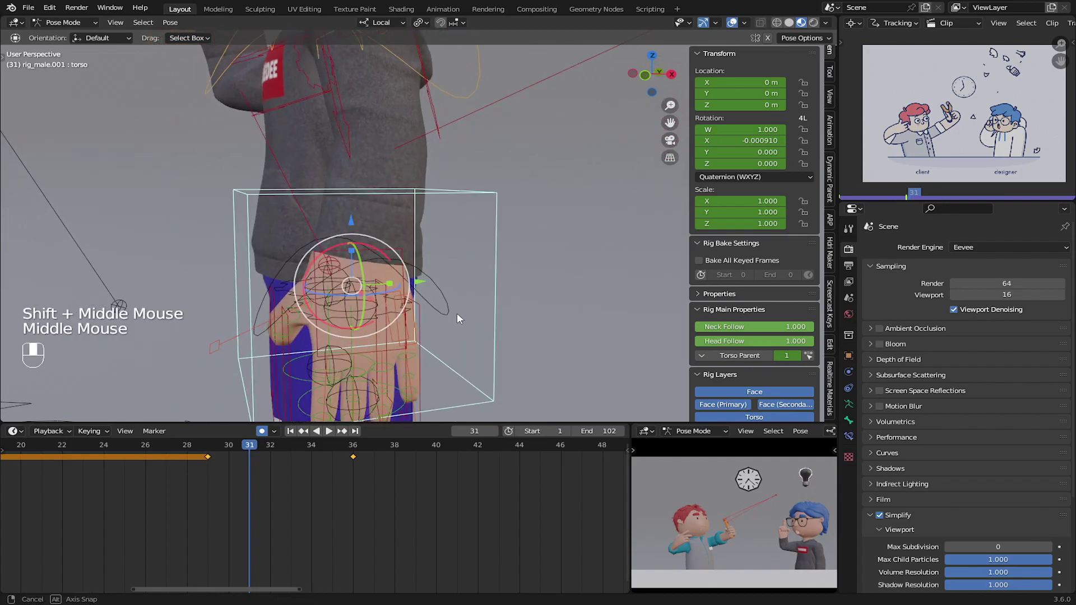
{"action": "middle_click_drag", "start_coordinate": [456, 318], "coordinate": [478, 261]}
{"action": "right_click", "coordinate": [483, 252], "text": "shift"}
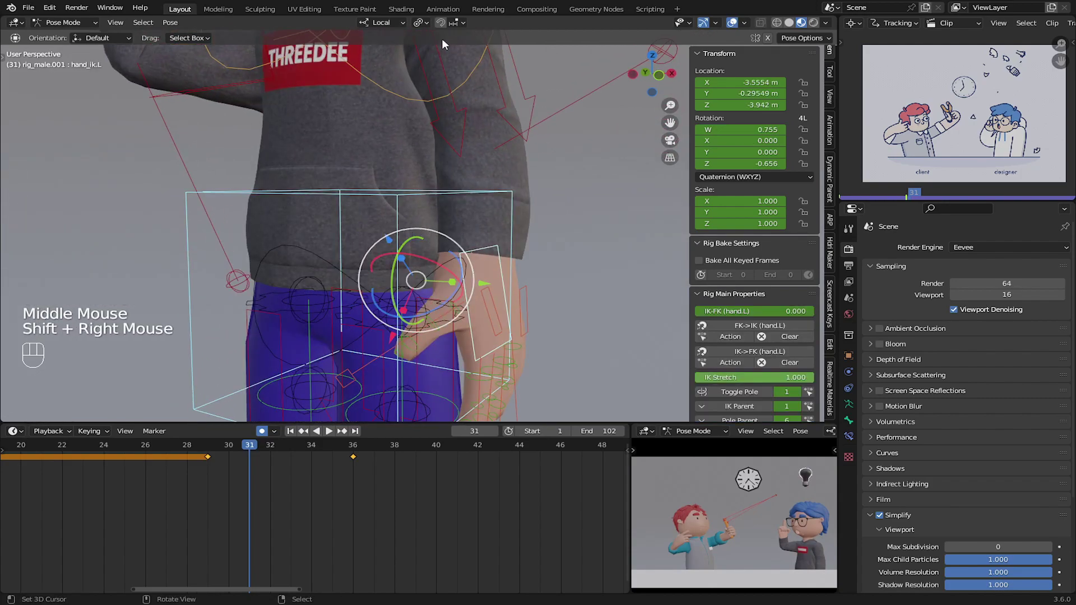
{"action": "left_click", "coordinate": [385, 23]}
{"action": "left_click", "coordinate": [369, 57]}
{"action": "left_click_drag", "start_coordinate": [413, 212], "coordinate": [413, 220]}
{"action": "mouse_move", "coordinate": [241, 468]}
{"action": "left_mouse_down"}
{"action": "mouse_move", "coordinate": [209, 469]}
{"action": "mouse_move", "coordinate": [250, 470]}
{"action": "mouse_move", "coordinate": [231, 470]}
{"action": "left_mouse_up"}
{"action": "left_click_drag", "start_coordinate": [415, 218], "coordinate": [414, 223]}
{"action": "left_click_drag", "start_coordinate": [234, 455], "coordinate": [250, 455]}
- Set the transform orientation back to Local and select only the designer's torso control
{"action": "middle_click_drag", "start_coordinate": [365, 301], "coordinate": [321, 305]}
{"action": "middle_click_drag", "start_coordinate": [424, 277], "coordinate": [348, 297]}
{"action": "left_click", "coordinate": [370, 24]}
{"action": "left_click", "coordinate": [370, 69]}
{"action": "middle_click_drag", "start_coordinate": [314, 255], "coordinate": [350, 242]}
{"action": "left_click_drag", "start_coordinate": [349, 242], "coordinate": [462, 262]}
{"action": "right_click", "coordinate": [463, 263]}
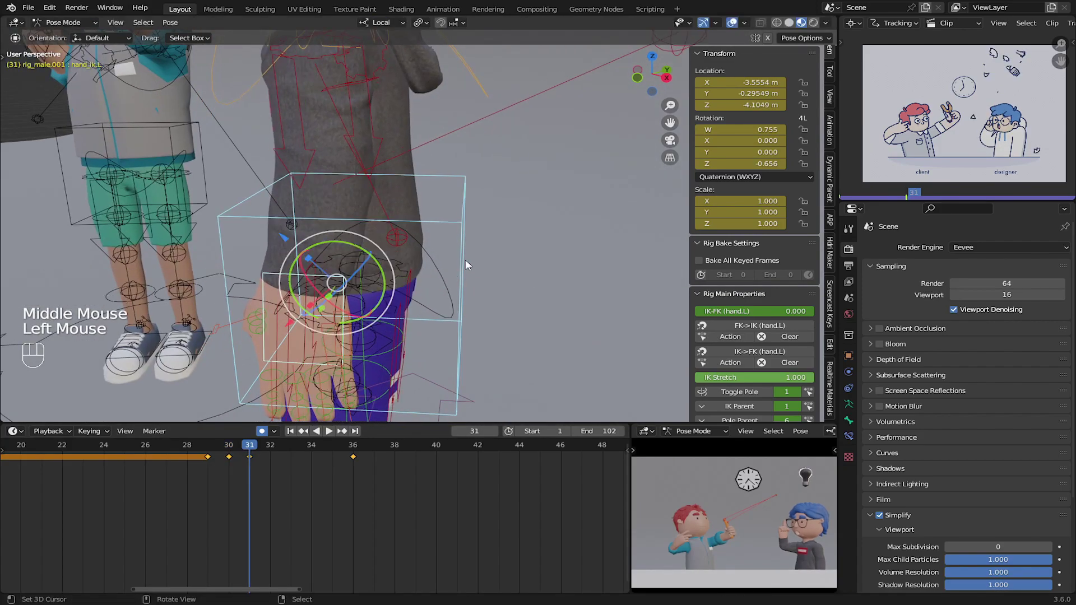
{"action": "left_click", "coordinate": [396, 238]}
{"action": "left_click_drag", "start_coordinate": [396, 242], "coordinate": [395, 257]}
{"action": "right_click", "coordinate": [396, 257]}
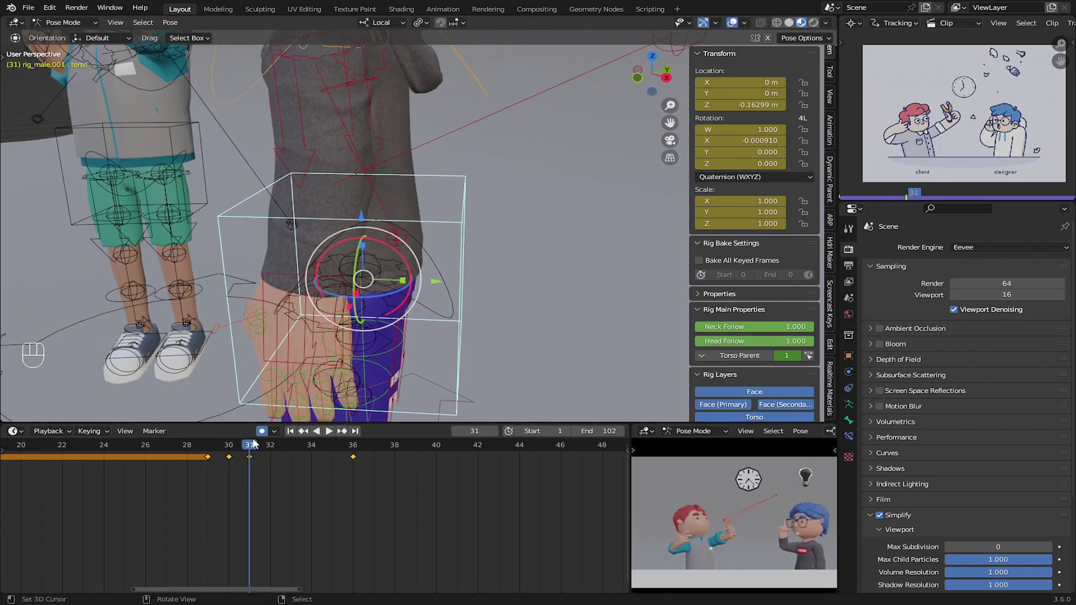
- At frame 31, rotate the designer's torso control slightly to bend the body
{"action": "key", "text": "a"}
{"action": "key", "text": "a"}
{"action": "left_click_drag", "start_coordinate": [231, 458], "coordinate": [249, 459]}
{"action": "right_click", "coordinate": [459, 215]}
{"action": "right_click", "coordinate": [460, 215]}
{"action": "left_click_drag", "start_coordinate": [388, 243], "coordinate": [389, 248], "text": "shift"}
{"action": "middle_click_drag", "start_coordinate": [358, 247], "coordinate": [392, 232]}
{"action": "left_click_drag", "start_coordinate": [354, 228], "coordinate": [354, 228], "text": "shift"}
{"action": "left_click_drag", "start_coordinate": [354, 228], "coordinate": [357, 215]}
- At frame 30, adjust the designer's torso control slightly to refine the in-between pose
{"action": "scroll", "coordinate": [365, 207], "scroll_direction": "down", "scroll_amount": 2}
{"action": "middle_click_drag", "start_coordinate": [366, 203], "coordinate": [366, 212]}
{"action": "middle_click_drag", "start_coordinate": [366, 211], "coordinate": [359, 235], "text": "shift"}
{"action": "mouse_move", "coordinate": [247, 464]}
{"action": "left_mouse_down"}
{"action": "mouse_move", "coordinate": [190, 456]}
{"action": "mouse_move", "coordinate": [230, 466]}
{"action": "left_mouse_up"}
{"action": "left_click_drag", "start_coordinate": [358, 234], "coordinate": [358, 240], "text": "shift"}
{"action": "left_click_drag", "start_coordinate": [228, 466], "coordinate": [247, 464]}
- At frame 31, shift the designer's torso slightly along local Y, fine-tune its rotation, and play back the motion
{"action": "middle_click_drag", "start_coordinate": [403, 330], "coordinate": [384, 316]}
{"action": "left_click_drag", "start_coordinate": [434, 302], "coordinate": [440, 301]}
{"action": "left_click_drag", "start_coordinate": [394, 263], "coordinate": [396, 266]}
{"action": "key", "text": "space"}
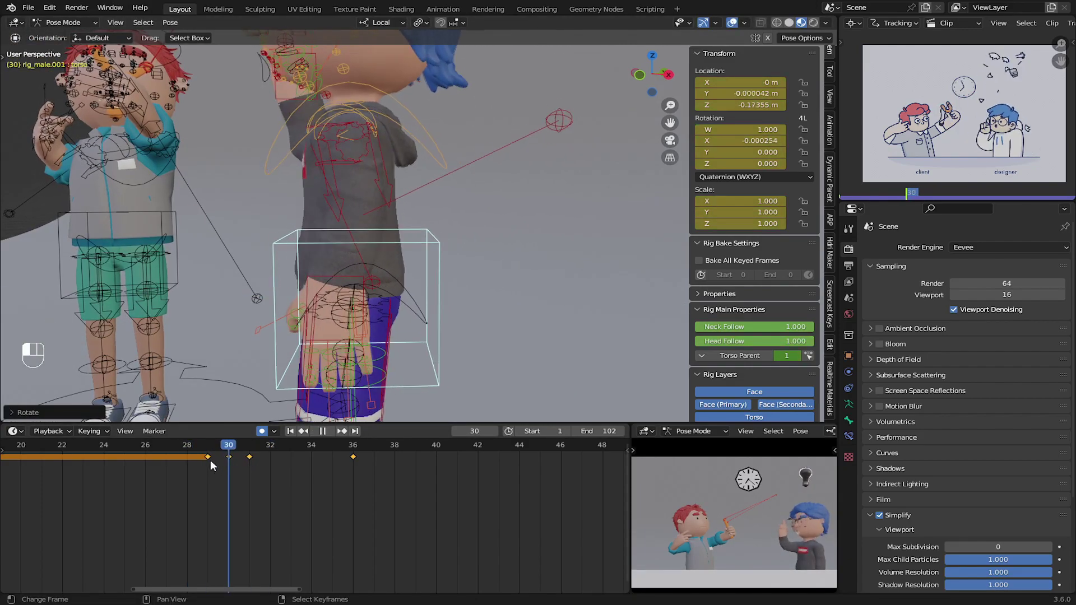
{"action": "left_click_drag", "start_coordinate": [225, 463], "coordinate": [248, 464]}
- At frame 31, shift the designer's right hand IK control slightly to follow the bending body
{"action": "middle_click_drag", "start_coordinate": [342, 224], "coordinate": [403, 227]}
{"action": "middle_click_drag", "start_coordinate": [359, 168], "coordinate": [358, 235], "text": "shift"}
{"action": "right_click", "coordinate": [261, 170]}
{"action": "middle_click_drag", "start_coordinate": [314, 185], "coordinate": [292, 182]}
{"action": "left_click_drag", "start_coordinate": [297, 181], "coordinate": [319, 181]}
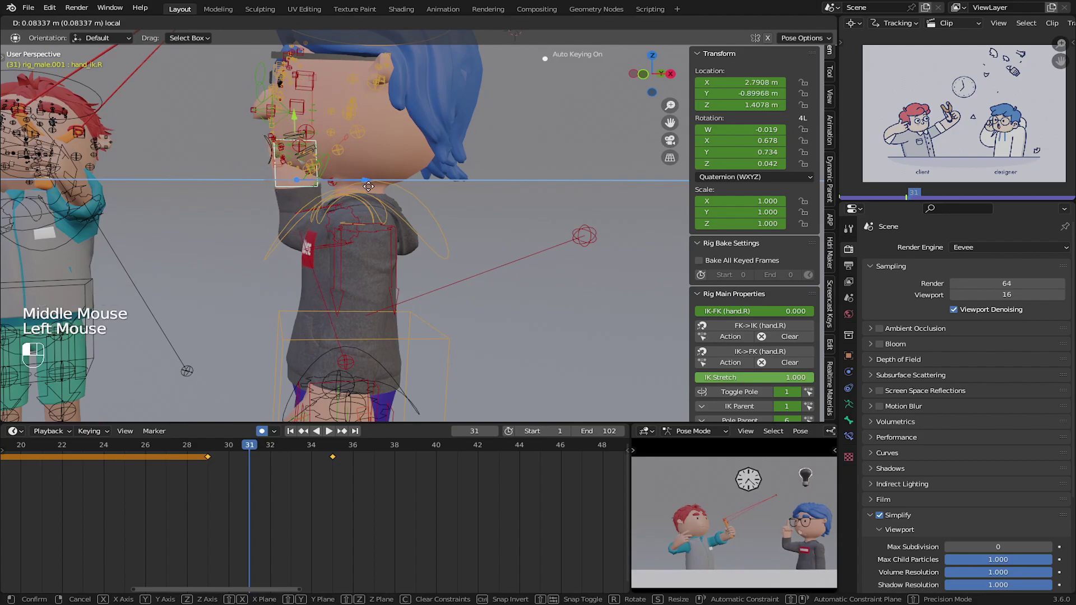
{"action": "middle_click_drag", "start_coordinate": [320, 182], "coordinate": [374, 163]}
{"action": "key", "text": "g"}
{"action": "left_click", "coordinate": [371, 167]}
- Reposition the designer's right hand IK control at the in-between frames around 33 to 35
{"action": "left_click_drag", "start_coordinate": [229, 463], "coordinate": [332, 459]}
{"action": "key", "text": "g"}
{"action": "left_click", "coordinate": [303, 236]}
{"action": "middle_click_drag", "start_coordinate": [347, 241], "coordinate": [311, 247]}
{"action": "left_click_drag", "start_coordinate": [334, 451], "coordinate": [328, 456]}
{"action": "middle_click_drag", "start_coordinate": [314, 269], "coordinate": [286, 271]}
{"action": "key", "text": "g"}
{"action": "left_click", "coordinate": [262, 291]}
- Adjust the designer's neck control slightly at frames 32 and 34 to follow through the startled motion
{"action": "left_click_drag", "start_coordinate": [231, 463], "coordinate": [271, 450]}
{"action": "right_click", "coordinate": [365, 190]}
{"action": "right_click", "coordinate": [365, 190]}
{"action": "left_click_drag", "start_coordinate": [333, 156], "coordinate": [337, 151], "text": "shift"}
{"action": "left_click_drag", "start_coordinate": [272, 453], "coordinate": [311, 453]}
{"action": "left_click_drag", "start_coordinate": [322, 156], "coordinate": [330, 159], "text": "shift"}
- Play back the designer's startled reaction repeatedly from frame 29 to review the timing
{"action": "left_click_drag", "start_coordinate": [329, 449], "coordinate": [218, 450]}
{"action": "left_click", "coordinate": [202, 451]}
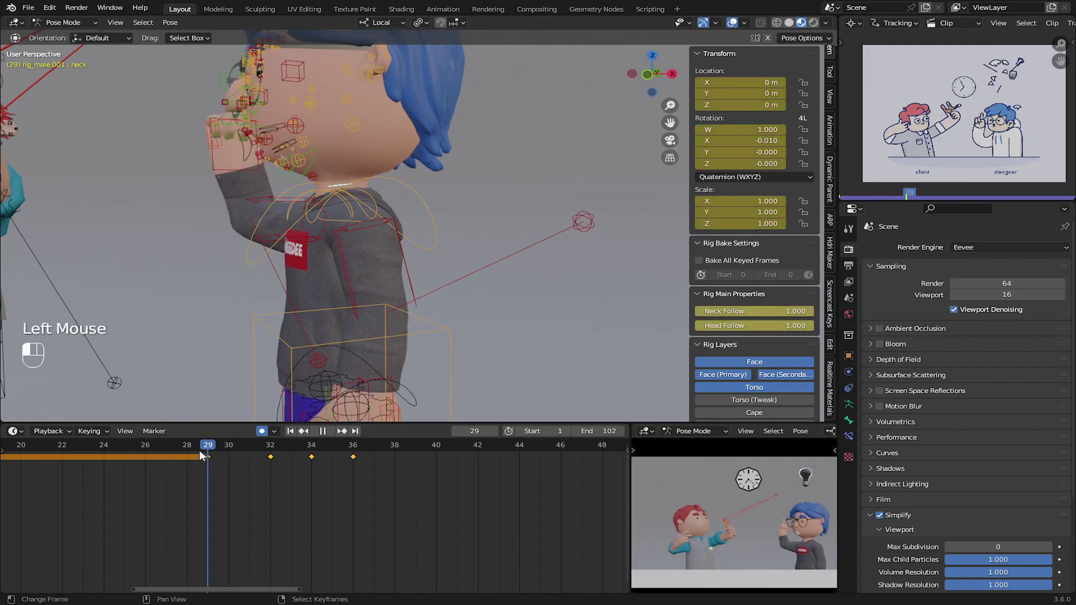
{"action": "key", "text": "space"}
{"action": "left_click", "coordinate": [209, 462]}
{"action": "left_click", "coordinate": [209, 463]}
{"action": "left_click", "coordinate": [209, 463]}
{"action": "left_click", "coordinate": [209, 463]}
{"action": "double_click", "coordinate": [209, 463]}
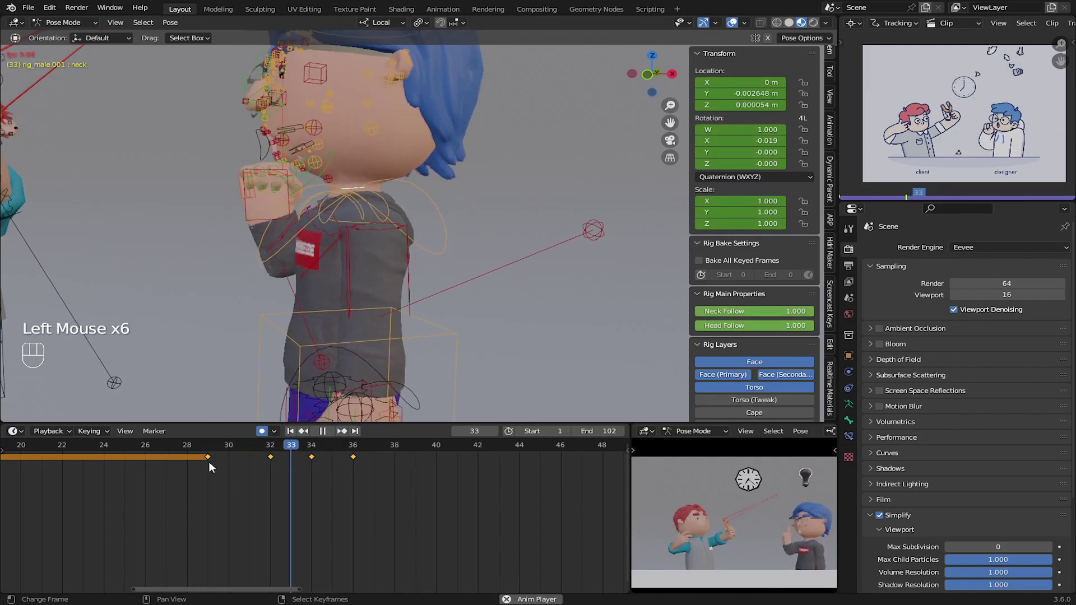
{"action": "double_click", "coordinate": [208, 462]}
{"action": "left_click", "coordinate": [209, 463]}
{"action": "left_click", "coordinate": [208, 462]}
{"action": "key", "text": "space"}
- Keyframe all of the designer's rig controls at frame 36 and play back the motion
{"action": "left_click", "coordinate": [321, 465]}
{"action": "left_click_drag", "start_coordinate": [320, 464], "coordinate": [357, 464]}
{"action": "scroll", "coordinate": [359, 336], "scroll_direction": "down", "scroll_amount": 2}
{"action": "key", "text": "a"}
{"action": "key", "text": "i"}
{"action": "left_click_drag", "start_coordinate": [283, 463], "coordinate": [199, 461]}
{"action": "key", "text": "space"}
{"action": "left_click", "coordinate": [165, 463]}
{"action": "key", "text": "space"}
- Select the designer's jaw control, copy its pose and paste it at frame 31
{"action": "middle_click_drag", "start_coordinate": [314, 313], "coordinate": [373, 317]}
{"action": "scroll", "coordinate": [358, 317], "scroll_direction": "up", "scroll_amount": 2}
{"action": "left_click_drag", "start_coordinate": [181, 471], "coordinate": [221, 470]}
{"action": "middle_click_drag", "start_coordinate": [346, 213], "coordinate": [352, 243], "text": "shift"}
{"action": "scroll", "coordinate": [353, 244], "scroll_direction": "up", "scroll_amount": 2}
{"action": "middle_click_drag", "start_coordinate": [353, 244], "coordinate": [374, 234]}
{"action": "right_click", "coordinate": [376, 194]}
{"action": "middle_click_drag", "start_coordinate": [377, 195], "coordinate": [362, 230], "text": "shift"}
{"action": "left_click_drag", "start_coordinate": [266, 466], "coordinate": [200, 461]}
{"action": "middle_click_drag", "start_coordinate": [271, 194], "coordinate": [349, 188]}
{"action": "key", "text": "ctrl+c"}
{"action": "key", "text": "ctrl+v"}
- Move the jaw control's keyframe from frame 31 to frame 30
{"action": "mouse_move", "coordinate": [196, 464]}
{"action": "left_mouse_down"}
{"action": "mouse_move", "coordinate": [166, 462]}
{"action": "mouse_move", "coordinate": [197, 460]}
{"action": "left_mouse_up"}
{"action": "right_click", "coordinate": [198, 460]}
{"action": "key", "text": "g"}
{"action": "left_click", "coordinate": [178, 463]}
- Return to frame 31, box-select the designer's mouth and jaw controls, and copy and paste their pose
{"action": "left_click", "coordinate": [200, 461]}
{"action": "middle_click_drag", "start_coordinate": [343, 216], "coordinate": [365, 216]}
{"action": "key", "text": "b"}
{"action": "left_click_drag", "start_coordinate": [261, 129], "coordinate": [359, 216]}
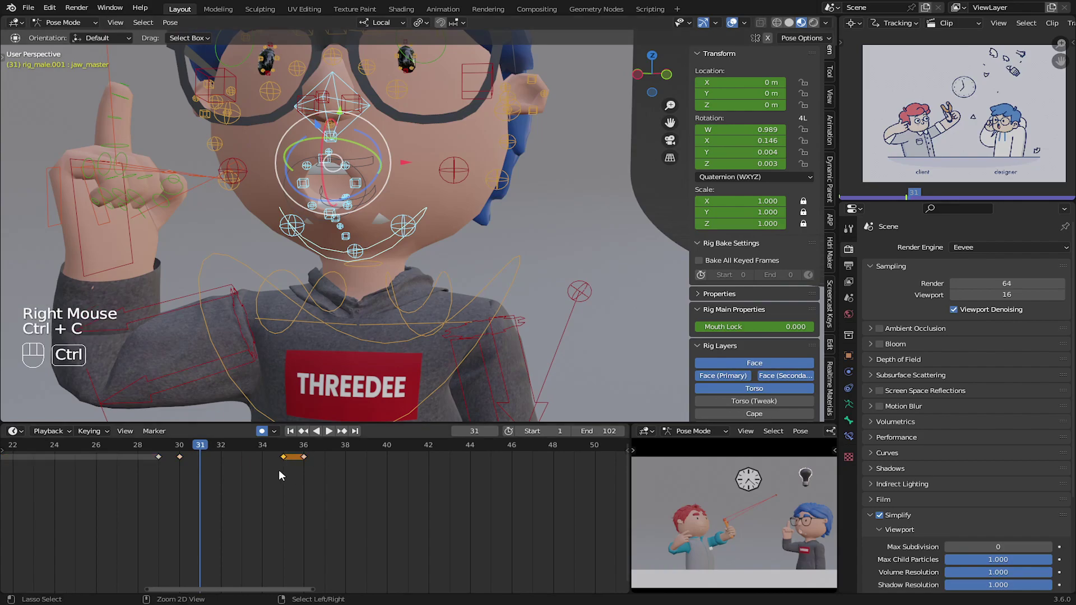
{"action": "key", "text": "ctrl+v"}
- At frame 32, select the designer's neck control and fine-tune it slightly
{"action": "left_click_drag", "start_coordinate": [157, 463], "coordinate": [224, 470]}
{"action": "middle_click_drag", "start_coordinate": [359, 224], "coordinate": [325, 222]}
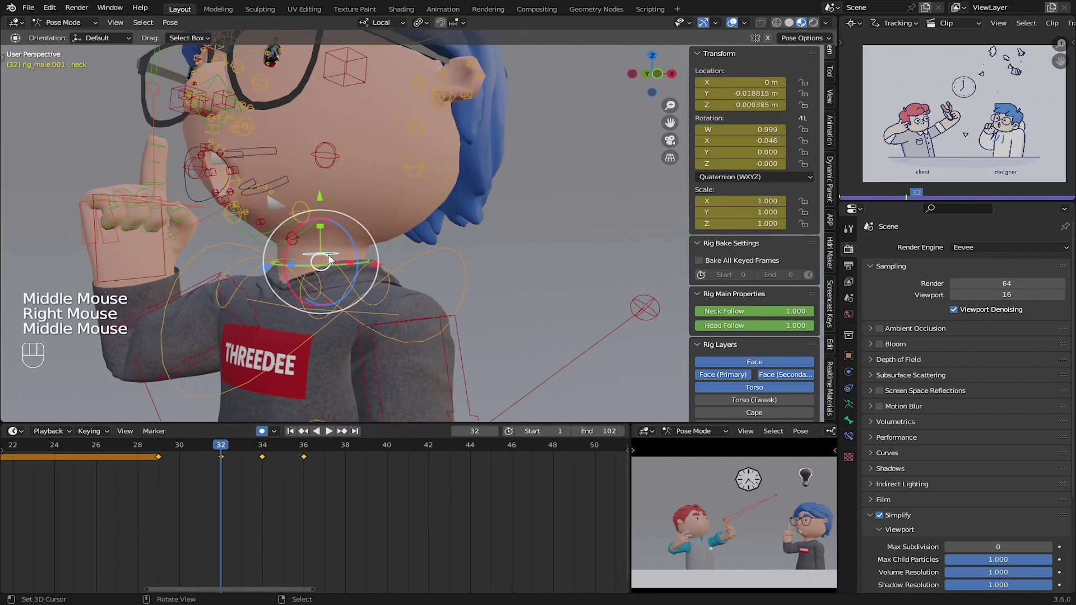
{"action": "left_click_drag", "start_coordinate": [317, 220], "coordinate": [302, 227], "text": "shift"}
- Select all of the designer's rig controls and keyframe the whole pose at frame 36
{"action": "left_click_drag", "start_coordinate": [246, 468], "coordinate": [295, 462]}
{"action": "scroll", "coordinate": [359, 280], "scroll_direction": "down", "scroll_amount": 2}
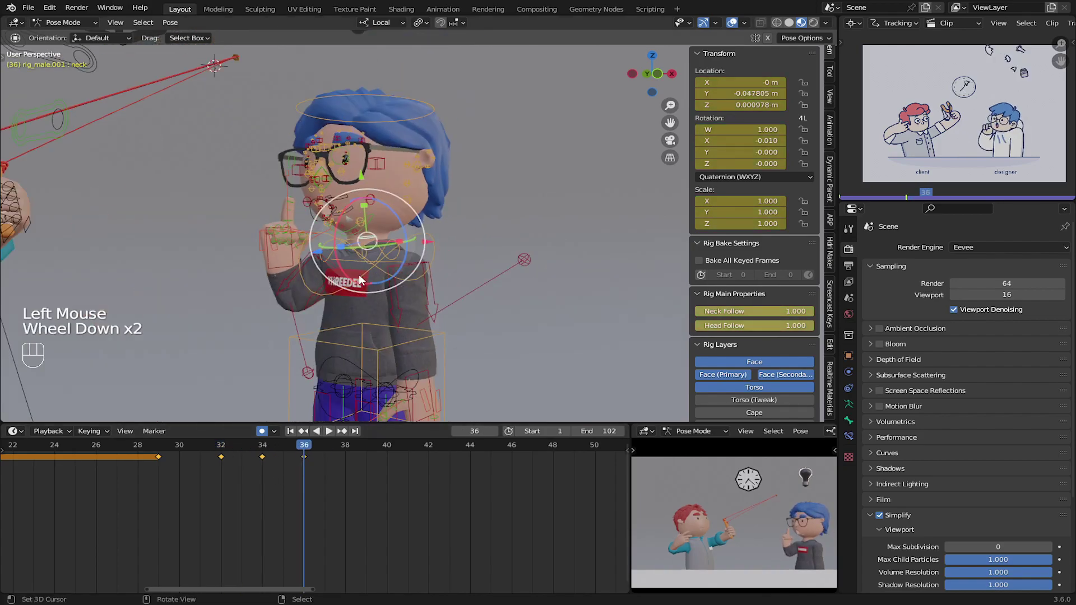
{"action": "middle_click_drag", "start_coordinate": [359, 280], "coordinate": [328, 285]}
{"action": "key", "text": "a"}
{"action": "key", "text": "i"}
- At frame 39, rotate the designer's neck control slightly to settle the head
{"action": "middle_click_drag", "start_coordinate": [305, 479], "coordinate": [176, 479]}
{"action": "left_click_drag", "start_coordinate": [187, 482], "coordinate": [227, 473]}
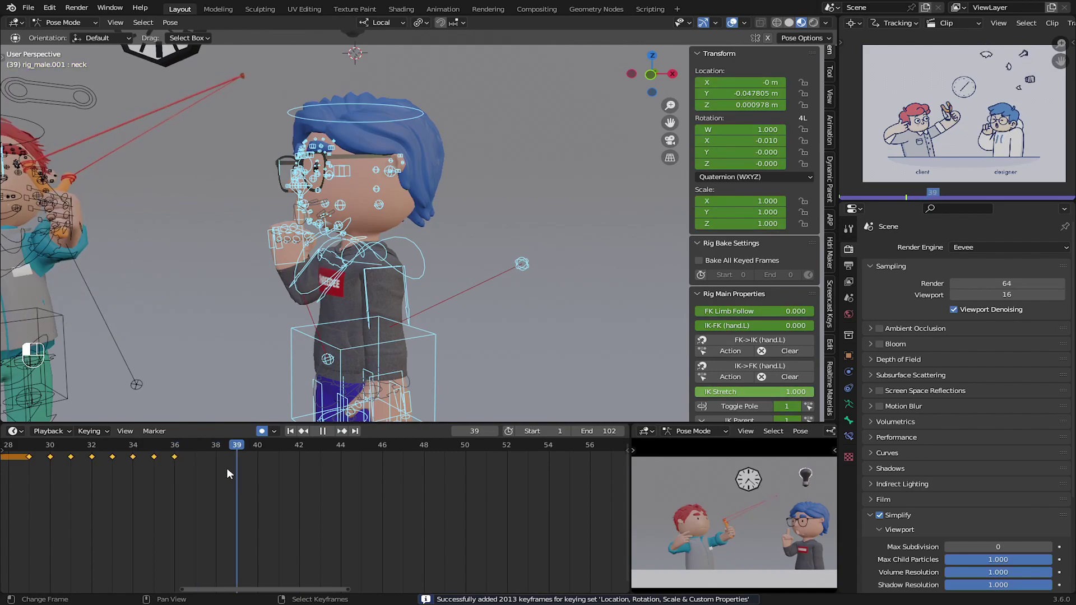
{"action": "middle_click_drag", "start_coordinate": [305, 268], "coordinate": [328, 269]}
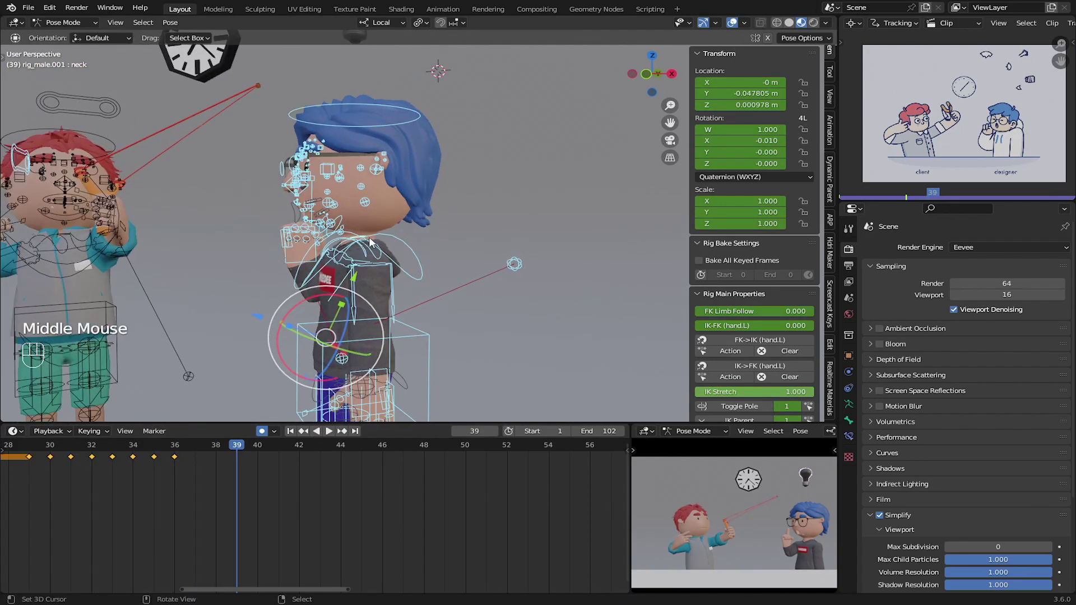
{"action": "right_click", "coordinate": [364, 238]}
{"action": "scroll", "coordinate": [350, 241], "scroll_direction": "up", "scroll_amount": 3}
{"action": "right_click", "coordinate": [321, 245]}
{"action": "right_click", "coordinate": [317, 248]}
{"action": "left_click_drag", "start_coordinate": [327, 209], "coordinate": [297, 205], "text": "shift"}
{"action": "left_click_drag", "start_coordinate": [223, 531], "coordinate": [242, 484]}
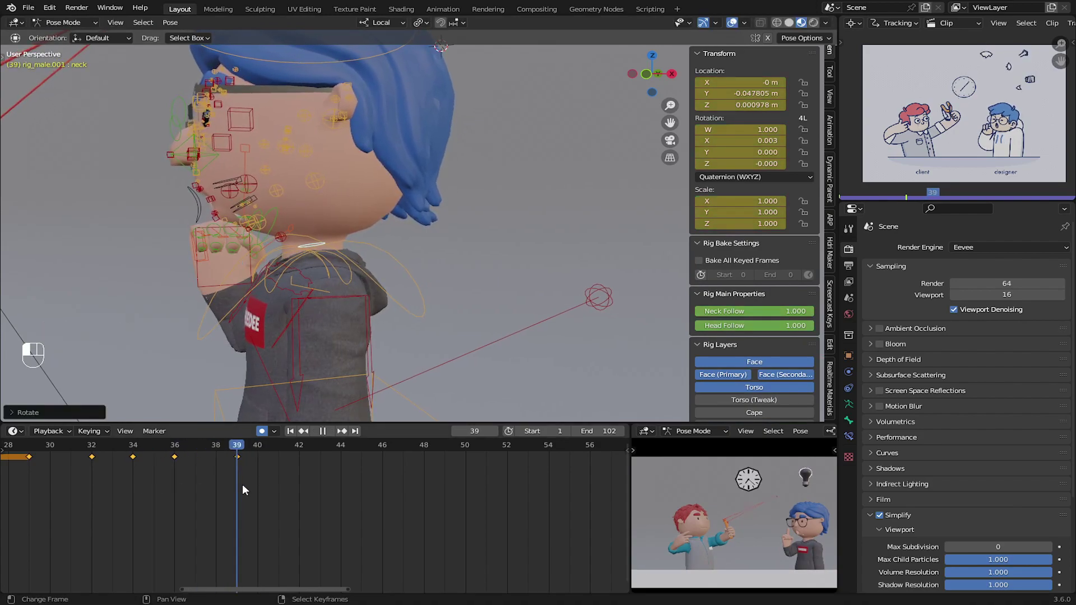
- At frame 39, nudge the designer's right hand IK control and slightly rotate the chest control
{"action": "right_click", "coordinate": [204, 289]}
{"action": "middle_click_drag", "start_coordinate": [387, 313], "coordinate": [393, 314]}
{"action": "key", "text": "g"}
{"action": "left_click", "coordinate": [409, 318]}
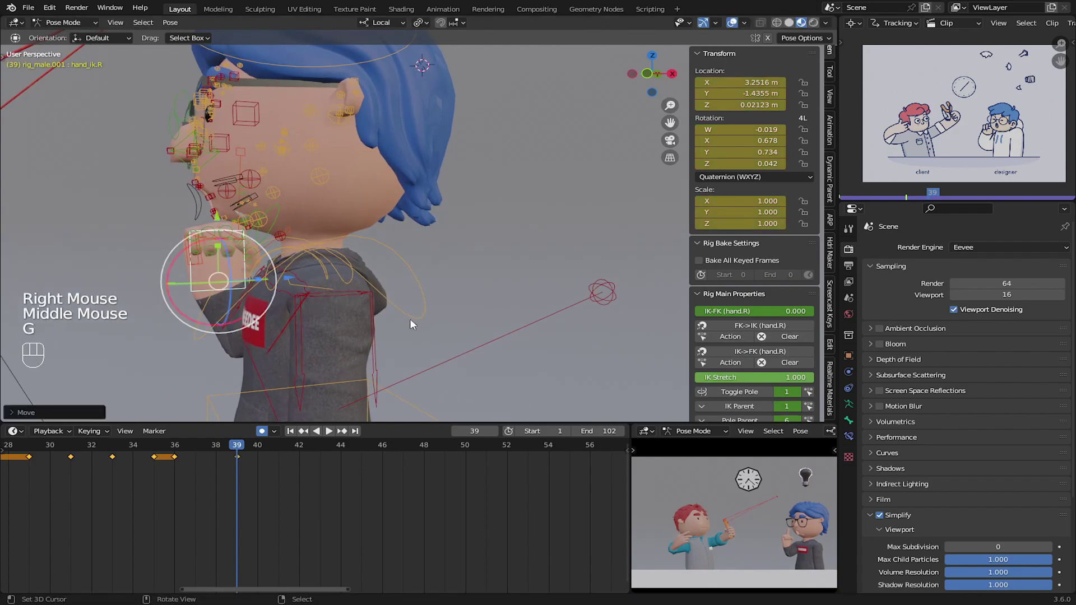
{"action": "right_click", "coordinate": [422, 318]}
{"action": "key", "text": "r"}
{"action": "left_click", "coordinate": [595, 292]}
{"action": "left_click_drag", "start_coordinate": [196, 489], "coordinate": [243, 475]}
- Keyframe all of the designer's controls at frames 39 and 50 to hold the settled pose
{"action": "scroll", "coordinate": [244, 475], "scroll_direction": "down", "scroll_amount": 4}
{"action": "key", "text": "a"}
{"action": "scroll", "coordinate": [415, 314], "scroll_direction": "down", "scroll_amount": 3}
{"action": "key", "text": "i"}
{"action": "left_click_drag", "start_coordinate": [342, 485], "coordinate": [426, 482]}
{"action": "key", "text": "i"}
- Compare with the reference and keyframe all of the designer's controls at frame 54
{"action": "left_click_drag", "start_coordinate": [276, 472], "coordinate": [485, 480]}
{"action": "left_click", "coordinate": [530, 464]}
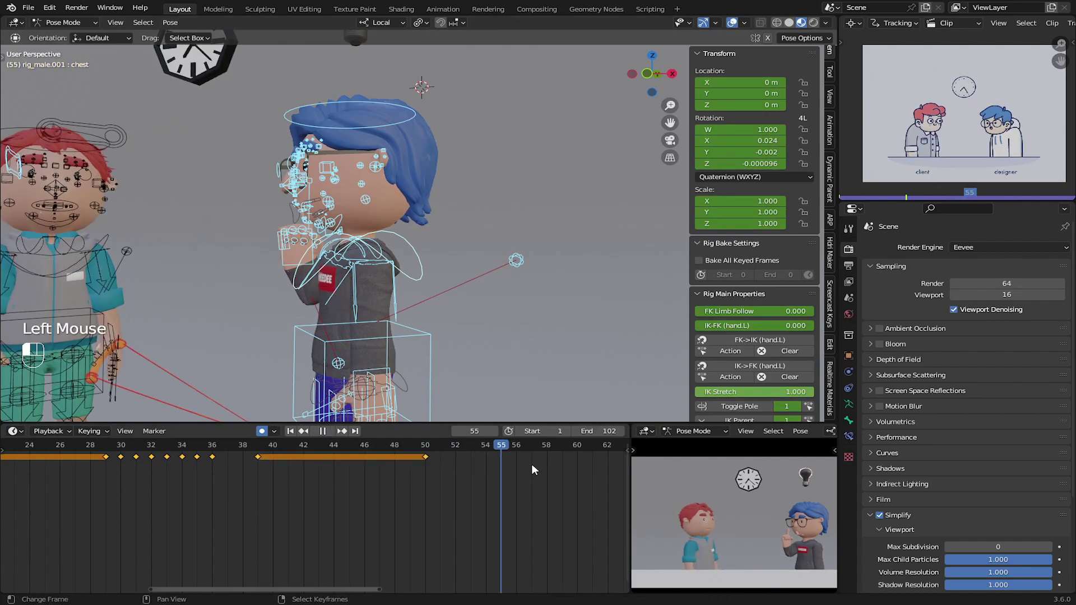
{"action": "left_click", "coordinate": [499, 459]}
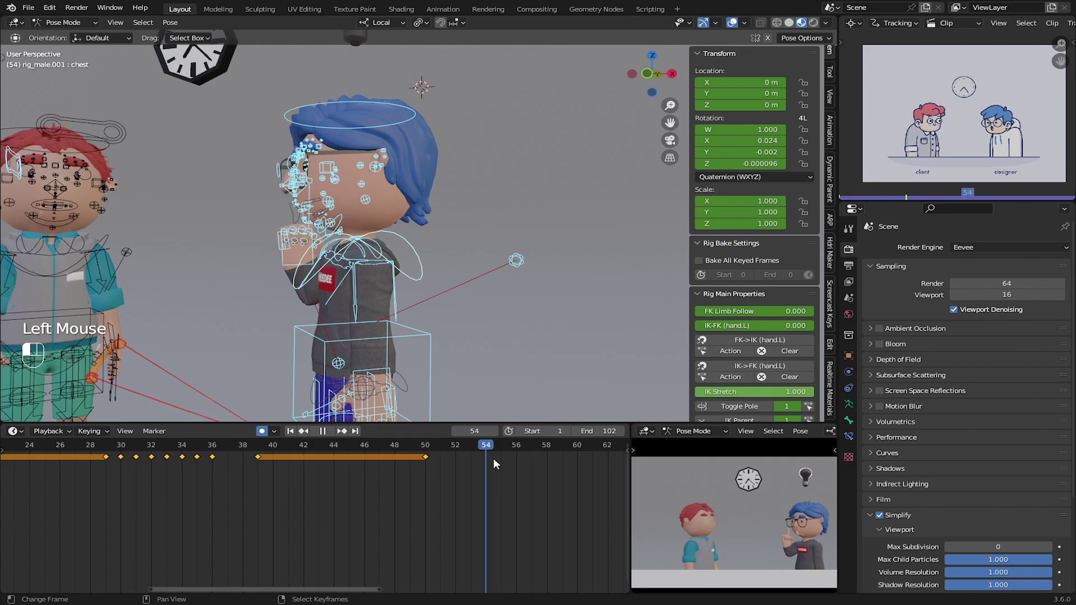
{"action": "left_click", "coordinate": [485, 455]}
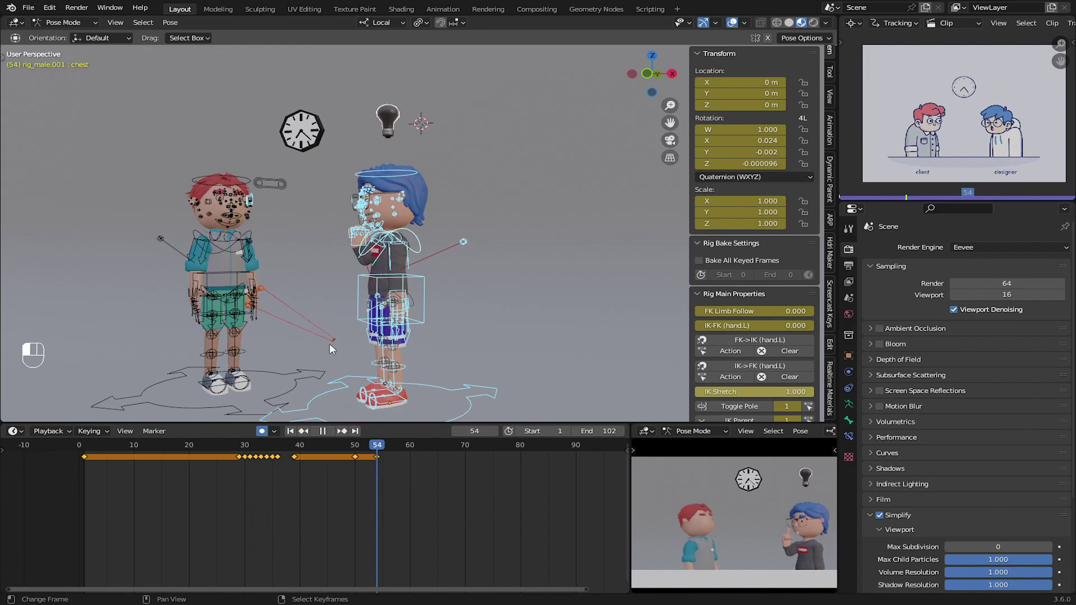
- At frame 54, lower the designer's right hand IK control from the face to hip height and rotate it downward
{"action": "scroll", "coordinate": [245, 276], "scroll_direction": "up", "scroll_amount": 2}
{"action": "middle_click_drag", "start_coordinate": [238, 272], "coordinate": [295, 266]}
{"action": "right_click", "coordinate": [258, 270]}
{"action": "left_click_drag", "start_coordinate": [264, 227], "coordinate": [273, 320]}
{"action": "mouse_move", "coordinate": [377, 462]}
{"action": "left_mouse_down"}
{"action": "mouse_move", "coordinate": [365, 462]}
{"action": "mouse_move", "coordinate": [377, 459]}
{"action": "left_mouse_up"}
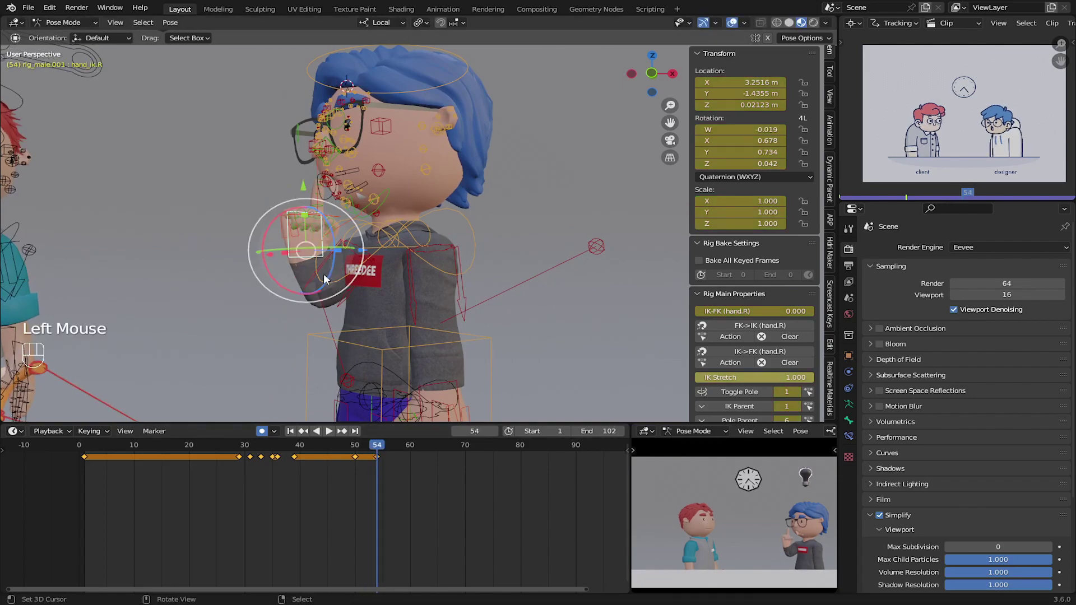
{"action": "key", "text": "h"}
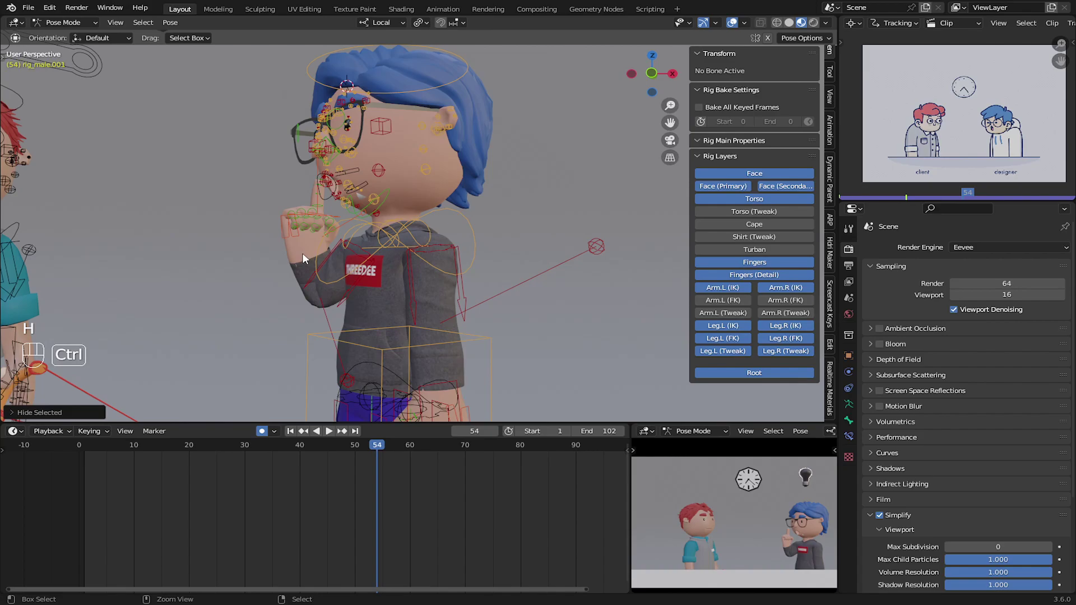
{"action": "key", "text": "ctrl+z"}
{"action": "key", "text": "g"}
{"action": "left_click", "coordinate": [283, 331]}
{"action": "left_click_drag", "start_coordinate": [275, 295], "coordinate": [245, 384]}
- Refine the lowered right hand's rotation and position beside the designer's hip from the opposite side
{"action": "middle_click_drag", "start_coordinate": [299, 341], "coordinate": [463, 318]}
{"action": "scroll", "coordinate": [343, 312], "scroll_direction": "down", "scroll_amount": 3}
{"action": "middle_click_drag", "start_coordinate": [456, 314], "coordinate": [412, 247], "text": "shift"}
{"action": "scroll", "coordinate": [418, 263], "scroll_direction": "up", "scroll_amount": 3}
{"action": "left_click_drag", "start_coordinate": [411, 250], "coordinate": [395, 238]}
{"action": "key", "text": "g"}
{"action": "key", "text": "g"}
{"action": "left_click_drag", "start_coordinate": [370, 305], "coordinate": [350, 314]}
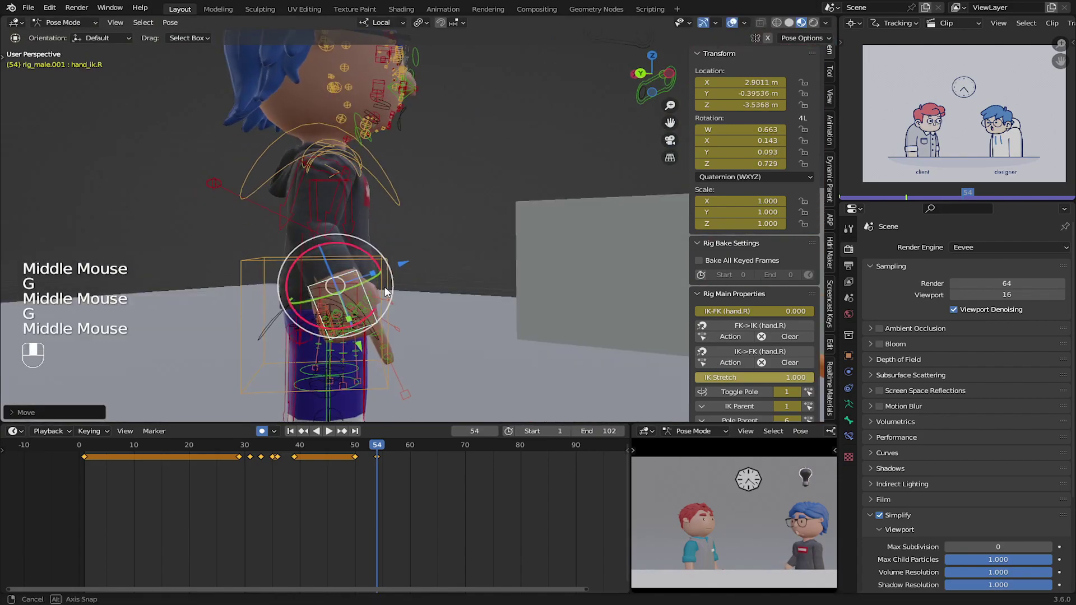
{"action": "key", "text": "g"}
- Fine-tune the right hand's position and rotation next to the designer's shorts as seen from the front
{"action": "scroll", "coordinate": [370, 313], "scroll_direction": "up", "scroll_amount": 3}
{"action": "middle_click_drag", "start_coordinate": [392, 314], "coordinate": [303, 235]}
{"action": "key", "text": "g"}
{"action": "key", "text": "r"}
{"action": "key", "text": "g"}
{"action": "scroll", "coordinate": [306, 258], "scroll_direction": "up", "scroll_amount": 3}
{"action": "middle_click_drag", "start_coordinate": [302, 235], "coordinate": [299, 201]}
{"action": "key", "text": "g"}
{"action": "left_click", "coordinate": [287, 230]}
- Try to clear the rotation and location of the designer's right hand and finger controls at frame 54
{"action": "right_click", "coordinate": [299, 200]}
{"action": "key", "text": "b"}
{"action": "left_click_drag", "start_coordinate": [242, 144], "coordinate": [342, 229]}
{"action": "key", "text": "b"}
{"action": "key", "text": "b"}
{"action": "key", "text": "alt+r"}
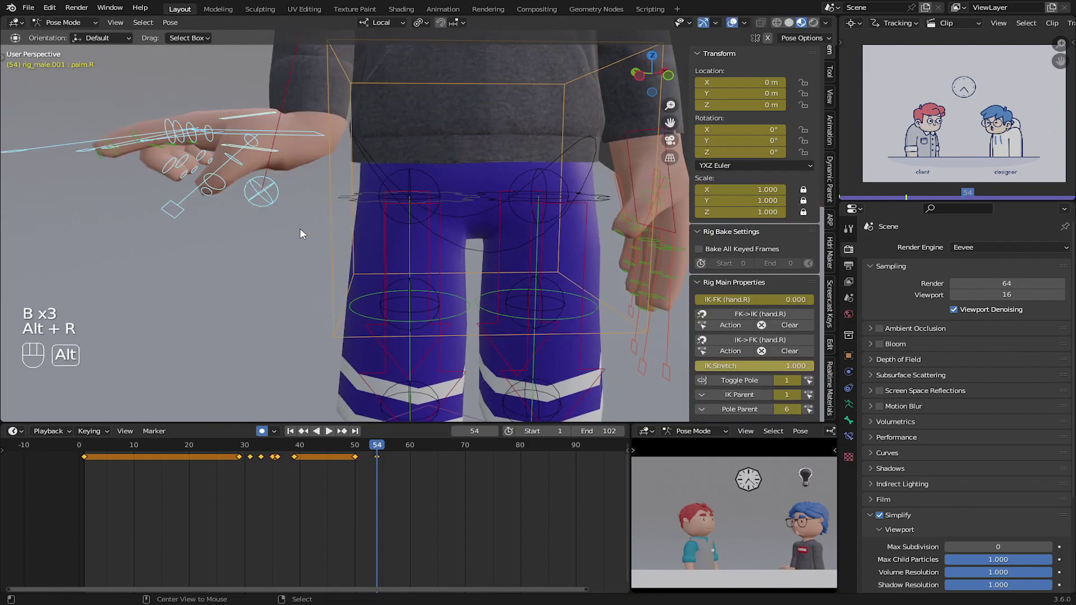
{"action": "key", "text": "alt+g"}
{"action": "scroll", "coordinate": [297, 227], "scroll_direction": "down", "scroll_amount": 2}
{"action": "key", "text": "ctrl+z"}
{"action": "key", "text": "ctrl+z"}
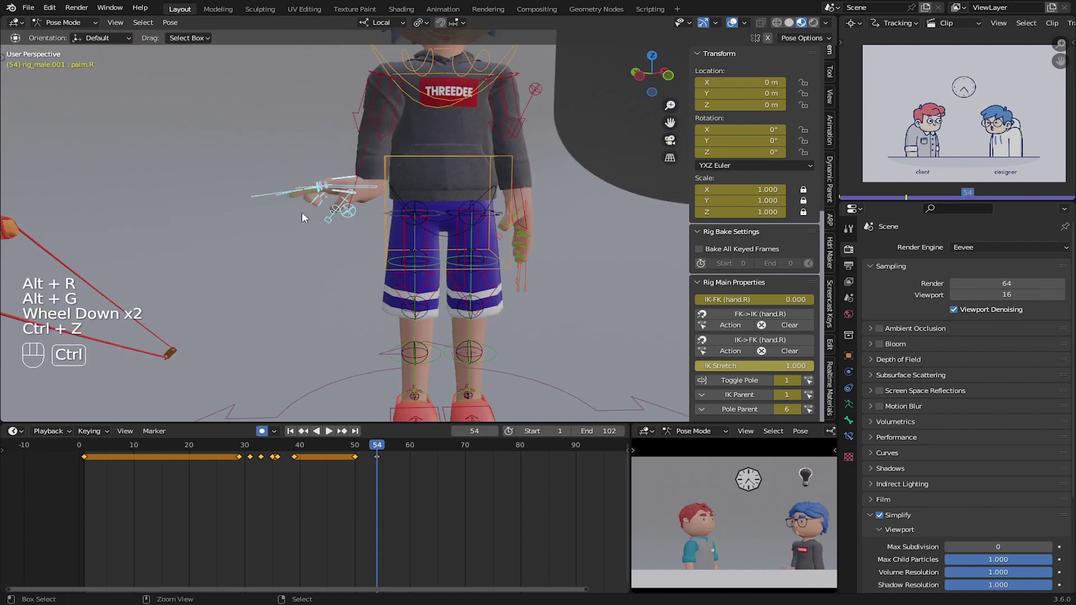
- Box-select the finger controls of the designer's right hand at frame 54
{"action": "scroll", "coordinate": [330, 190], "scroll_direction": "up", "scroll_amount": 4}
{"action": "key", "text": "b"}
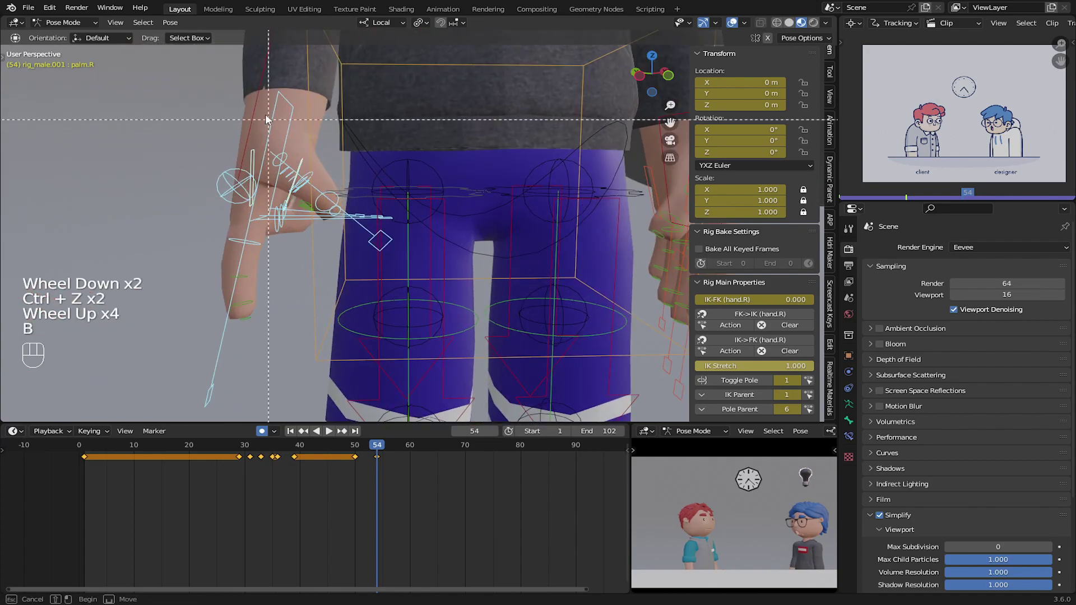
- Clear the rotation, location and scale of the right hand's palm and finger bones at frame 54
{"action": "key", "text": "alt+e"}
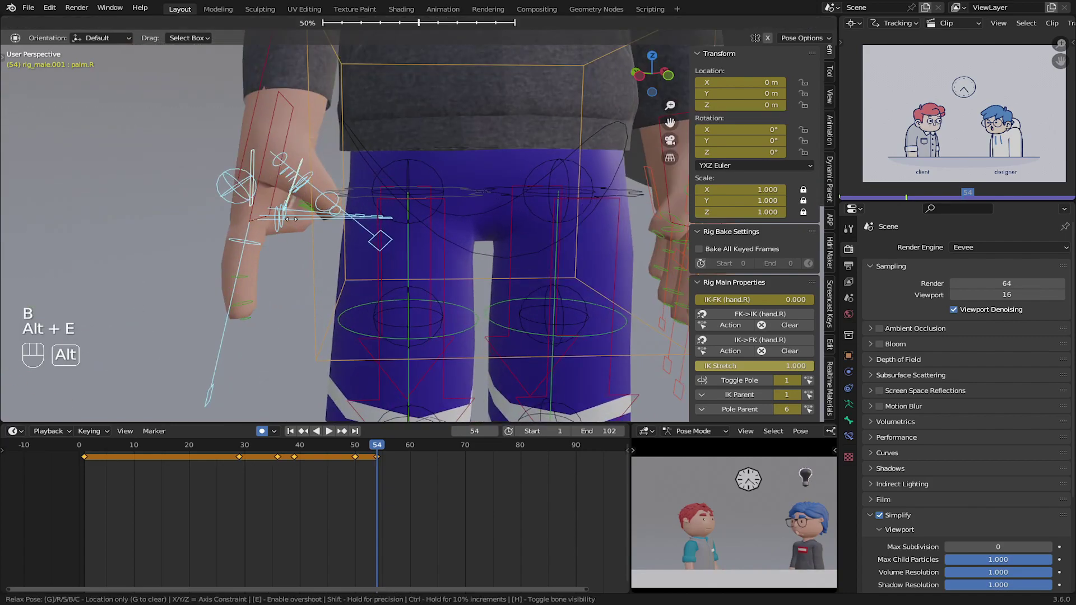
{"action": "key", "text": "alt+r"}
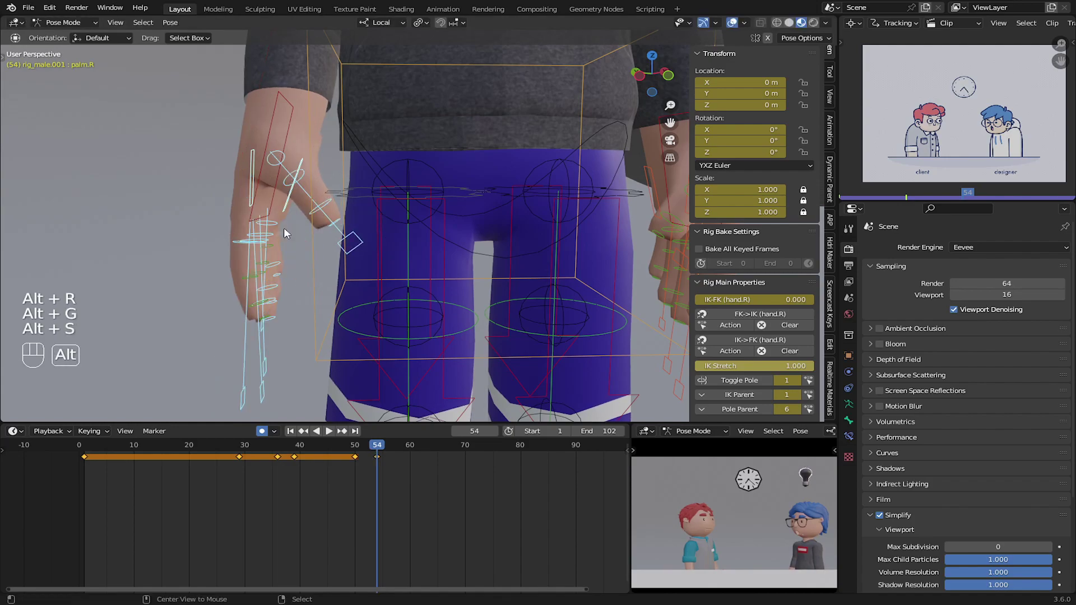
{"action": "scroll", "coordinate": [284, 228], "scroll_direction": "down", "scroll_amount": 2}
- Reposition the right hand control so the blue-haired character's arm hangs naturally beside the body at frame 54
{"action": "middle_click_drag", "start_coordinate": [301, 193], "coordinate": [302, 208]}
{"action": "middle_click_drag", "start_coordinate": [367, 412], "coordinate": [407, 208]}
{"action": "right_click", "coordinate": [324, 169]}
{"action": "left_click_drag", "start_coordinate": [381, 147], "coordinate": [377, 162]}
{"action": "left_click_drag", "start_coordinate": [273, 150], "coordinate": [271, 150]}
{"action": "left_click_drag", "start_coordinate": [347, 229], "coordinate": [347, 238]}
{"action": "middle_click_drag", "start_coordinate": [285, 215], "coordinate": [363, 180]}
{"action": "left_click_drag", "start_coordinate": [424, 157], "coordinate": [403, 157]}
{"action": "middle_click_drag", "start_coordinate": [403, 160], "coordinate": [336, 185]}
{"action": "middle_click_drag", "start_coordinate": [369, 248], "coordinate": [364, 291], "text": "shift"}
{"action": "scroll", "coordinate": [364, 280], "scroll_direction": "down", "scroll_amount": 1}
{"action": "middle_click_drag", "start_coordinate": [370, 224], "coordinate": [356, 222]}
{"action": "middle_click_drag", "start_coordinate": [365, 168], "coordinate": [361, 213], "text": "shift"}
{"action": "middle_click_drag", "start_coordinate": [364, 174], "coordinate": [385, 205]}
- Select all rig controls of the blue-haired character and key them at frame 67
{"action": "left_click_drag", "start_coordinate": [354, 460], "coordinate": [431, 469]}
{"action": "key", "text": "a"}
{"action": "middle_click_drag", "start_coordinate": [409, 460], "coordinate": [361, 455]}
{"action": "left_click_drag", "start_coordinate": [361, 455], "coordinate": [381, 466]}
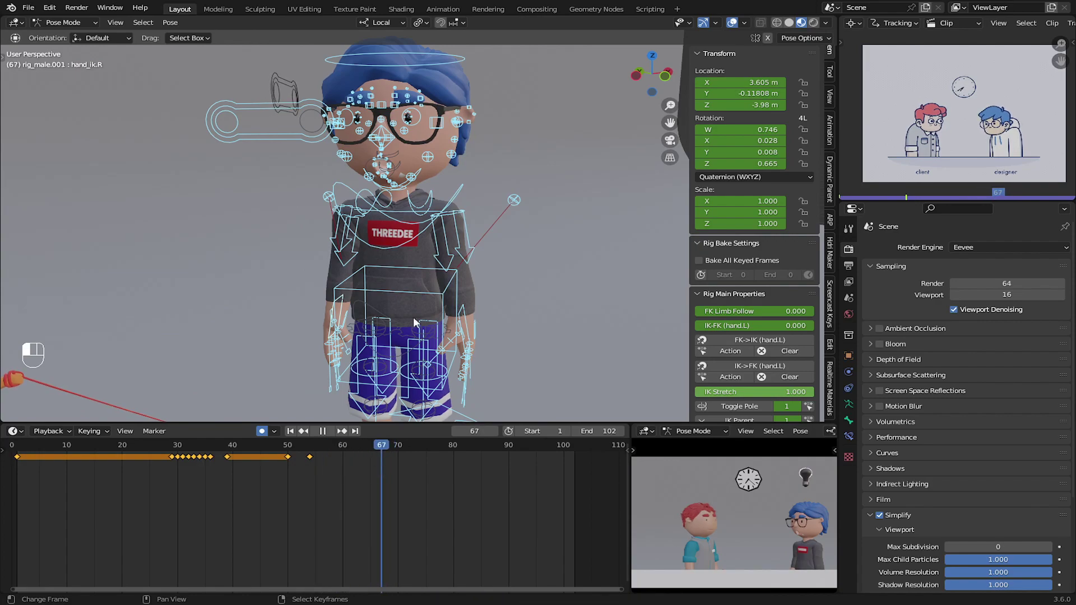
{"action": "middle_click_drag", "start_coordinate": [387, 383], "coordinate": [396, 300]}
{"action": "key", "text": "i"}
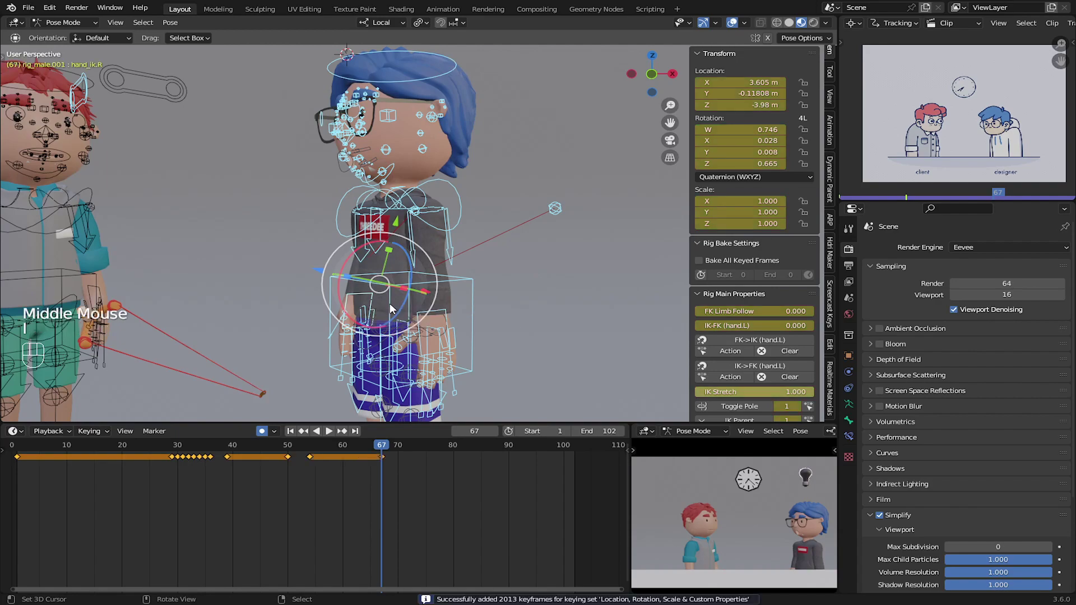
- Rotate the torso and chest controls slightly at frame 67
{"action": "key", "text": "space"}
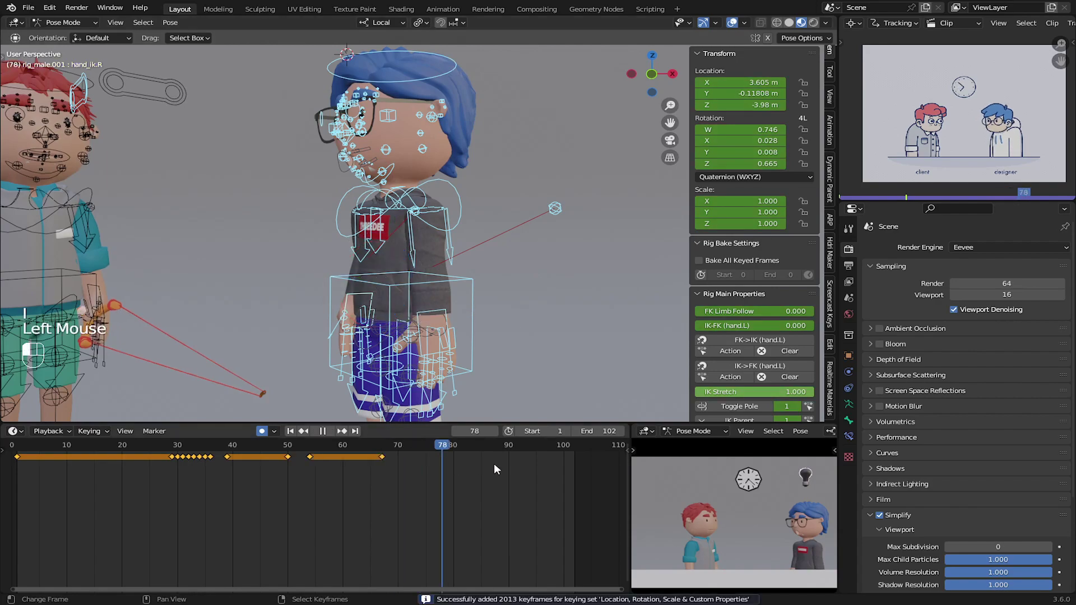
{"action": "left_click_drag", "start_coordinate": [404, 464], "coordinate": [384, 460]}
{"action": "scroll", "coordinate": [381, 280], "scroll_direction": "up", "scroll_amount": 2}
{"action": "middle_click_drag", "start_coordinate": [358, 280], "coordinate": [385, 282]}
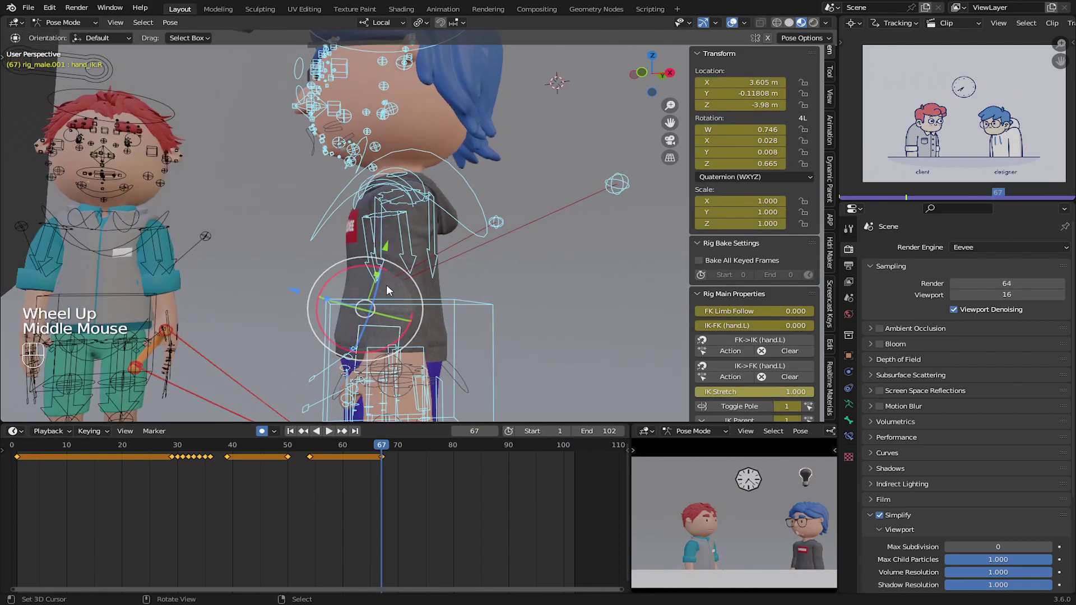
{"action": "right_click", "coordinate": [416, 337]}
{"action": "left_click_drag", "start_coordinate": [405, 325], "coordinate": [413, 326], "text": "shift"}
{"action": "right_click", "coordinate": [414, 335]}
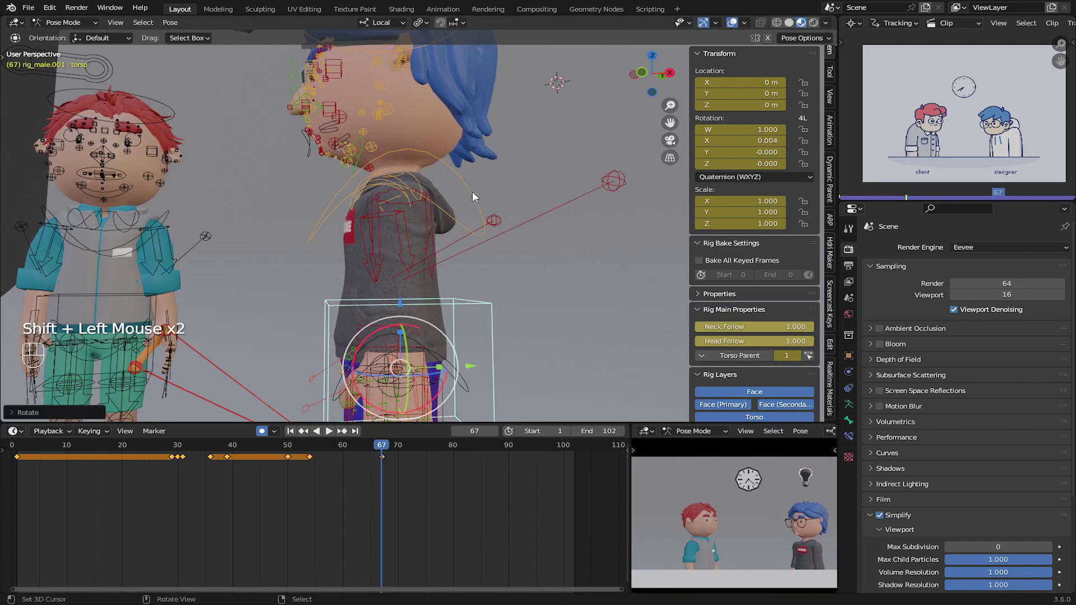
{"action": "right_click", "coordinate": [478, 202]}
{"action": "left_click_drag", "start_coordinate": [400, 247], "coordinate": [408, 244]}
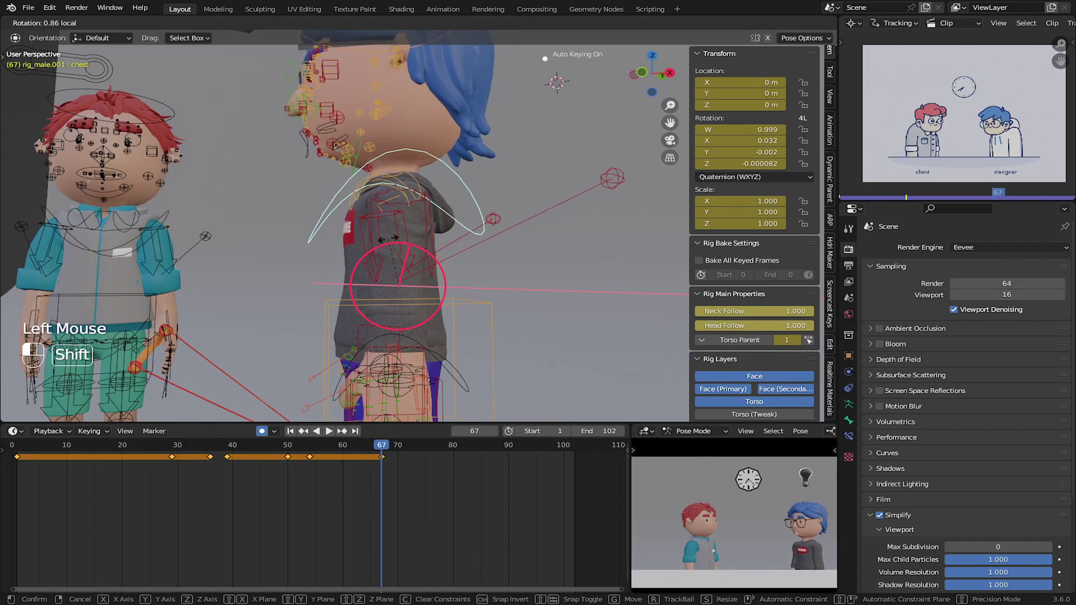
{"action": "left_click_drag", "start_coordinate": [388, 239], "coordinate": [387, 238], "text": "shift"}
- Select the face controls and clear their location, rotation and scale at frame 67
{"action": "middle_click_drag", "start_coordinate": [388, 239], "coordinate": [359, 190]}
{"action": "right_click", "coordinate": [373, 208]}
{"action": "key", "text": "b"}
{"action": "left_click_drag", "start_coordinate": [449, 224], "coordinate": [403, 217]}
{"action": "key", "text": "b"}
{"action": "left_click_drag", "start_coordinate": [418, 164], "coordinate": [418, 165]}
{"action": "key", "text": "b"}
{"action": "middle_click_drag", "start_coordinate": [451, 84], "coordinate": [488, 145]}
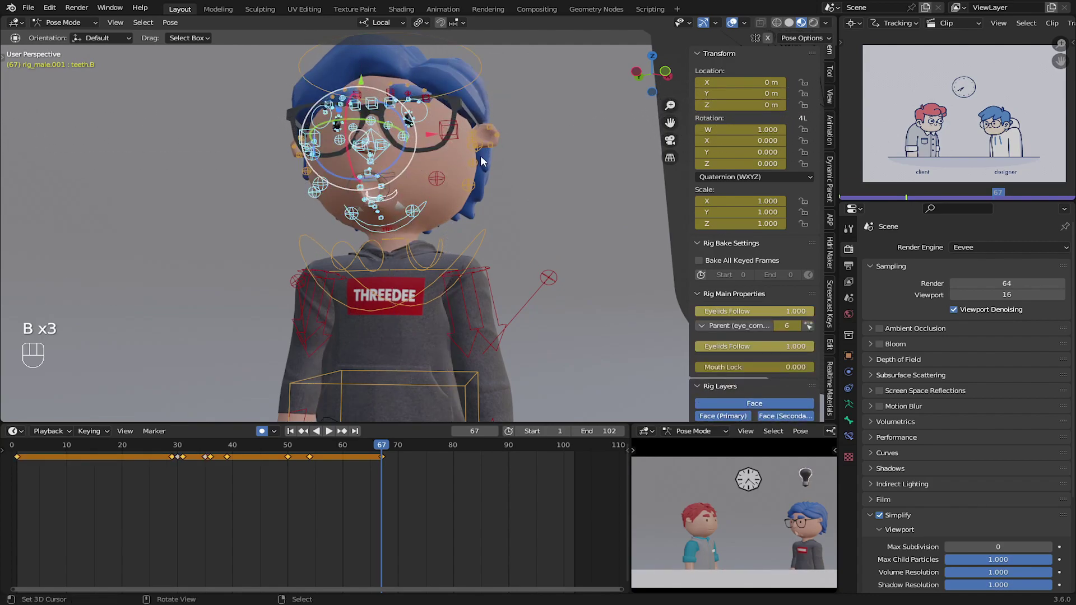
{"action": "key", "text": "alt+r"}
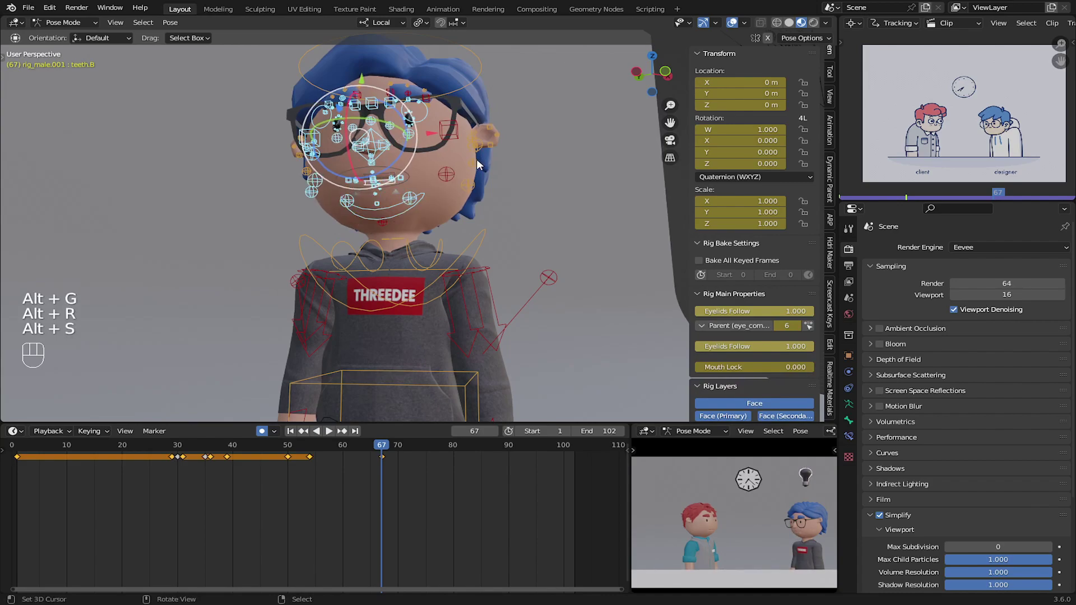
- Copy the selected face controls' keyframes from frame 67 and paste them at frame 57
{"action": "left_click_drag", "start_coordinate": [376, 461], "coordinate": [327, 459]}
{"action": "right_click", "coordinate": [383, 457]}
{"action": "key", "text": "ctrl+c"}
{"action": "key", "text": "ctrl+v"}
{"action": "left_click_drag", "start_coordinate": [327, 459], "coordinate": [361, 470]}
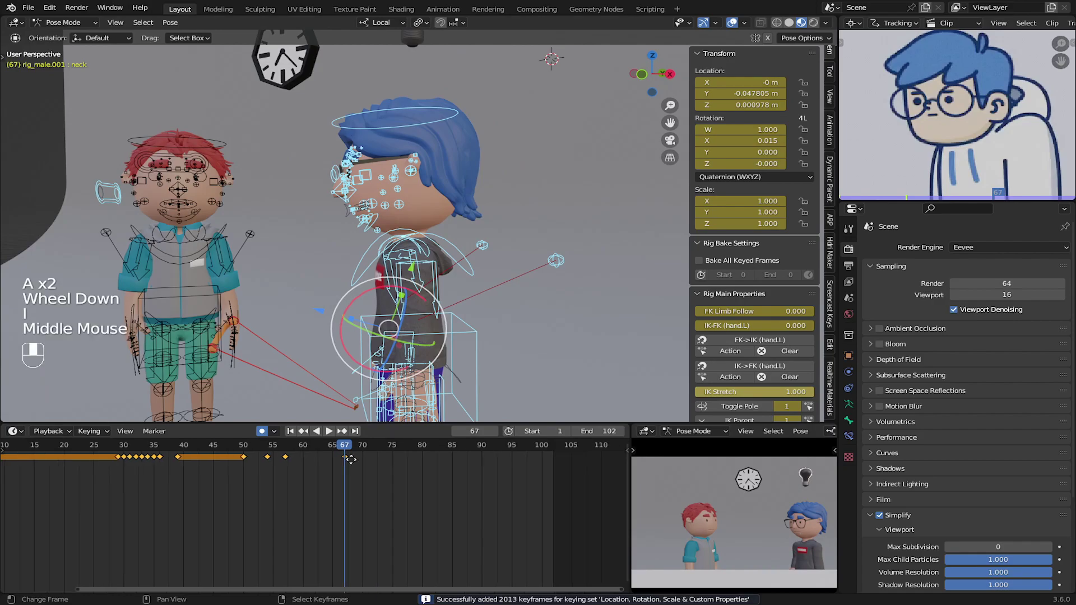
- Key all rig controls of the blue-haired character at frame 72
{"action": "scroll", "coordinate": [426, 146], "scroll_direction": "up", "scroll_amount": 2}
{"action": "right_click", "coordinate": [396, 232]}
{"action": "left_click_drag", "start_coordinate": [344, 450], "coordinate": [374, 455]}
{"action": "key", "text": "a"}
{"action": "scroll", "coordinate": [392, 235], "scroll_direction": "down", "scroll_amount": 1}
{"action": "key", "text": "i"}
- Adjust the pose of the upper-body controls at frame 72
{"action": "mouse_move", "coordinate": [374, 460]}
{"action": "left_mouse_down"}
{"action": "mouse_move", "coordinate": [357, 464]}
{"action": "mouse_move", "coordinate": [374, 462]}
{"action": "left_mouse_up"}
{"action": "right_click", "coordinate": [427, 242]}
{"action": "right_click", "coordinate": [412, 245]}
{"action": "left_click_drag", "start_coordinate": [446, 246], "coordinate": [544, 54], "text": "shift"}
- Refine the upper-body pose at frame 77, rotating a control and clearing the location of the selected one
{"action": "left_click_drag", "start_coordinate": [374, 461], "coordinate": [404, 459]}
{"action": "right_click", "coordinate": [431, 241]}
{"action": "key", "text": "r"}
{"action": "mouse_move", "coordinate": [387, 247]}
{"action": "middle_mouse_down"}
{"action": "mouse_move", "coordinate": [433, 245]}
{"action": "mouse_move", "coordinate": [392, 243]}
{"action": "middle_mouse_up"}
{"action": "right_click", "coordinate": [410, 238]}
{"action": "key", "text": "alt+g"}
- Select the whole rig and key the pose at frame 88
{"action": "scroll", "coordinate": [410, 241], "scroll_direction": "down", "scroll_amount": 2}
{"action": "left_click_drag", "start_coordinate": [403, 459], "coordinate": [506, 461]}
{"action": "key", "text": "a"}
{"action": "key", "text": "i"}
- Copy the keyframes of all rig controls from frame 1 and paste them at frame 102 to close the loop
{"action": "middle_click_drag", "start_coordinate": [359, 280], "coordinate": [449, 278]}
{"action": "scroll", "coordinate": [359, 291], "scroll_direction": "up", "scroll_amount": 2}
{"action": "middle_click_drag", "start_coordinate": [347, 336], "coordinate": [302, 261], "text": "shift"}
{"action": "right_click", "coordinate": [335, 266]}
{"action": "left_click_drag", "start_coordinate": [503, 484], "coordinate": [524, 465]}
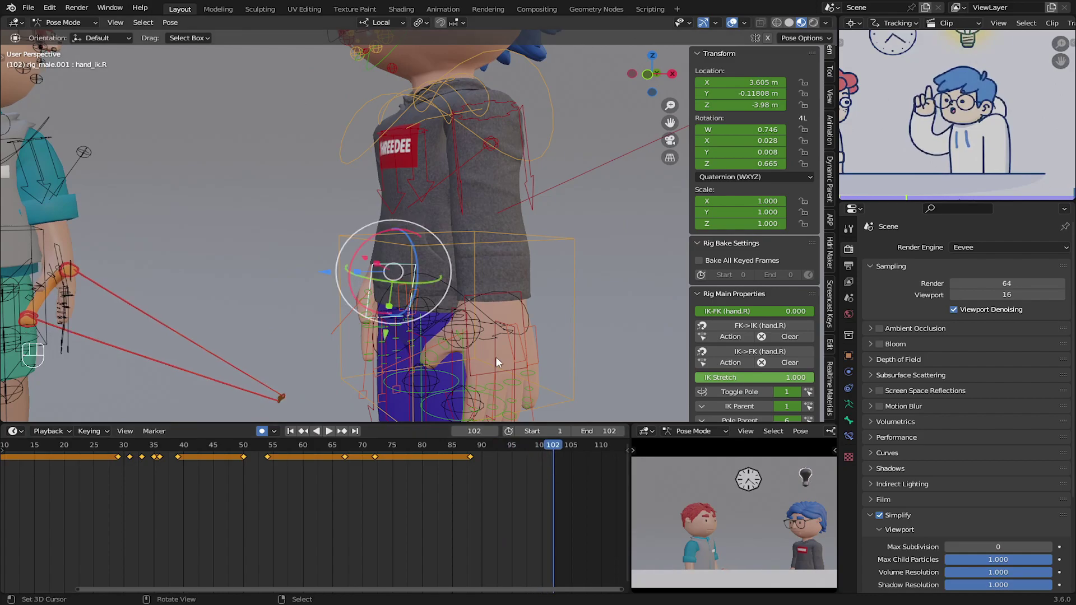
{"action": "scroll", "coordinate": [470, 336], "scroll_direction": "down", "scroll_amount": 2}
{"action": "key", "text": "a"}
{"action": "scroll", "coordinate": [86, 458], "scroll_direction": "down", "scroll_amount": 2}
{"action": "right_click", "coordinate": [87, 458]}
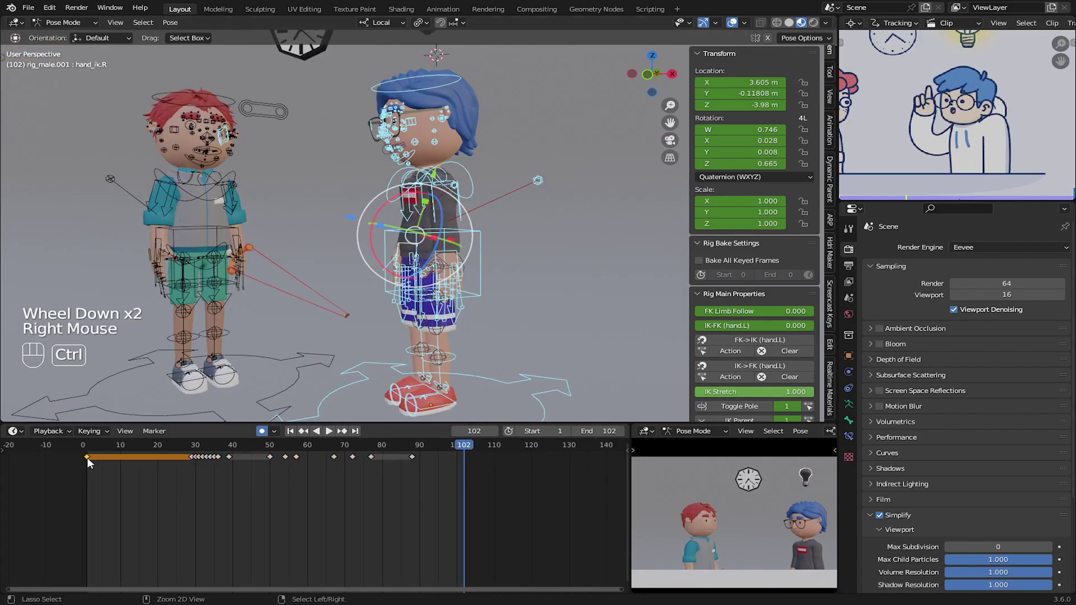
{"action": "key", "text": "ctrl+c"}
{"action": "key", "text": "ctrl+v"}
- Play back the end of the animation to check the transition into the final pose
{"action": "left_click_drag", "start_coordinate": [429, 466], "coordinate": [389, 509]}
{"action": "key", "text": "space"}
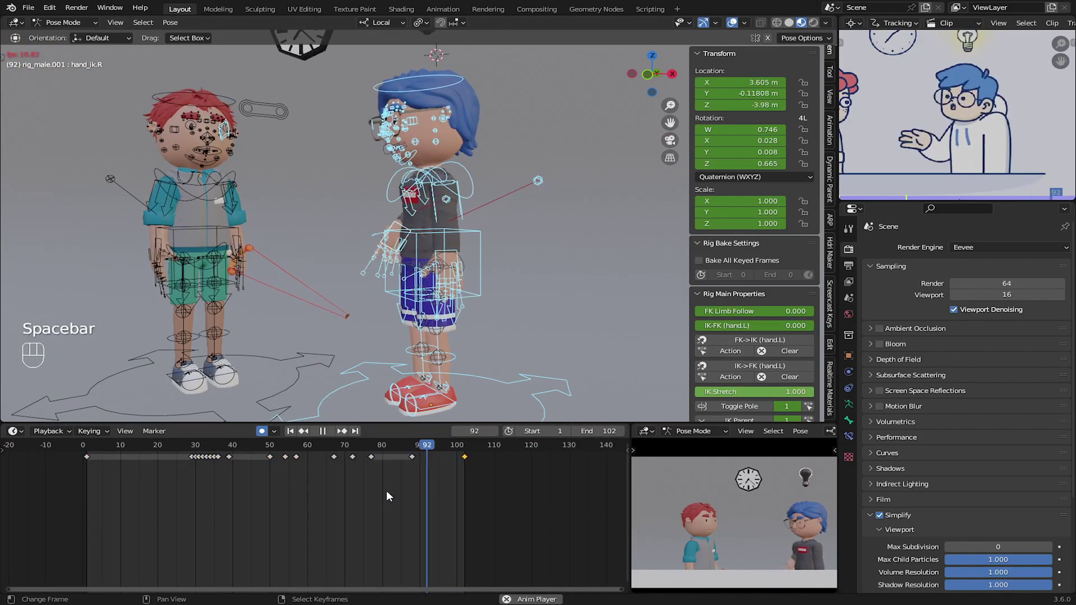
{"action": "key", "text": "space"}
{"action": "scroll", "coordinate": [391, 399], "scroll_direction": "up", "scroll_amount": 2}
{"action": "left_click", "coordinate": [426, 479]}
- Copy the final pose's keyframes and paste them at frame 93 so the pose holds through frame 102
{"action": "scroll", "coordinate": [425, 480], "scroll_direction": "up", "scroll_amount": 1}
{"action": "middle_click_drag", "start_coordinate": [426, 479], "coordinate": [321, 478], "text": "shift"}
{"action": "left_click_drag", "start_coordinate": [322, 479], "coordinate": [332, 462]}
{"action": "right_click", "coordinate": [307, 456]}
{"action": "key", "text": "ctrl+c"}
{"action": "key", "text": "ctrl+v"}
{"action": "middle_click_drag", "start_coordinate": [393, 314], "coordinate": [359, 332], "text": "shift"}
{"action": "left_click_drag", "start_coordinate": [327, 461], "coordinate": [315, 456]}
{"action": "right_click", "coordinate": [325, 224]}
{"action": "middle_click_drag", "start_coordinate": [325, 224], "coordinate": [304, 190], "text": "shift"}
{"action": "right_click", "coordinate": [307, 457]}
{"action": "scroll", "coordinate": [305, 458], "scroll_direction": "up", "scroll_amount": 3}
{"action": "left_click_drag", "start_coordinate": [303, 459], "coordinate": [316, 457]}
{"action": "key", "text": "ctrl+c"}
{"action": "key", "text": "ctrl+v"}
- Shift the chest and torso controls slightly at frame 90 to add anticipation before the hand is raised
{"action": "right_click", "coordinate": [417, 239]}
{"action": "left_click_drag", "start_coordinate": [395, 231], "coordinate": [398, 209]}
{"action": "right_click", "coordinate": [405, 106]}
{"action": "left_click_drag", "start_coordinate": [387, 135], "coordinate": [387, 137]}
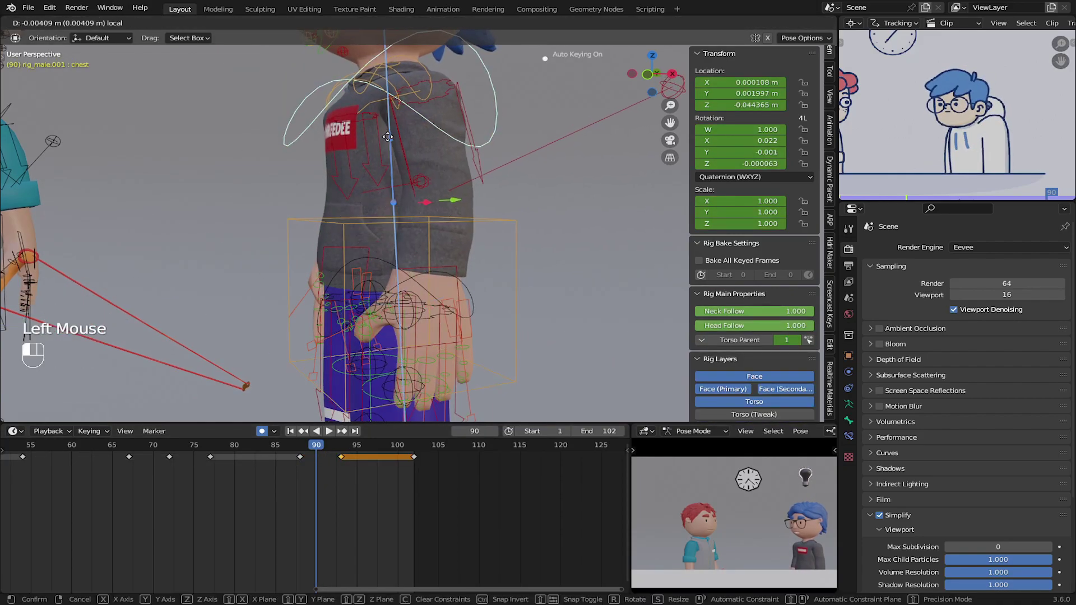
{"action": "right_click", "coordinate": [448, 311]}
{"action": "left_click_drag", "start_coordinate": [437, 275], "coordinate": [437, 283]}
- Fine-tune the chest control around frame 90 and key all rig controls at frame 91
{"action": "left_click_drag", "start_coordinate": [304, 472], "coordinate": [319, 469]}
{"action": "right_click", "coordinate": [420, 235]}
{"action": "right_click", "coordinate": [428, 125]}
{"action": "middle_click_drag", "start_coordinate": [428, 125], "coordinate": [414, 150], "text": "shift"}
{"action": "left_click_drag", "start_coordinate": [406, 190], "coordinate": [402, 196], "text": "shift"}
{"action": "left_click_drag", "start_coordinate": [309, 470], "coordinate": [327, 462]}
{"action": "key", "text": "a"}
{"action": "key", "text": "i"}
- Reposition the right hand IK control at frame 91 to shape the arc of the rising hand
{"action": "middle_click_drag", "start_coordinate": [318, 295], "coordinate": [321, 297], "text": "shift"}
{"action": "right_click", "coordinate": [318, 273]}
{"action": "left_click_drag", "start_coordinate": [338, 230], "coordinate": [331, 220]}
{"action": "key", "text": "g"}
{"action": "left_click", "coordinate": [329, 223]}
{"action": "mouse_move", "coordinate": [329, 223]}
{"action": "middle_mouse_down"}
{"action": "mouse_move", "coordinate": [426, 224]}
{"action": "mouse_move", "coordinate": [331, 239]}
{"action": "middle_mouse_up"}
{"action": "key", "text": "g"}
{"action": "left_click", "coordinate": [336, 235]}
- Refine the chest control's pose at frame 93
{"action": "left_click_drag", "start_coordinate": [318, 470], "coordinate": [338, 470]}
{"action": "middle_click_drag", "start_coordinate": [342, 146], "coordinate": [331, 224], "text": "shift"}
{"action": "middle_click_drag", "start_coordinate": [364, 210], "coordinate": [332, 206]}
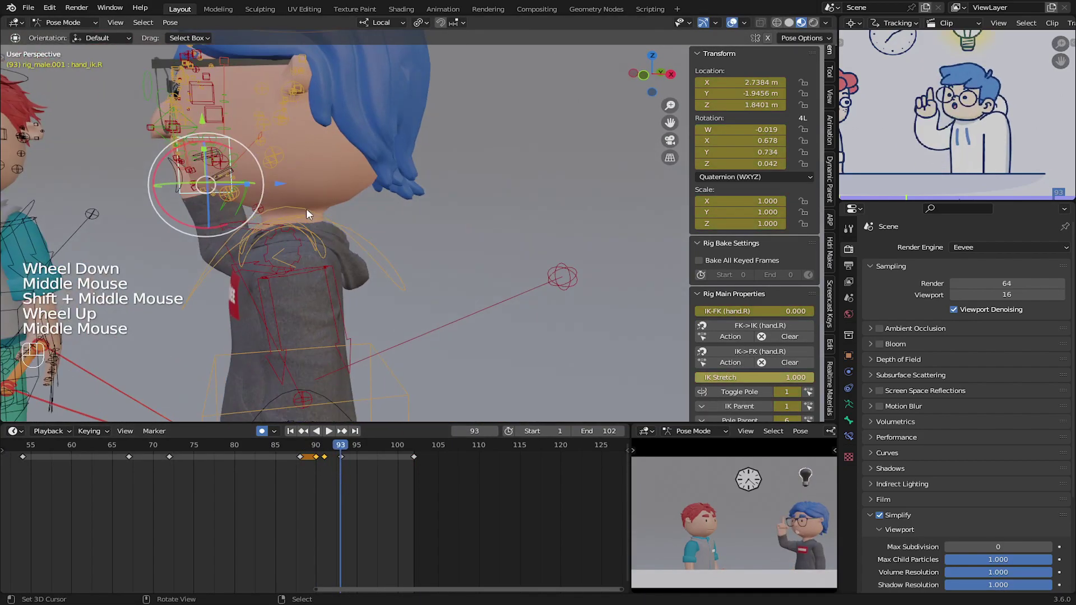
{"action": "right_click", "coordinate": [313, 349]}
{"action": "right_click", "coordinate": [322, 253]}
{"action": "left_click_drag", "start_coordinate": [331, 222], "coordinate": [335, 230], "text": "shift"}
- Move the torso control slightly down at frame 93 and slightly up at frame 96
{"action": "left_click_drag", "start_coordinate": [320, 470], "coordinate": [338, 470]}
{"action": "middle_click_drag", "start_coordinate": [336, 336], "coordinate": [331, 219], "text": "shift"}
{"action": "right_click", "coordinate": [305, 315]}
{"action": "left_click_drag", "start_coordinate": [296, 333], "coordinate": [296, 339]}
{"action": "left_click_drag", "start_coordinate": [337, 469], "coordinate": [364, 466]}
{"action": "middle_click_drag", "start_coordinate": [337, 337], "coordinate": [364, 291], "text": "shift"}
{"action": "left_click_drag", "start_coordinate": [314, 294], "coordinate": [314, 287]}
- Nudge the right hand IK control at frames 94, 96 and 98 so the raised hand settles gradually
{"action": "left_click_drag", "start_coordinate": [356, 458], "coordinate": [349, 459]}
{"action": "middle_click_drag", "start_coordinate": [291, 112], "coordinate": [339, 240], "text": "shift"}
{"action": "right_click", "coordinate": [264, 200]}
{"action": "left_click_drag", "start_coordinate": [269, 140], "coordinate": [269, 135]}
{"action": "left_click_drag", "start_coordinate": [348, 476], "coordinate": [363, 477]}
{"action": "left_click_drag", "start_coordinate": [265, 138], "coordinate": [264, 131]}
{"action": "left_click", "coordinate": [264, 132]}
{"action": "left_click_drag", "start_coordinate": [342, 471], "coordinate": [381, 477]}
{"action": "left_click_drag", "start_coordinate": [266, 138], "coordinate": [267, 141]}
{"action": "left_click", "coordinate": [380, 482]}
- Raise the Simplify viewport max subdivision by two levels and render the animation
{"action": "scroll", "coordinate": [378, 483], "scroll_direction": "down", "scroll_amount": 12}
{"action": "left_click_drag", "start_coordinate": [343, 481], "coordinate": [176, 479]}
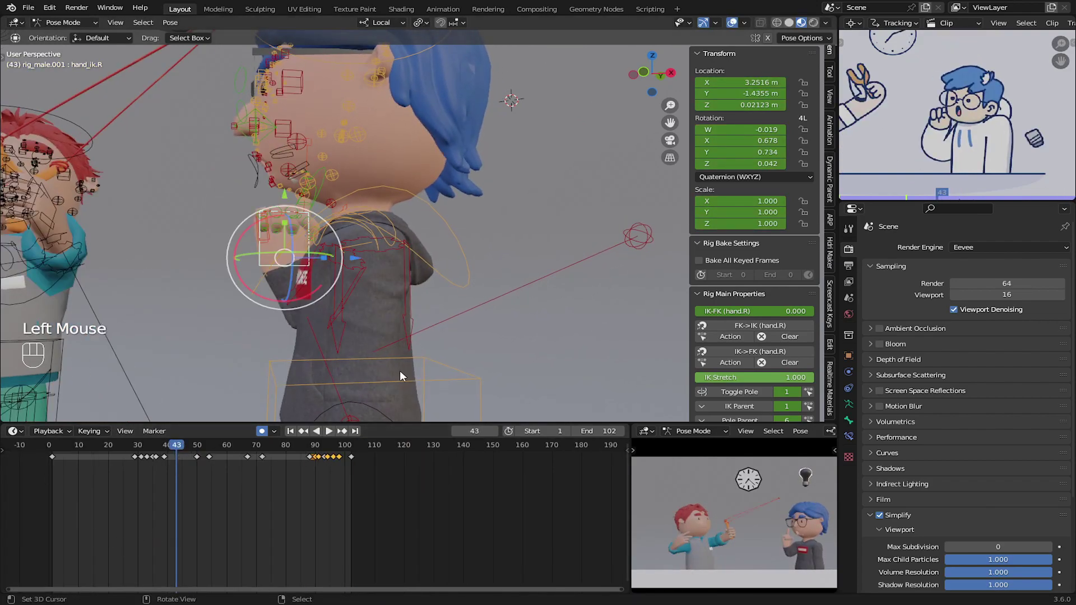
{"action": "middle_click_drag", "start_coordinate": [242, 329], "coordinate": [288, 335], "text": "shift"}
{"action": "scroll", "coordinate": [291, 330], "scroll_direction": "down", "scroll_amount": 2}
{"action": "scroll", "coordinate": [415, 156], "scroll_direction": "up", "scroll_amount": 1}
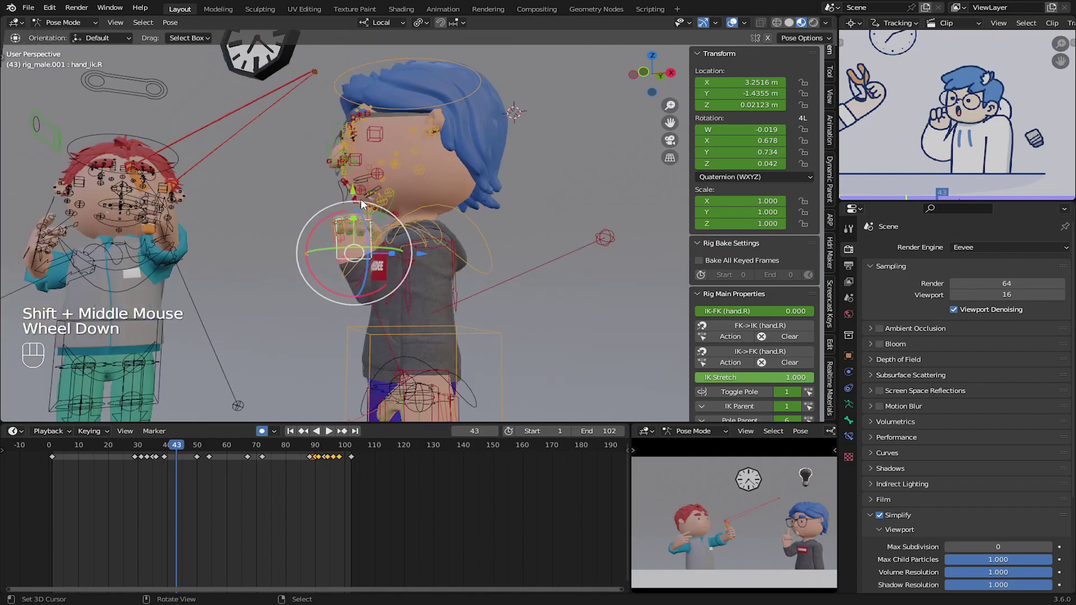
{"action": "left_click", "coordinate": [1047, 547]}
{"action": "left_click", "coordinate": [1047, 547]}
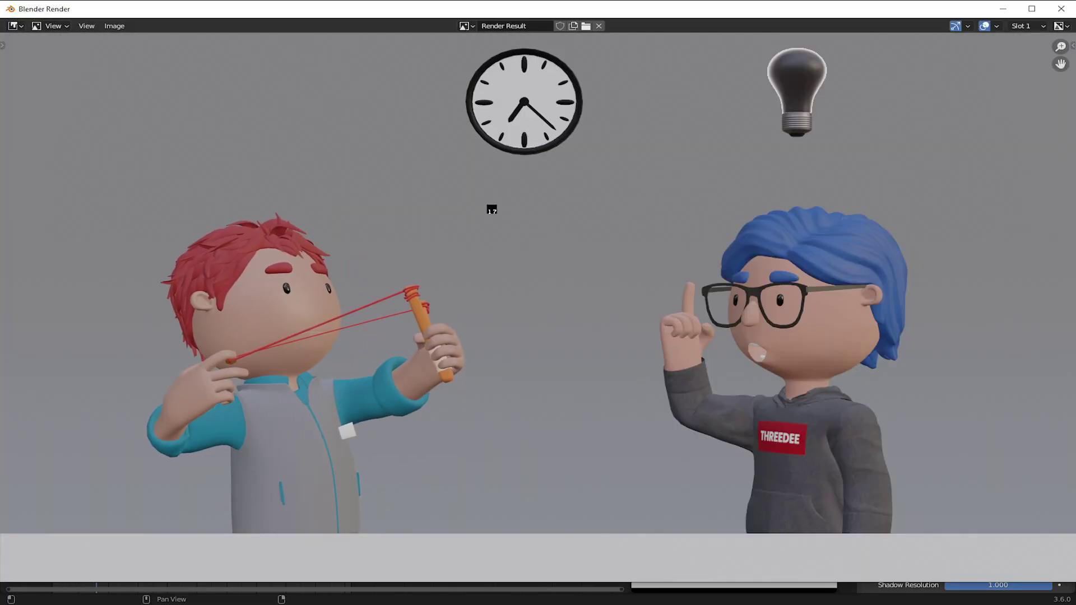
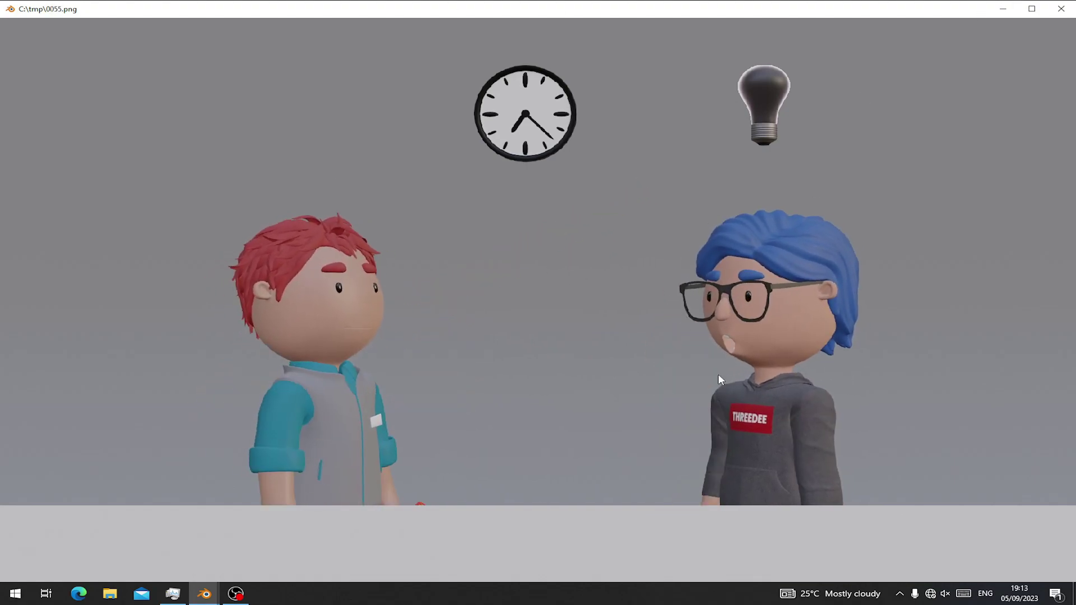
- Close the rendered playback and lower the Simplify viewport max subdivision back to 0
{"action": "left_click", "coordinate": [1073, 5]}
{"action": "left_click_drag", "start_coordinate": [981, 548], "coordinate": [947, 548]}
- Move the right hand IK control's keyframe at frame 54 to frame 56
{"action": "left_click_drag", "start_coordinate": [213, 489], "coordinate": [197, 490]}
{"action": "middle_click_drag", "start_coordinate": [249, 499], "coordinate": [352, 496]}
{"action": "scroll", "coordinate": [350, 359], "scroll_direction": "up", "scroll_amount": 4}
{"action": "left_click", "coordinate": [303, 476]}
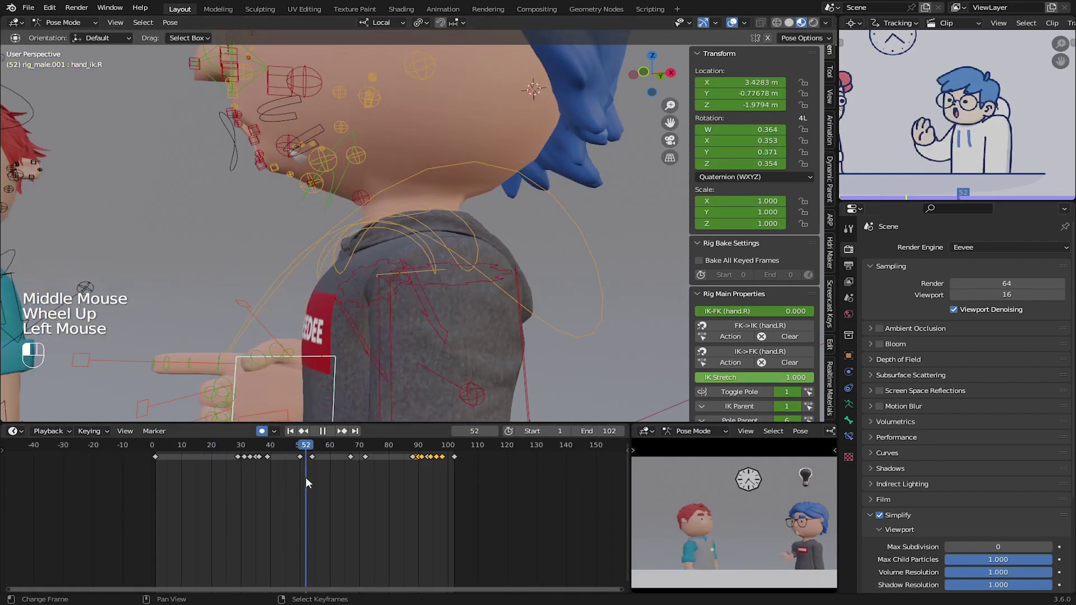
{"action": "scroll", "coordinate": [306, 476], "scroll_direction": "up", "scroll_amount": 2}
{"action": "right_click", "coordinate": [311, 461]}
{"action": "key", "text": "g"}
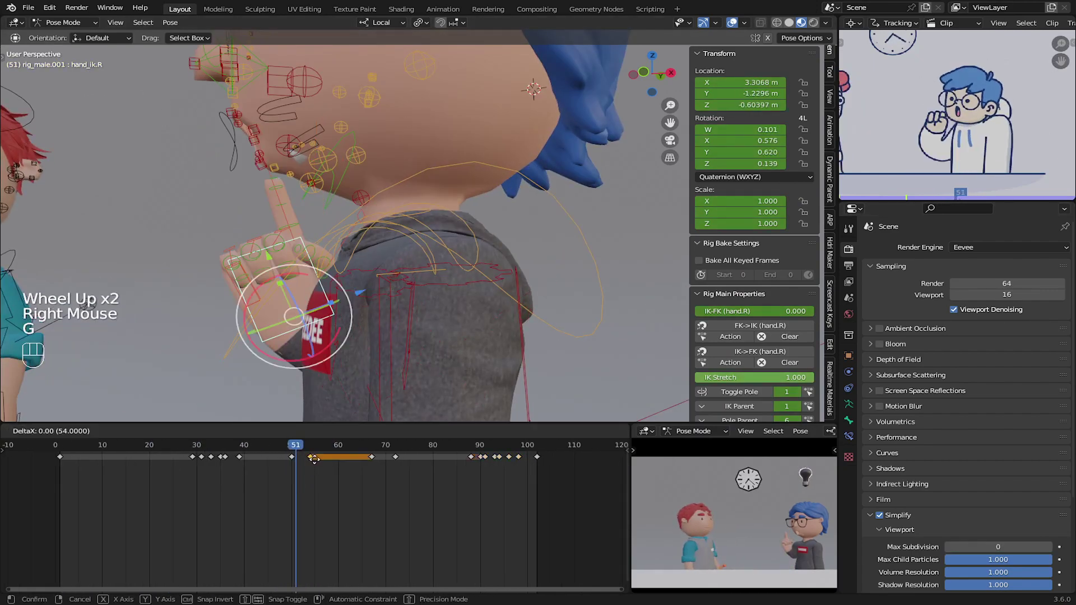
{"action": "left_click", "coordinate": [321, 461]}
- Pose the right hand IK control at frame 52 so the palm turns forward on the way down, matching the reference
{"action": "mouse_move", "coordinate": [317, 463]}
{"action": "left_mouse_down"}
{"action": "mouse_move", "coordinate": [281, 466]}
{"action": "mouse_move", "coordinate": [301, 466]}
{"action": "left_mouse_up"}
{"action": "key", "text": "space"}
{"action": "key", "text": "space"}
{"action": "key", "text": "space"}
{"action": "middle_click_drag", "start_coordinate": [280, 292], "coordinate": [359, 280]}
{"action": "middle_click_drag", "start_coordinate": [314, 313], "coordinate": [291, 292], "text": "shift"}
{"action": "middle_click_drag", "start_coordinate": [274, 297], "coordinate": [287, 302]}
{"action": "left_click_drag", "start_coordinate": [287, 302], "coordinate": [280, 241]}
{"action": "left_click_drag", "start_coordinate": [302, 297], "coordinate": [280, 314]}
{"action": "middle_click_drag", "start_coordinate": [291, 303], "coordinate": [302, 263]}
{"action": "middle_click_drag", "start_coordinate": [280, 281], "coordinate": [263, 224], "text": "shift"}
- Open the right hand's curled fingers at frame 52 by clearing their location, rotation and scale, and scale the finger controls to spread them
{"action": "right_click", "coordinate": [159, 189]}
{"action": "right_click", "coordinate": [148, 211], "text": "shift"}
{"action": "right_click", "coordinate": [135, 242], "text": "shift"}
{"action": "key", "text": "alt+r"}
{"action": "key", "text": "alt+g"}
{"action": "key", "text": "alt+s"}
{"action": "middle_click_drag", "start_coordinate": [134, 242], "coordinate": [294, 207]}
{"action": "right_click", "coordinate": [246, 156], "text": "shift"}
{"action": "key", "text": "ctrl+z"}
{"action": "right_click", "coordinate": [238, 150], "text": "shift"}
{"action": "middle_click_drag", "start_coordinate": [241, 154], "coordinate": [393, 247]}
{"action": "key", "text": "s"}
{"action": "left_click", "coordinate": [297, 224]}
- Lengthen the right thumb's master control to about 1.116 in Y scale and rotate it outward at frame 52
{"action": "right_click", "coordinate": [361, 217]}
{"action": "key", "text": "s"}
{"action": "left_click_drag", "start_coordinate": [348, 247], "coordinate": [370, 236]}
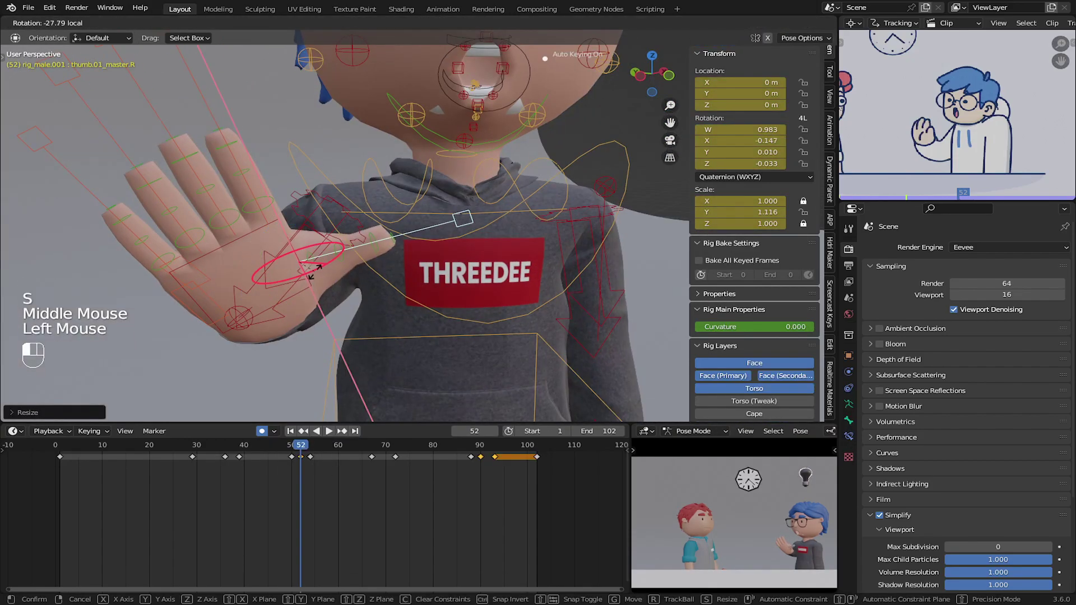
{"action": "key", "text": "r"}
- Rotate the right hand IK control at frame 54 so the lowering hand follows through
{"action": "left_click", "coordinate": [297, 463]}
{"action": "key", "text": "space"}
{"action": "key", "text": "space"}
{"action": "left_click_drag", "start_coordinate": [297, 465], "coordinate": [308, 469]}
{"action": "middle_click_drag", "start_coordinate": [184, 370], "coordinate": [246, 235]}
{"action": "right_click", "coordinate": [285, 247]}
{"action": "left_click_drag", "start_coordinate": [306, 210], "coordinate": [320, 241]}
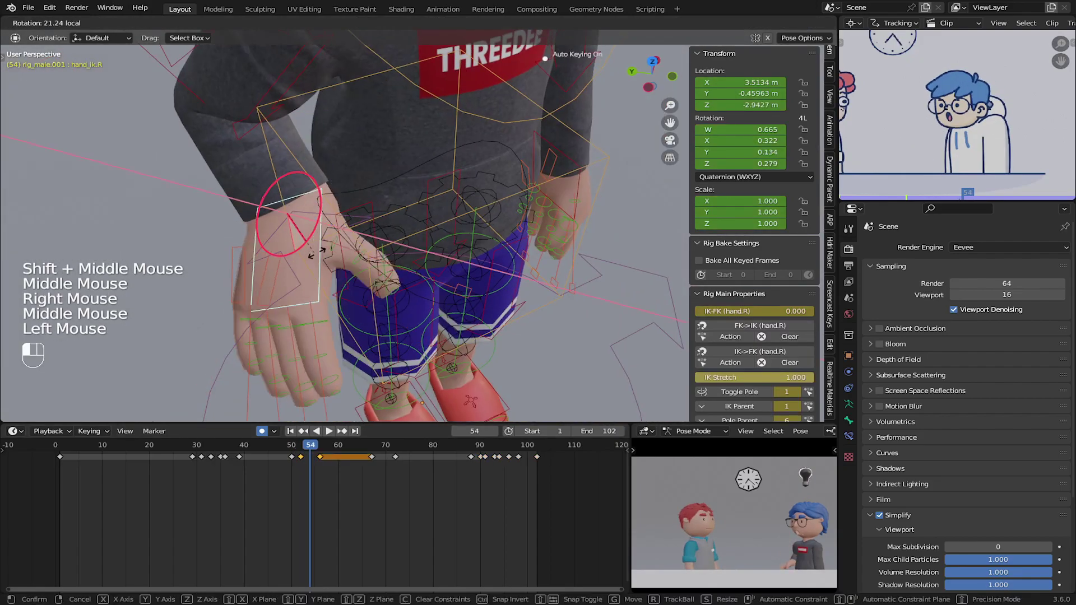
{"action": "middle_click_drag", "start_coordinate": [319, 241], "coordinate": [386, 185]}
{"action": "key", "text": "r"}
{"action": "key", "text": "r"}
- Examine the lowered and raised hand poses from several angles across the timeline
{"action": "left_click_drag", "start_coordinate": [311, 462], "coordinate": [365, 463]}
{"action": "middle_click_drag", "start_coordinate": [336, 252], "coordinate": [443, 225]}
{"action": "scroll", "coordinate": [443, 224], "scroll_direction": "down", "scroll_amount": 4}
{"action": "middle_click_drag", "start_coordinate": [431, 224], "coordinate": [454, 219], "text": "shift"}
{"action": "middle_click_drag", "start_coordinate": [453, 219], "coordinate": [341, 353]}
{"action": "left_click_drag", "start_coordinate": [334, 466], "coordinate": [92, 471]}
{"action": "scroll", "coordinate": [424, 210], "scroll_direction": "up", "scroll_amount": 2}
{"action": "middle_click_drag", "start_coordinate": [241, 381], "coordinate": [281, 329], "text": "shift"}
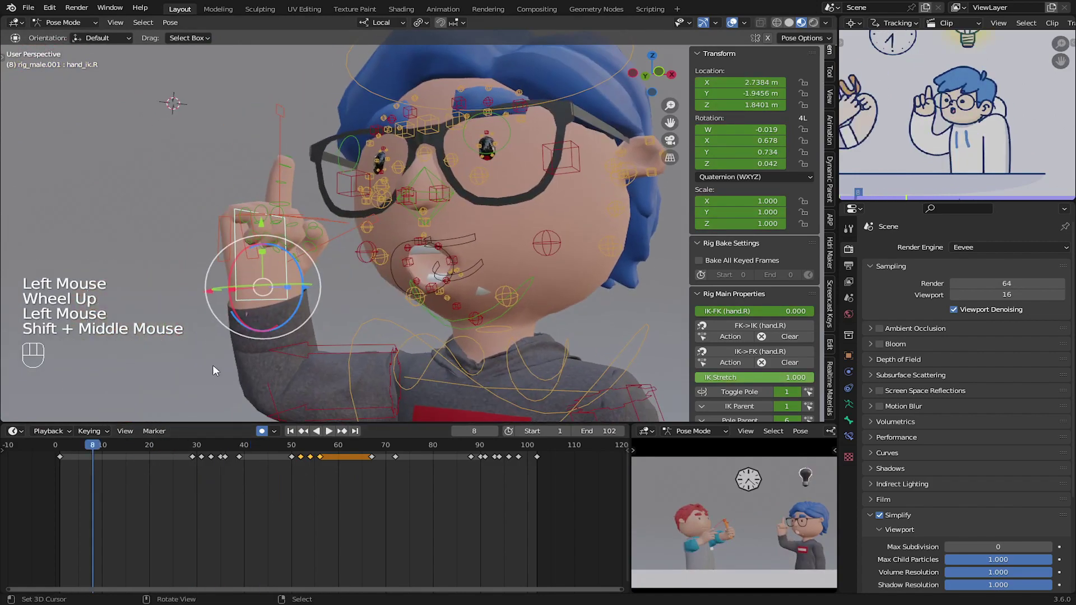
- Rotate the jaw control at frame 1 to adjust the mouth opening, and frame the designer closely in the camera preview
{"action": "left_click_drag", "start_coordinate": [72, 473], "coordinate": [60, 465]}
{"action": "middle_click_drag", "start_coordinate": [454, 282], "coordinate": [472, 190], "text": "shift"}
{"action": "scroll", "coordinate": [448, 242], "scroll_direction": "up", "scroll_amount": 2}
{"action": "right_click", "coordinate": [459, 294]}
{"action": "left_click_drag", "start_coordinate": [479, 178], "coordinate": [480, 183]}
{"action": "scroll", "coordinate": [748, 483], "scroll_direction": "up", "scroll_amount": 2}
{"action": "middle_click_drag", "start_coordinate": [748, 483], "coordinate": [733, 587], "text": "shift"}
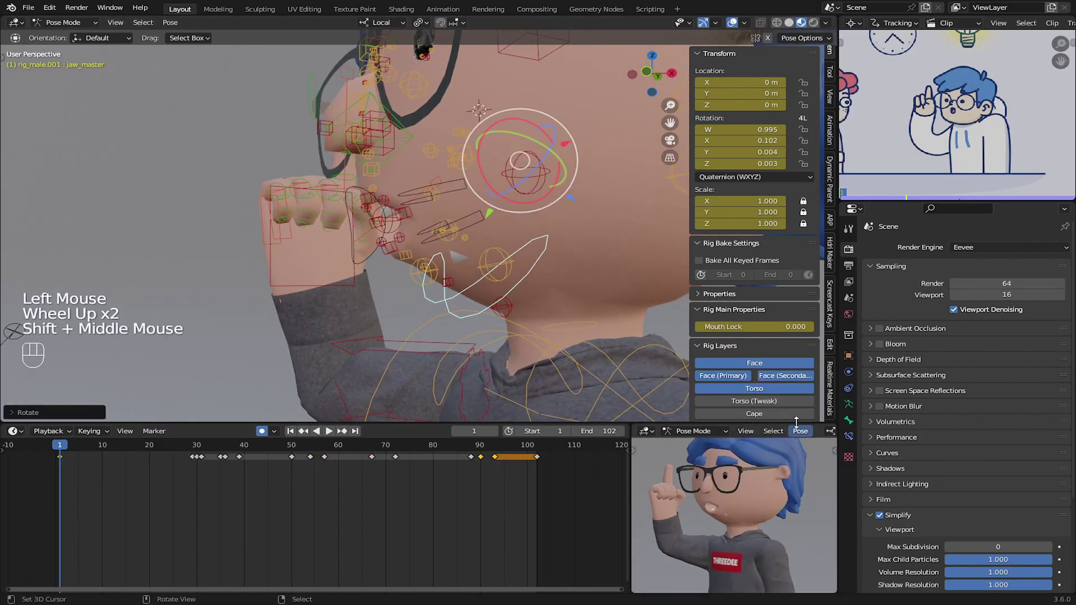
- Move both lip corner controls inward at frame 1 with X mirroring, about 0.039 m along X
{"action": "middle_click_drag", "start_coordinate": [414, 155], "coordinate": [466, 173]}
{"action": "left_click_drag", "start_coordinate": [469, 173], "coordinate": [465, 184], "text": "shift"}
{"action": "middle_click_drag", "start_coordinate": [466, 184], "coordinate": [425, 185]}
{"action": "right_click", "coordinate": [406, 211]}
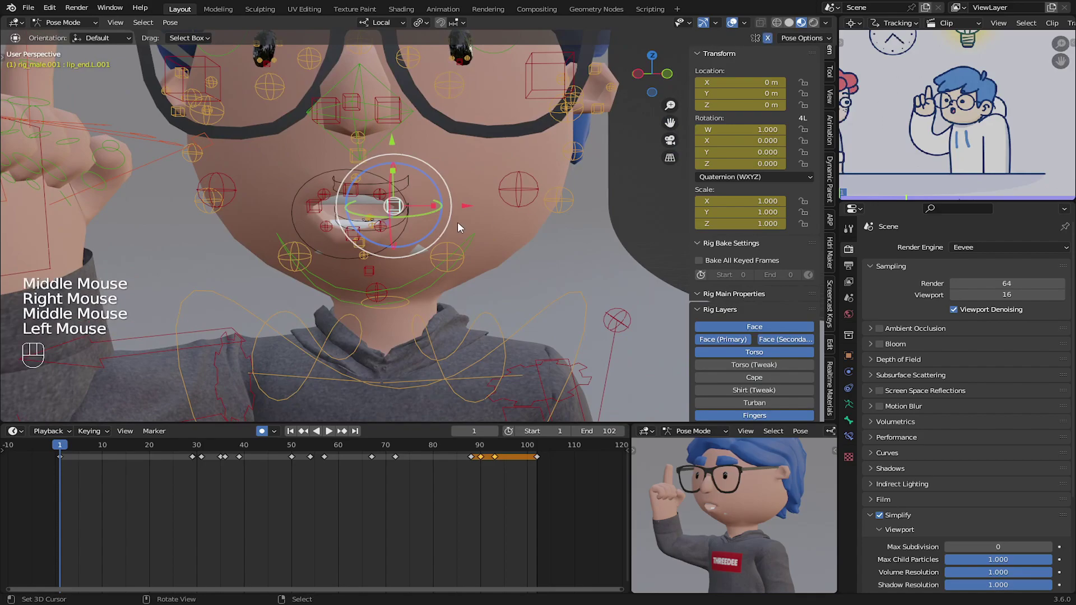
{"action": "left_click_drag", "start_coordinate": [472, 206], "coordinate": [473, 202]}
- Copy all of the rig's frame 1 keyframes and paste them at frame 102
{"action": "key", "text": "a"}
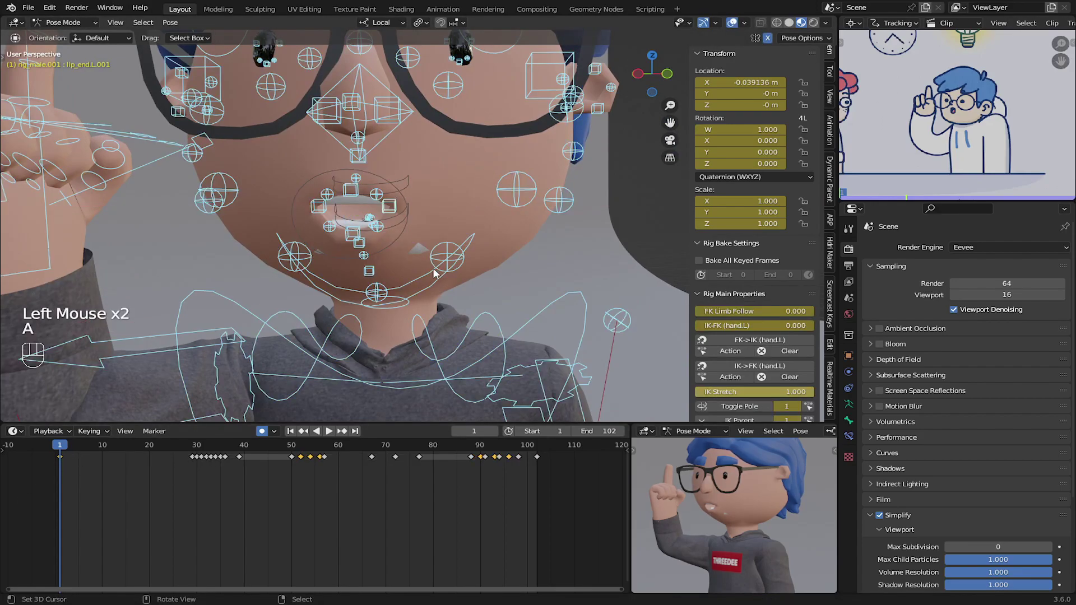
{"action": "right_click", "coordinate": [60, 455]}
{"action": "key", "text": "ctrl+c"}
{"action": "left_click_drag", "start_coordinate": [64, 467], "coordinate": [539, 456]}
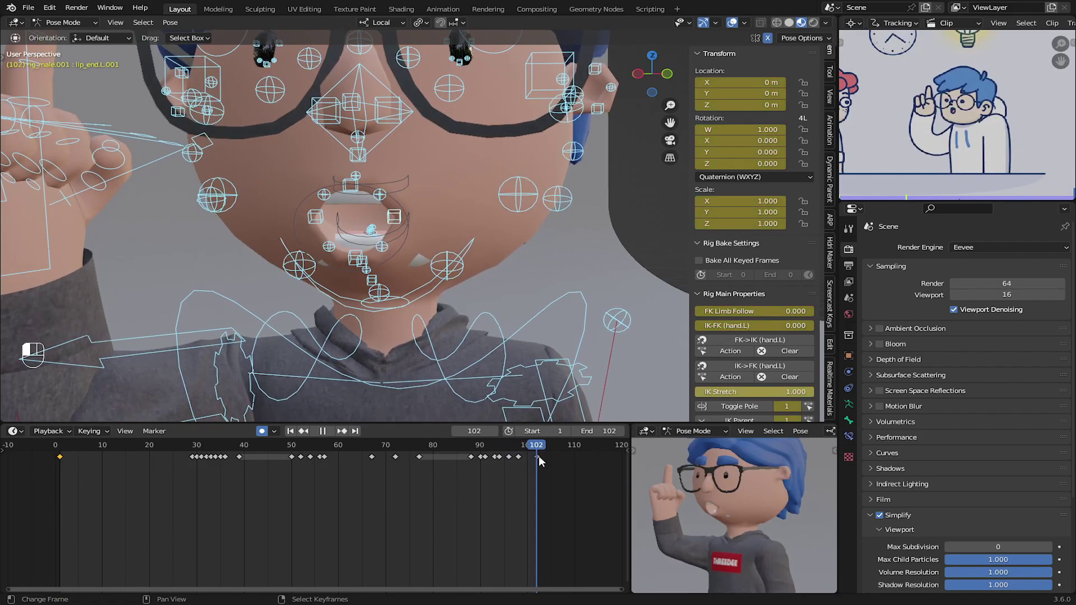
{"action": "key", "text": "ctrl+v"}
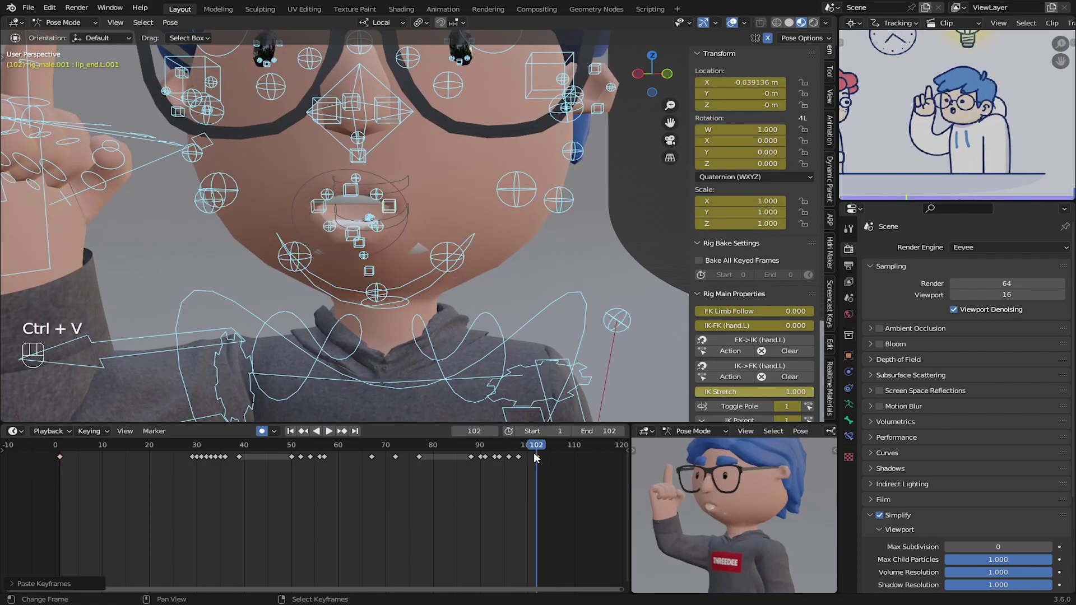
- Select the mouth and jaw controls and paste their frame 102 keyframes at frame 29
{"action": "left_click_drag", "start_coordinate": [535, 458], "coordinate": [192, 479]}
{"action": "right_click", "coordinate": [349, 256]}
{"action": "middle_click_drag", "start_coordinate": [343, 254], "coordinate": [353, 232]}
{"action": "left_click_drag", "start_coordinate": [451, 303], "coordinate": [454, 278]}
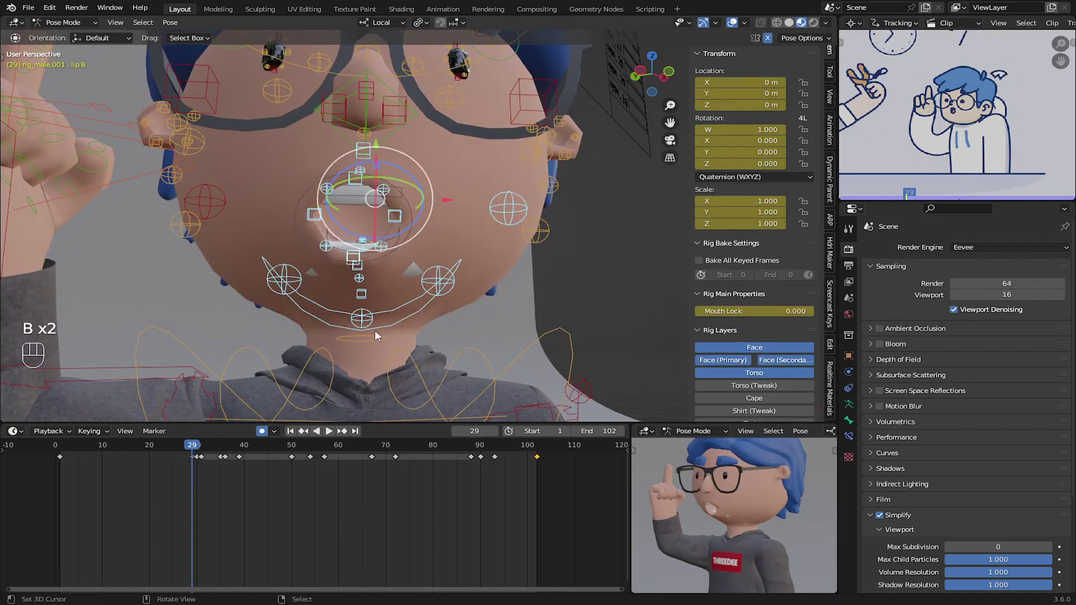
{"action": "key", "text": "ctrl+c"}
{"action": "scroll", "coordinate": [163, 486], "scroll_direction": "up", "scroll_amount": 3}
{"action": "key", "text": "ctrl+v"}
{"action": "scroll", "coordinate": [163, 485], "scroll_direction": "down", "scroll_amount": 1}
- Copy a keyframe of the mouth controls, paste it around frame 36, and check the mouth's timing
{"action": "left_click_drag", "start_coordinate": [135, 465], "coordinate": [182, 466]}
{"action": "right_click", "coordinate": [182, 467]}
{"action": "scroll", "coordinate": [162, 469], "scroll_direction": "up", "scroll_amount": 2}
{"action": "key", "text": "ctrl+c"}
{"action": "key", "text": "ctrl+v"}
{"action": "left_click", "coordinate": [185, 470]}
{"action": "key", "text": "ctrl+v"}
{"action": "left_click", "coordinate": [190, 465]}
{"action": "key", "text": "space"}
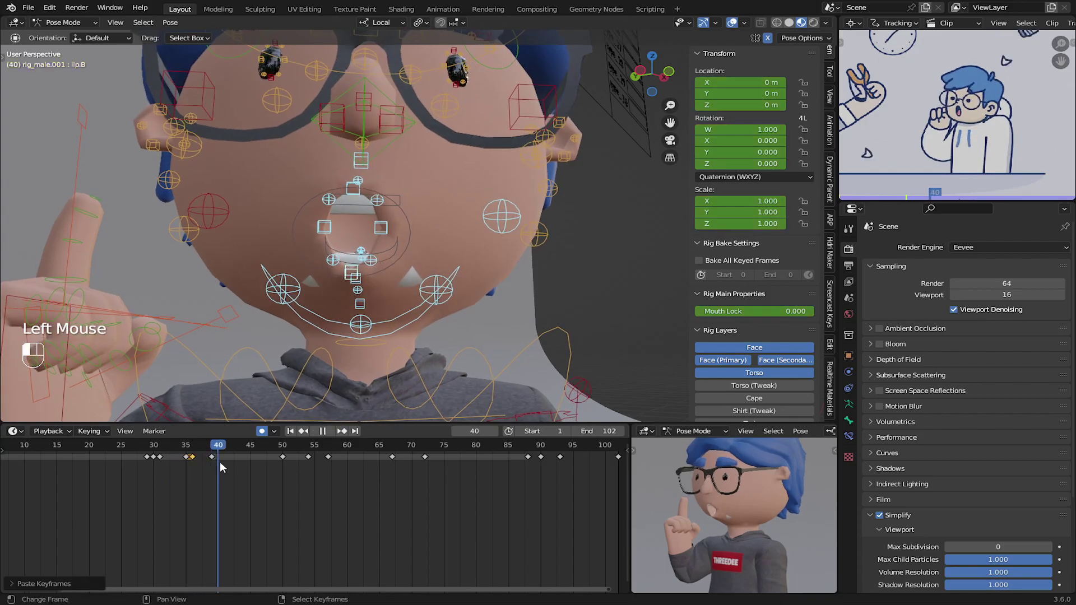
{"action": "mouse_move", "coordinate": [258, 461]}
{"action": "left_mouse_down"}
{"action": "mouse_move", "coordinate": [174, 446]}
{"action": "mouse_move", "coordinate": [241, 456]}
{"action": "left_mouse_up"}
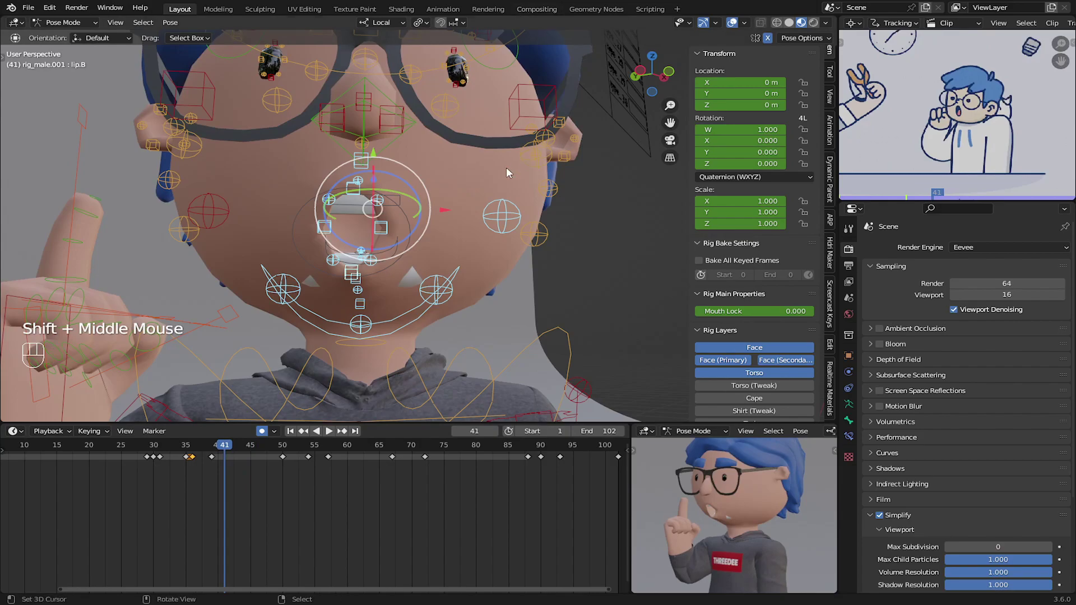
- Go to frame 36 and select the designer's left eye object in Object Mode
{"action": "middle_click_drag", "start_coordinate": [515, 159], "coordinate": [476, 224], "text": "shift"}
{"action": "middle_click_drag", "start_coordinate": [476, 224], "coordinate": [409, 257]}
{"action": "middle_click_drag", "start_coordinate": [409, 258], "coordinate": [357, 322], "text": "shift"}
{"action": "mouse_move", "coordinate": [213, 455]}
{"action": "left_mouse_down"}
{"action": "mouse_move", "coordinate": [263, 457]}
{"action": "mouse_move", "coordinate": [99, 450]}
{"action": "mouse_move", "coordinate": [224, 460]}
{"action": "mouse_move", "coordinate": [195, 460]}
{"action": "left_mouse_up"}
{"action": "middle_click_drag", "start_coordinate": [311, 291], "coordinate": [399, 237], "text": "shift"}
{"action": "scroll", "coordinate": [368, 215], "scroll_direction": "up", "scroll_amount": 1}
{"action": "scroll", "coordinate": [369, 240], "scroll_direction": "up", "scroll_amount": 2}
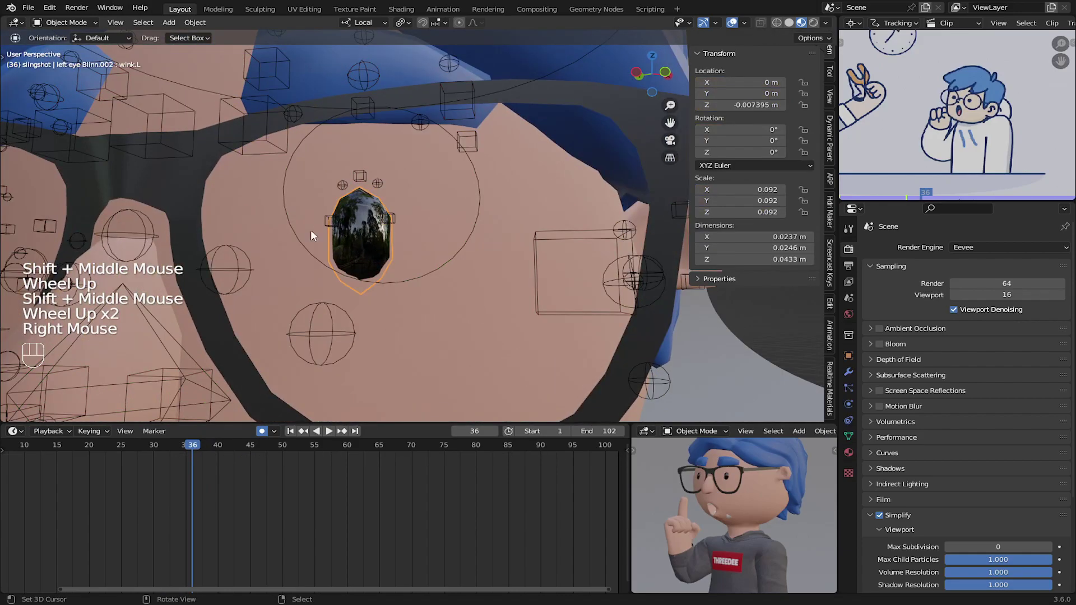
- Make eyeBlinkLeft the active shape key of the left eye and try out its value
{"action": "left_click", "coordinate": [848, 436]}
{"action": "scroll", "coordinate": [959, 396], "scroll_direction": "up", "scroll_amount": 12}
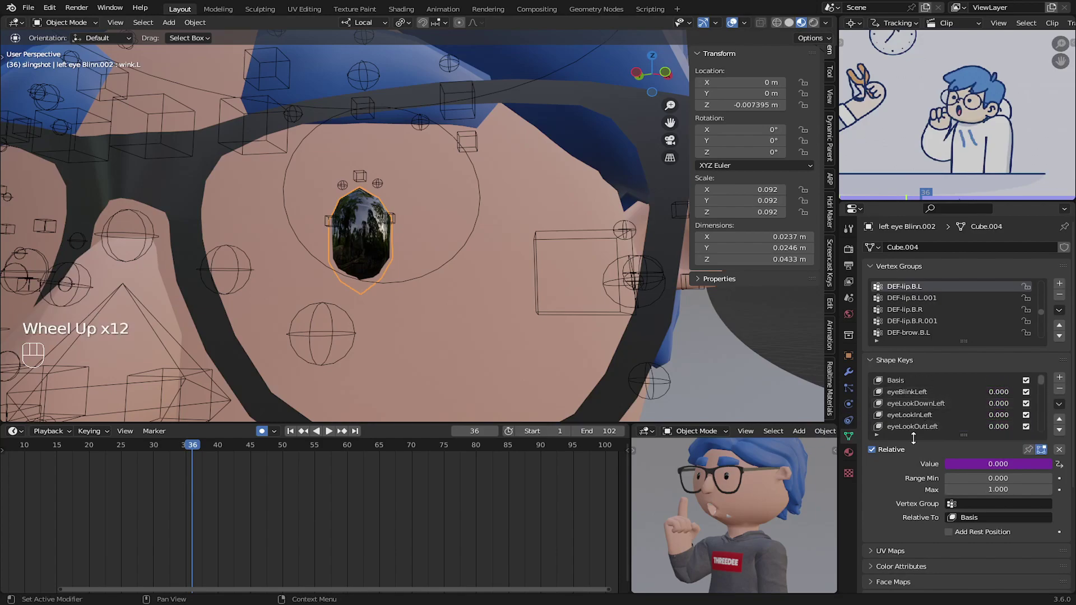
{"action": "left_click", "coordinate": [875, 436]}
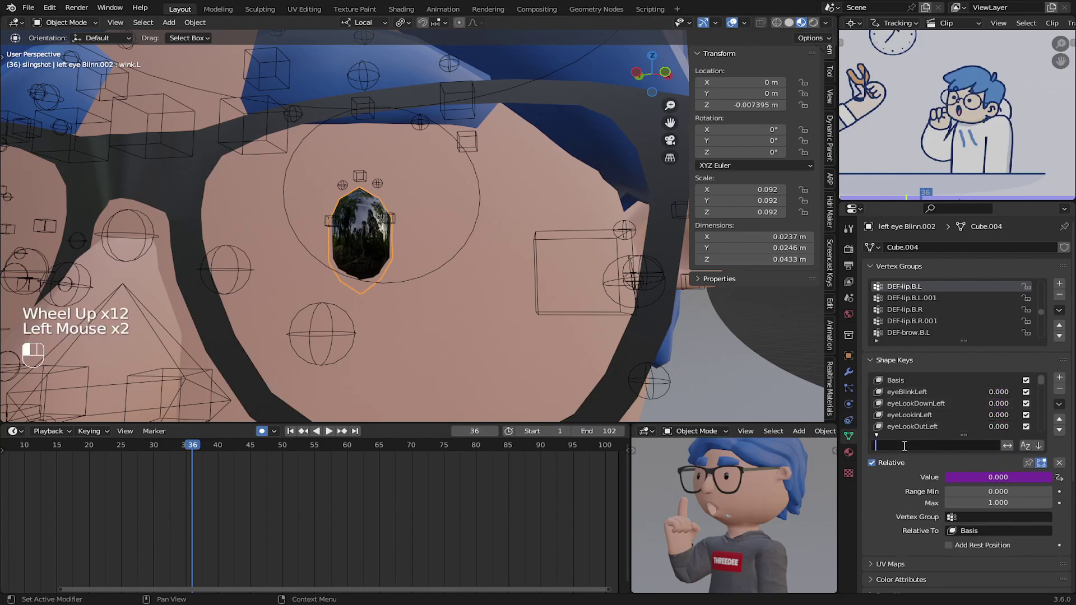
{"action": "left_click", "coordinate": [902, 392]}
{"action": "mouse_move", "coordinate": [981, 477]}
{"action": "left_mouse_down"}
{"action": "mouse_move", "coordinate": [1053, 476]}
{"action": "mouse_move", "coordinate": [981, 477]}
{"action": "left_mouse_up"}
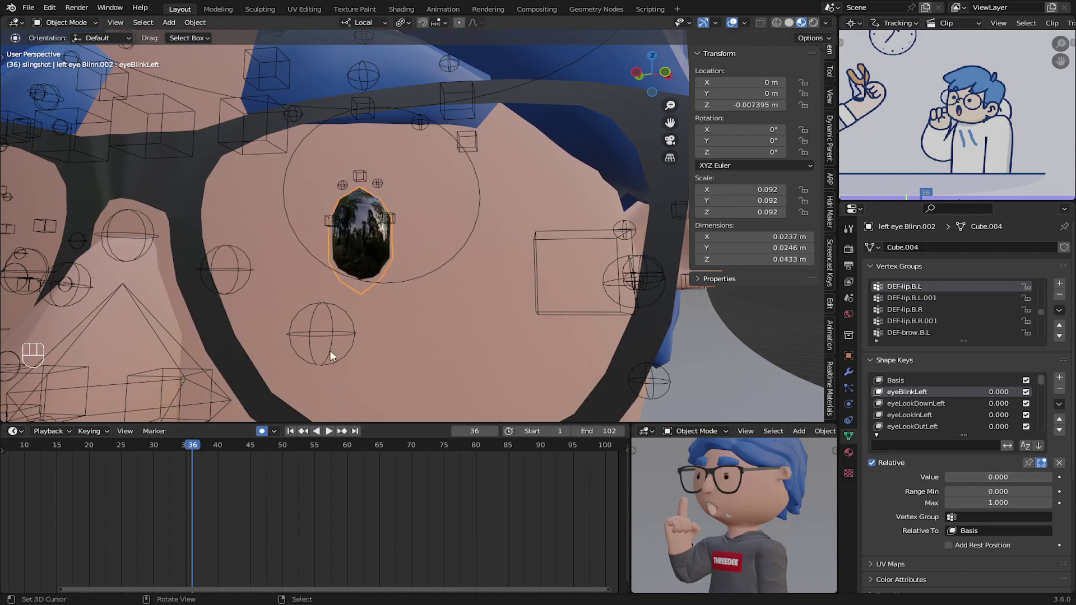
- Keyframe the left eye's eyeBlinkLeft value at 0.000 on frame 36 and 1.000 on frame 37
{"action": "key", "text": "Right"}
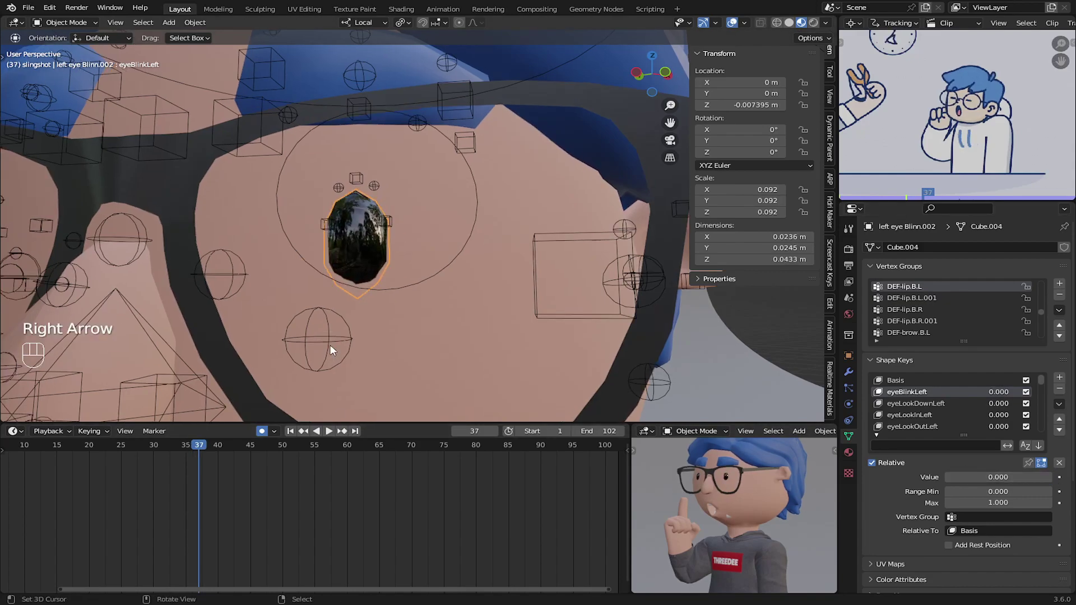
{"action": "key", "text": "Left"}
{"action": "right_click", "coordinate": [989, 479]}
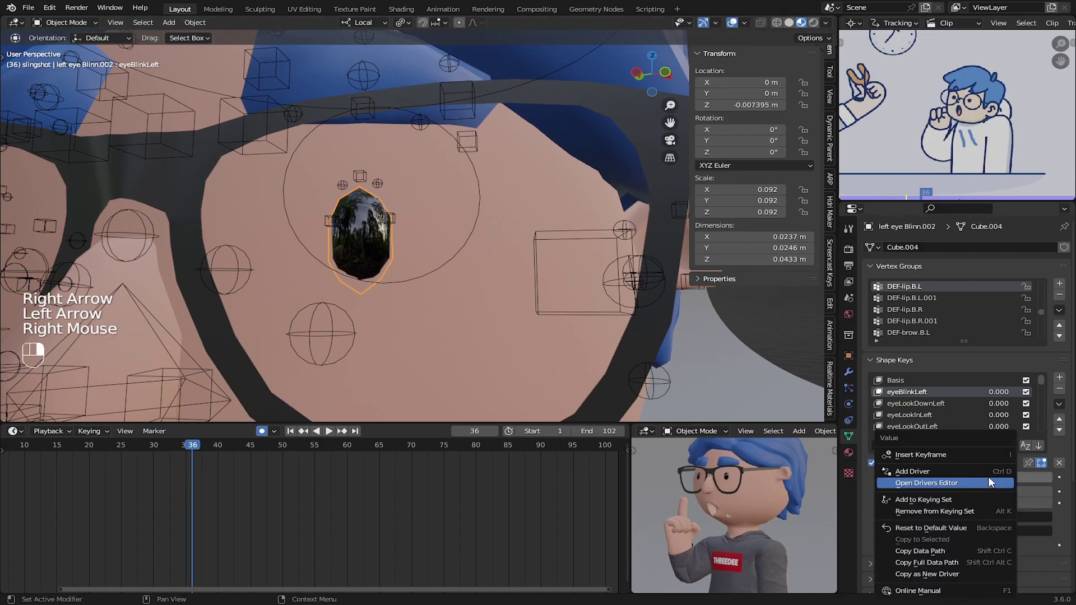
{"action": "left_click", "coordinate": [950, 448]}
{"action": "key", "text": "Right"}
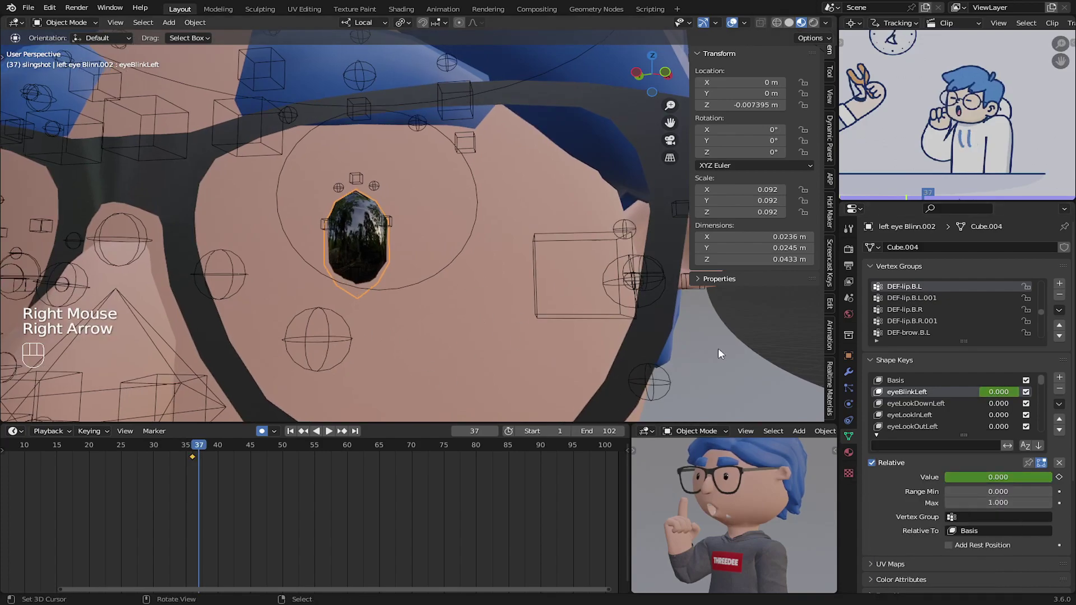
{"action": "left_click_drag", "start_coordinate": [997, 476], "coordinate": [1052, 477]}
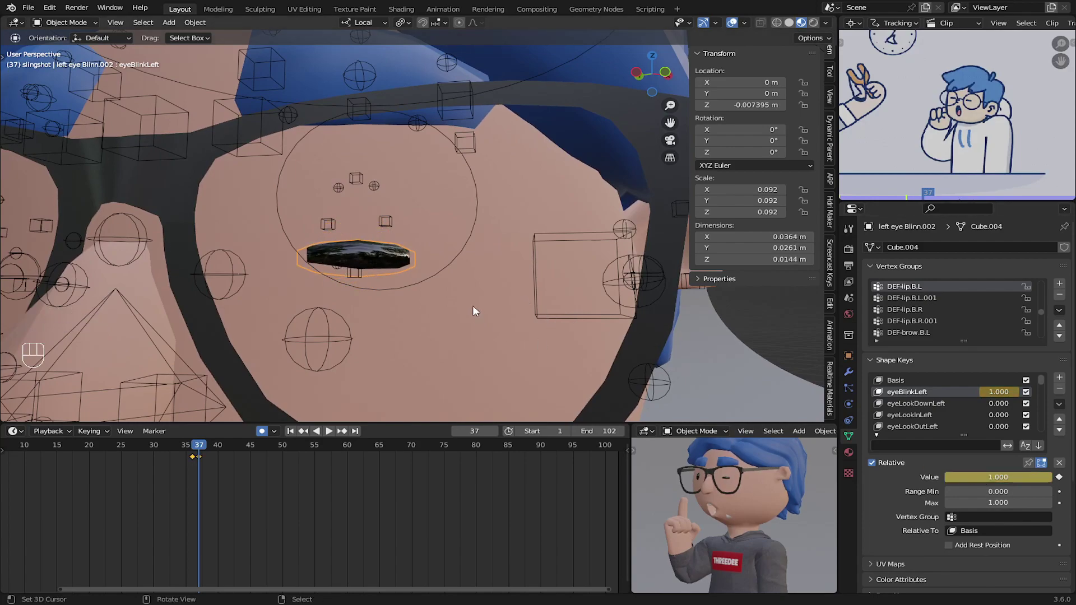
- Hold the left eye closed by keyframing eyeBlinkLeft at 1.000 on frame 39
{"action": "key", "text": "Left"}
{"action": "key", "text": "Right"}
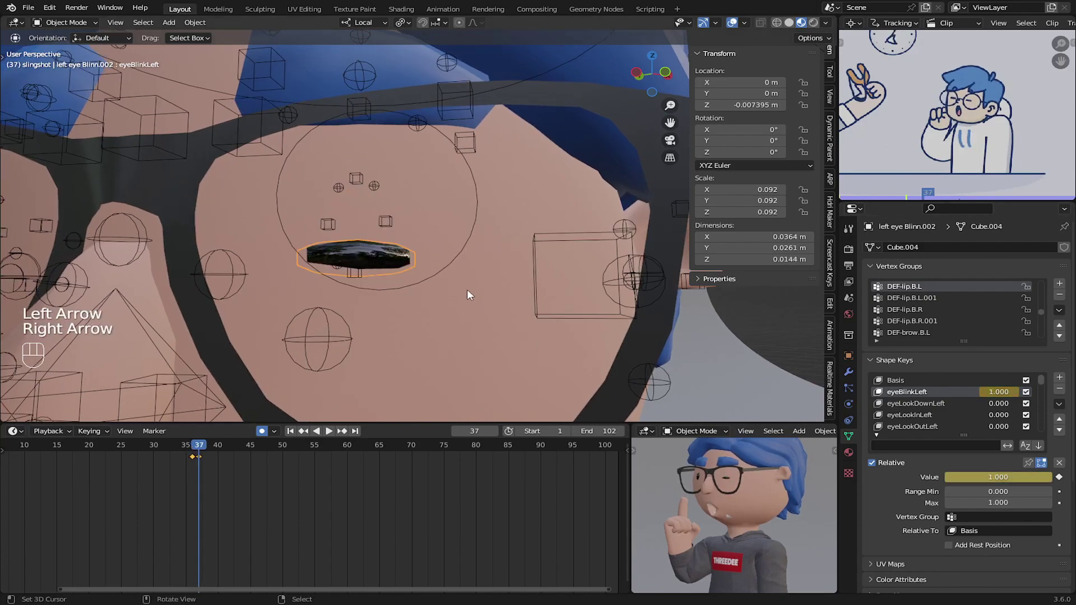
{"action": "key", "text": "Right"}
{"action": "key", "text": "Right"}
{"action": "key", "text": "Right"}
{"action": "key", "text": "Left"}
{"action": "right_click", "coordinate": [981, 477]}
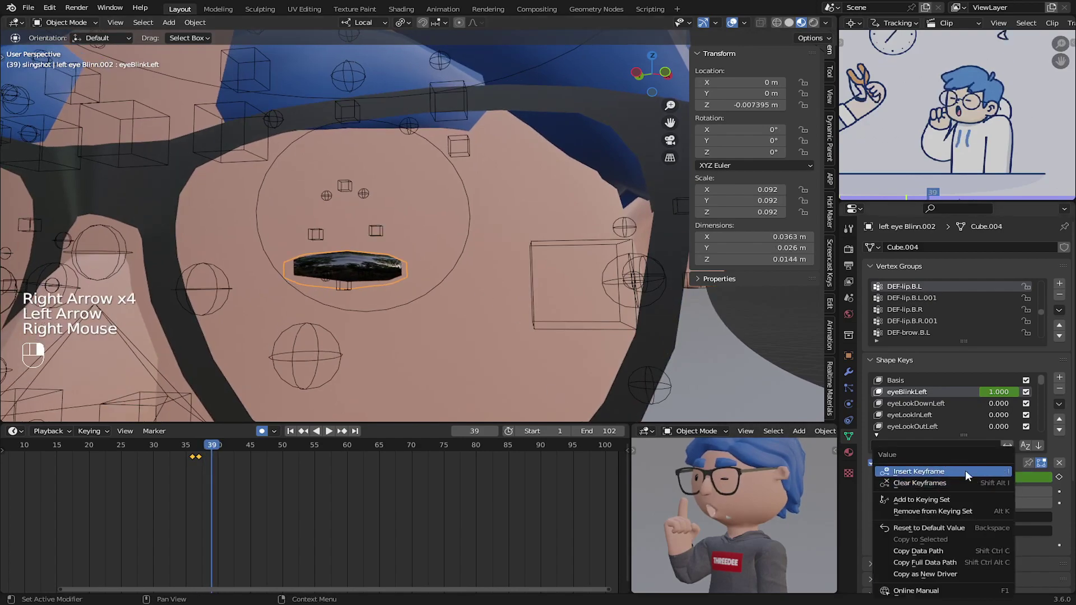
{"action": "left_click", "coordinate": [960, 473]}
- Reopen the left eye by setting eyeBlinkLeft to 0.000 on frame 40
{"action": "key", "text": "Right"}
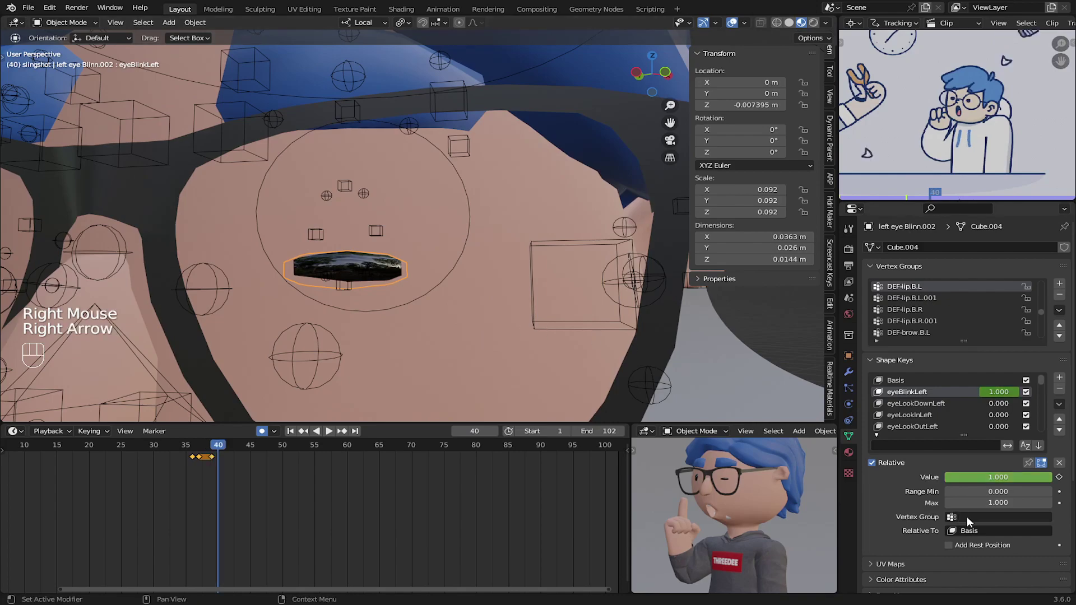
{"action": "left_click_drag", "start_coordinate": [997, 476], "coordinate": [952, 477]}
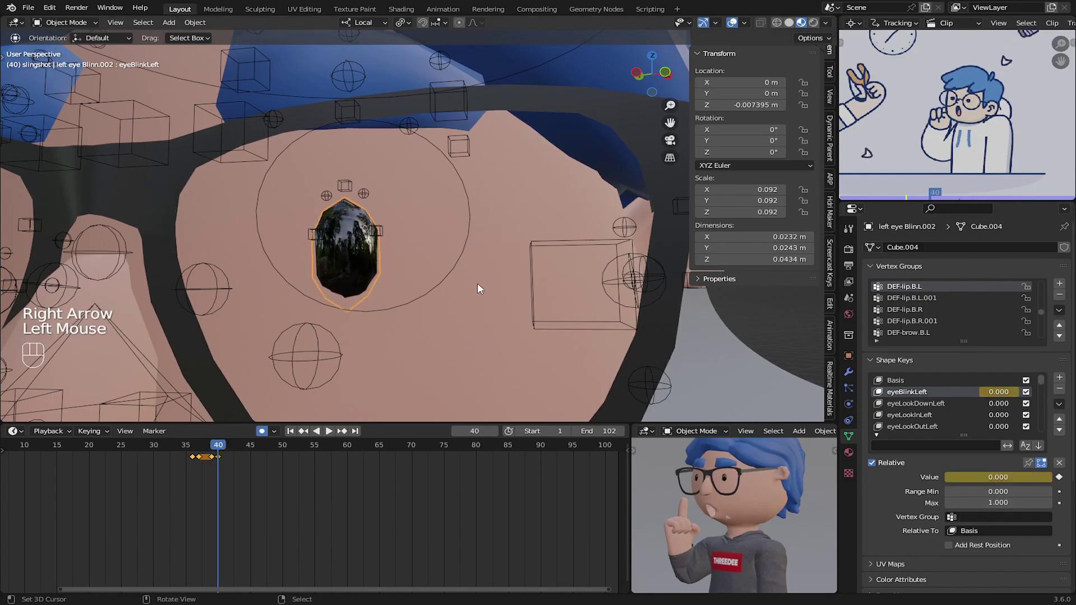
{"action": "key", "text": "Right"}
- Make eyeBlinkRight the active shape key of the right eye and keyframe its value at 0.000 on frame 36
{"action": "left_click_drag", "start_coordinate": [225, 474], "coordinate": [193, 463]}
{"action": "scroll", "coordinate": [97, 234], "scroll_direction": "down", "scroll_amount": 2}
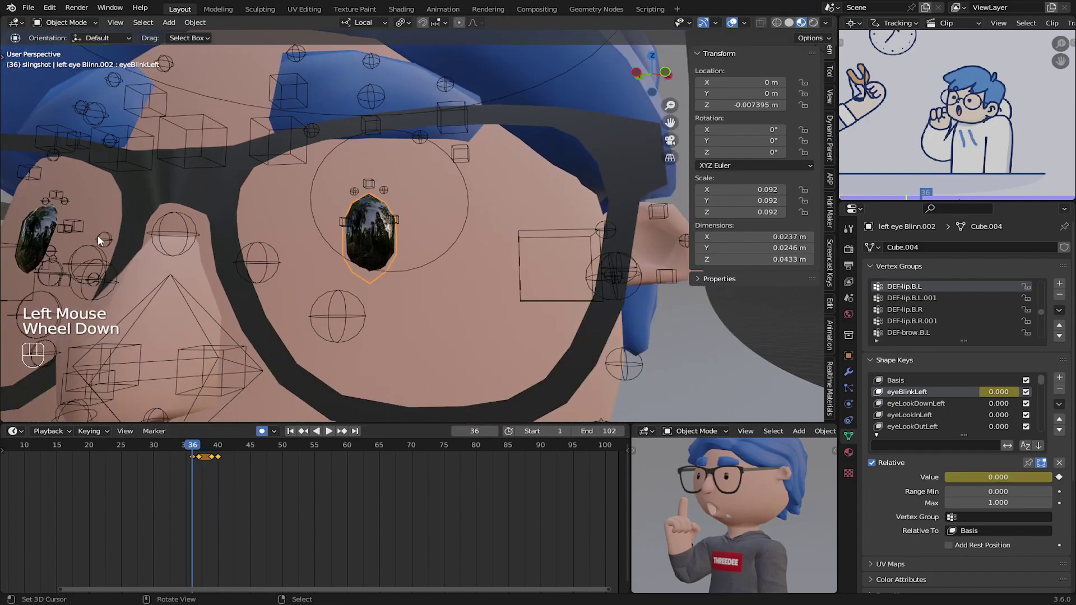
{"action": "right_click", "coordinate": [58, 226]}
{"action": "scroll", "coordinate": [935, 404], "scroll_direction": "down", "scroll_amount": 6}
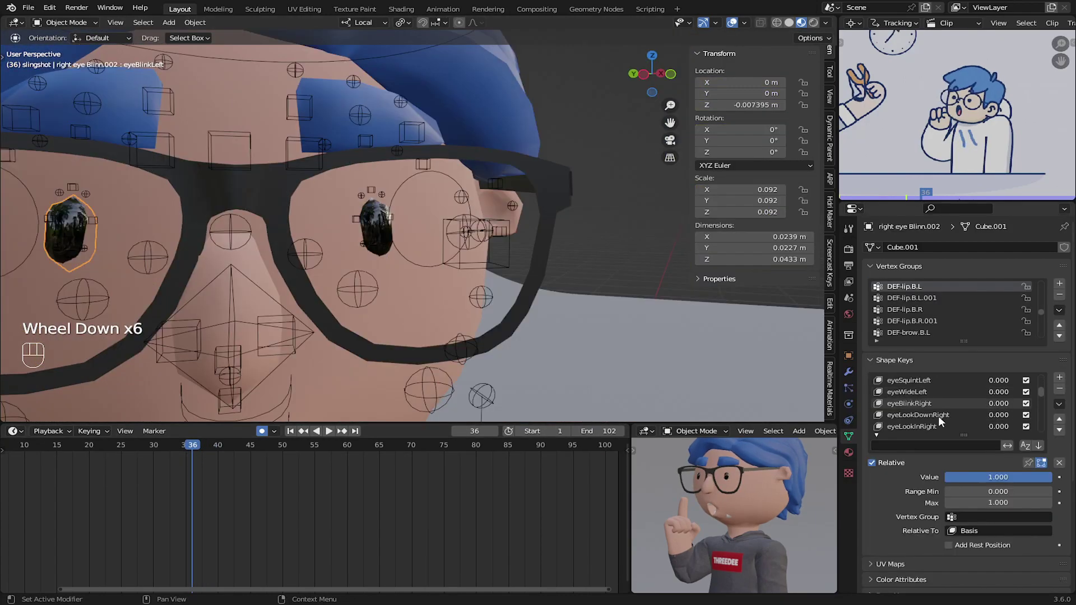
{"action": "left_click", "coordinate": [918, 404]}
{"action": "right_click", "coordinate": [1013, 476]}
{"action": "left_click", "coordinate": [1012, 455]}
- Keyframe the right eye's eyeBlinkRight value to close the eye on frame 37 and hold it closed through frame 39
{"action": "key", "text": "Right"}
{"action": "key", "text": "Right"}
{"action": "left_click_drag", "start_coordinate": [978, 477], "coordinate": [948, 477]}
{"action": "key", "text": "Right"}
{"action": "key", "text": "Right"}
{"action": "key", "text": "Left"}
{"action": "right_click", "coordinate": [1021, 476]}
{"action": "left_click", "coordinate": [1020, 455]}
- Reopen the right eye on frame 40 and hold it open with an eyeBlinkRight keyframe on frame 43
{"action": "key", "text": "Right"}
{"action": "key", "text": "Right"}
{"action": "key", "text": "Right"}
{"action": "key", "text": "Right"}
{"action": "key", "text": "Right"}
{"action": "key", "text": "Right"}
{"action": "key", "text": "Right"}
{"action": "key", "text": "Left"}
{"action": "key", "text": "Left"}
{"action": "key", "text": "Left"}
{"action": "key", "text": "Left"}
{"action": "key", "text": "Right"}
{"action": "key", "text": "Right"}
{"action": "key", "text": "Left"}
{"action": "right_click", "coordinate": [953, 476]}
{"action": "left_click", "coordinate": [952, 470]}
- Keyframe a second right-eye blink, closed from frame 44 to 46 and back to 0.000 on frame 47
{"action": "key", "text": "Right"}
{"action": "key", "text": "Right"}
{"action": "key", "text": "Right"}
{"action": "key", "text": "Right"}
{"action": "key", "text": "Right"}
{"action": "key", "text": "Left"}
{"action": "key", "text": "Left"}
{"action": "right_click", "coordinate": [997, 477]}
{"action": "left_click", "coordinate": [997, 472]}
{"action": "key", "text": "Right"}
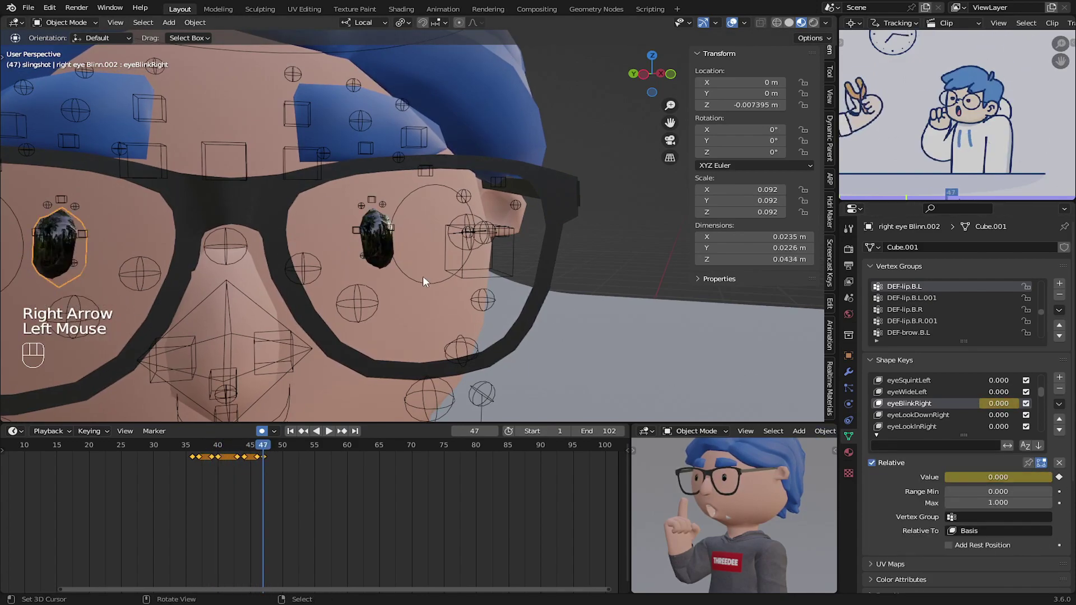
- Step through the frames after 47 to check the right eye against the 2D reference
{"action": "key", "text": "Right"}
{"action": "key", "text": "Right"}
{"action": "key", "text": "Right"}
{"action": "key", "text": "Right"}
{"action": "key", "text": "Right"}
{"action": "key", "text": "Right"}
{"action": "key", "text": "Right"}
{"action": "key", "text": "Right"}
{"action": "key", "text": "Right"}
{"action": "key", "text": "Right"}
{"action": "key", "text": "Right"}
{"action": "key", "text": "Right"}
{"action": "key", "text": "Right"}
{"action": "key", "text": "Right"}
{"action": "key", "text": "Right"}
{"action": "key", "text": "Right"}
{"action": "key", "text": "Right"}
{"action": "key", "text": "Right"}
{"action": "key", "text": "Right"}
{"action": "key", "text": "Right"}
{"action": "scroll", "coordinate": [423, 276], "scroll_direction": "down", "scroll_amount": 1}
- Select the left eye and keyframe its eyeBlinkLeft value on frame 43 with the eye held open
{"action": "left_click_drag", "start_coordinate": [416, 473], "coordinate": [251, 463]}
{"action": "middle_click_drag", "start_coordinate": [251, 463], "coordinate": [208, 461]}
{"action": "scroll", "coordinate": [208, 462], "scroll_direction": "up", "scroll_amount": 4}
{"action": "left_click_drag", "start_coordinate": [209, 461], "coordinate": [143, 462]}
{"action": "scroll", "coordinate": [415, 229], "scroll_direction": "up", "scroll_amount": 2}
{"action": "right_click", "coordinate": [372, 233]}
{"action": "scroll", "coordinate": [947, 404], "scroll_direction": "up", "scroll_amount": 5}
{"action": "left_click_drag", "start_coordinate": [1046, 476], "coordinate": [935, 477]}
{"action": "right_click", "coordinate": [997, 477]}
{"action": "left_click", "coordinate": [996, 469]}
- Keyframe a second left-eye blink with eyeBlinkLeft, closed from frame 44 to 46 and reopened on frame 47
{"action": "key", "text": "Right"}
{"action": "key", "text": "Right"}
{"action": "key", "text": "Left"}
{"action": "key", "text": "Right"}
{"action": "key", "text": "Right"}
{"action": "key", "text": "Left"}
{"action": "key", "text": "Left"}
{"action": "key", "text": "Right"}
{"action": "key", "text": "Right"}
{"action": "key", "text": "Right"}
{"action": "key", "text": "Right"}
{"action": "key", "text": "Left"}
{"action": "key", "text": "Left"}
{"action": "right_click", "coordinate": [998, 477]}
{"action": "left_click", "coordinate": [998, 472]}
{"action": "key", "text": "Right"}
- Review the blue-haired character's motion and blinks against the 2D reference from frame 48 up to frame 97
{"action": "key", "text": "Right"}
{"action": "key", "text": "Right"}
{"action": "key", "text": "Right"}
{"action": "key", "text": "Right"}
{"action": "key", "text": "Right"}
{"action": "key", "text": "Right"}
{"action": "key", "text": "Right"}
{"action": "key", "text": "Right"}
{"action": "key", "text": "Right"}
{"action": "key", "text": "Left"}
{"action": "key", "text": "Left"}
{"action": "key", "text": "Left"}
{"action": "key", "text": "Left"}
{"action": "key", "text": "Left"}
{"action": "key", "text": "Left"}
{"action": "key", "text": "Left"}
{"action": "key", "text": "Left"}
{"action": "key", "text": "Right"}
{"action": "key", "text": "Right"}
{"action": "key", "text": "Right"}
{"action": "key", "text": "Right"}
{"action": "key", "text": "Right"}
{"action": "key", "text": "Right"}
{"action": "key", "text": "Right"}
{"action": "scroll", "coordinate": [580, 293], "scroll_direction": "down", "scroll_amount": 4}
{"action": "middle_click_drag", "start_coordinate": [580, 294], "coordinate": [501, 329]}
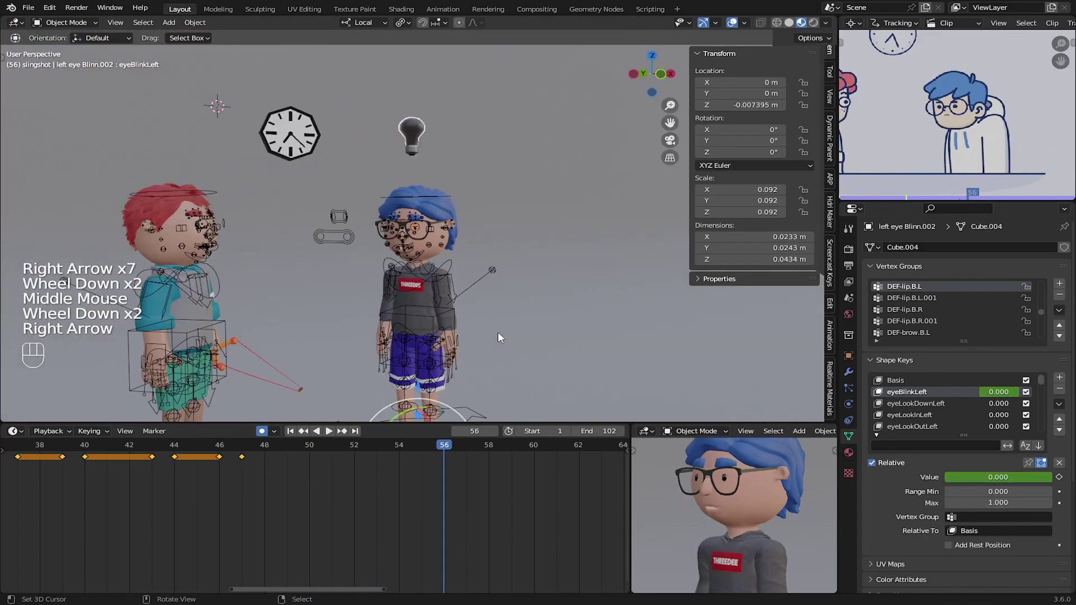
{"action": "key", "text": "Right"}
{"action": "key", "text": "Right"}
{"action": "key", "text": "Right"}
{"action": "scroll", "coordinate": [497, 331], "scroll_direction": "up", "scroll_amount": 2}
{"action": "key", "text": "Right"}
{"action": "key", "text": "Right"}
{"action": "key", "text": "Right"}
{"action": "key", "text": "Right"}
{"action": "key", "text": "Right"}
{"action": "scroll", "coordinate": [520, 482], "scroll_direction": "down", "scroll_amount": 4}
{"action": "left_click", "coordinate": [522, 481]}
{"action": "scroll", "coordinate": [521, 481], "scroll_direction": "down", "scroll_amount": 3}
{"action": "left_click_drag", "start_coordinate": [504, 483], "coordinate": [423, 482]}
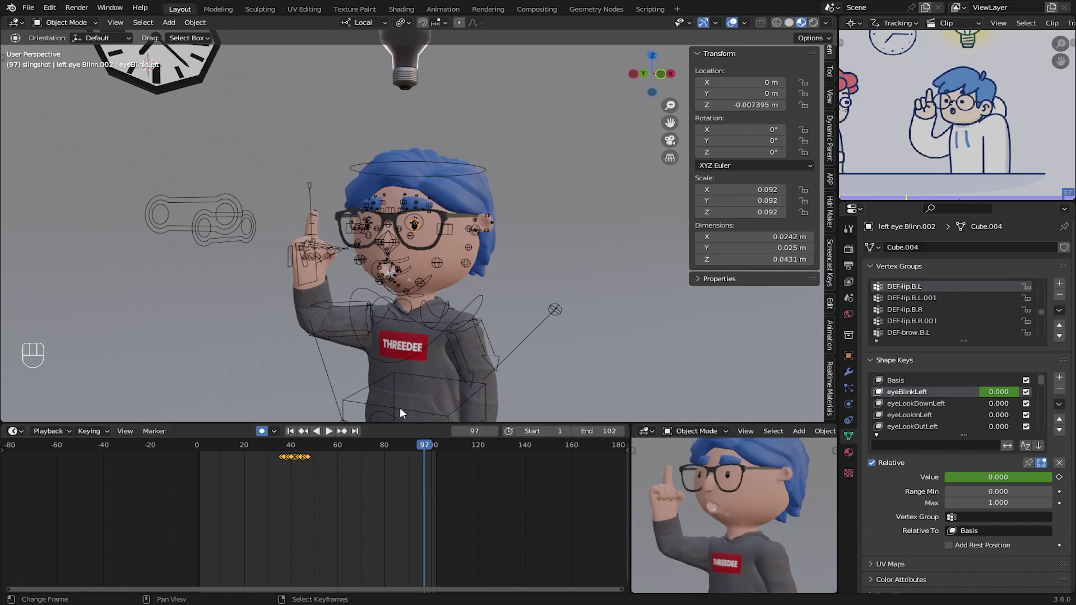
- Save the file, go to frame 38 and select the pouch at the end of the slingshot's bands
{"action": "middle_click_drag", "start_coordinate": [439, 235], "coordinate": [411, 238]}
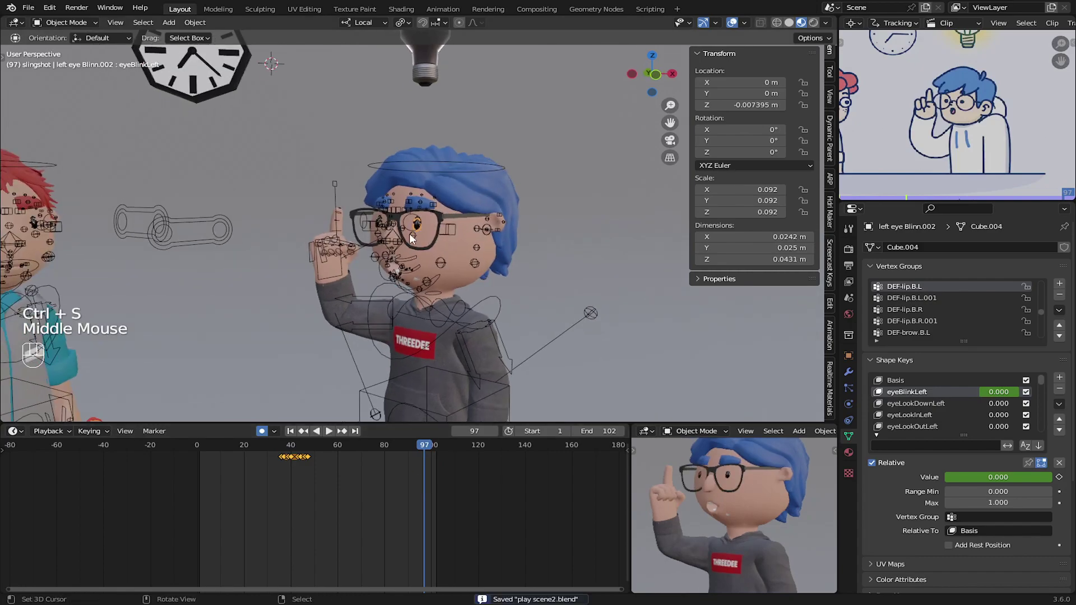
{"action": "left_click", "coordinate": [286, 483]}
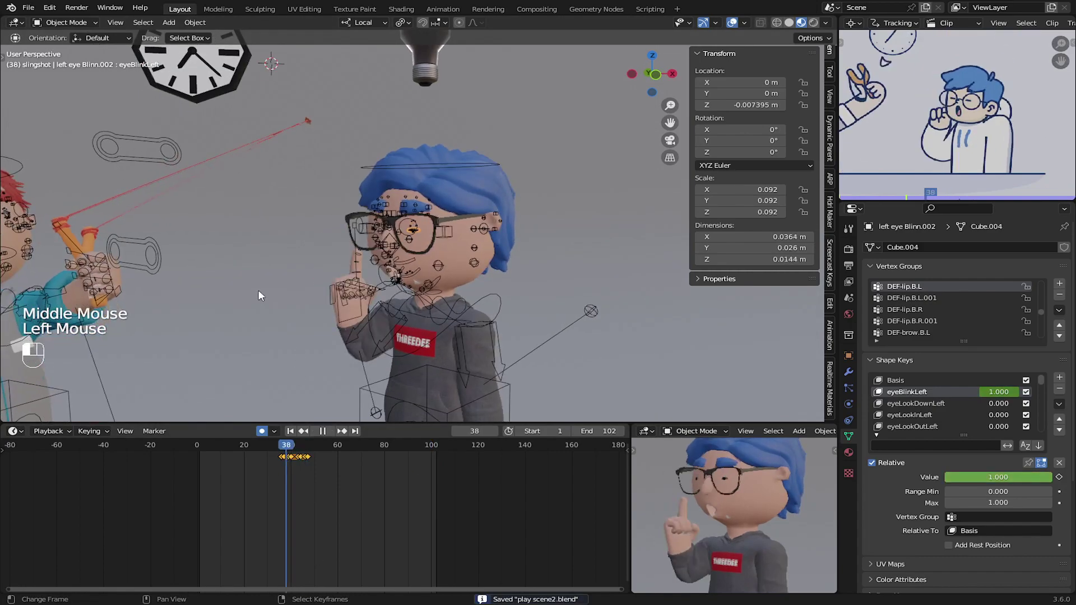
{"action": "scroll", "coordinate": [259, 297], "scroll_direction": "down", "scroll_amount": 1}
{"action": "middle_click_drag", "start_coordinate": [260, 298], "coordinate": [412, 300], "text": "shift"}
{"action": "scroll", "coordinate": [531, 216], "scroll_direction": "up", "scroll_amount": 2}
{"action": "right_click", "coordinate": [582, 186]}
{"action": "middle_click_drag", "start_coordinate": [581, 186], "coordinate": [557, 161]}
{"action": "right_click", "coordinate": [554, 162]}
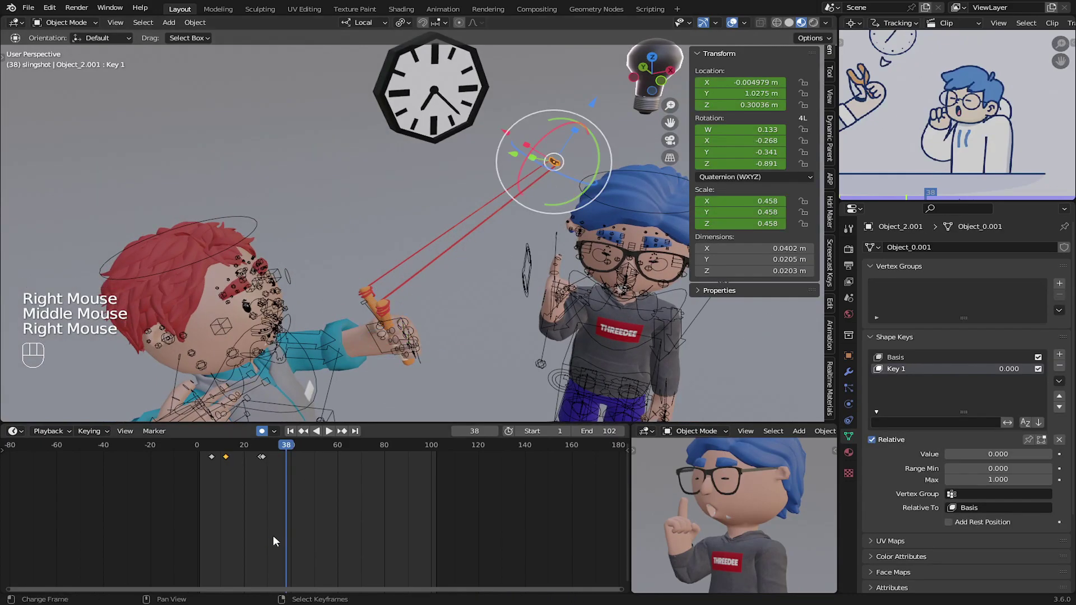
- Examine how the slingshot's pouch sits relative to the red-haired character's pulling hand in the frames before release
{"action": "scroll", "coordinate": [452, 252], "scroll_direction": "up", "scroll_amount": 2}
{"action": "mouse_move", "coordinate": [452, 252]}
{"action": "middle_mouse_down"}
{"action": "mouse_move", "coordinate": [476, 250]}
{"action": "mouse_move", "coordinate": [437, 264]}
{"action": "middle_mouse_up"}
{"action": "middle_click_drag", "start_coordinate": [437, 263], "coordinate": [420, 280], "text": "shift"}
{"action": "scroll", "coordinate": [427, 236], "scroll_direction": "down", "scroll_amount": 2}
{"action": "middle_click_drag", "start_coordinate": [420, 280], "coordinate": [447, 232], "text": "shift"}
{"action": "left_click", "coordinate": [245, 474]}
{"action": "scroll", "coordinate": [244, 474], "scroll_direction": "up", "scroll_amount": 2}
{"action": "middle_click_drag", "start_coordinate": [250, 475], "coordinate": [374, 488]}
{"action": "scroll", "coordinate": [372, 485], "scroll_direction": "up", "scroll_amount": 2}
{"action": "left_click_drag", "start_coordinate": [326, 461], "coordinate": [292, 453]}
{"action": "middle_click_drag", "start_coordinate": [307, 253], "coordinate": [395, 252]}
{"action": "scroll", "coordinate": [399, 254], "scroll_direction": "up", "scroll_amount": 1}
{"action": "middle_click_drag", "start_coordinate": [409, 258], "coordinate": [331, 225], "text": "shift"}
- On frame 27, move the slingshot's pouch against the red-haired character's pulling fingers and scale it down to 0.555
{"action": "left_click_drag", "start_coordinate": [289, 453], "coordinate": [335, 455]}
{"action": "middle_click_drag", "start_coordinate": [305, 343], "coordinate": [242, 226]}
{"action": "scroll", "coordinate": [275, 291], "scroll_direction": "up", "scroll_amount": 2}
{"action": "scroll", "coordinate": [751, 472], "scroll_direction": "down", "scroll_amount": 2}
{"action": "middle_click_drag", "start_coordinate": [751, 472], "coordinate": [717, 499], "text": "shift"}
{"action": "scroll", "coordinate": [748, 493], "scroll_direction": "up", "scroll_amount": 2}
{"action": "scroll", "coordinate": [717, 499], "scroll_direction": "up", "scroll_amount": 2}
{"action": "mouse_move", "coordinate": [335, 467]}
{"action": "left_mouse_down"}
{"action": "mouse_move", "coordinate": [373, 466]}
{"action": "mouse_move", "coordinate": [350, 466]}
{"action": "left_mouse_up"}
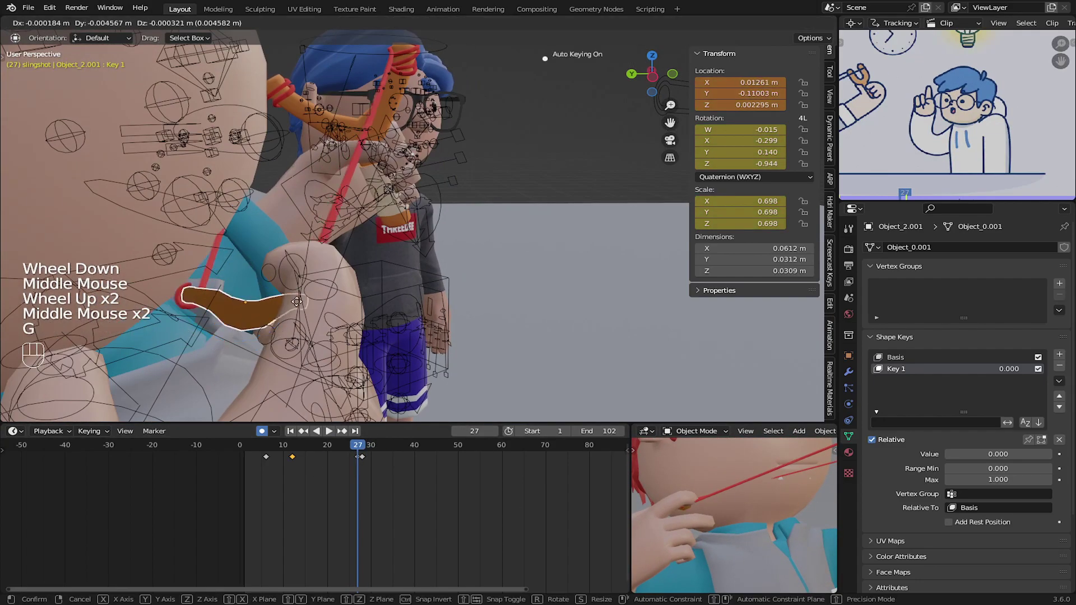
{"action": "key", "text": "g"}
{"action": "middle_click_drag", "start_coordinate": [302, 269], "coordinate": [364, 292]}
{"action": "key", "text": "s"}
{"action": "scroll", "coordinate": [359, 287], "scroll_direction": "up", "scroll_amount": 1}
{"action": "key", "text": "g"}
{"action": "left_click", "coordinate": [364, 291]}
- Refine the pouch's position and rotation around frame 27 so it sits pinched between the pulling fingers
{"action": "left_click_drag", "start_coordinate": [363, 458], "coordinate": [357, 459]}
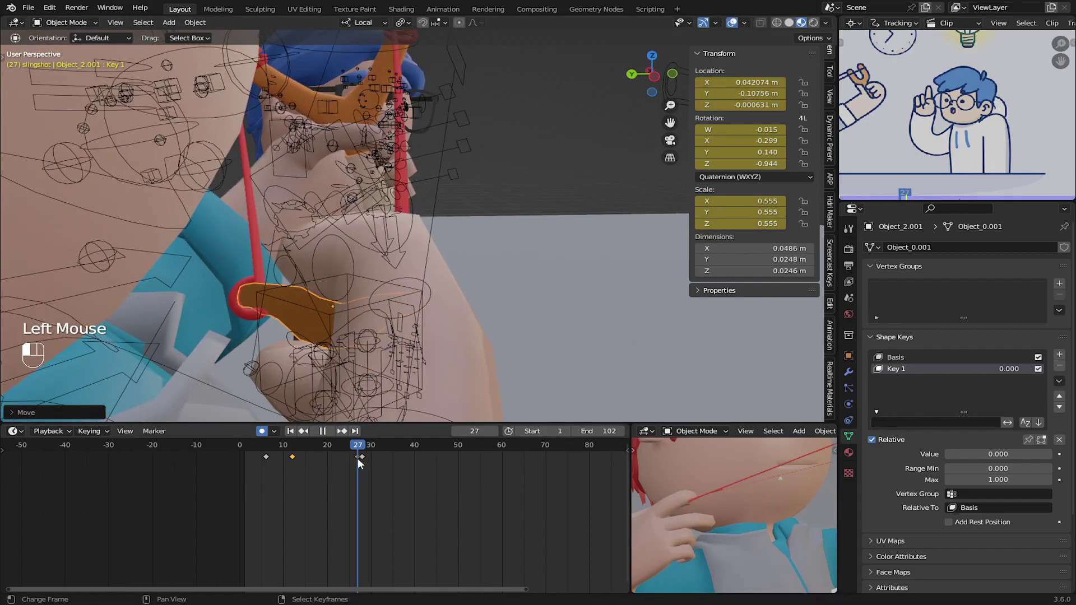
{"action": "middle_click_drag", "start_coordinate": [358, 252], "coordinate": [293, 212]}
{"action": "scroll", "coordinate": [293, 211], "scroll_direction": "up", "scroll_amount": 2}
{"action": "key", "text": "g"}
{"action": "key", "text": "r"}
{"action": "key", "text": "g"}
- Keyframe the pouch's grip on frames 20 and 17 by moving it to the fingers, rotating it on frame 17
{"action": "left_click_drag", "start_coordinate": [362, 471], "coordinate": [327, 462]}
{"action": "scroll", "coordinate": [224, 241], "scroll_direction": "down", "scroll_amount": 2}
{"action": "middle_click_drag", "start_coordinate": [224, 241], "coordinate": [202, 256]}
{"action": "key", "text": "g"}
{"action": "mouse_move", "coordinate": [327, 456]}
{"action": "left_mouse_down"}
{"action": "mouse_move", "coordinate": [291, 454]}
{"action": "mouse_move", "coordinate": [315, 458]}
{"action": "left_mouse_up"}
{"action": "middle_click_drag", "start_coordinate": [336, 269], "coordinate": [411, 307]}
{"action": "key", "text": "g"}
{"action": "key", "text": "r"}
- Go to frame 29, just after the release, and bring the pouch closer to the slingshot's fork with a new rotation
{"action": "left_click_drag", "start_coordinate": [327, 462], "coordinate": [365, 461]}
{"action": "key", "text": "g"}
{"action": "middle_click_drag", "start_coordinate": [493, 168], "coordinate": [364, 176]}
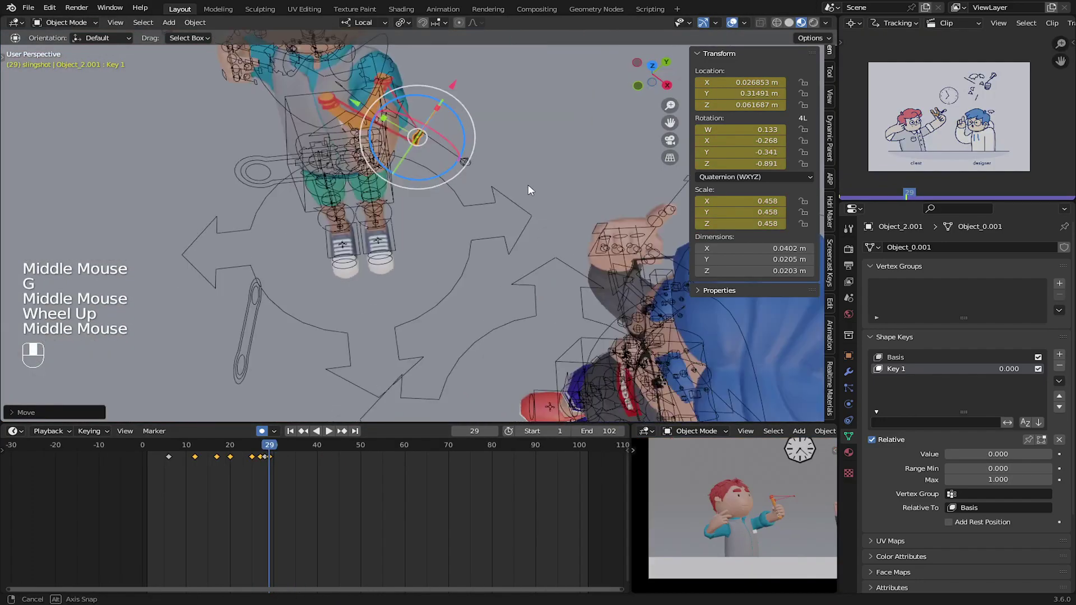
{"action": "key", "text": "g"}
{"action": "scroll", "coordinate": [294, 174], "scroll_direction": "up", "scroll_amount": 2}
{"action": "key", "text": "g"}
{"action": "key", "text": "r"}
- Fine-tune the pouch's position on frame 29 so it hangs on slack bands in front of the gripping fist
{"action": "middle_click_drag", "start_coordinate": [364, 224], "coordinate": [320, 231]}
{"action": "scroll", "coordinate": [290, 265], "scroll_direction": "up", "scroll_amount": 3}
{"action": "key", "text": "g"}
{"action": "left_click", "coordinate": [331, 238]}
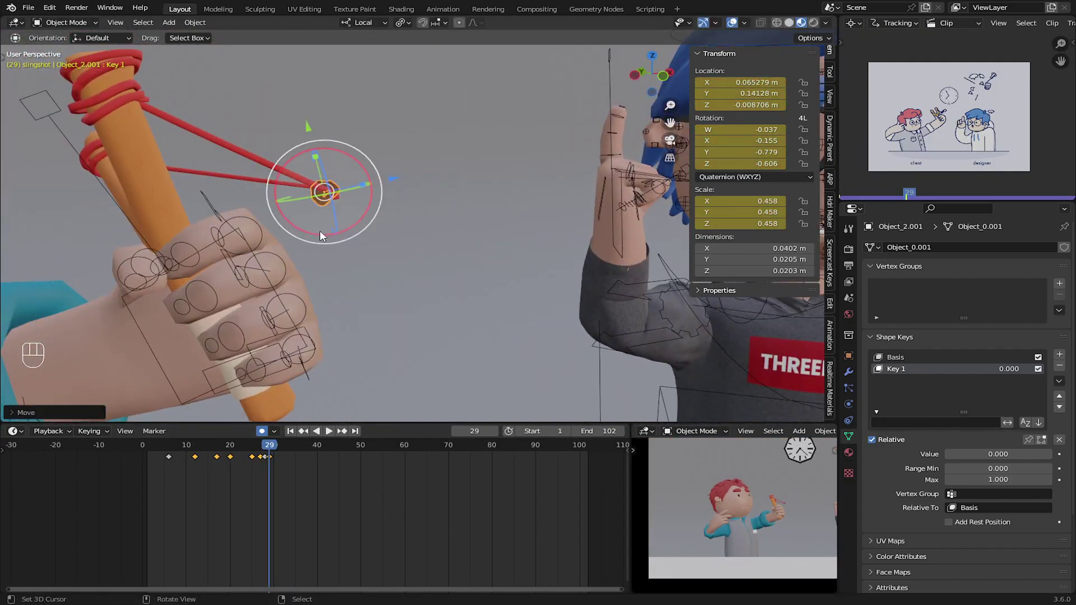
{"action": "key", "text": "g"}
{"action": "left_click", "coordinate": [255, 216]}
{"action": "scroll", "coordinate": [270, 457], "scroll_direction": "up", "scroll_amount": 7}
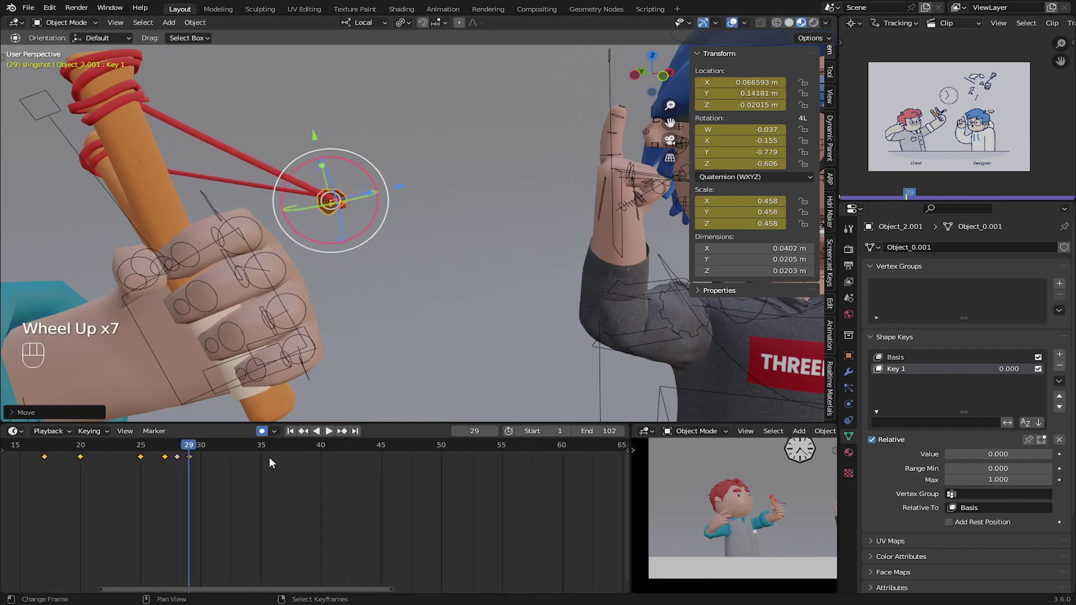
{"action": "key", "text": "g"}
{"action": "left_click", "coordinate": [355, 239]}
- Advance to frame 30 and move the pouch beside the knuckles of the hand holding the slingshot
{"action": "key", "text": "s"}
{"action": "key", "text": "Up"}
{"action": "key", "text": "Right"}
{"action": "scroll", "coordinate": [328, 302], "scroll_direction": "down", "scroll_amount": 1}
{"action": "key", "text": "g"}
{"action": "left_click", "coordinate": [140, 325]}
{"action": "middle_click_drag", "start_coordinate": [140, 325], "coordinate": [224, 281]}
{"action": "key", "text": "g"}
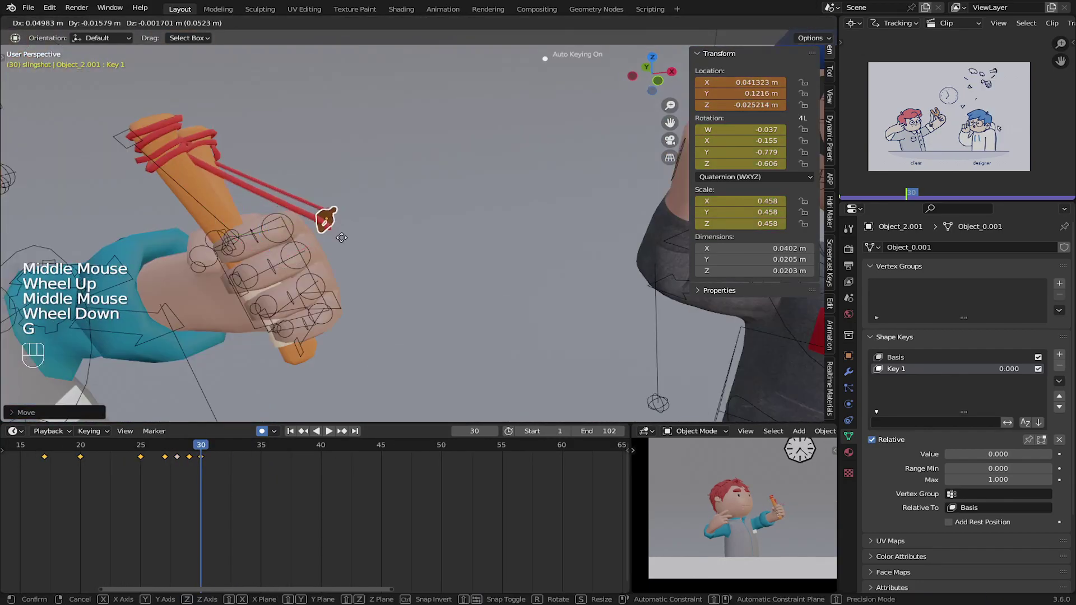
{"action": "left_click", "coordinate": [295, 223]}
- Refine the recoiling pouch's placement beside the fist on frame 30, checking it from several angles
{"action": "middle_click_drag", "start_coordinate": [295, 223], "coordinate": [235, 247]}
{"action": "left_click_drag", "start_coordinate": [190, 261], "coordinate": [224, 274]}
{"action": "key", "text": "g"}
{"action": "middle_click_drag", "start_coordinate": [236, 252], "coordinate": [277, 307]}
{"action": "key", "text": "s"}
{"action": "key", "text": "g"}
{"action": "scroll", "coordinate": [276, 307], "scroll_direction": "up", "scroll_amount": 1}
{"action": "scroll", "coordinate": [749, 514], "scroll_direction": "up", "scroll_amount": 4}
{"action": "key", "text": "g"}
{"action": "mouse_move", "coordinate": [392, 252]}
{"action": "middle_mouse_down"}
{"action": "mouse_move", "coordinate": [492, 221]}
{"action": "mouse_move", "coordinate": [392, 241]}
{"action": "middle_mouse_up"}
- Keyframe the pouch's continuing swing after the release by repositioning it on frames 32 and 35
{"action": "left_click_drag", "start_coordinate": [201, 471], "coordinate": [224, 477]}
{"action": "scroll", "coordinate": [748, 514], "scroll_direction": "down", "scroll_amount": 2}
{"action": "middle_click_drag", "start_coordinate": [359, 257], "coordinate": [345, 278]}
{"action": "key", "text": "g"}
{"action": "mouse_move", "coordinate": [226, 471]}
{"action": "left_mouse_down"}
{"action": "mouse_move", "coordinate": [248, 470]}
{"action": "mouse_move", "coordinate": [237, 471]}
{"action": "left_mouse_up"}
{"action": "key", "text": "g"}
{"action": "middle_click_drag", "start_coordinate": [358, 269], "coordinate": [314, 313]}
{"action": "left_click_drag", "start_coordinate": [314, 252], "coordinate": [542, 55]}
{"action": "middle_click_drag", "start_coordinate": [403, 235], "coordinate": [482, 280]}
{"action": "key", "text": "g"}
{"action": "key", "text": "g"}
- Go to frame 41 and reposition the pouch to match the slingshot's new pose
{"action": "left_click_drag", "start_coordinate": [237, 472], "coordinate": [332, 465]}
{"action": "right_click", "coordinate": [237, 457]}
{"action": "key", "text": "g"}
{"action": "middle_click_drag", "start_coordinate": [313, 257], "coordinate": [358, 274]}
{"action": "key", "text": "g"}
- Play back the pouch's swing briefly and reposition the pouch on frame 45
{"action": "left_click_drag", "start_coordinate": [333, 465], "coordinate": [429, 469]}
{"action": "key", "text": "space"}
{"action": "key", "text": "space"}
{"action": "middle_click_drag", "start_coordinate": [359, 269], "coordinate": [314, 252]}
{"action": "middle_click_drag", "start_coordinate": [314, 303], "coordinate": [303, 246], "text": "shift"}
{"action": "left_click_drag", "start_coordinate": [430, 476], "coordinate": [380, 477]}
{"action": "middle_click_drag", "start_coordinate": [336, 281], "coordinate": [314, 269]}
{"action": "key", "text": "g"}
- Keyframe further pouch positions around frames 48 to 50 as the slingshot is lowered
{"action": "left_click_drag", "start_coordinate": [381, 465], "coordinate": [429, 465]}
{"action": "middle_click_drag", "start_coordinate": [297, 302], "coordinate": [359, 185], "text": "shift"}
{"action": "scroll", "coordinate": [337, 224], "scroll_direction": "up", "scroll_amount": 2}
{"action": "key", "text": "g"}
{"action": "mouse_move", "coordinate": [429, 466]}
{"action": "left_mouse_down"}
{"action": "mouse_move", "coordinate": [413, 460]}
{"action": "mouse_move", "coordinate": [442, 468]}
{"action": "left_mouse_up"}
{"action": "key", "text": "g"}
- Shift a late pouch keyframe slightly in time and adjust the pouch's position and rotation around frames 50 to 52
{"action": "right_click", "coordinate": [429, 458]}
{"action": "key", "text": "g"}
{"action": "left_click", "coordinate": [439, 460]}
{"action": "key", "text": "g"}
{"action": "middle_click_drag", "start_coordinate": [413, 317], "coordinate": [437, 274]}
{"action": "key", "text": "r"}
{"action": "mouse_move", "coordinate": [441, 470]}
{"action": "left_mouse_down"}
{"action": "mouse_move", "coordinate": [466, 471]}
{"action": "mouse_move", "coordinate": [392, 473]}
{"action": "mouse_move", "coordinate": [437, 476]}
{"action": "left_mouse_up"}
{"action": "key", "text": "g"}
{"action": "scroll", "coordinate": [439, 477], "scroll_direction": "down", "scroll_amount": 4}
- Return to frame 1 and open the pouch's object constraint settings with its Child Of constraint
{"action": "left_click_drag", "start_coordinate": [443, 479], "coordinate": [224, 480]}
{"action": "key", "text": "g"}
{"action": "middle_click_drag", "start_coordinate": [336, 236], "coordinate": [224, 314]}
{"action": "left_click", "coordinate": [325, 281]}
{"action": "scroll", "coordinate": [179, 347], "scroll_direction": "up", "scroll_amount": 1}
{"action": "left_click", "coordinate": [849, 388]}
{"action": "left_click", "coordinate": [849, 420]}
{"action": "middle_click_drag", "start_coordinate": [336, 252], "coordinate": [448, 241]}
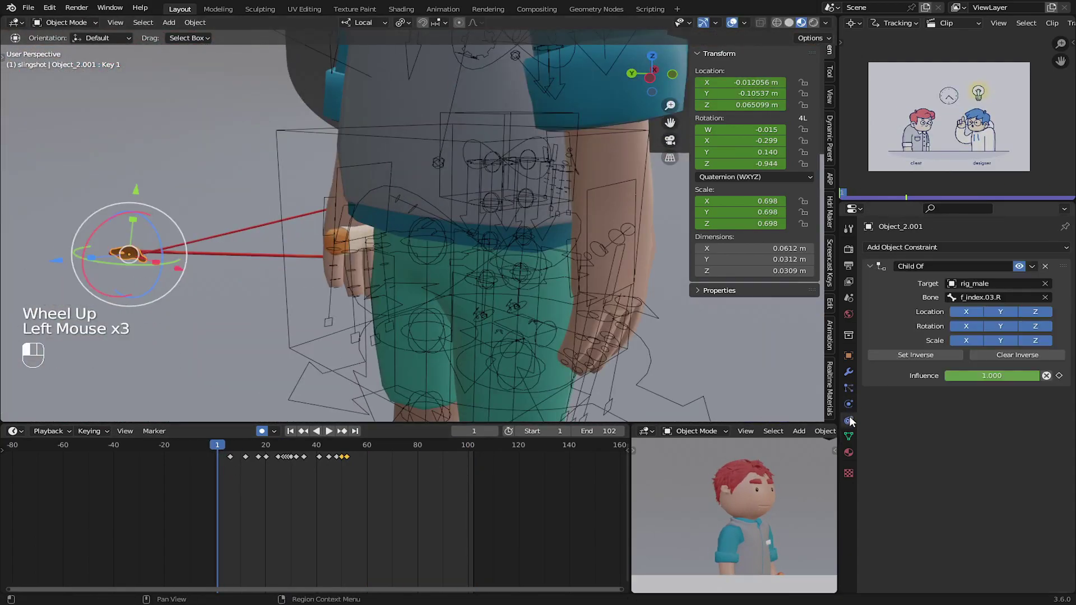
- Examine how the pouch follows the pulling hand between frames 1 and 8, ending on frame 6
{"action": "left_click_drag", "start_coordinate": [221, 456], "coordinate": [228, 457]}
{"action": "scroll", "coordinate": [355, 224], "scroll_direction": "down", "scroll_amount": 2}
{"action": "middle_click_drag", "start_coordinate": [355, 224], "coordinate": [392, 268]}
{"action": "scroll", "coordinate": [386, 252], "scroll_direction": "up", "scroll_amount": 1}
{"action": "left_click_drag", "start_coordinate": [227, 458], "coordinate": [232, 459]}
{"action": "middle_click_drag", "start_coordinate": [358, 269], "coordinate": [336, 235]}
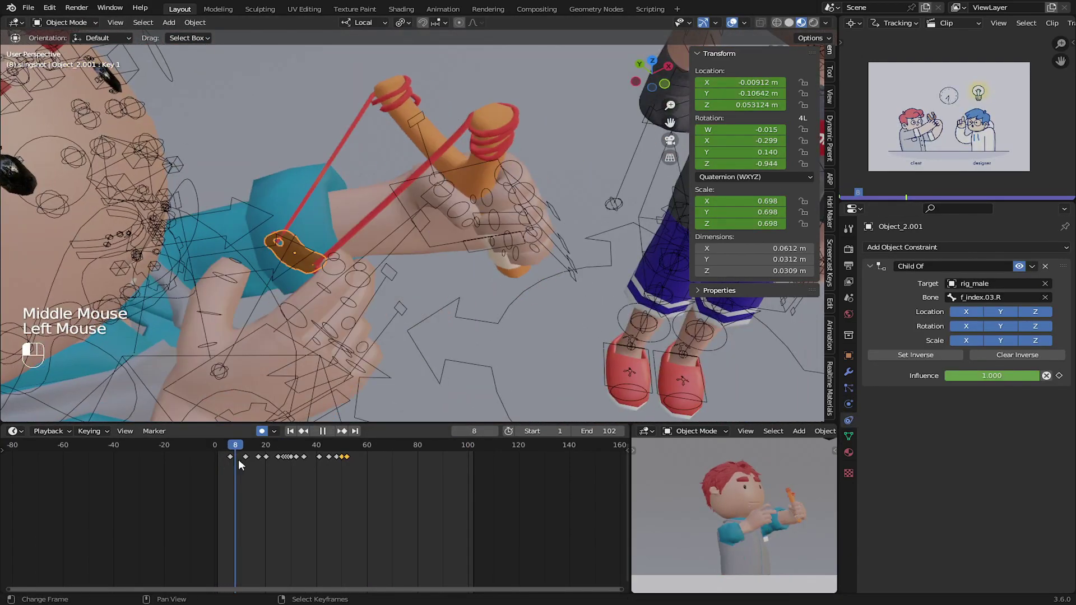
{"action": "left_click_drag", "start_coordinate": [235, 458], "coordinate": [231, 458]}
{"action": "key", "text": "g"}
{"action": "left_click", "coordinate": [375, 266]}
{"action": "right_click", "coordinate": [396, 274]}
{"action": "right_click", "coordinate": [396, 279]}
{"action": "right_click", "coordinate": [409, 207]}
{"action": "scroll", "coordinate": [412, 210], "scroll_direction": "up", "scroll_amount": 2}
{"action": "right_click", "coordinate": [432, 193]}
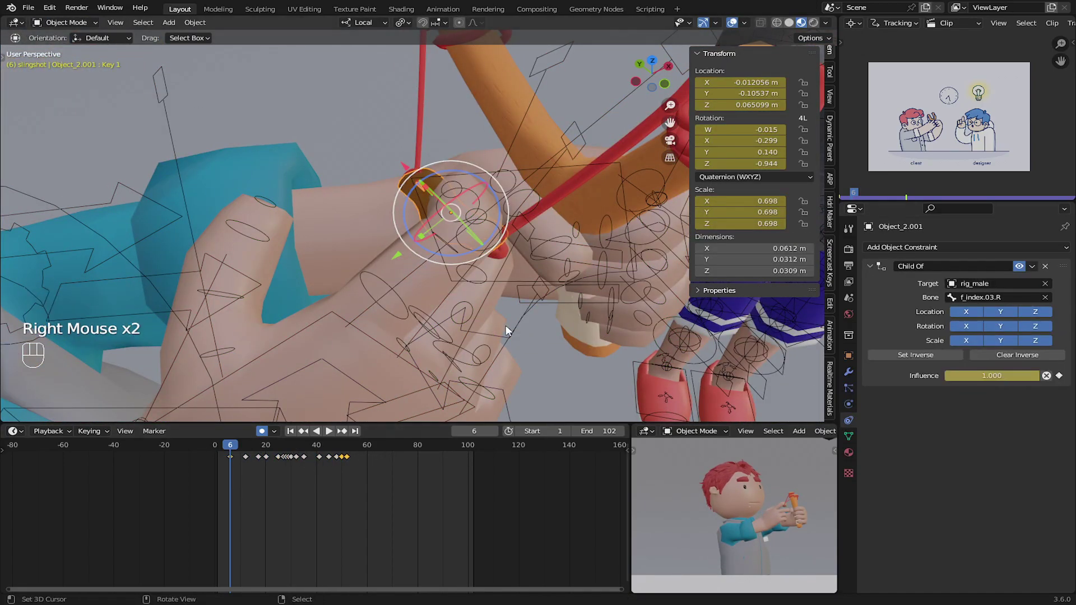
- Step back to just before frame 6 and lower the influence of the pouch's Child Of constraint there
{"action": "key", "text": "Up"}
{"action": "key", "text": "Left"}
{"action": "key", "text": "Left"}
{"action": "key", "text": "Left"}
{"action": "key", "text": "Left"}
{"action": "key", "text": "Left"}
{"action": "key", "text": "Left"}
{"action": "key", "text": "Left"}
{"action": "left_click_drag", "start_coordinate": [1000, 376], "coordinate": [947, 376]}
- Reposition the pouch on the newly keyed frame just before frame 6
{"action": "middle_click_drag", "start_coordinate": [426, 241], "coordinate": [358, 224]}
{"action": "middle_click_drag", "start_coordinate": [392, 314], "coordinate": [392, 235], "text": "shift"}
{"action": "key", "text": "g"}
{"action": "left_click", "coordinate": [381, 241]}
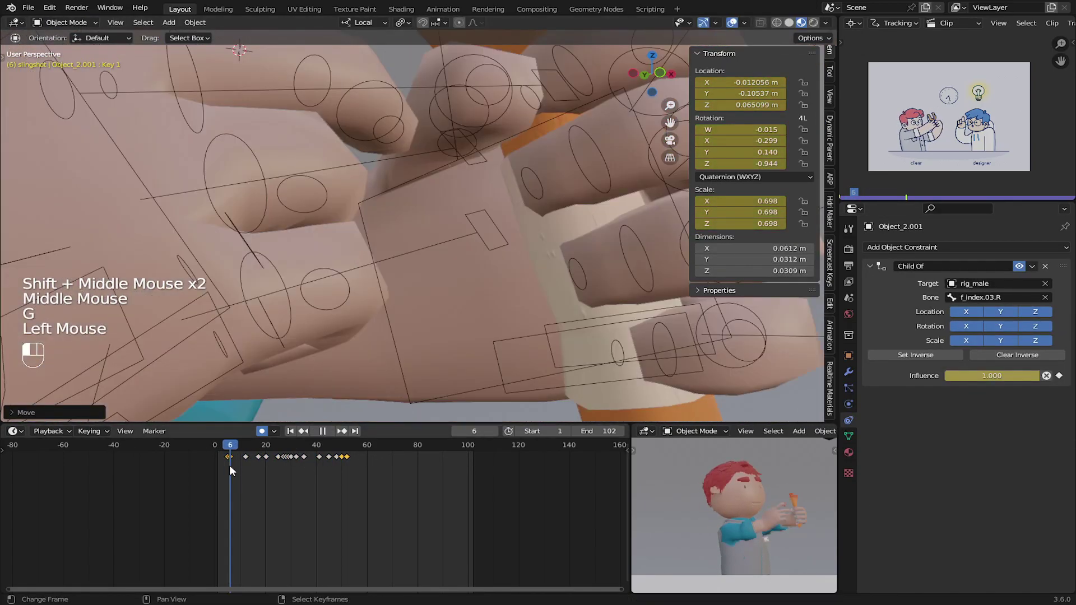
- Step forward frame by frame from the start to examine how the pouch follows the pulling hand
{"action": "scroll", "coordinate": [364, 252], "scroll_direction": "down", "scroll_amount": 2}
{"action": "left_click_drag", "start_coordinate": [229, 460], "coordinate": [219, 456]}
{"action": "middle_click_drag", "start_coordinate": [465, 337], "coordinate": [442, 170], "text": "shift"}
{"action": "key", "text": "Right"}
{"action": "key", "text": "Right"}
{"action": "key", "text": "Right"}
{"action": "key", "text": "Right"}
{"action": "key", "text": "Right"}
{"action": "key", "text": "Right"}
{"action": "key", "text": "Right"}
{"action": "key", "text": "Right"}
{"action": "key", "text": "Right"}
{"action": "key", "text": "Right"}
{"action": "key", "text": "Right"}
{"action": "key", "text": "Right"}
{"action": "key", "text": "Right"}
{"action": "key", "text": "Right"}
{"action": "scroll", "coordinate": [426, 196], "scroll_direction": "up", "scroll_amount": 2}
- Reposition the slingshot pouch against the pulling hand's fingers on frame 8 and review the pull up to frame 19
{"action": "left_click_drag", "start_coordinate": [253, 448], "coordinate": [236, 448]}
{"action": "middle_click_drag", "start_coordinate": [443, 213], "coordinate": [504, 258]}
{"action": "key", "text": "g"}
{"action": "left_click", "coordinate": [325, 191]}
{"action": "key", "text": "g"}
{"action": "left_click", "coordinate": [300, 189]}
{"action": "key", "text": "g"}
{"action": "middle_click_drag", "start_coordinate": [300, 190], "coordinate": [367, 179]}
{"action": "left_click", "coordinate": [319, 224]}
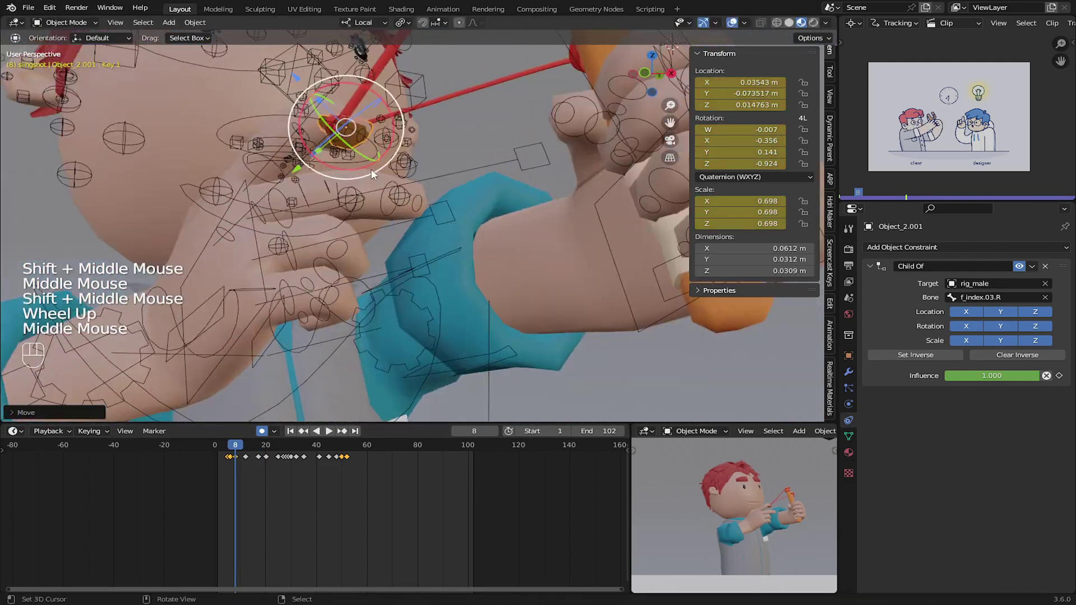
{"action": "scroll", "coordinate": [185, 469], "scroll_direction": "up", "scroll_amount": 2}
{"action": "scroll", "coordinate": [347, 236], "scroll_direction": "down", "scroll_amount": 8}
{"action": "left_click_drag", "start_coordinate": [188, 470], "coordinate": [233, 475]}
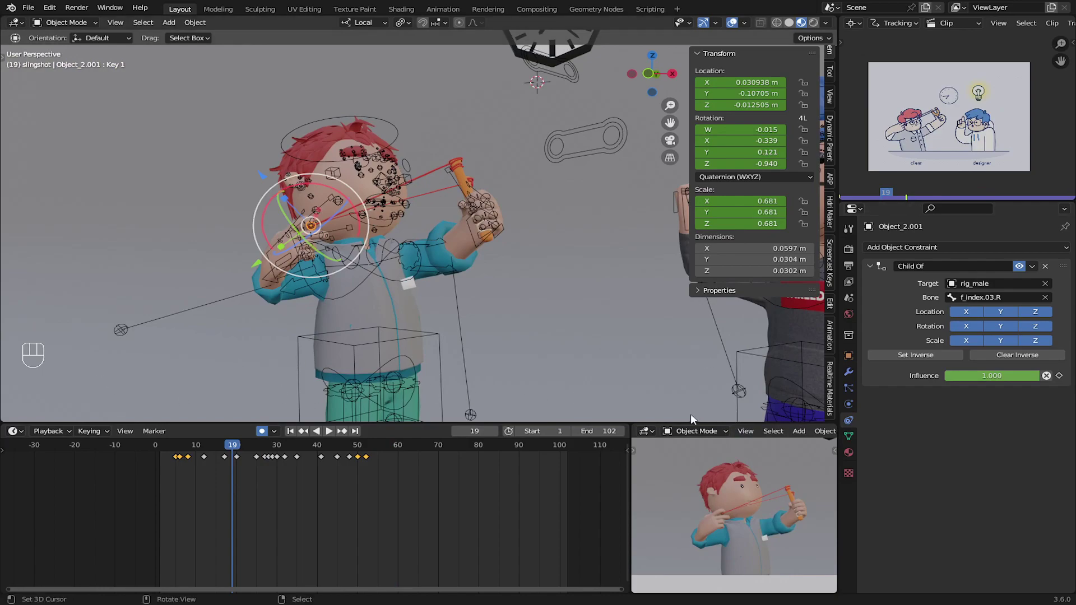
- Open the render settings, render the animation, and toggle the window to full screen
{"action": "left_click", "coordinate": [848, 249]}
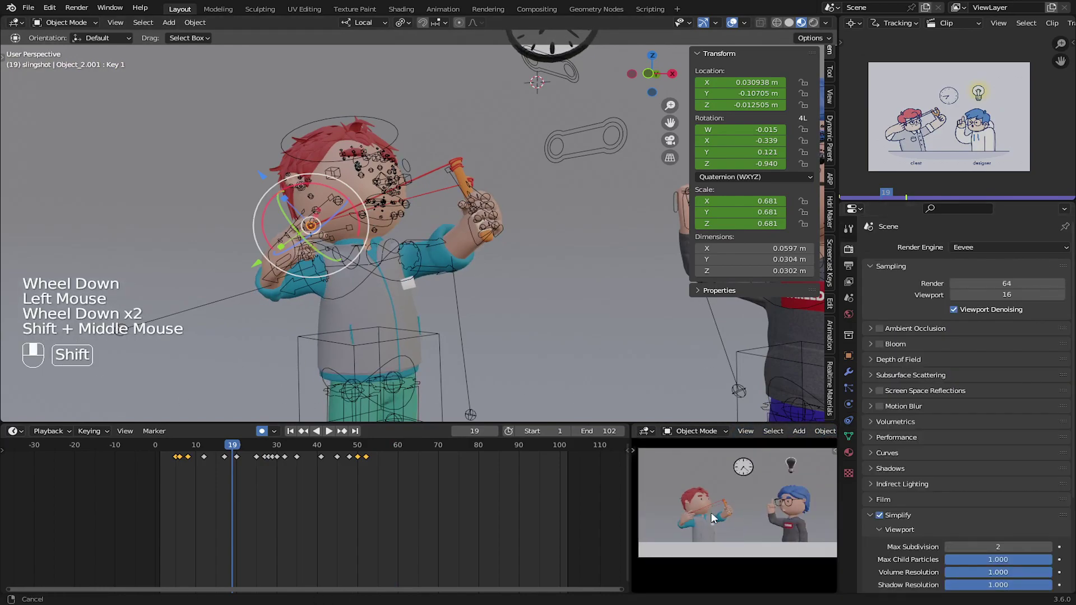
{"action": "key", "text": "ctrl+F12"}
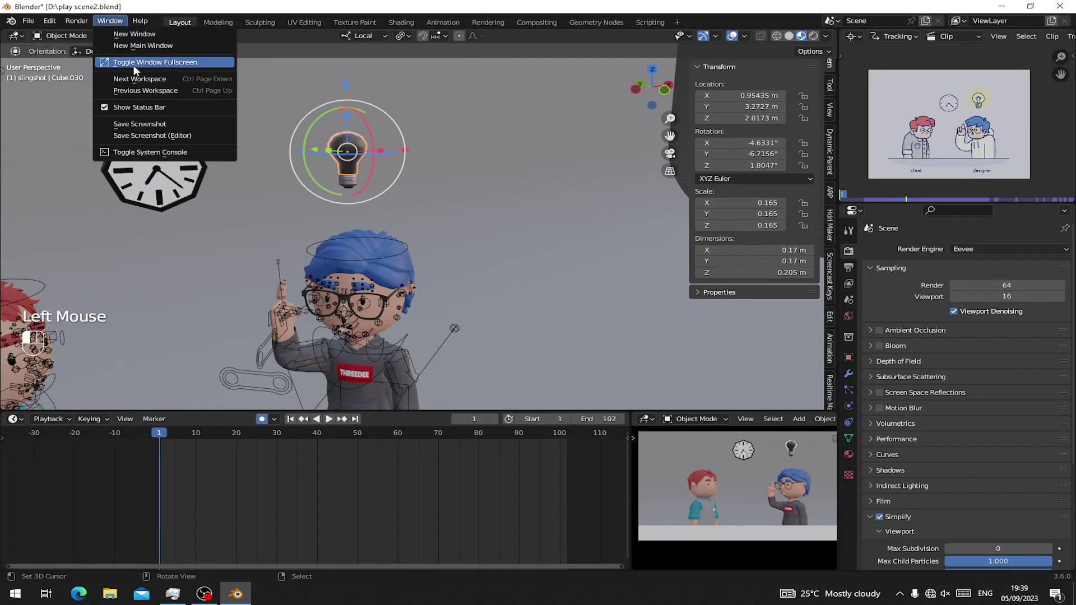
{"action": "left_click", "coordinate": [133, 62]}
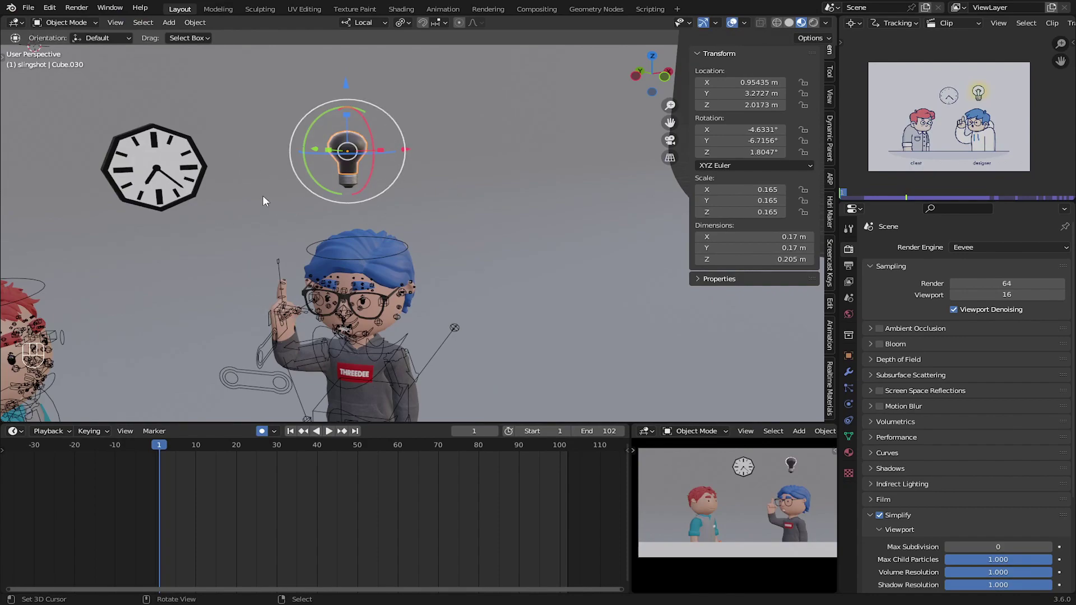
- Replace the reference clip's Movie Clip Editor with an Outliner
{"action": "middle_click_drag", "start_coordinate": [287, 187], "coordinate": [331, 273], "text": "shift"}
{"action": "scroll", "coordinate": [288, 279], "scroll_direction": "up", "scroll_amount": 2}
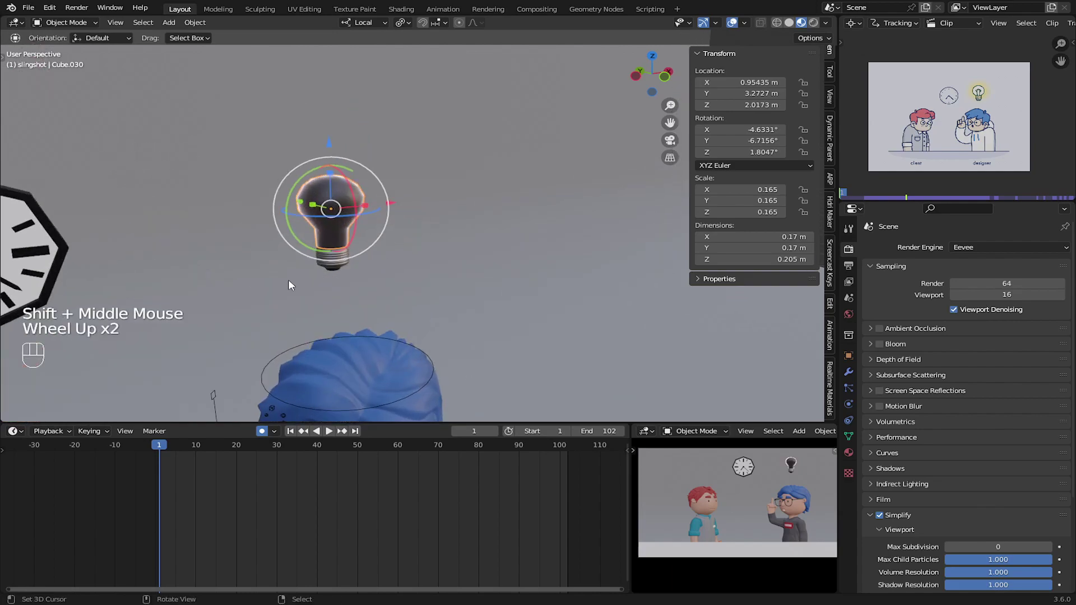
{"action": "left_click", "coordinate": [850, 22]}
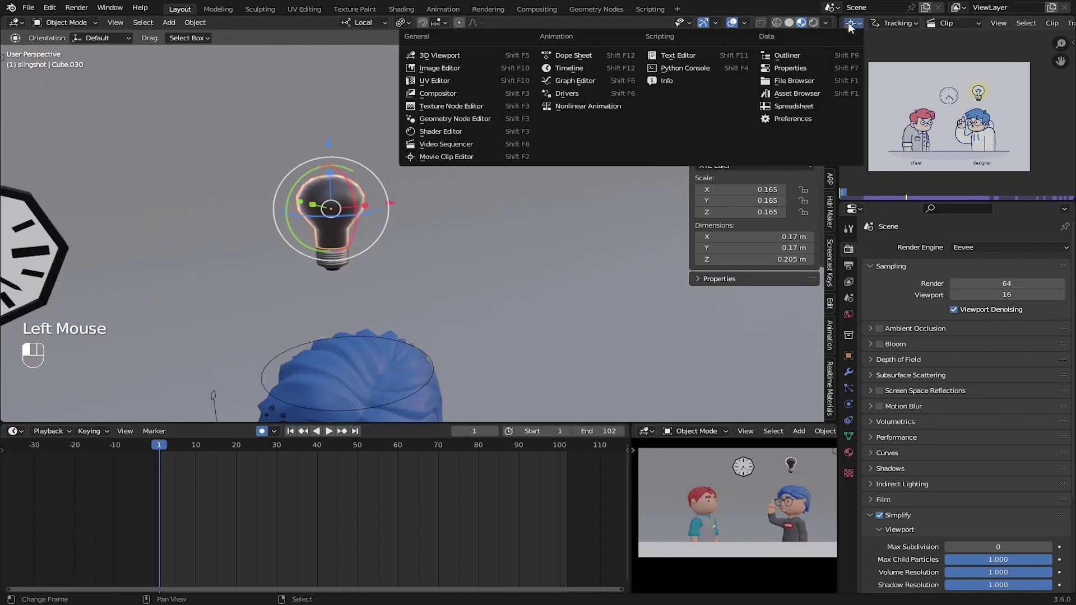
{"action": "left_click", "coordinate": [783, 55]}
- Turn the small camera preview into a Movie Clip Editor showing the 2D reference clip, with its side panel collapsed
{"action": "left_click", "coordinate": [645, 433]}
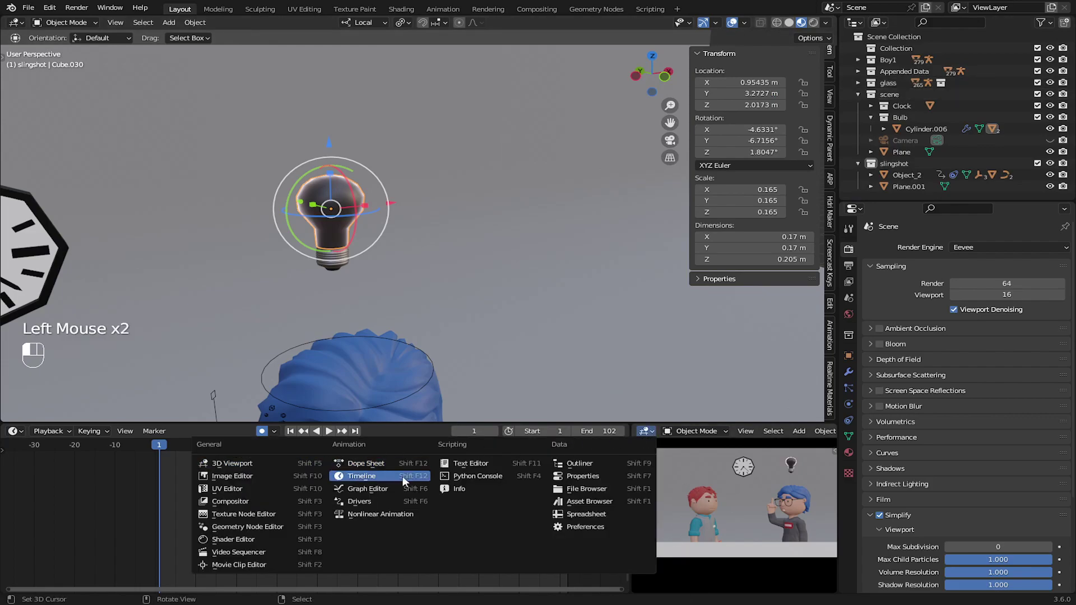
{"action": "left_click", "coordinate": [241, 564]}
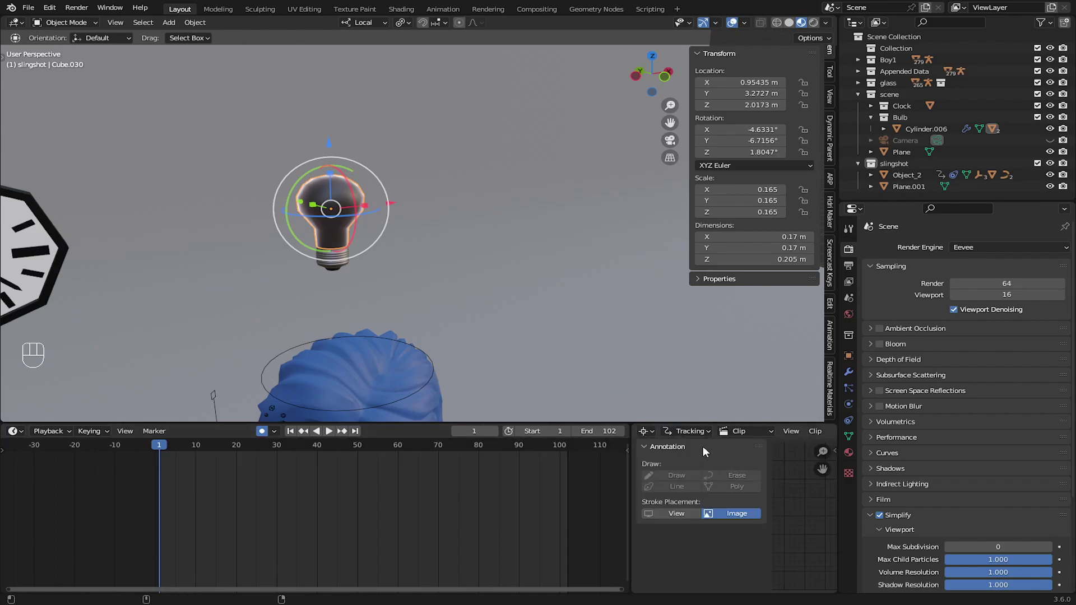
{"action": "left_click", "coordinate": [721, 431]}
{"action": "left_click", "coordinate": [739, 449]}
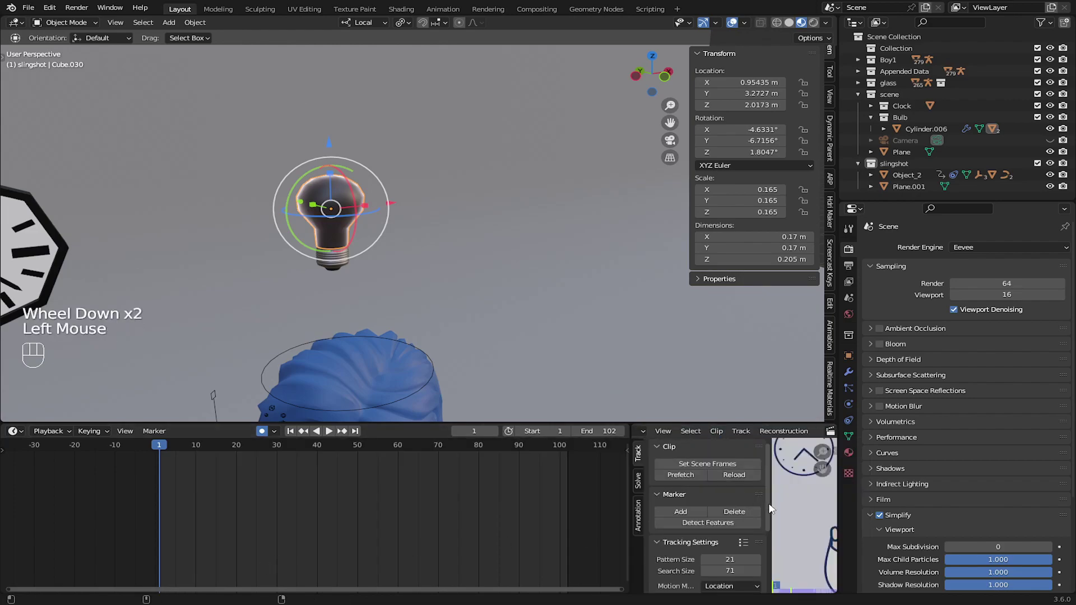
{"action": "mouse_move", "coordinate": [769, 499]}
{"action": "left_mouse_down"}
{"action": "mouse_move", "coordinate": [708, 495]}
{"action": "mouse_move", "coordinate": [784, 494]}
{"action": "left_mouse_up"}
{"action": "scroll", "coordinate": [734, 515], "scroll_direction": "down", "scroll_amount": 2}
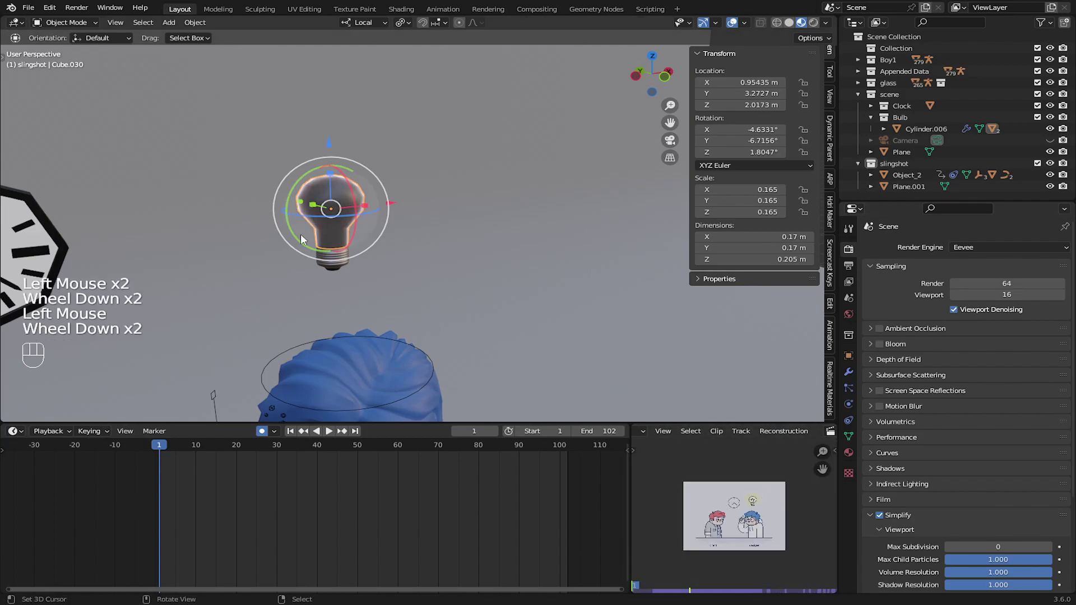
- Duplicate the light bulb's glass in place and rename the duplicate bulb1
{"action": "scroll", "coordinate": [381, 235], "scroll_direction": "up", "scroll_amount": 2}
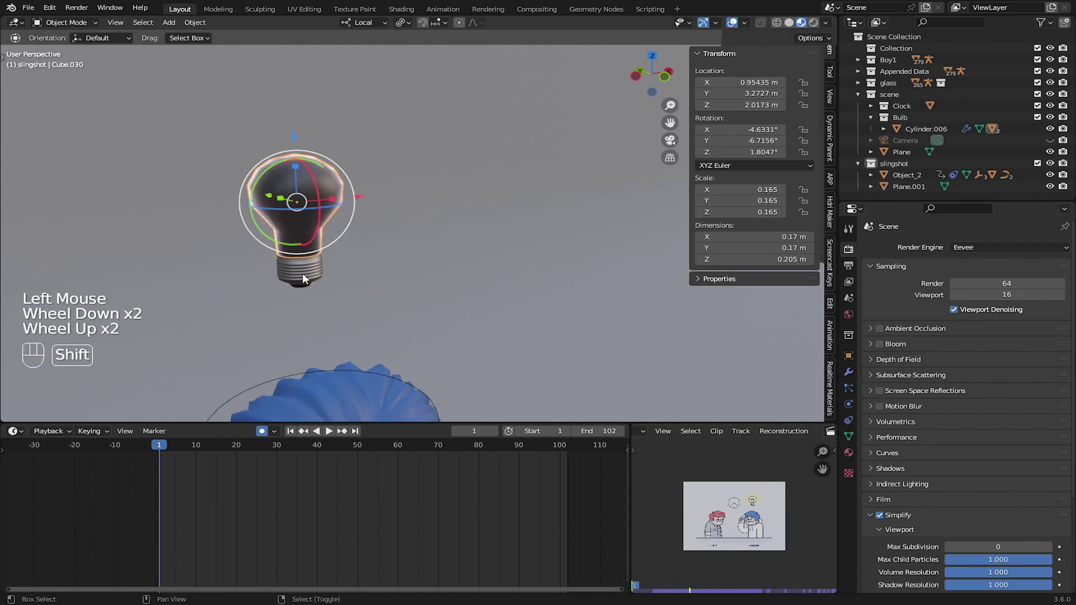
{"action": "key", "text": "shift+d"}
{"action": "right_click", "coordinate": [252, 449]}
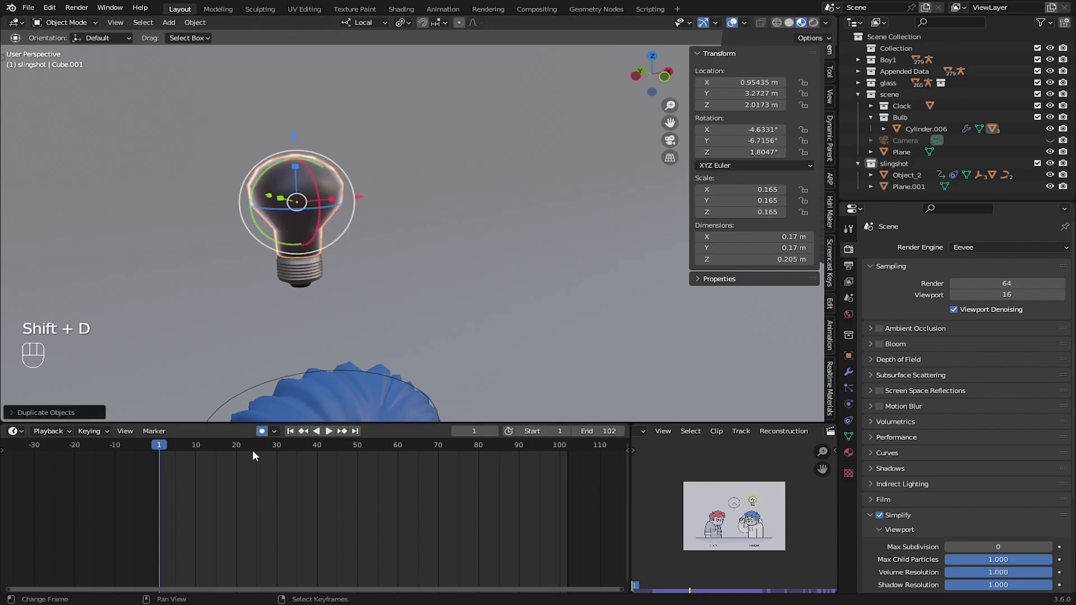
{"action": "left_click", "coordinate": [886, 130]}
{"action": "double_click", "coordinate": [932, 161]}
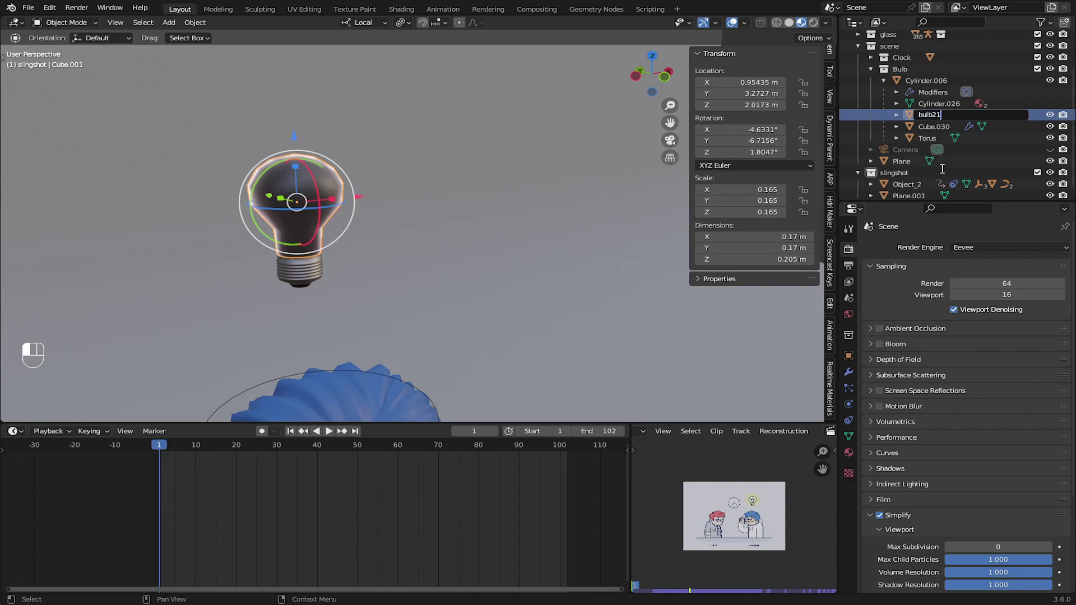
- Rename the original glass Cube.030 as "bulb 2" and hide bulb1 in both the viewport and renders
{"action": "right_click", "coordinate": [935, 126]}
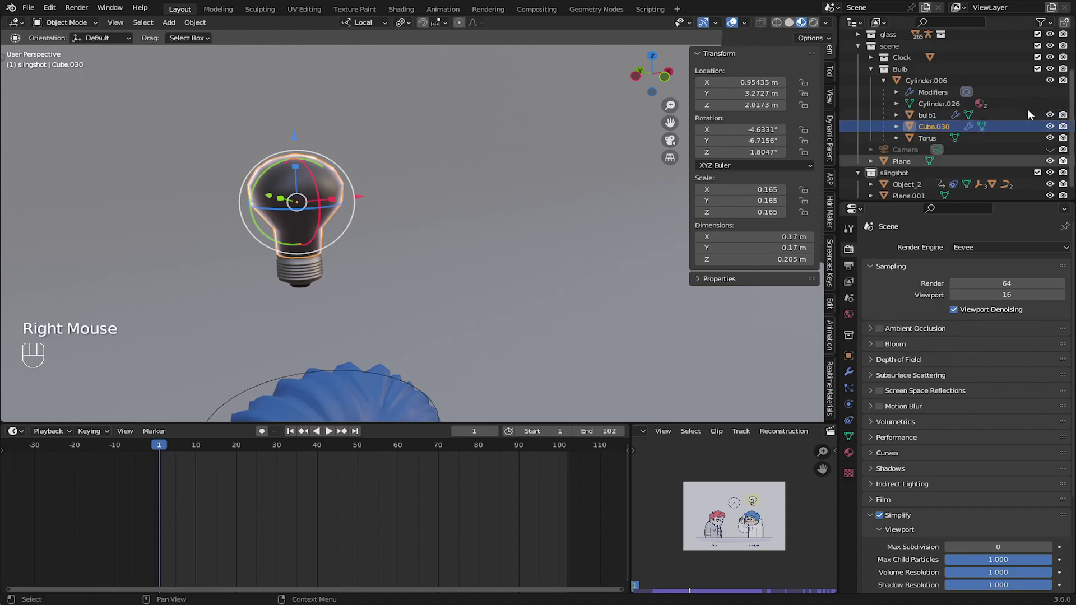
{"action": "right_click", "coordinate": [935, 130]}
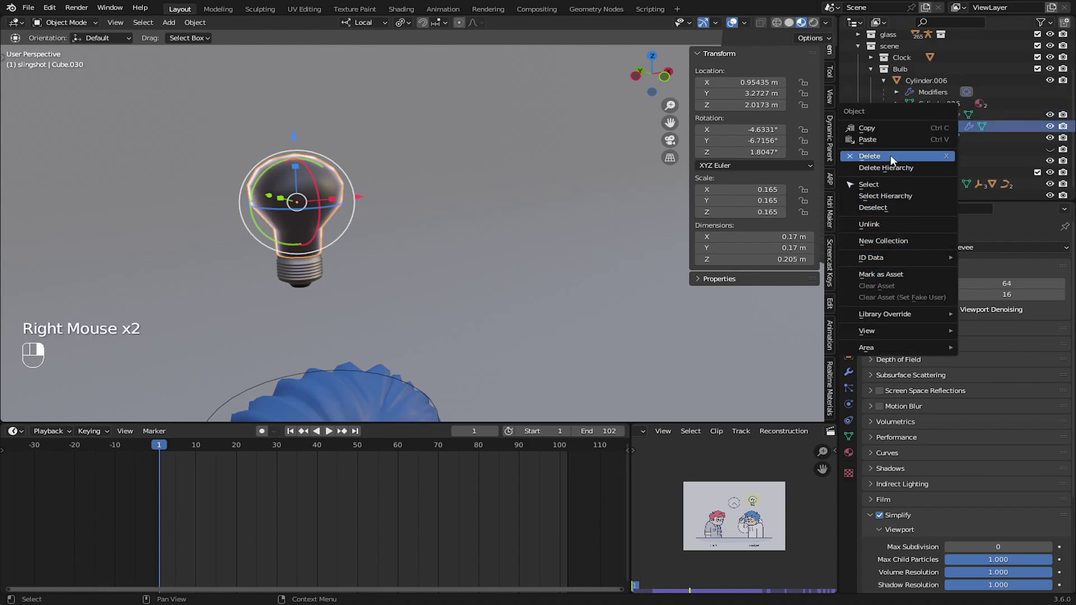
{"action": "double_click", "coordinate": [930, 126]}
{"action": "type", "text": "bulb"}
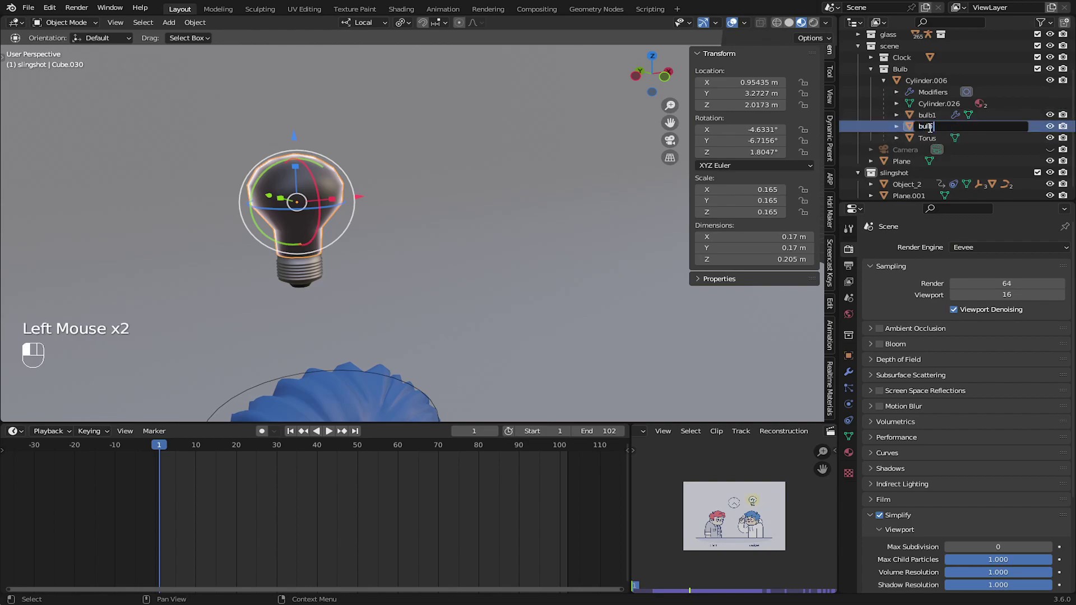
{"action": "type", "text": " 2"}
{"action": "key", "text": "Return"}
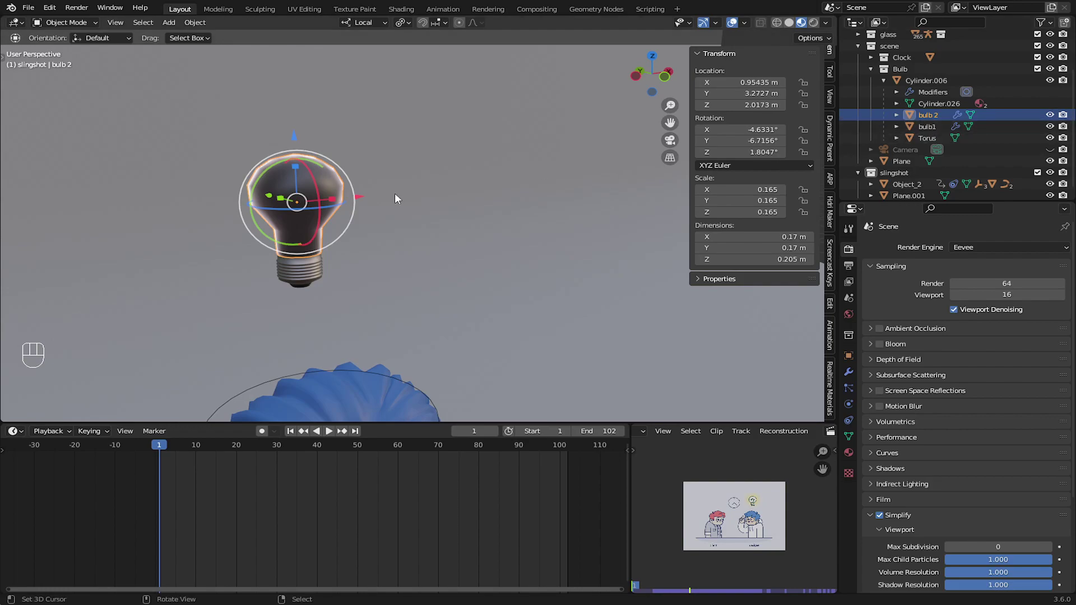
{"action": "left_click", "coordinate": [1050, 127]}
{"action": "left_click", "coordinate": [1061, 127]}
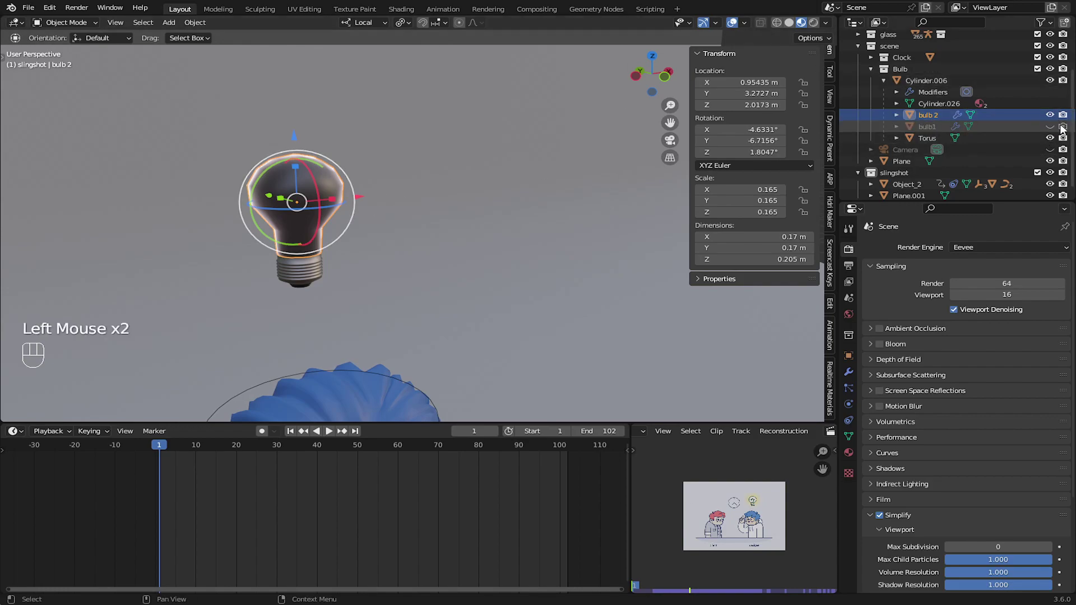
- Go to frame 30 and add a new collection under the Scene Collection
{"action": "middle_click_drag", "start_coordinate": [345, 236], "coordinate": [449, 261], "text": "shift"}
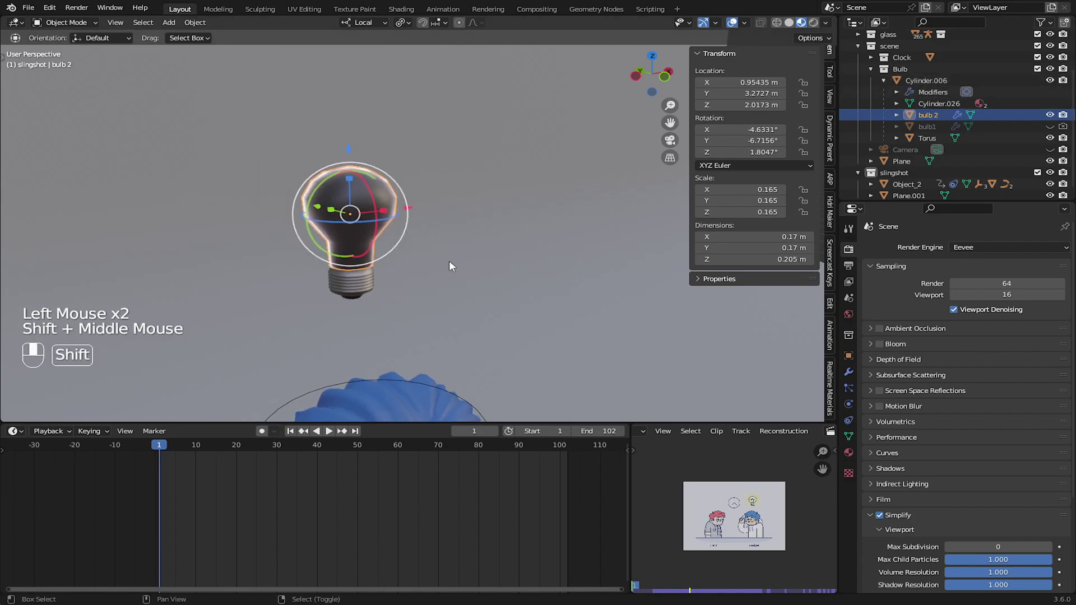
{"action": "scroll", "coordinate": [449, 261], "scroll_direction": "up", "scroll_amount": 2}
{"action": "scroll", "coordinate": [846, 61], "scroll_direction": "up", "scroll_amount": 4}
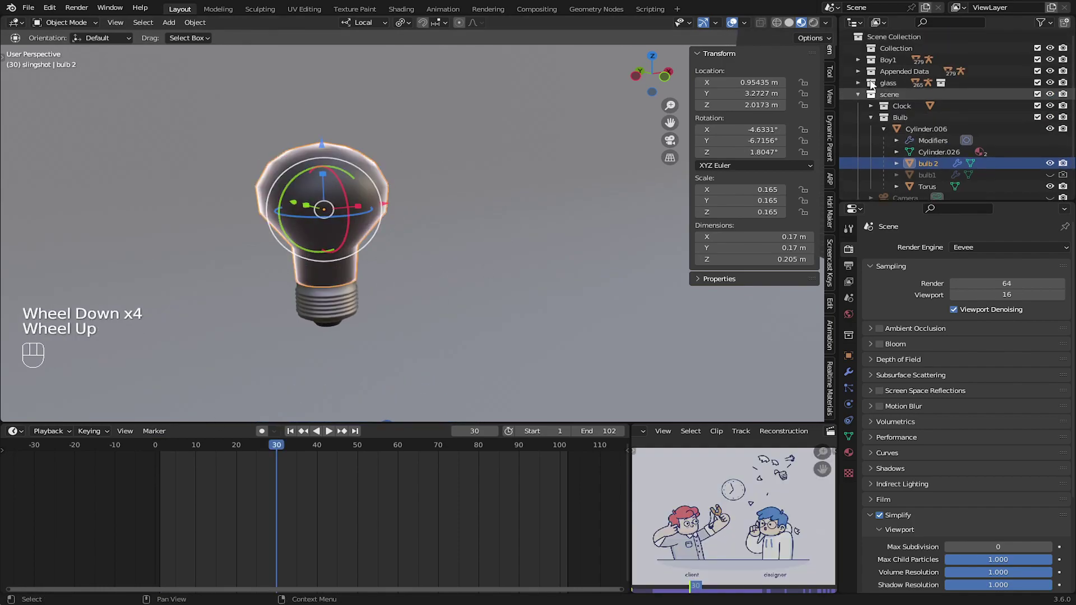
{"action": "right_click", "coordinate": [844, 35]}
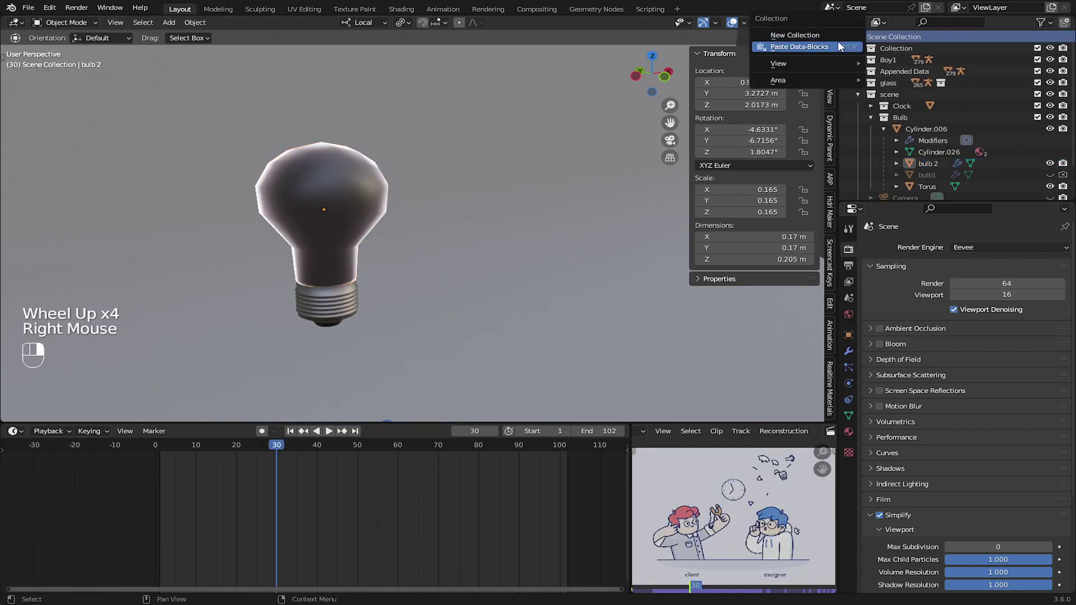
- Rename the empty collection named Collection as "frzcture" and move bulb 2 into it
{"action": "double_click", "coordinate": [898, 48]}
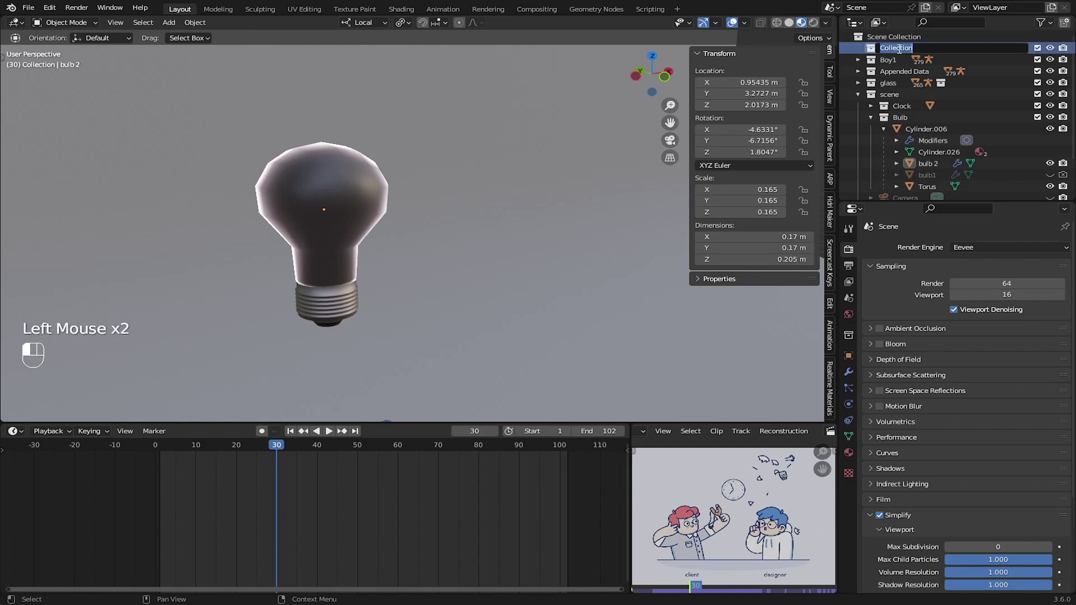
{"action": "type", "text": "frzcture"}
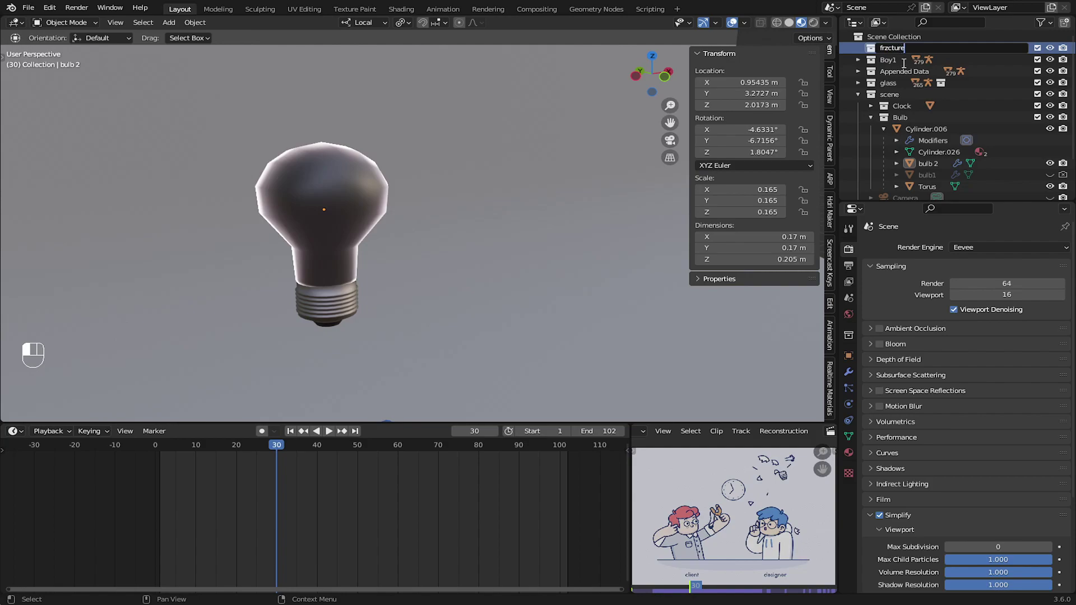
{"action": "scroll", "coordinate": [903, 63], "scroll_direction": "down", "scroll_amount": 3}
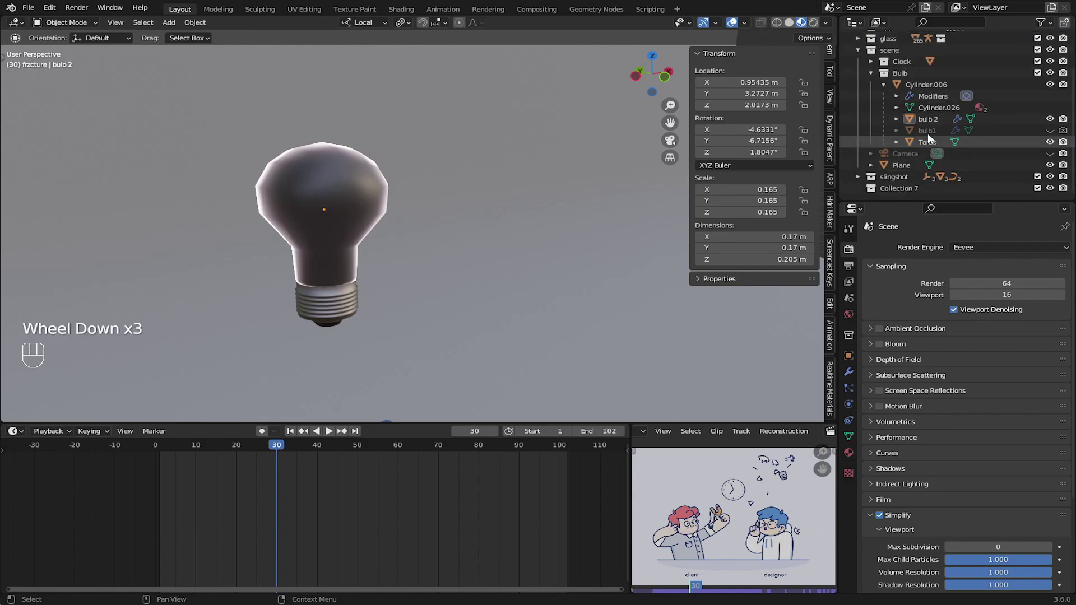
{"action": "left_click_drag", "start_coordinate": [931, 118], "coordinate": [898, 50]}
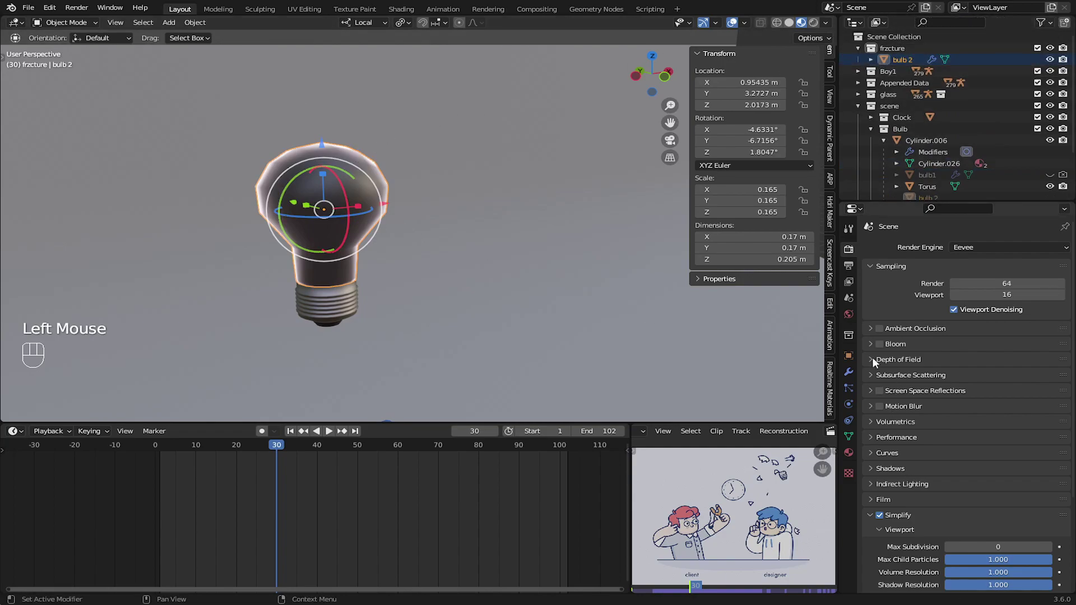
- Raise the scene's Simplify maximum viewport subdivision and set bulb 2's Subdivision viewport level to 1
{"action": "left_click", "coordinate": [850, 369]}
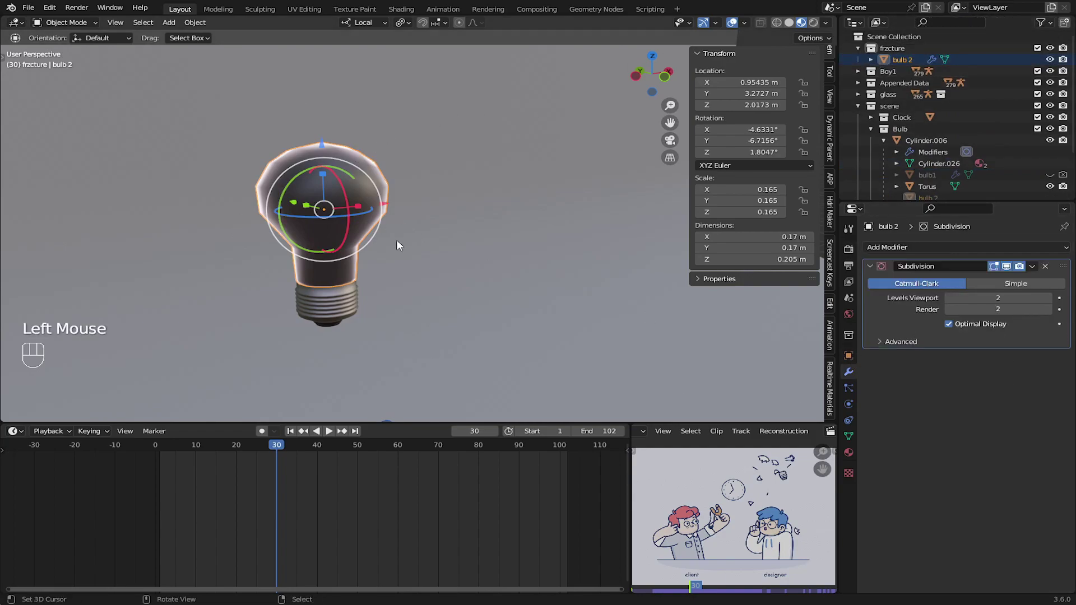
{"action": "middle_click_drag", "start_coordinate": [397, 245], "coordinate": [401, 242]}
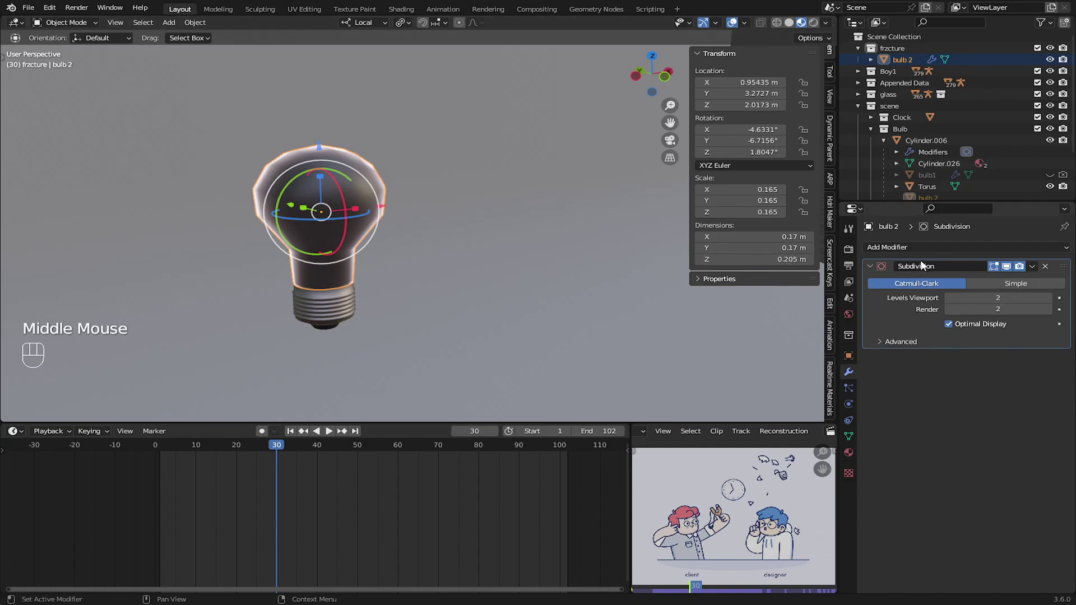
{"action": "left_click", "coordinate": [849, 298]}
{"action": "left_click", "coordinate": [1048, 547]}
{"action": "left_click", "coordinate": [950, 548]}
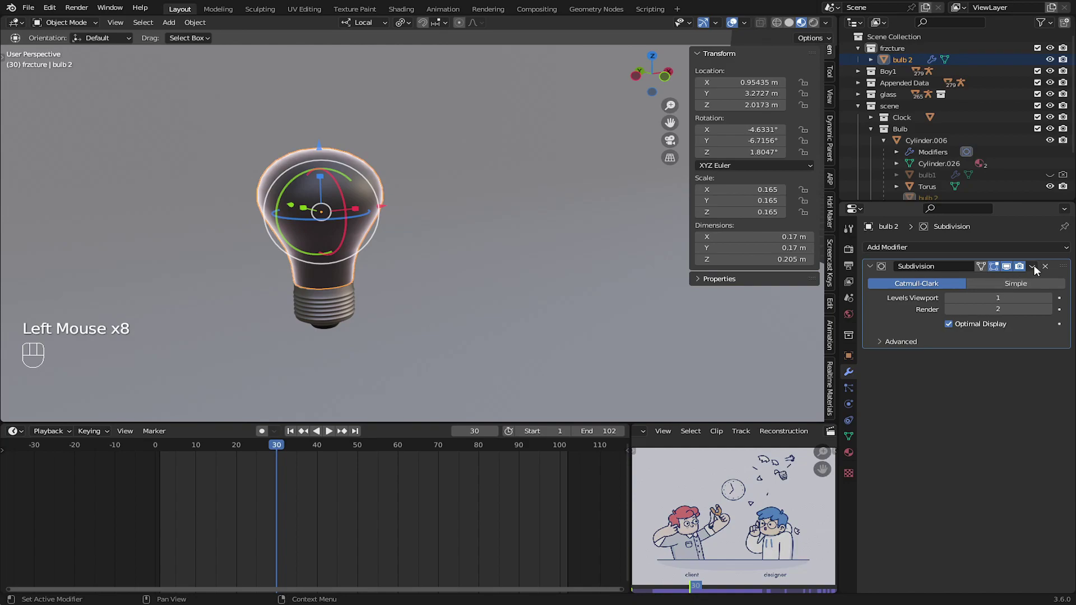
- Apply the Subdivision modifier on bulb 2 and set the scene's Simplify maximum viewport subdivision to 0
{"action": "left_click", "coordinate": [1033, 266]}
{"action": "left_click", "coordinate": [1008, 277]}
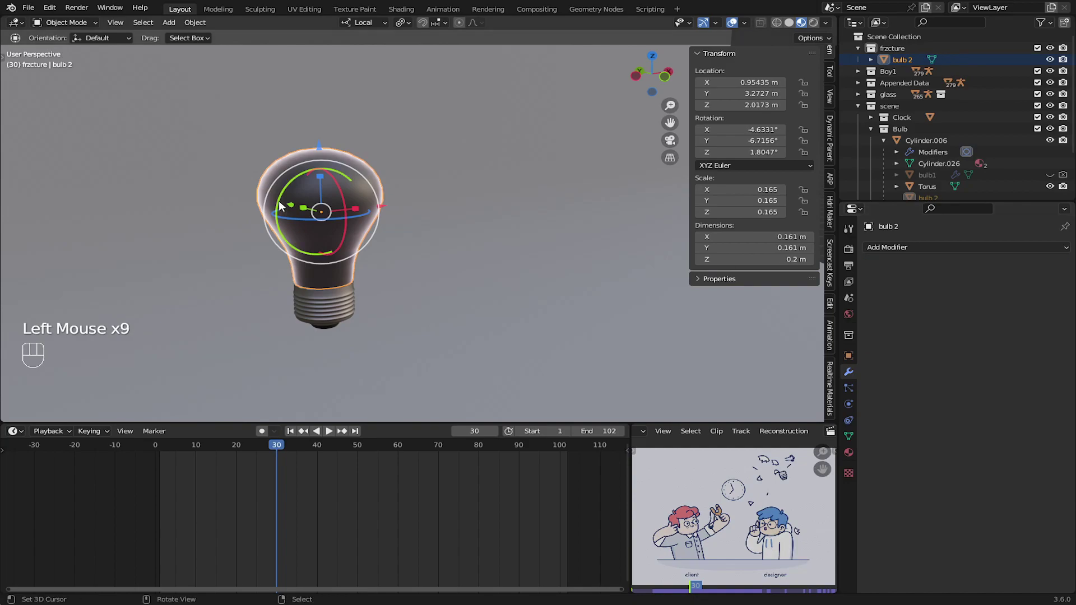
{"action": "left_click", "coordinate": [848, 248]}
{"action": "left_click_drag", "start_coordinate": [989, 545], "coordinate": [975, 545]}
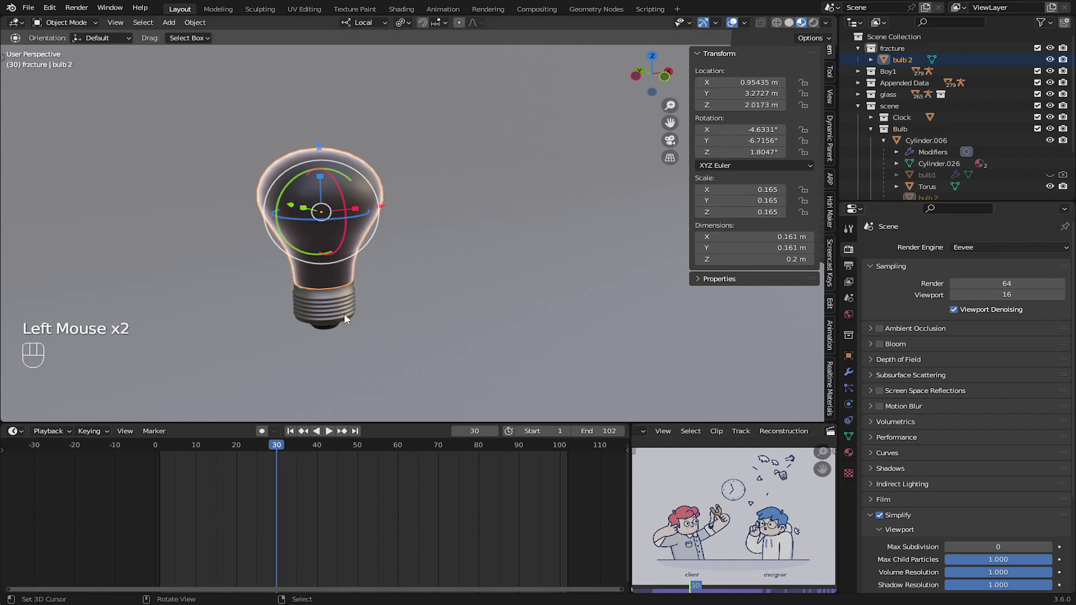
{"action": "scroll", "coordinate": [332, 265], "scroll_direction": "up", "scroll_amount": 2}
{"action": "key", "text": "g"}
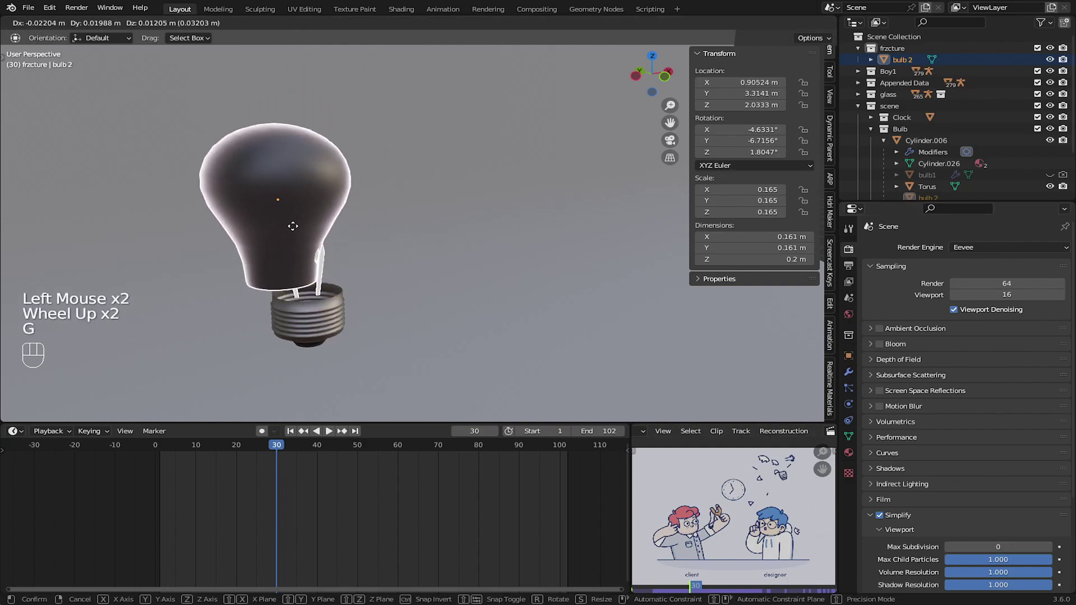
{"action": "right_click", "coordinate": [293, 223]}
- Search the add-ons in the preferences for "cell" and check whether Cell Fracture is enabled
{"action": "left_click", "coordinate": [54, 8]}
{"action": "left_click", "coordinate": [87, 172]}
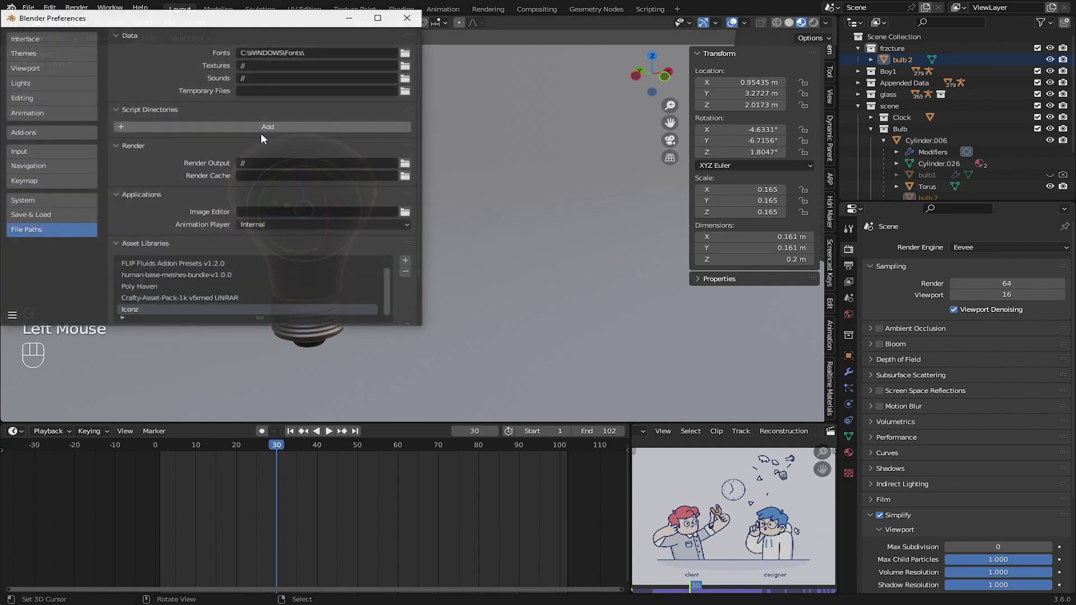
{"action": "left_click", "coordinate": [49, 134]}
{"action": "left_click", "coordinate": [335, 52]}
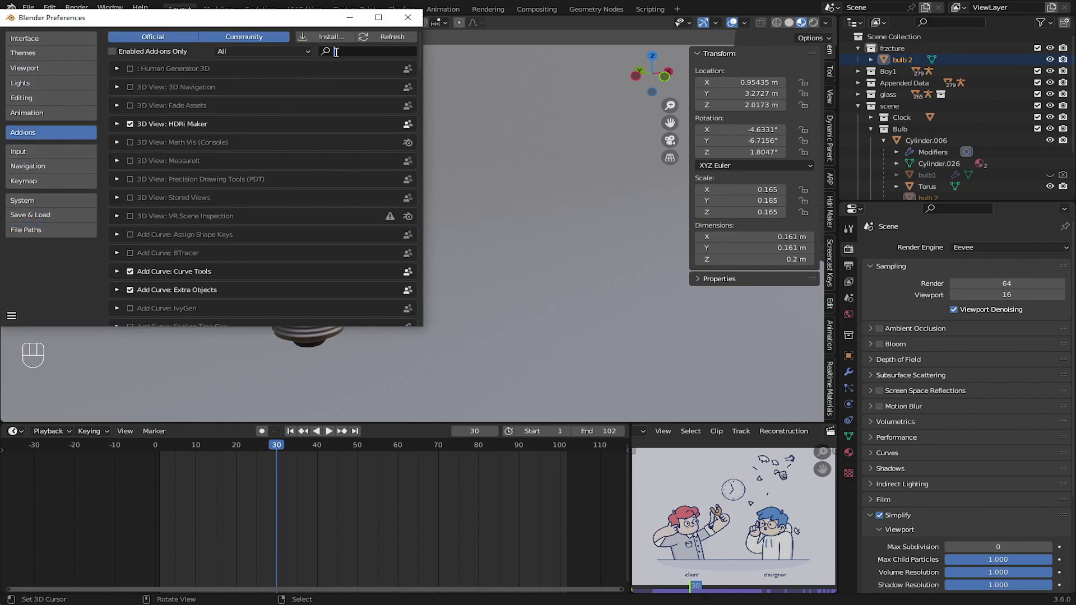
{"action": "type", "text": "Tri"}
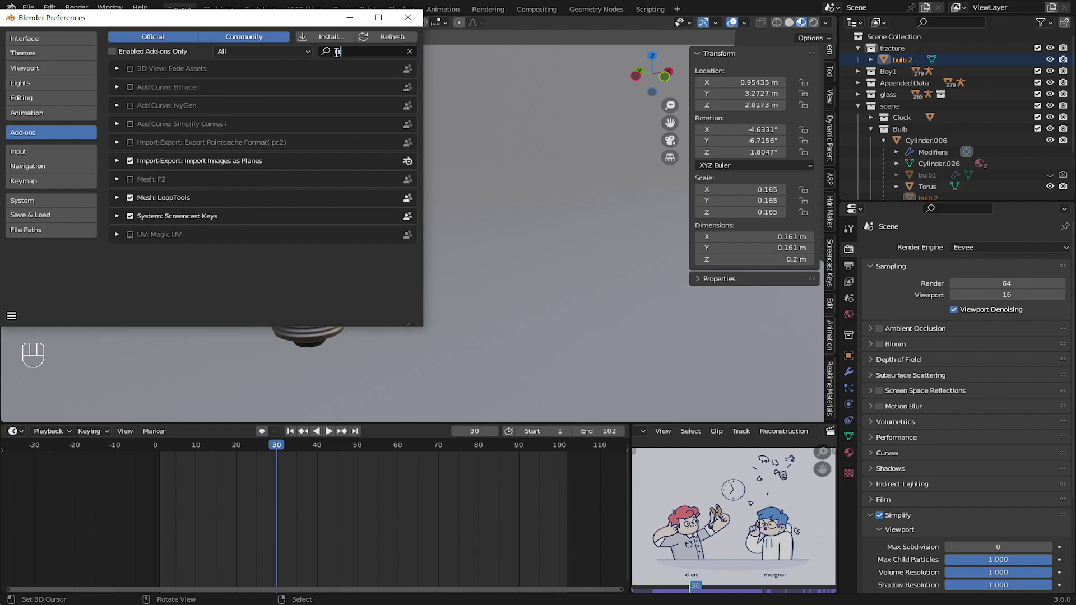
{"action": "left_click_drag", "start_coordinate": [353, 52], "coordinate": [279, 52]}
{"action": "type", "text": "cell"}
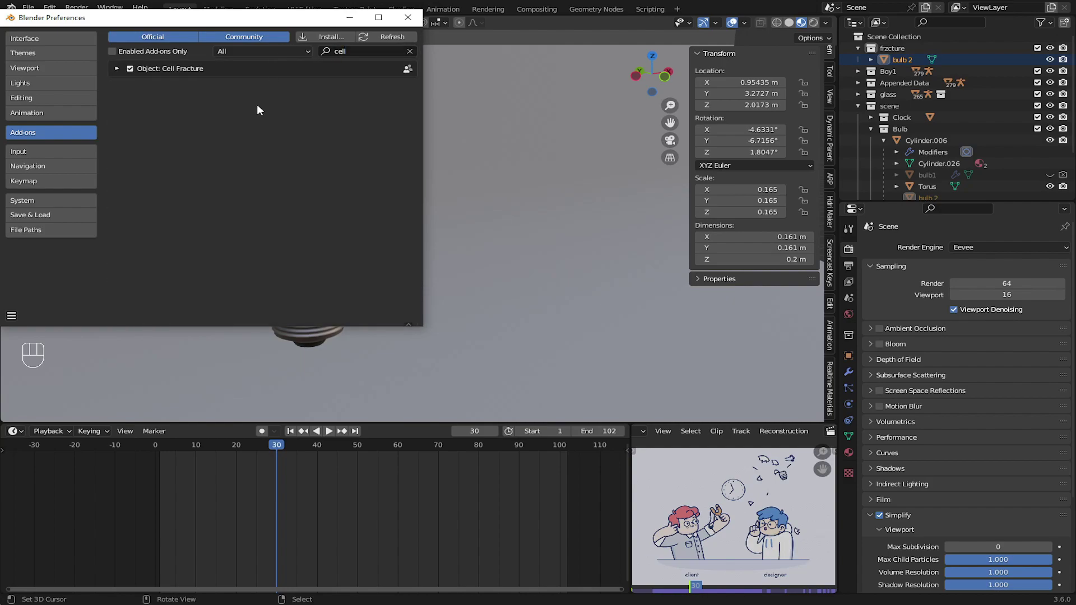
{"action": "left_click", "coordinate": [408, 17]}
- At frame 27, run Cell Fracture on bulb 2 with the default settings, placing the pieces in a collection named "frac"
{"action": "middle_click_drag", "start_coordinate": [228, 178], "coordinate": [254, 186]}
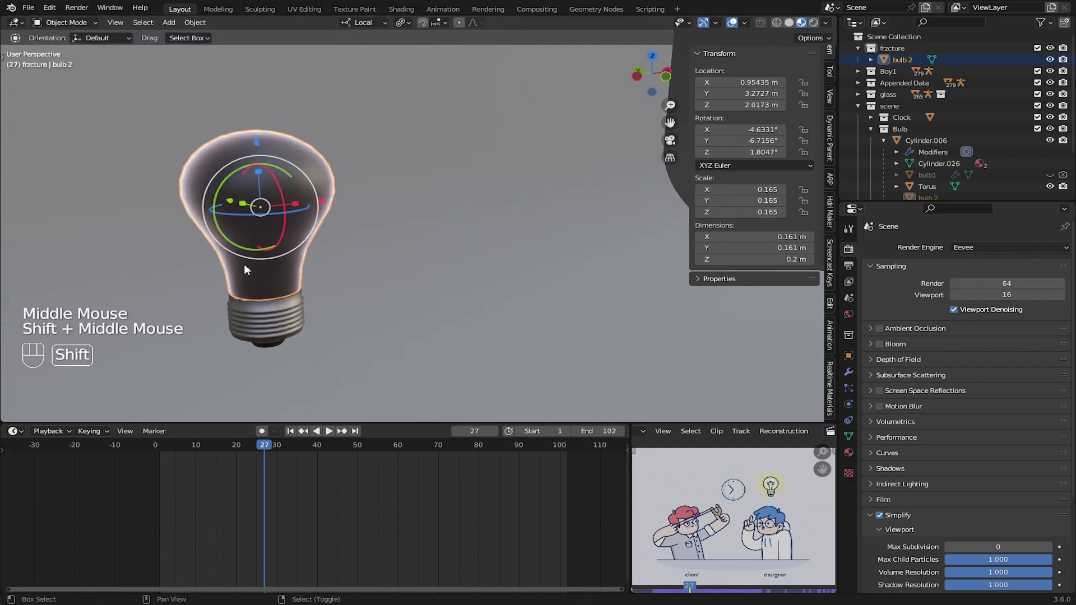
{"action": "key", "text": "F3"}
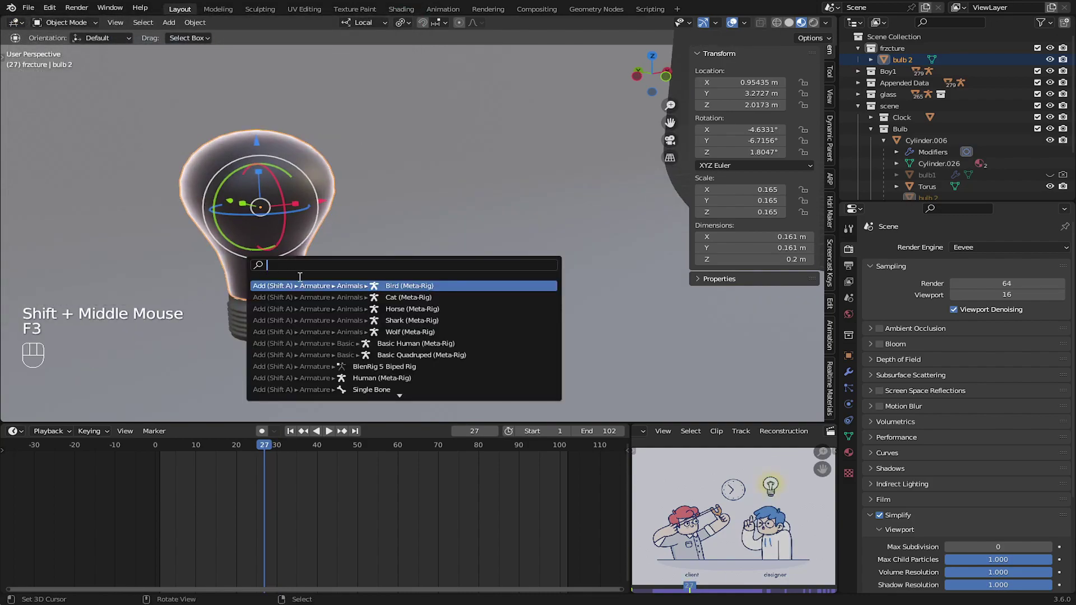
{"action": "type", "text": "crll"}
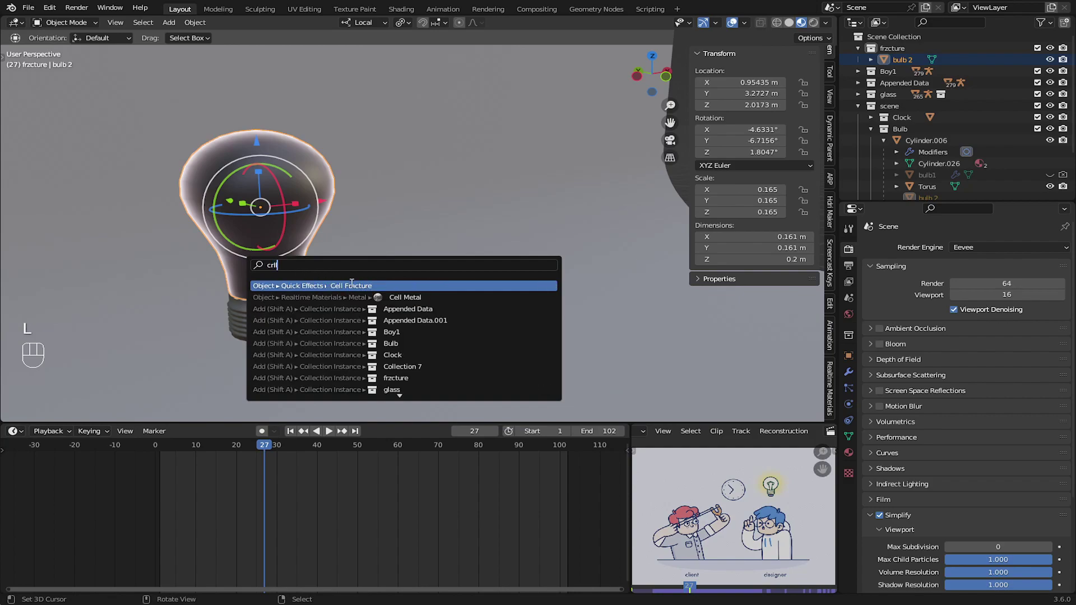
{"action": "left_click", "coordinate": [351, 286]}
{"action": "left_click_drag", "start_coordinate": [312, 289], "coordinate": [516, 133]}
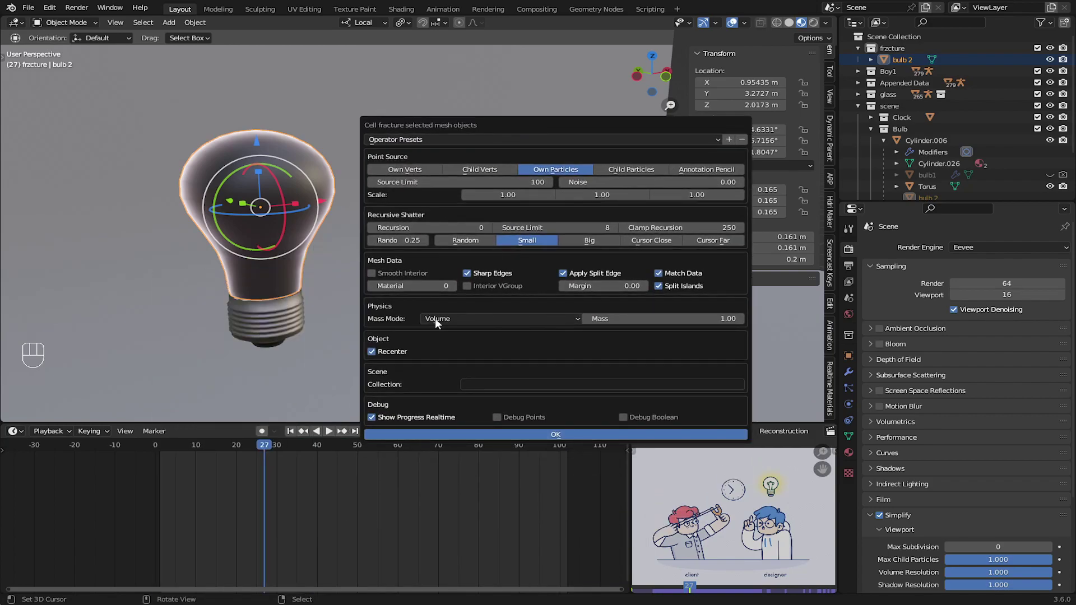
{"action": "left_click", "coordinate": [500, 385]}
{"action": "type", "text": "frac"}
{"action": "left_click", "coordinate": [486, 435]}
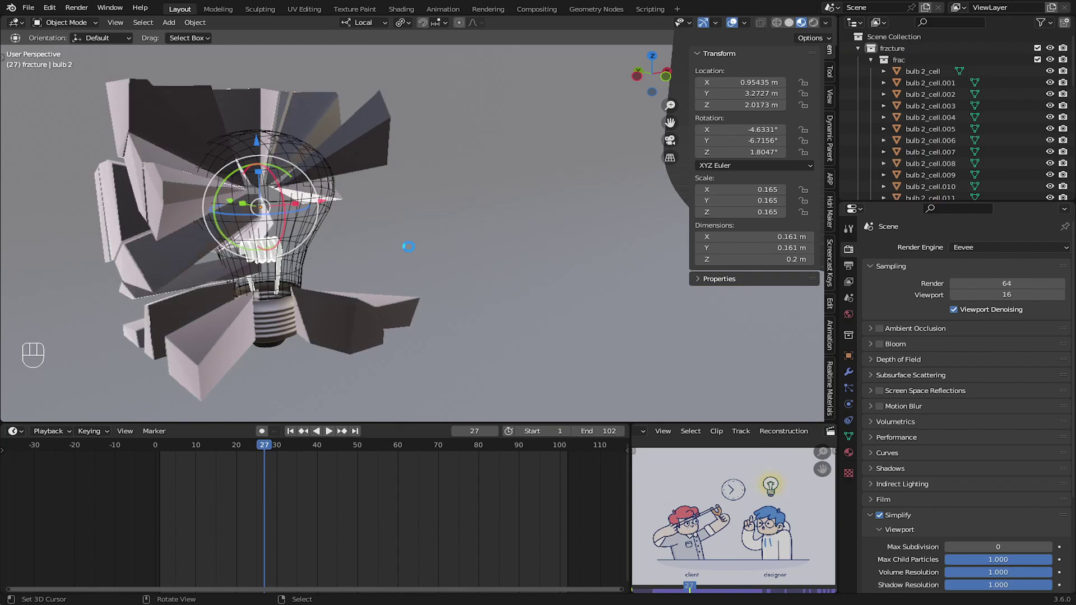
- Delete the oversized stray fracture pieces sticking out around the bulb's metal base
{"action": "scroll", "coordinate": [947, 129], "scroll_direction": "down", "scroll_amount": 12}
{"action": "middle_click_drag", "start_coordinate": [539, 212], "coordinate": [605, 224]}
{"action": "middle_click_drag", "start_coordinate": [359, 246], "coordinate": [203, 368], "text": "shift"}
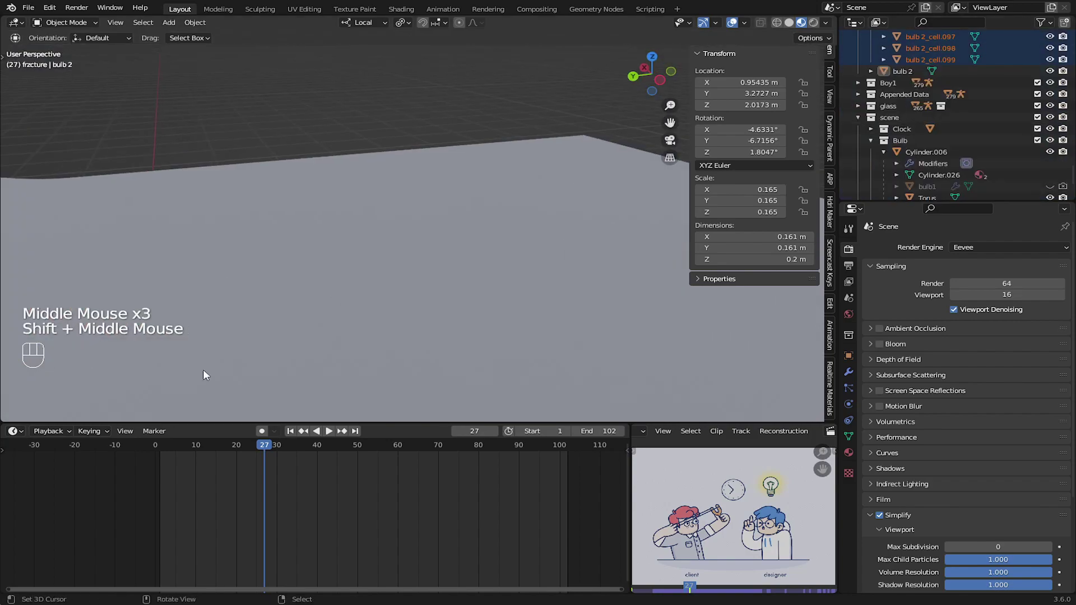
{"action": "scroll", "coordinate": [224, 342], "scroll_direction": "down", "scroll_amount": 4}
{"action": "middle_click_drag", "start_coordinate": [246, 309], "coordinate": [277, 236], "text": "shift"}
{"action": "scroll", "coordinate": [283, 204], "scroll_direction": "up", "scroll_amount": 2}
{"action": "scroll", "coordinate": [300, 267], "scroll_direction": "up", "scroll_amount": 2}
{"action": "right_click", "coordinate": [278, 236]}
{"action": "key", "text": "x"}
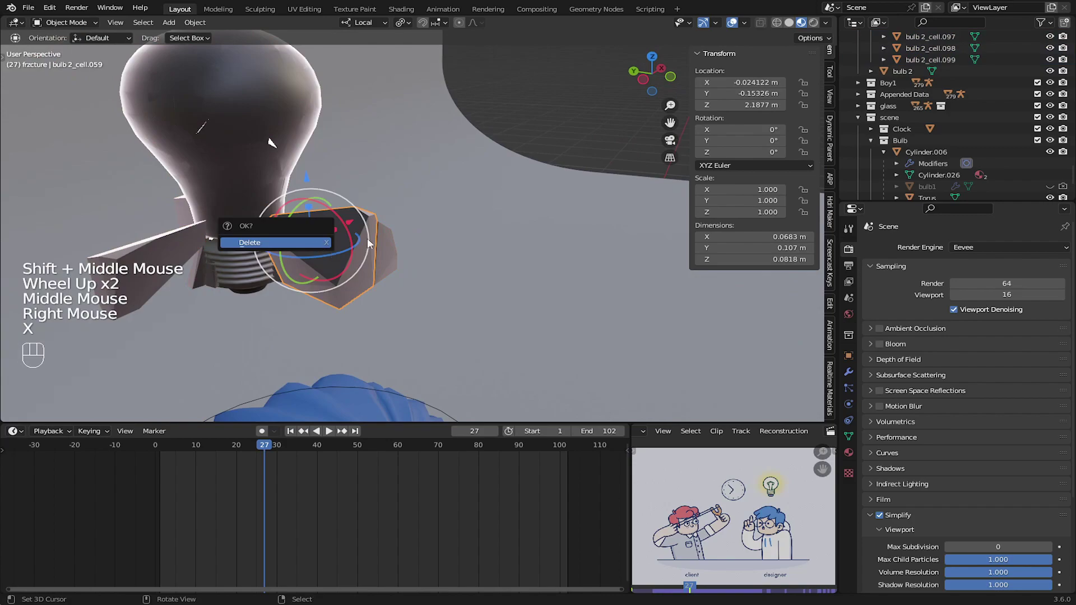
{"action": "left_click", "coordinate": [280, 242]}
{"action": "right_click", "coordinate": [358, 247]}
{"action": "key", "text": "x"}
{"action": "left_click", "coordinate": [358, 252]}
{"action": "right_click", "coordinate": [194, 248]}
{"action": "key", "text": "x"}
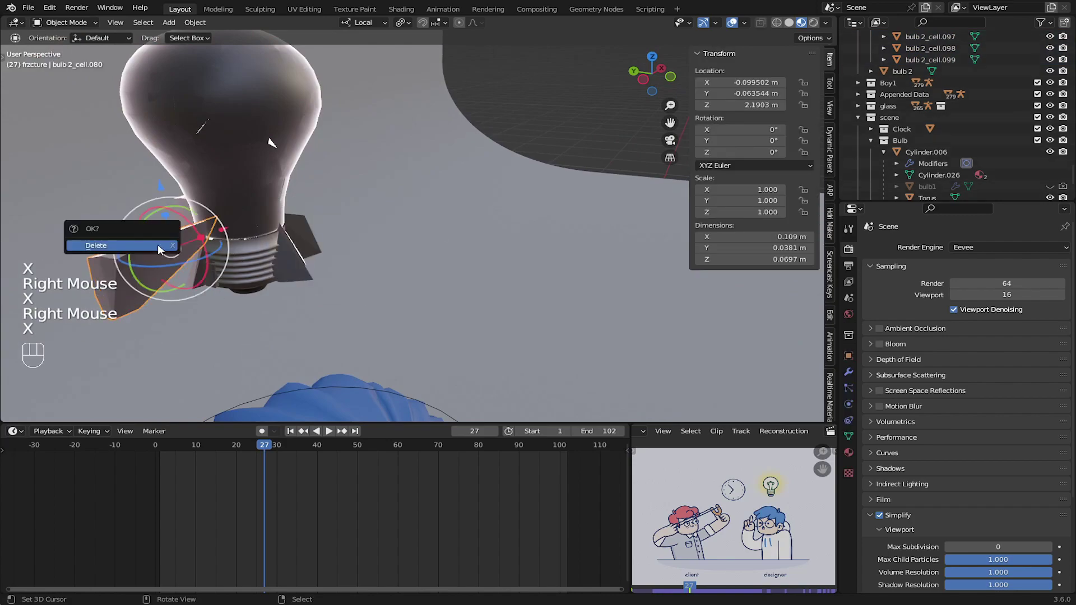
{"action": "left_click", "coordinate": [160, 252]}
{"action": "right_click", "coordinate": [288, 270]}
{"action": "key", "text": "x"}
{"action": "left_click", "coordinate": [289, 270]}
{"action": "right_click", "coordinate": [302, 229]}
{"action": "key", "text": "x"}
{"action": "left_click", "coordinate": [301, 229]}
{"action": "right_click", "coordinate": [301, 254]}
{"action": "key", "text": "x"}
{"action": "left_click", "coordinate": [300, 255]}
{"action": "right_click", "coordinate": [192, 269]}
{"action": "key", "text": "x"}
{"action": "left_click", "coordinate": [192, 273]}
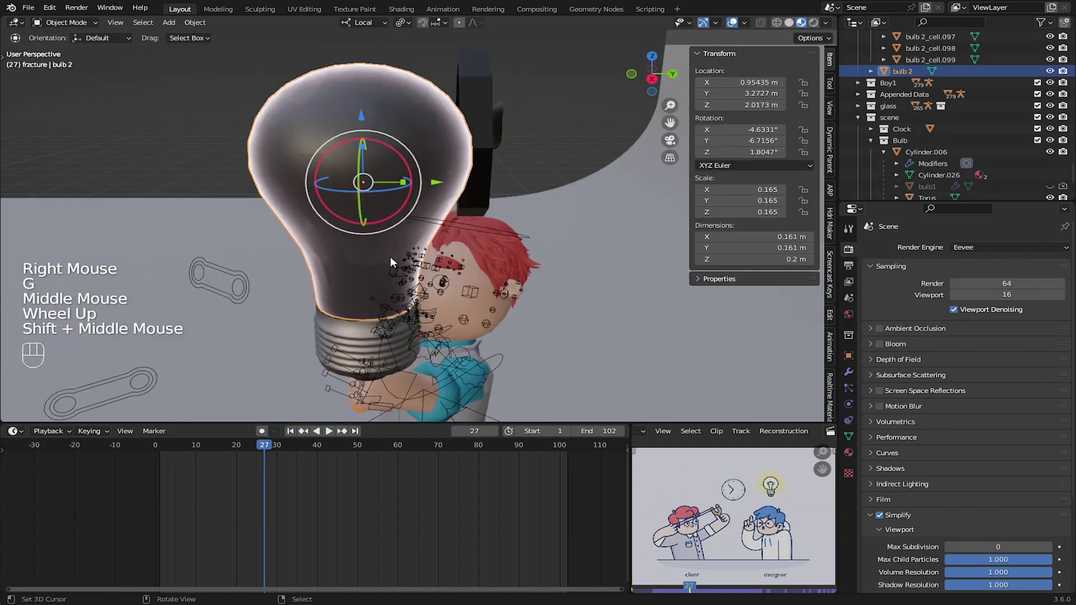
{"action": "scroll", "coordinate": [390, 261], "scroll_direction": "down", "scroll_amount": 2}
{"action": "key", "text": "g"}
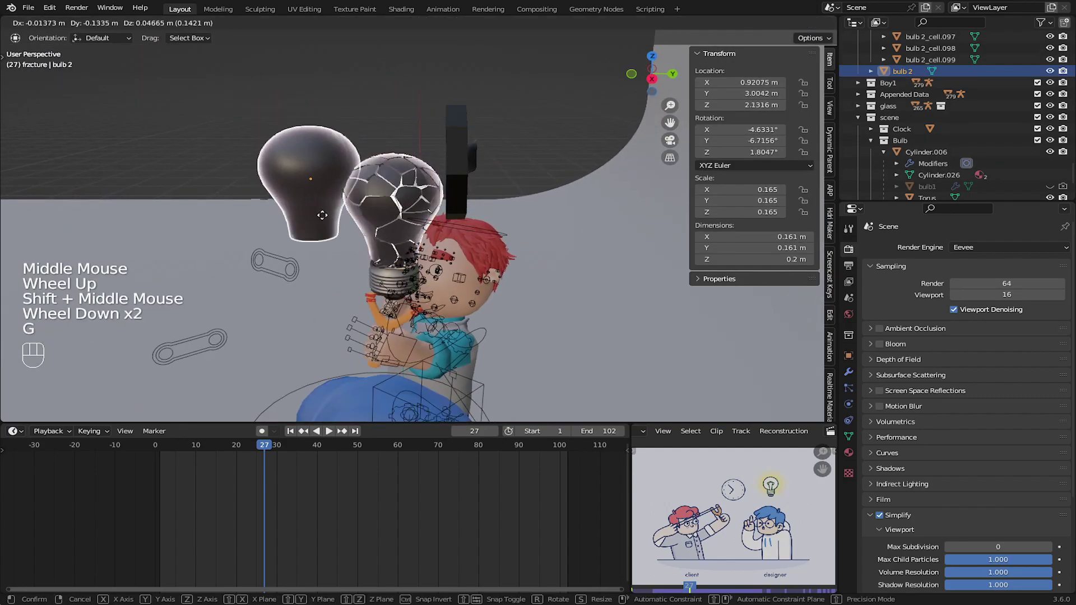
{"action": "right_click", "coordinate": [460, 228]}
- Hide the original bulb 2 in the viewport and disable it in renders
{"action": "left_click", "coordinate": [1049, 71]}
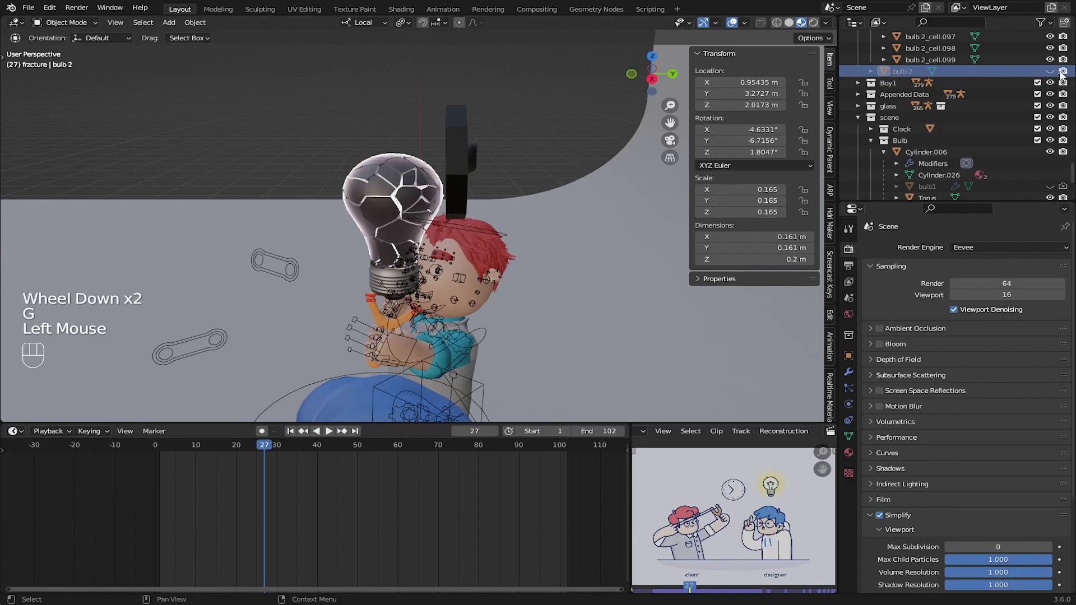
{"action": "left_click", "coordinate": [1063, 71]}
{"action": "scroll", "coordinate": [947, 93], "scroll_direction": "up", "scroll_amount": 3}
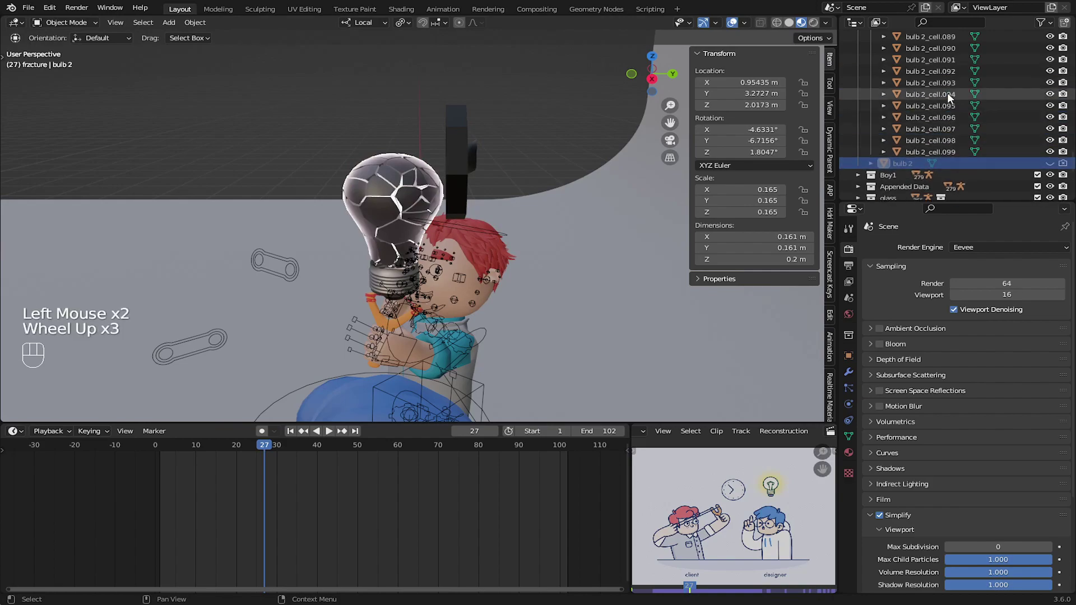
{"action": "scroll", "coordinate": [947, 93], "scroll_direction": "up", "scroll_amount": 8}
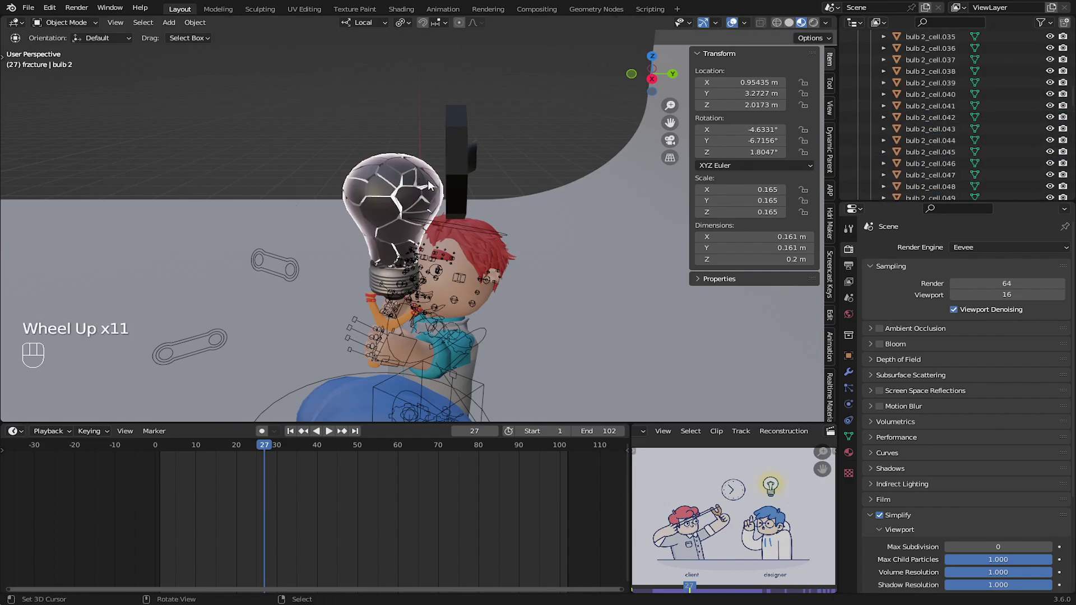
{"action": "middle_click_drag", "start_coordinate": [427, 185], "coordinate": [364, 168]}
{"action": "scroll", "coordinate": [315, 160], "scroll_direction": "up", "scroll_amount": 3}
{"action": "right_click", "coordinate": [311, 155]}
{"action": "scroll", "coordinate": [318, 160], "scroll_direction": "down", "scroll_amount": 2}
{"action": "scroll", "coordinate": [318, 160], "scroll_direction": "down", "scroll_amount": 1}
{"action": "key", "text": "g"}
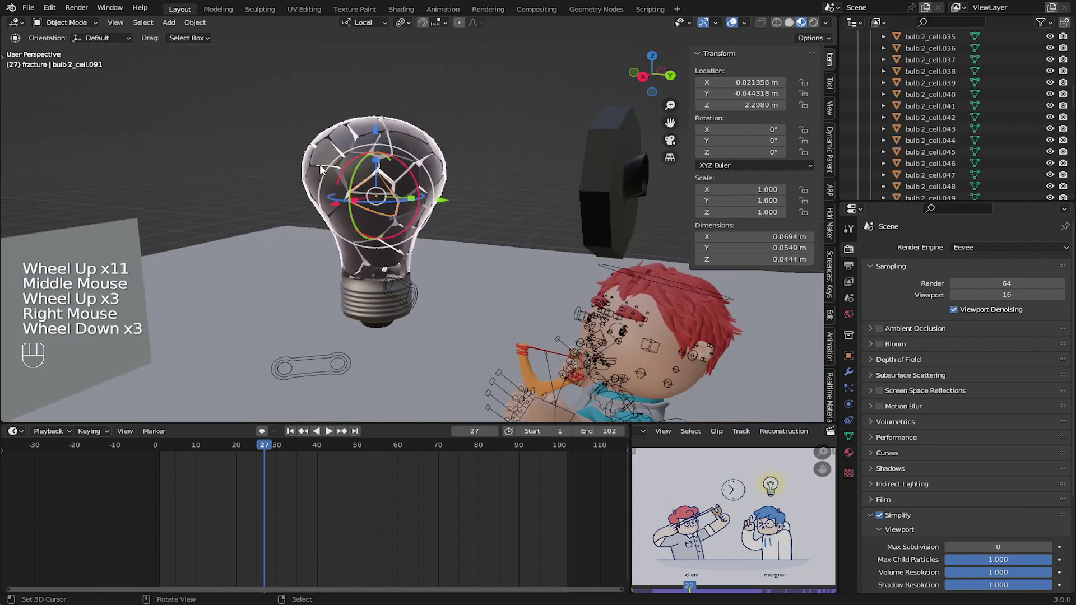
{"action": "middle_click_drag", "start_coordinate": [322, 168], "coordinate": [337, 225]}
- Select the first fracture piece, bulb 2_cell, at frame 27 and add Rigid Body physics to it
{"action": "scroll", "coordinate": [1010, 73], "scroll_direction": "up", "scroll_amount": 6}
{"action": "scroll", "coordinate": [1010, 71], "scroll_direction": "up", "scroll_amount": 1}
{"action": "left_click", "coordinate": [927, 72]}
{"action": "middle_click_drag", "start_coordinate": [449, 224], "coordinate": [291, 235]}
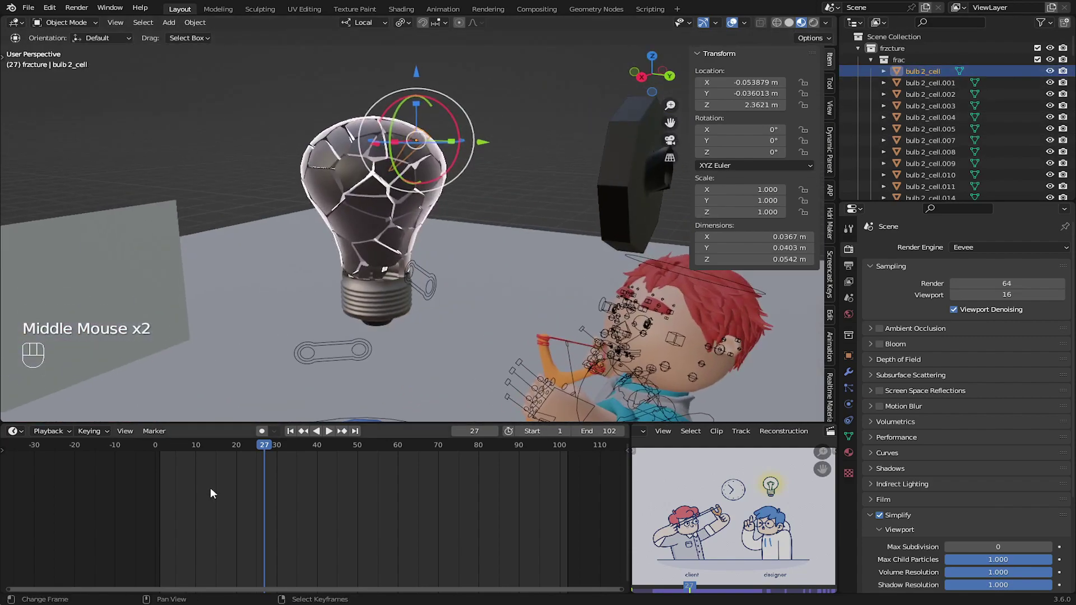
{"action": "left_click_drag", "start_coordinate": [277, 476], "coordinate": [267, 474]}
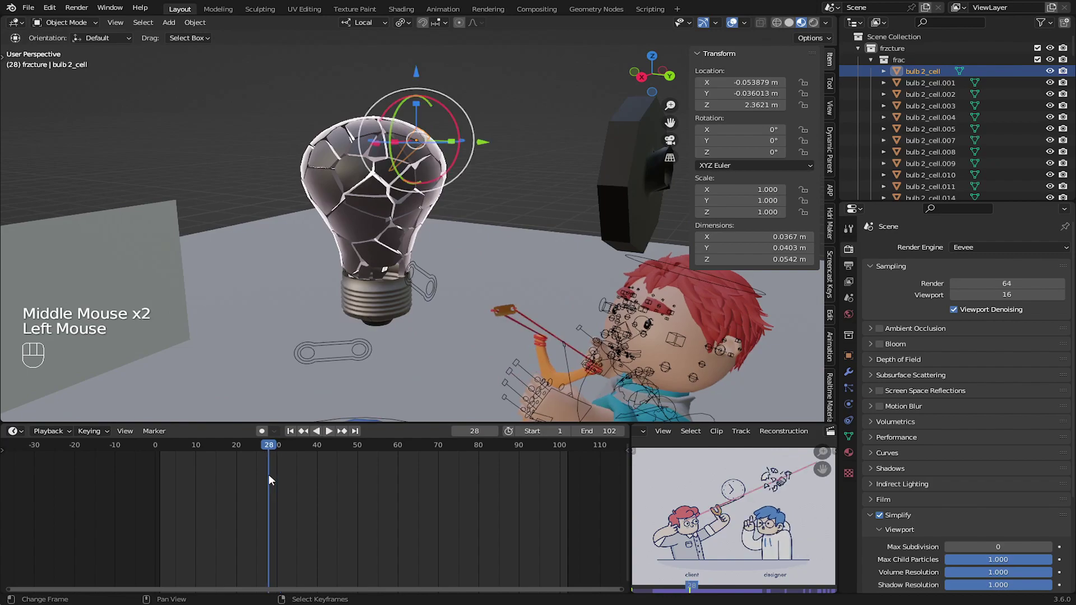
{"action": "key", "text": "Left"}
{"action": "middle_click_drag", "start_coordinate": [302, 340], "coordinate": [382, 204]}
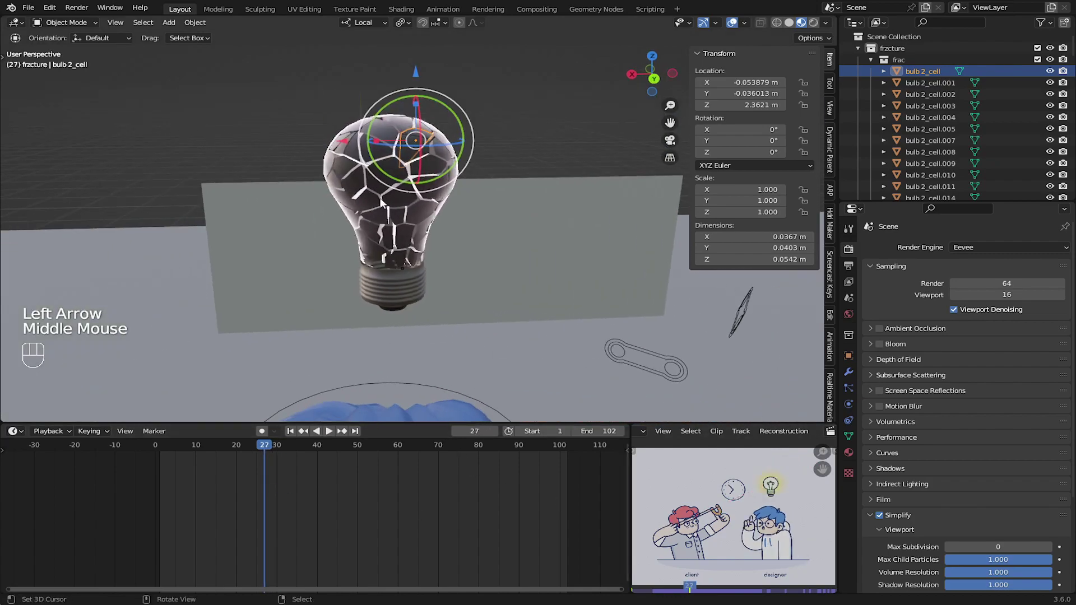
{"action": "left_click", "coordinate": [849, 372]}
{"action": "left_click", "coordinate": [848, 389]}
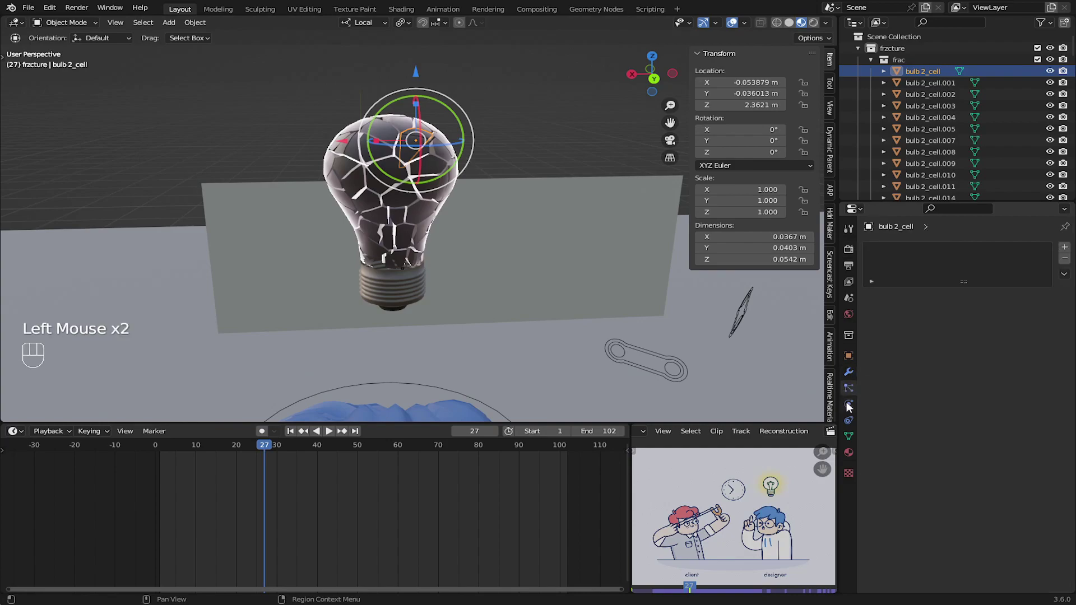
{"action": "left_click", "coordinate": [848, 405]}
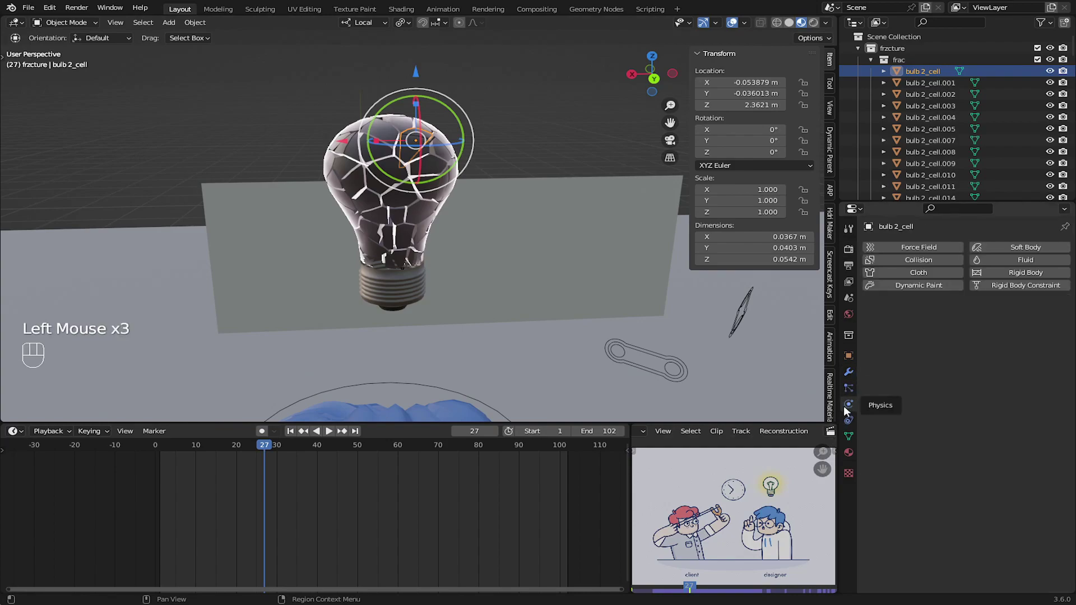
{"action": "left_click", "coordinate": [1026, 273]}
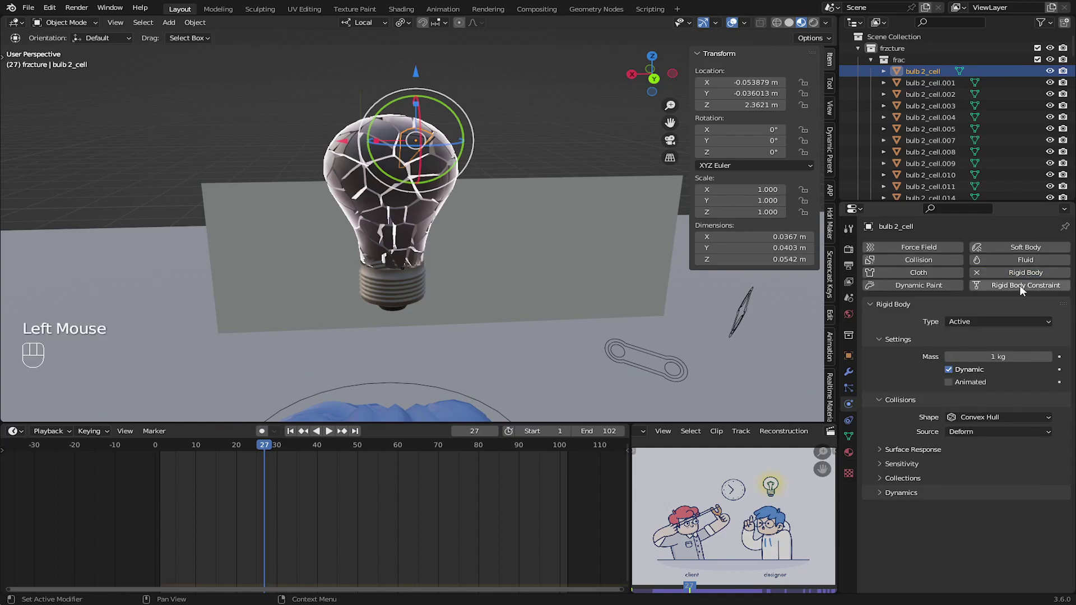
- Play the animation from frame 1 to check how the rigid-body piece falls
{"action": "key", "text": "space"}
{"action": "scroll", "coordinate": [463, 348], "scroll_direction": "down", "scroll_amount": 2}
{"action": "key", "text": "space"}
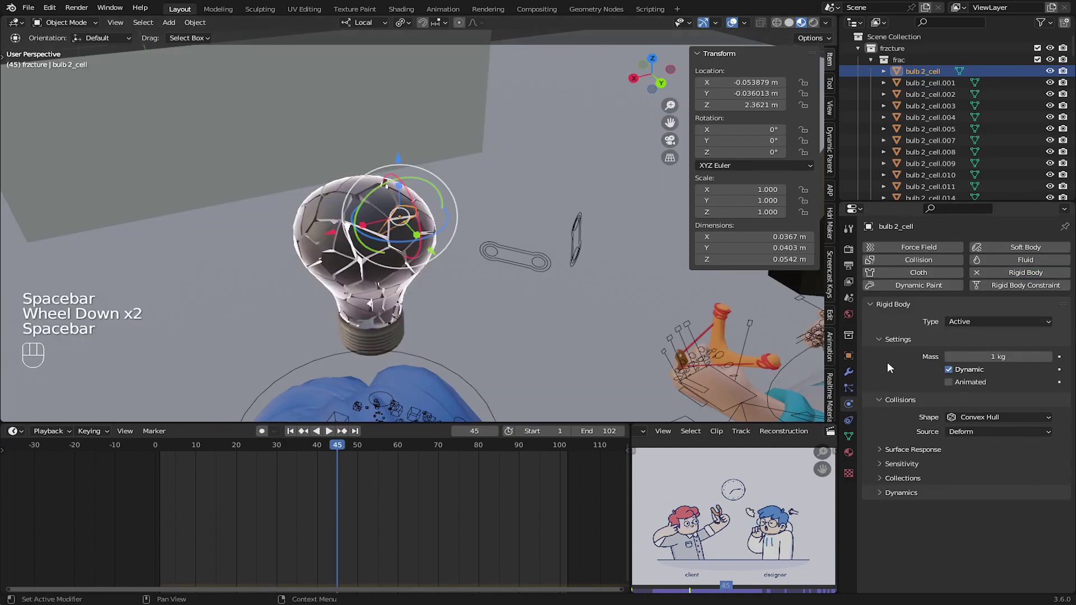
{"action": "left_click", "coordinate": [292, 431]}
{"action": "middle_click_drag", "start_coordinate": [325, 359], "coordinate": [412, 304]}
{"action": "key", "text": "space"}
{"action": "key", "text": "space"}
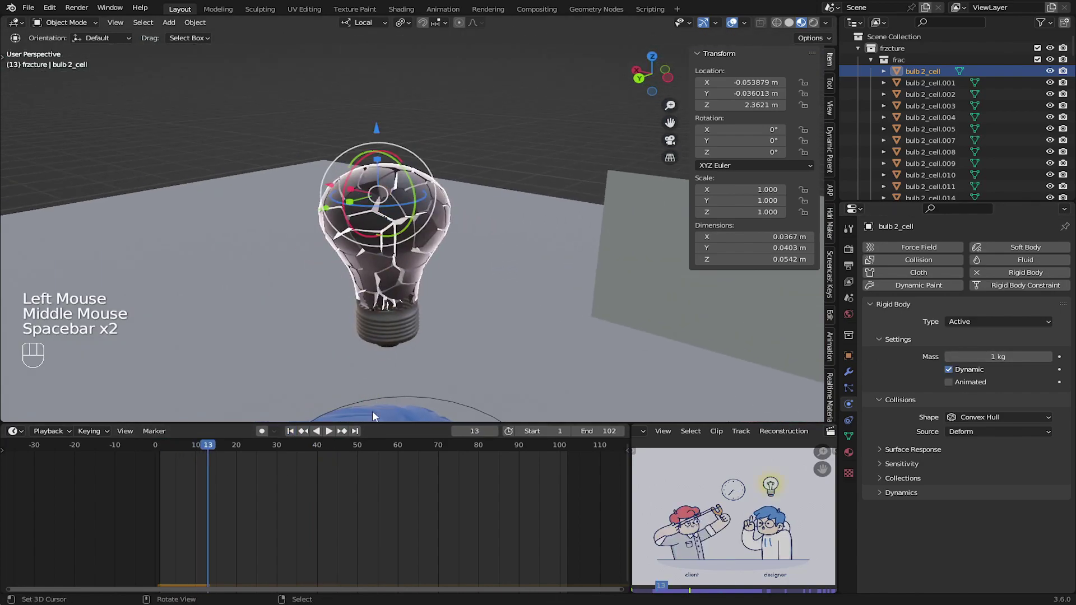
{"action": "left_click", "coordinate": [291, 431]}
{"action": "key", "text": "space"}
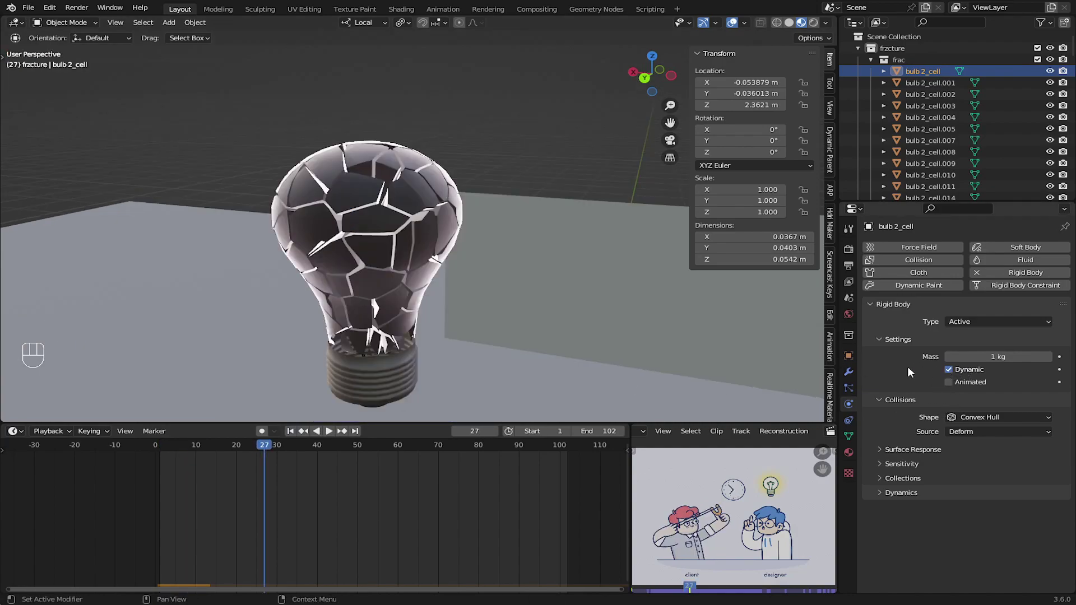
- Turn off Dynamic in bulb 2_cell's Rigid Body settings and insert a keyframe for it at frame 27
{"action": "left_click", "coordinate": [947, 369]}
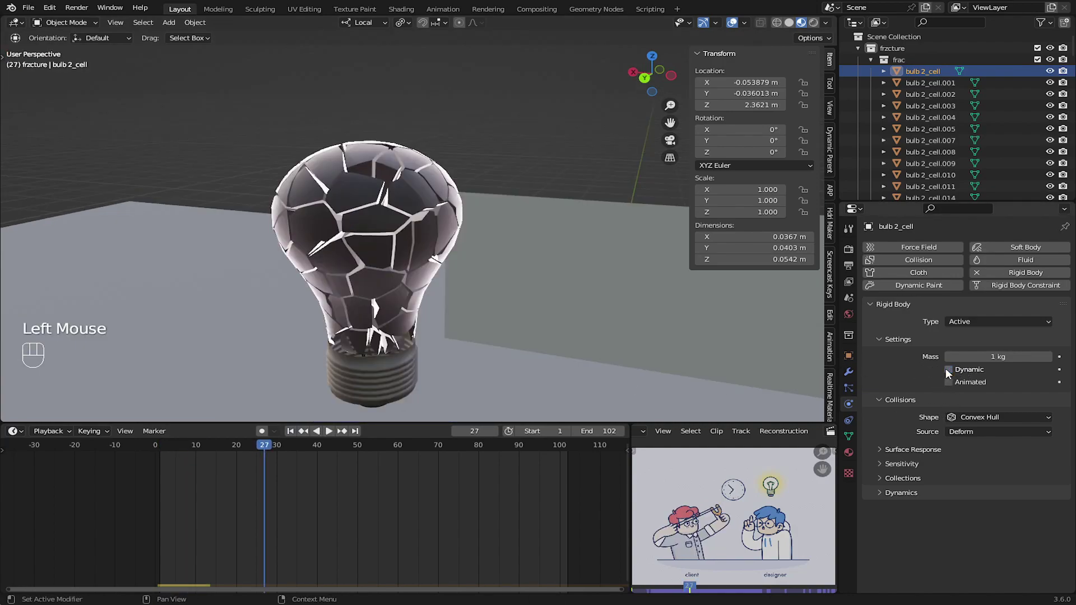
{"action": "key", "text": "Right"}
{"action": "key", "text": "Right"}
{"action": "key", "text": "Left"}
{"action": "key", "text": "Left"}
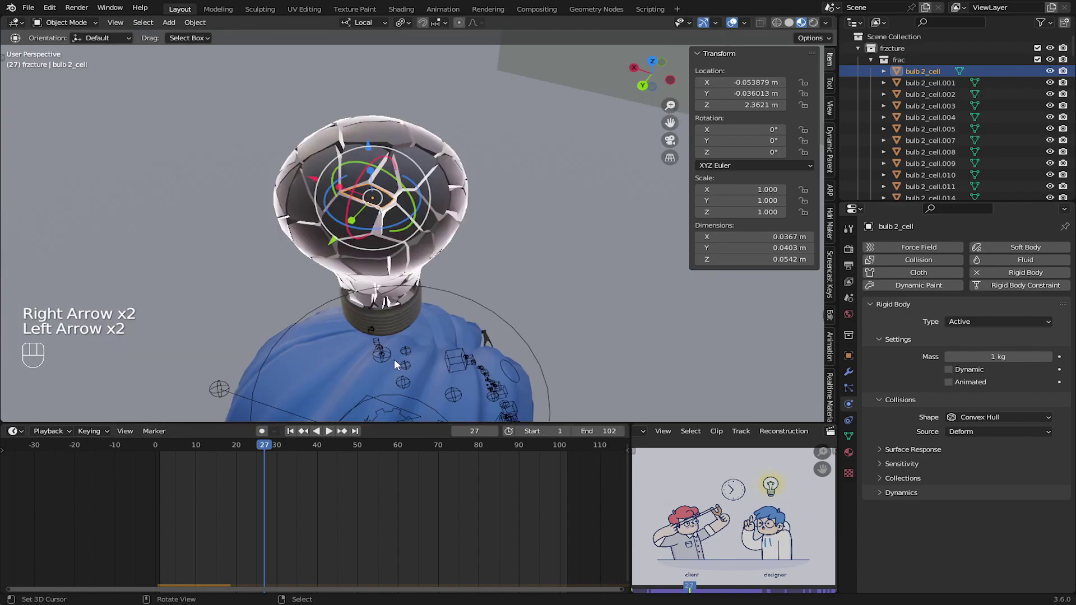
{"action": "key", "text": "Right"}
{"action": "key", "text": "Left"}
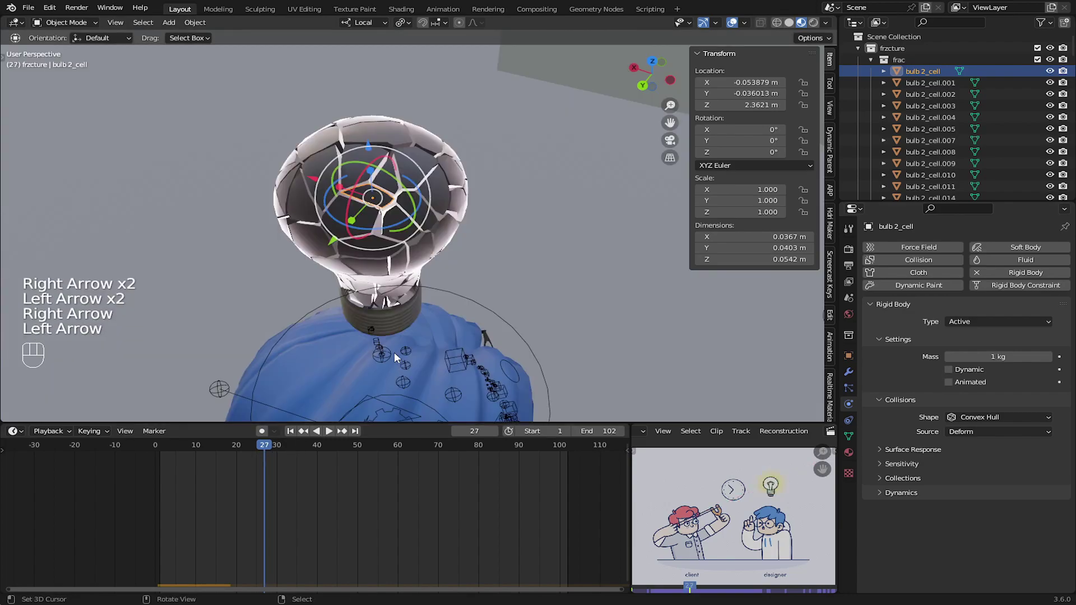
{"action": "right_click", "coordinate": [948, 371]}
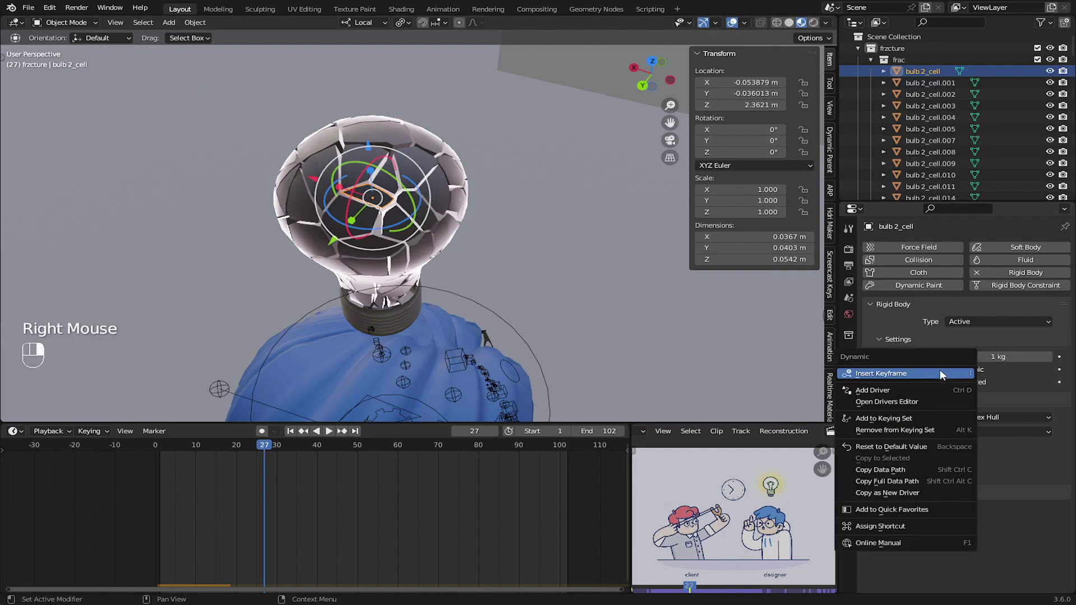
{"action": "left_click", "coordinate": [878, 373]}
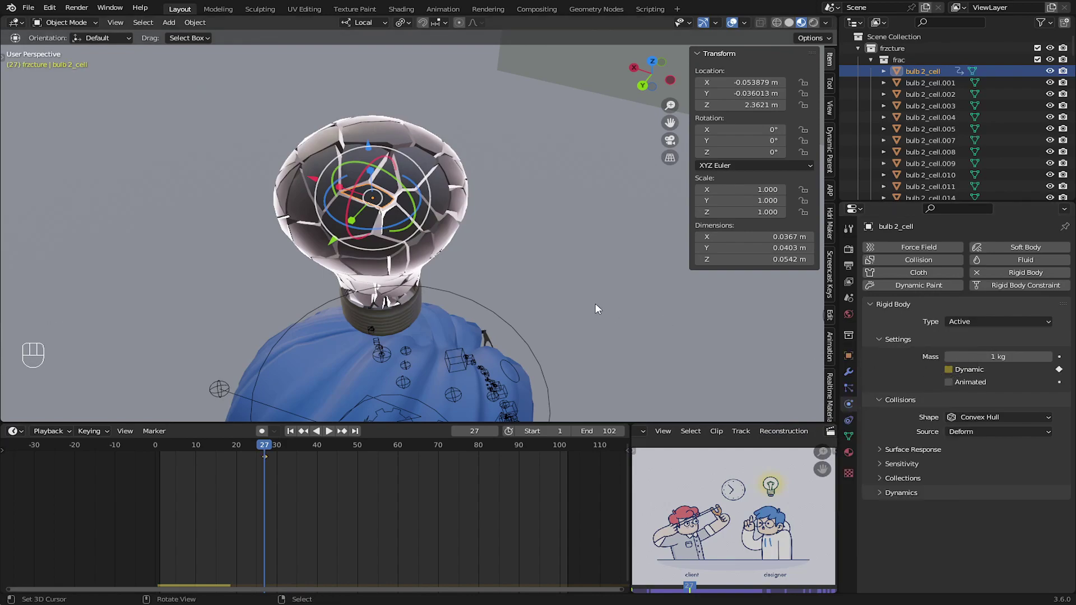
- At frame 28, turn on the piece's Dynamic option and insert a keyframe for it
{"action": "key", "text": "Right"}
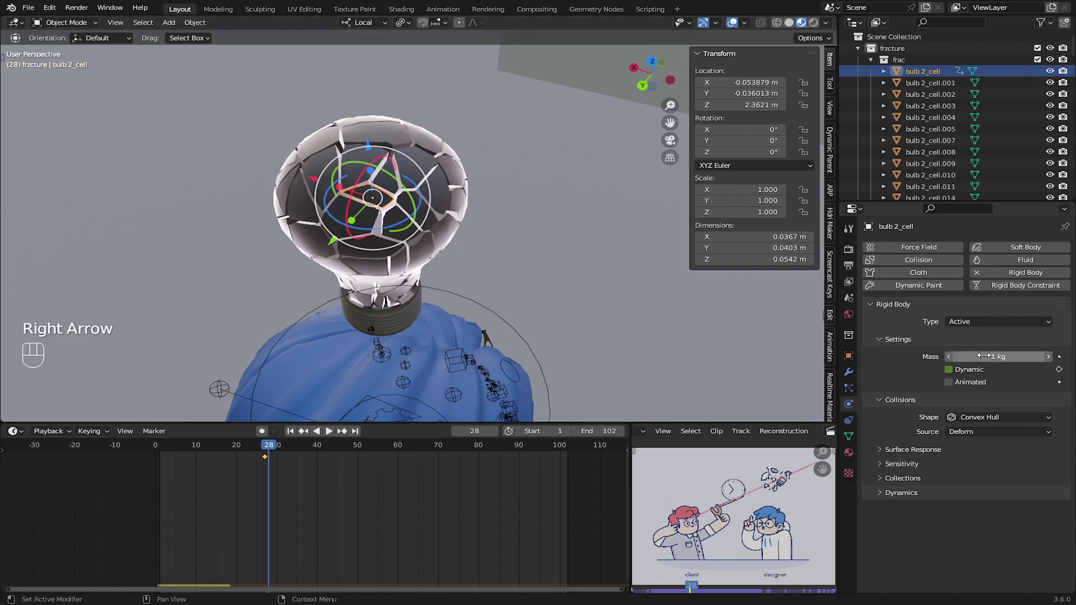
{"action": "left_click", "coordinate": [947, 370]}
{"action": "right_click", "coordinate": [947, 369]}
{"action": "left_click", "coordinate": [947, 371]}
- Play the animation from frame 1 to check when the fracture piece bulb 2_cell starts falling
{"action": "left_click_drag", "start_coordinate": [256, 489], "coordinate": [240, 464]}
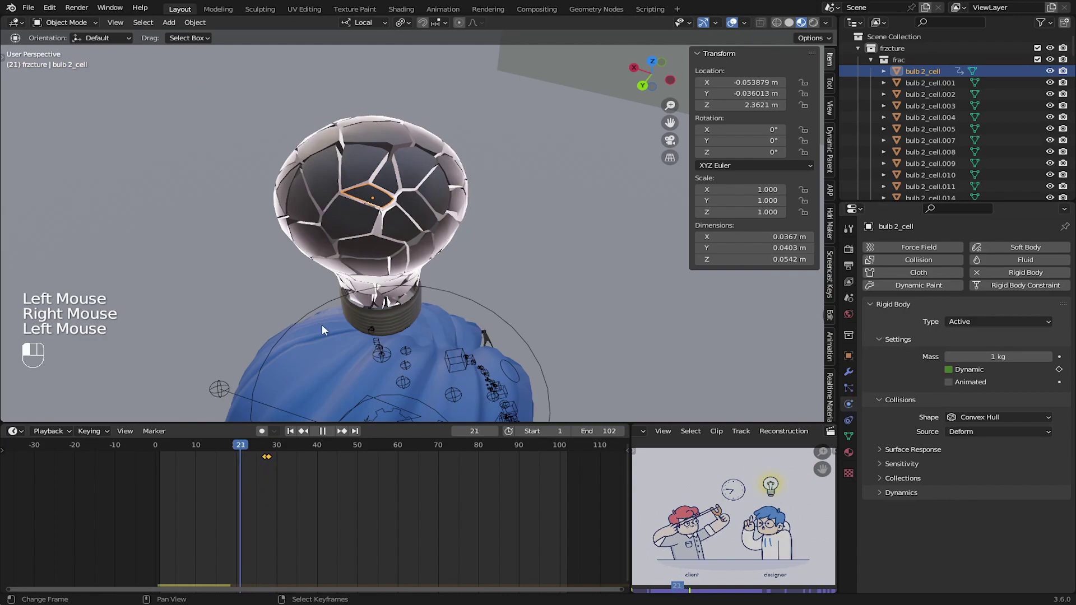
{"action": "key", "text": "space"}
{"action": "scroll", "coordinate": [291, 448], "scroll_direction": "up", "scroll_amount": 1}
{"action": "left_click", "coordinate": [290, 431]}
{"action": "key", "text": "space"}
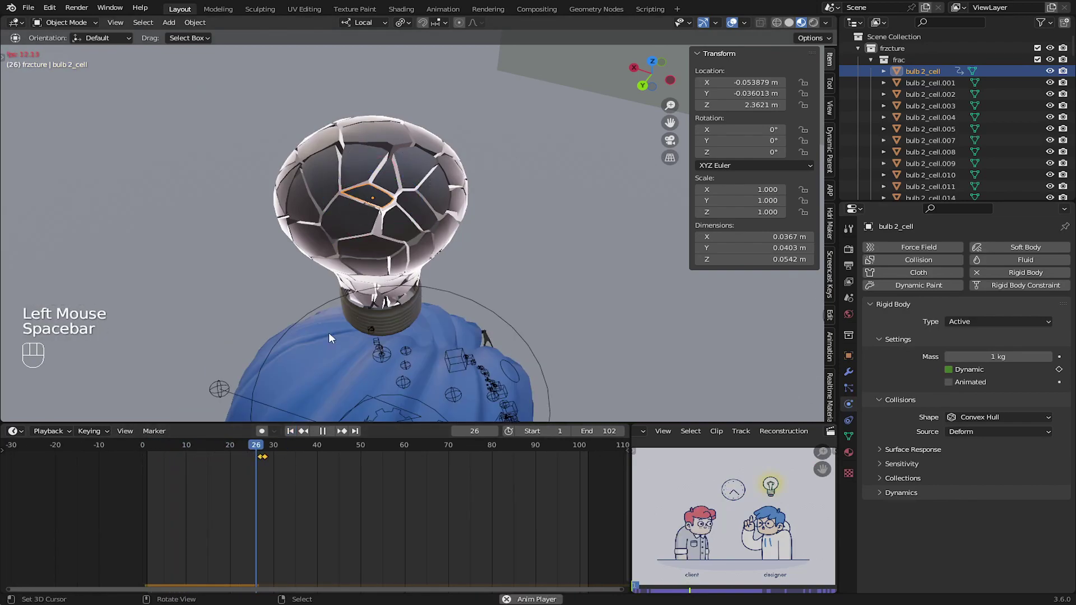
{"action": "key", "text": "space"}
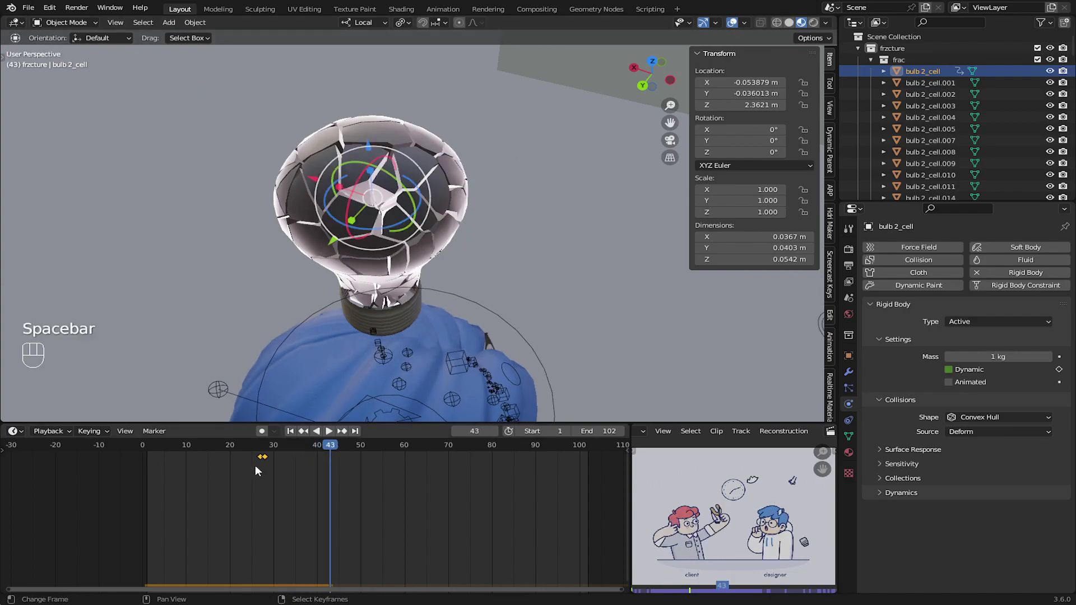
- Return to frame 27 and switch the reference clip editor to a 3D Viewport showing the scene
{"action": "mouse_move", "coordinate": [261, 483]}
{"action": "left_mouse_down"}
{"action": "mouse_move", "coordinate": [280, 486]}
{"action": "mouse_move", "coordinate": [254, 482]}
{"action": "mouse_move", "coordinate": [266, 483]}
{"action": "left_mouse_up"}
{"action": "scroll", "coordinate": [647, 432], "scroll_direction": "up", "scroll_amount": 3}
{"action": "left_click", "coordinate": [644, 431]}
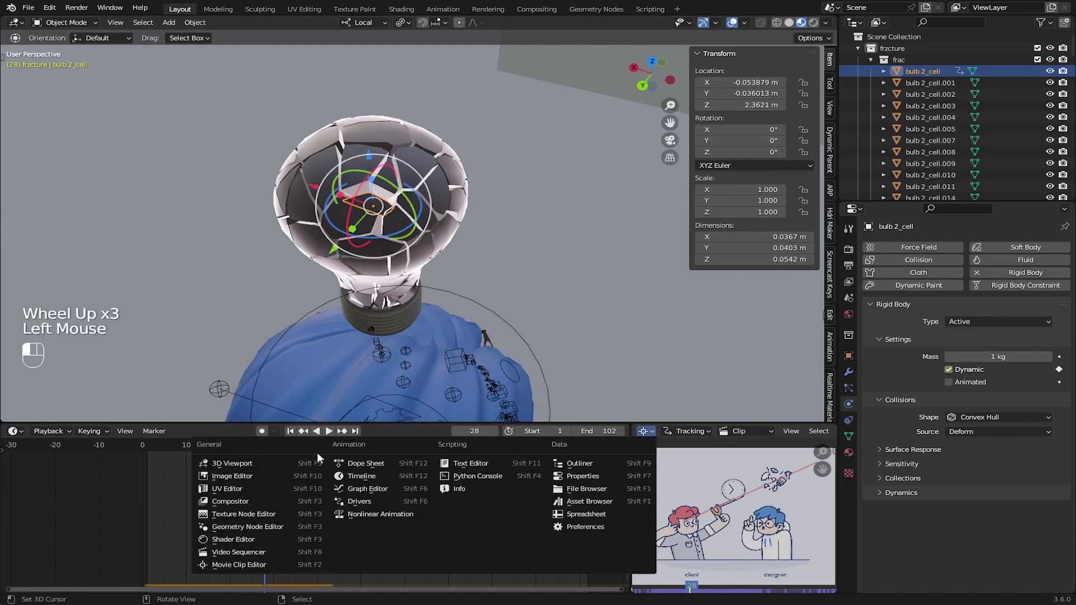
{"action": "left_click", "coordinate": [234, 464]}
{"action": "middle_click_drag", "start_coordinate": [215, 49], "coordinate": [208, 58], "text": "shift"}
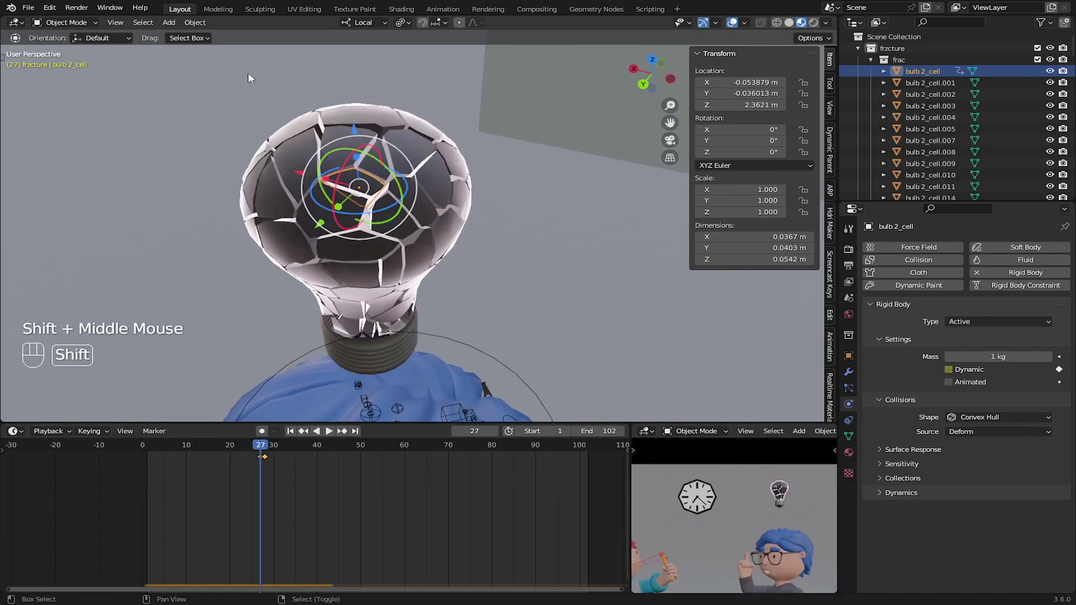
- Select all fracture pieces with bulb 2_cell active and copy its rigid-body settings to the others
{"action": "left_click", "coordinate": [916, 86]}
{"action": "scroll", "coordinate": [916, 90], "scroll_direction": "down", "scroll_amount": 2}
{"action": "scroll", "coordinate": [917, 94], "scroll_direction": "down", "scroll_amount": 2}
{"action": "left_click_drag", "start_coordinate": [1071, 70], "coordinate": [1063, 8]}
{"action": "left_click", "coordinate": [939, 64], "text": "shift"}
{"action": "left_click", "coordinate": [927, 71], "text": "shift"}
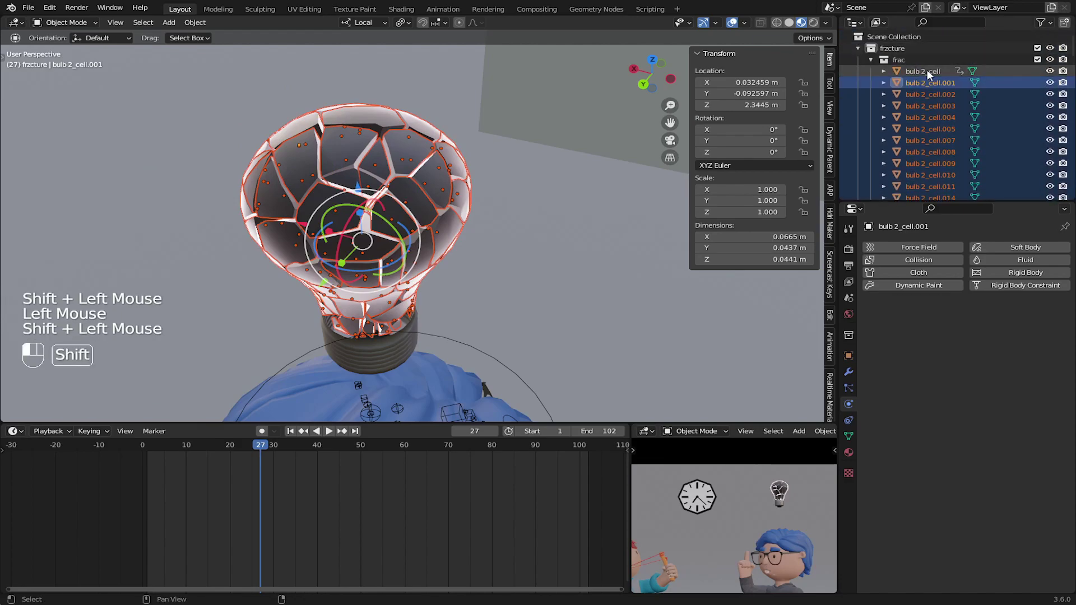
{"action": "key", "text": "ctrl+z"}
{"action": "left_click", "coordinate": [912, 72], "text": "ctrl"}
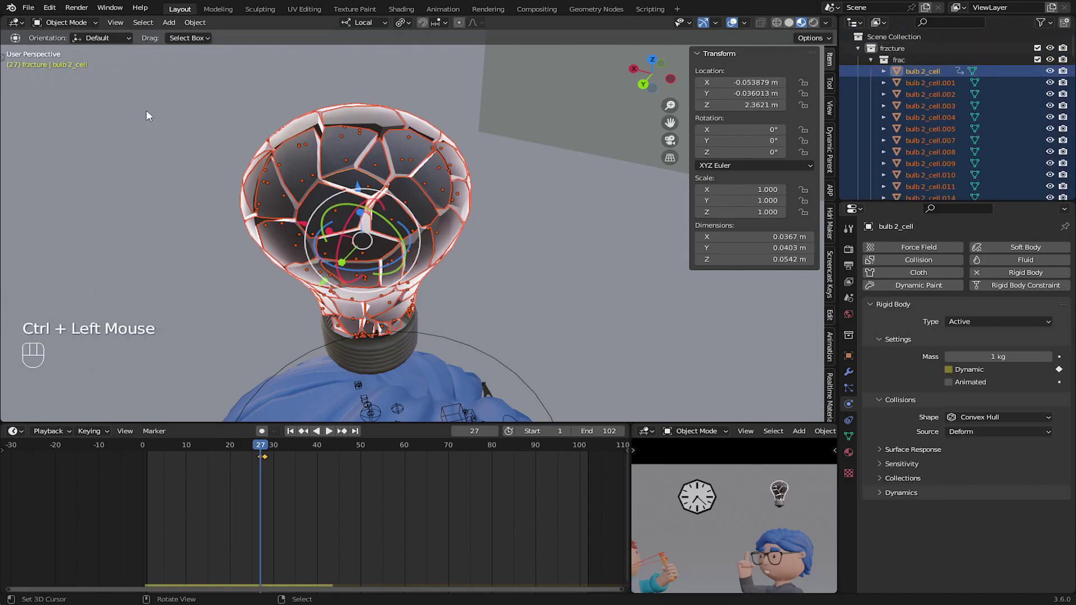
{"action": "left_click", "coordinate": [196, 22]}
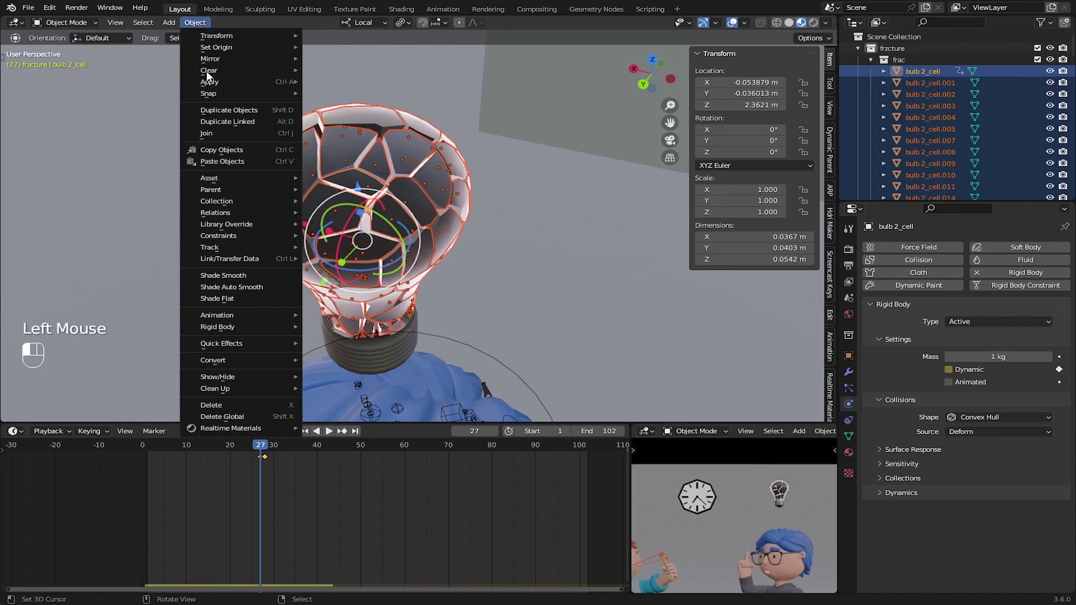
{"action": "mouse_move", "coordinate": [230, 327]}
{"action": "left_click", "coordinate": [347, 382]}
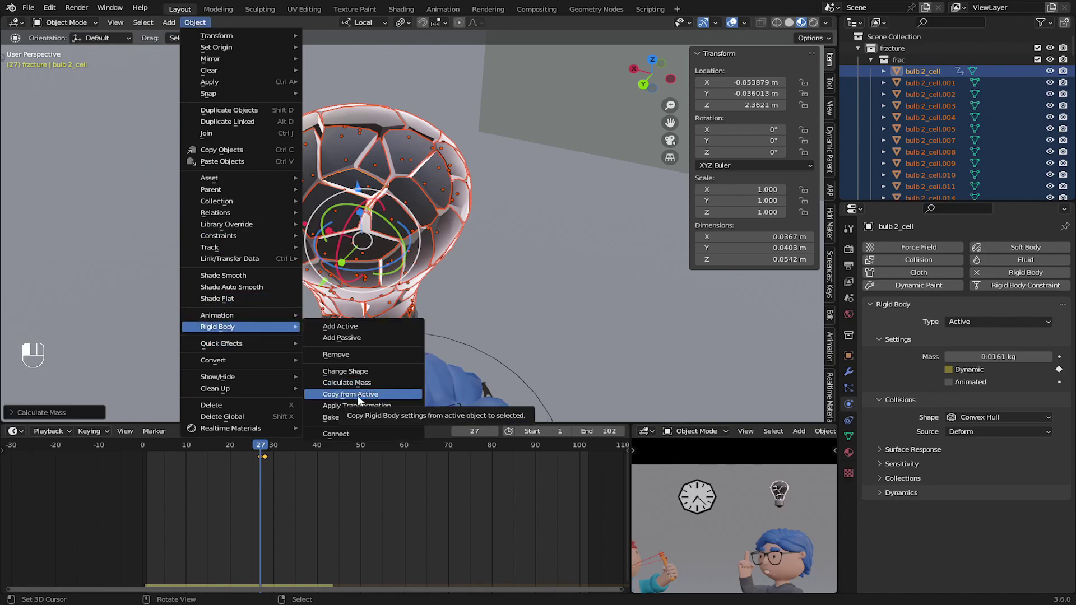
{"action": "left_click", "coordinate": [357, 395]}
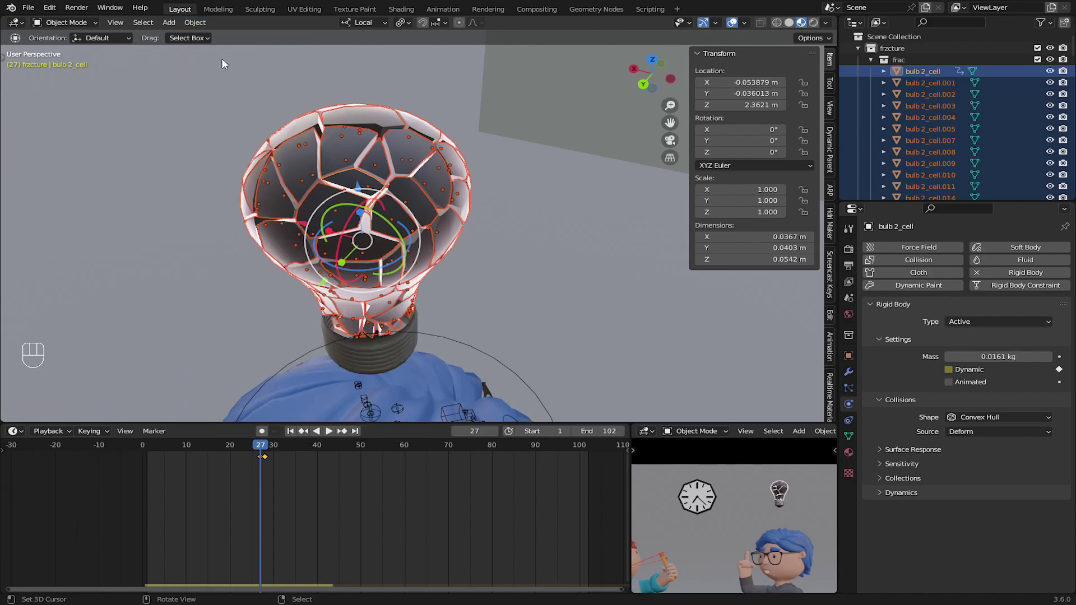
- Calculate the rigid-body mass of all selected fracture pieces using the Glass (Solid) preset
{"action": "left_click", "coordinate": [197, 25]}
{"action": "mouse_move", "coordinate": [224, 331]}
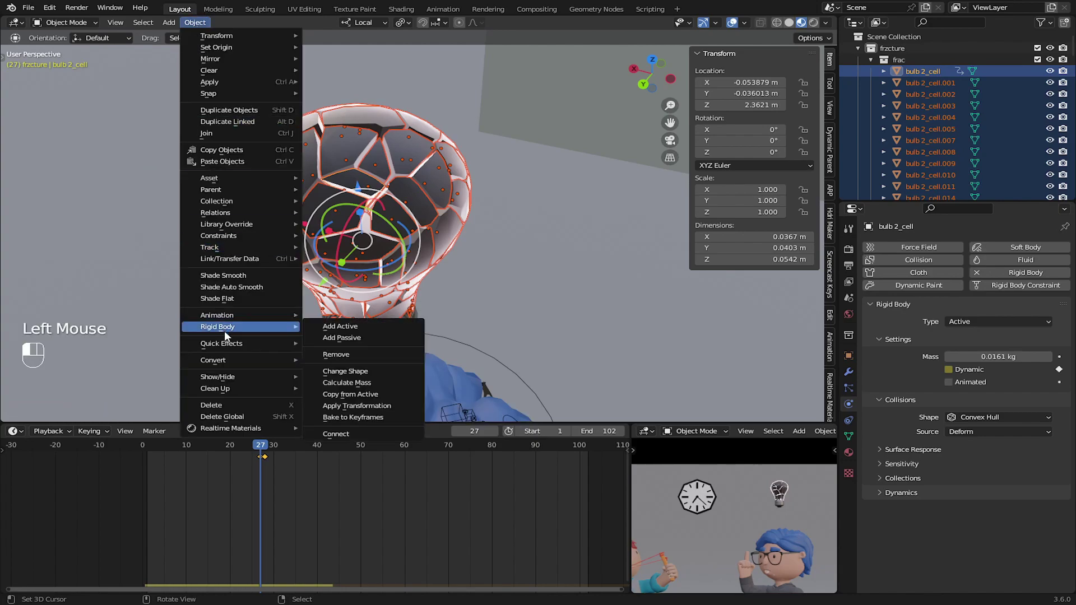
{"action": "left_click", "coordinate": [348, 383]}
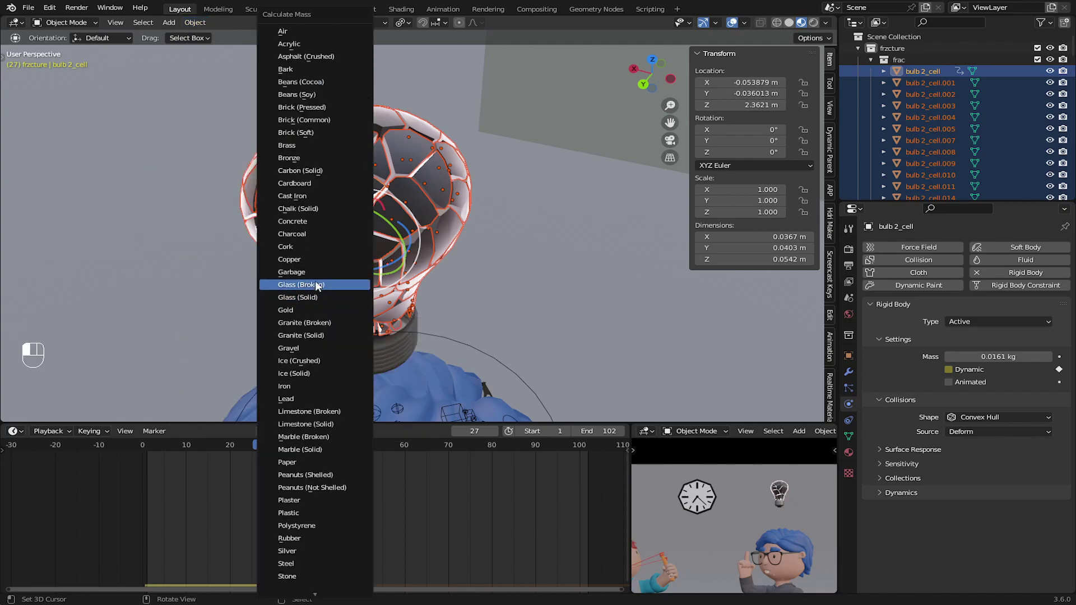
{"action": "left_click", "coordinate": [315, 297]}
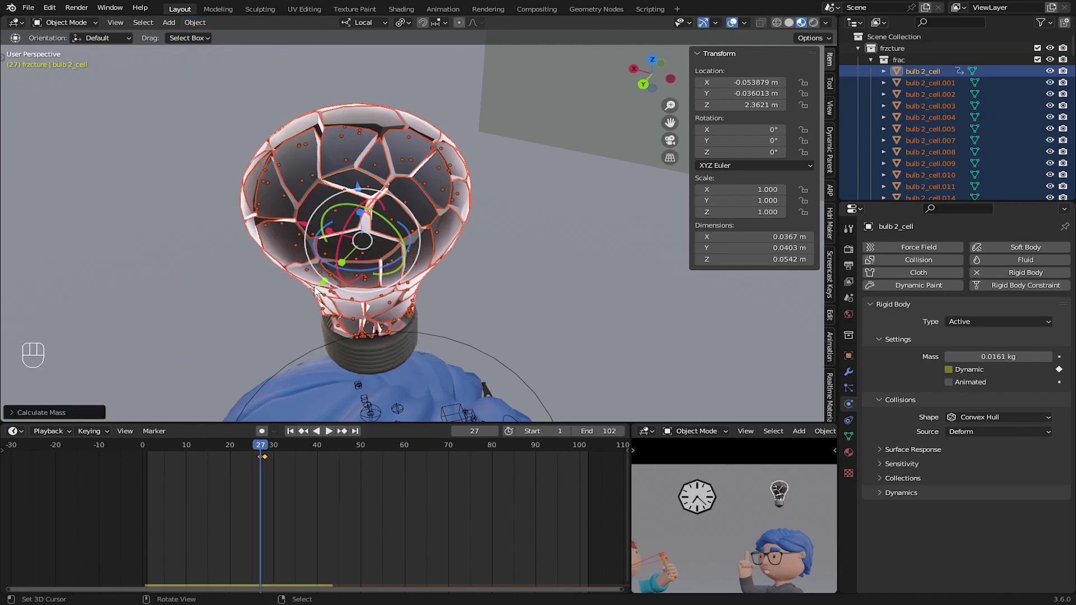
- Play the animation to check how the fracture pieces behave with the copied rigid-body settings
{"action": "key", "text": "space"}
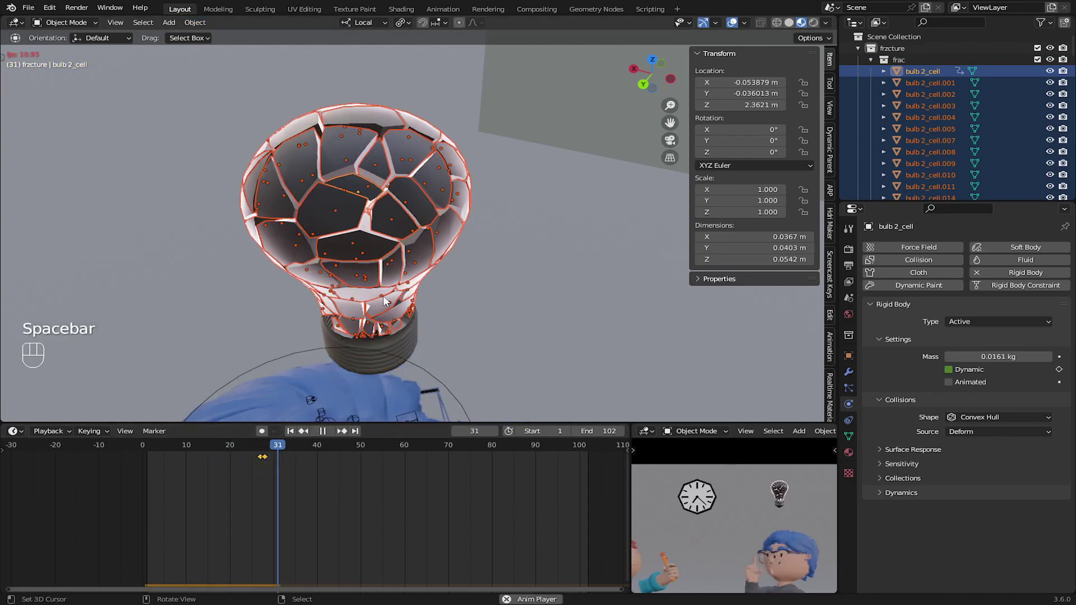
{"action": "middle_click_drag", "start_coordinate": [352, 208], "coordinate": [342, 218]}
{"action": "key", "text": "space"}
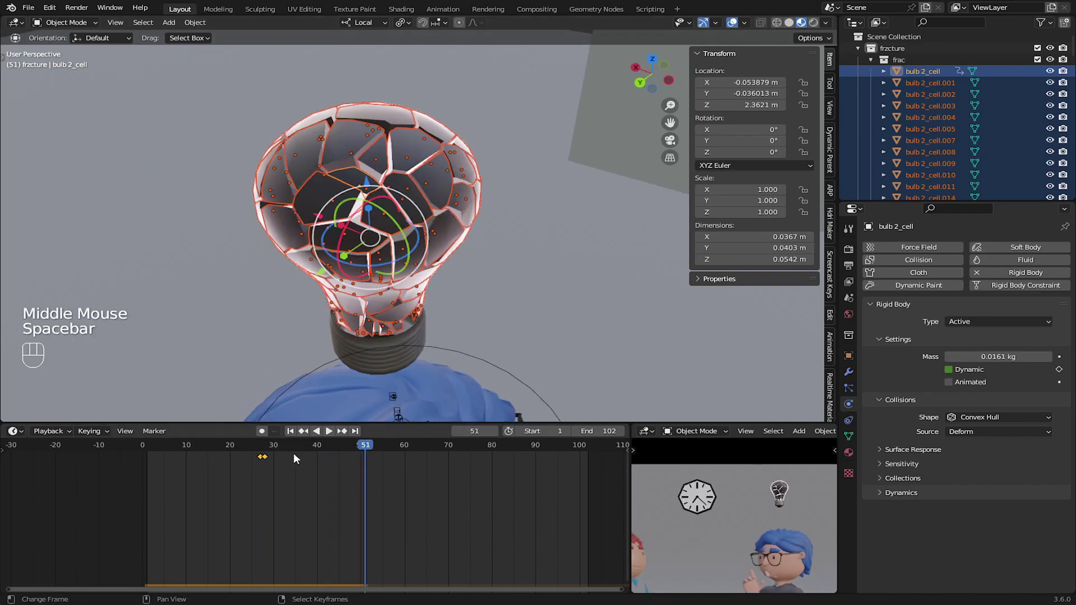
- At frame 27, reselect all fracture pieces with bulb 2_cell active and link its animation data to them
{"action": "left_click", "coordinate": [268, 455]}
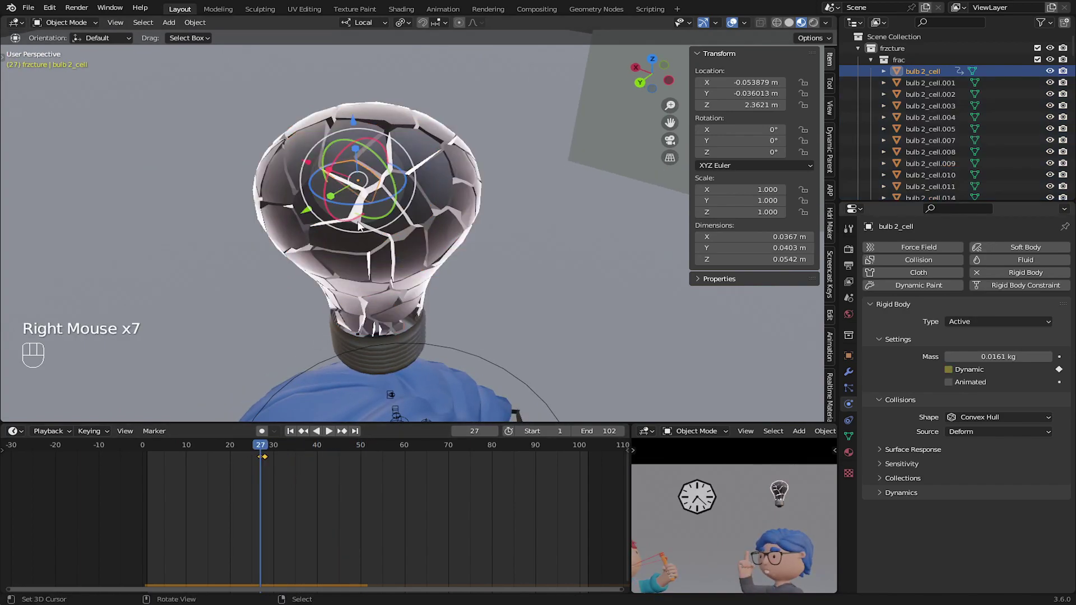
{"action": "left_click", "coordinate": [916, 84]}
{"action": "scroll", "coordinate": [924, 87], "scroll_direction": "down", "scroll_amount": 9}
{"action": "scroll", "coordinate": [924, 86], "scroll_direction": "down", "scroll_amount": 6}
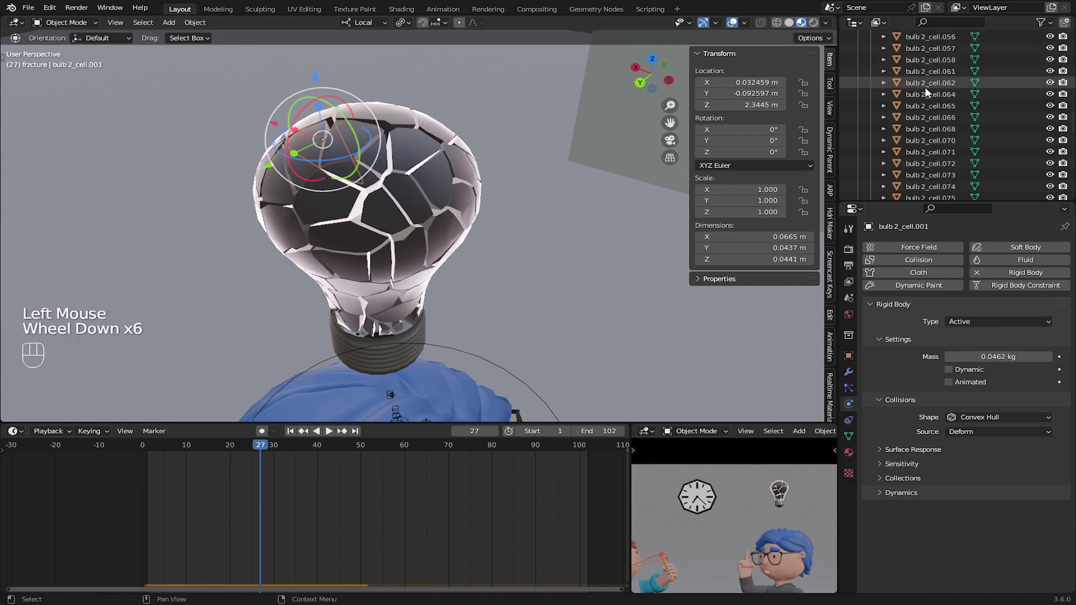
{"action": "left_click", "coordinate": [1073, 193]}
{"action": "scroll", "coordinate": [1013, 130], "scroll_direction": "up", "scroll_amount": 4}
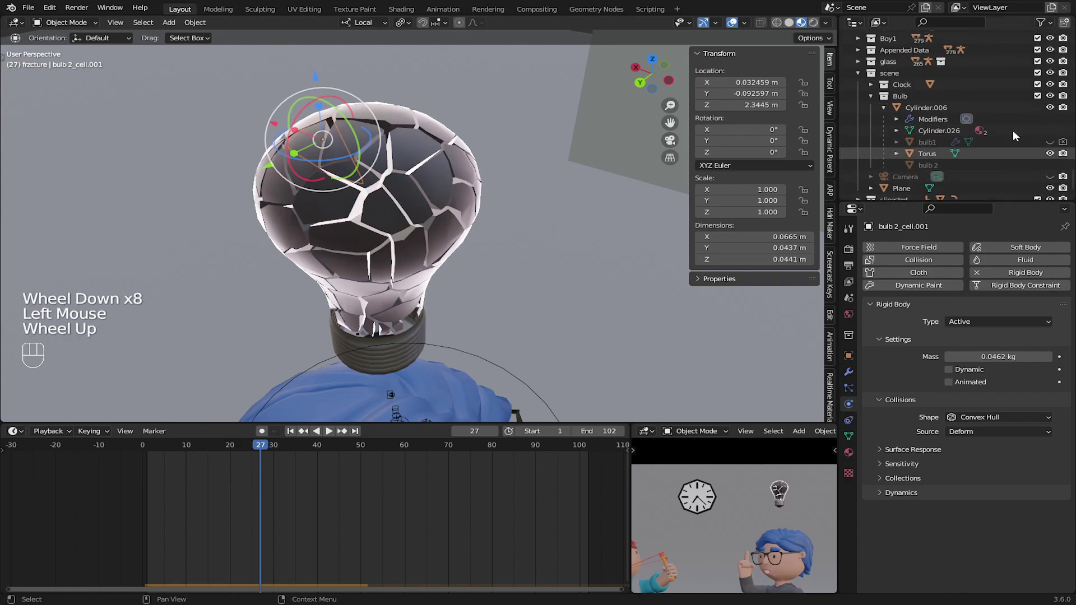
{"action": "left_click", "coordinate": [925, 130], "text": "shift"}
{"action": "scroll", "coordinate": [1028, 143], "scroll_direction": "up", "scroll_amount": 2}
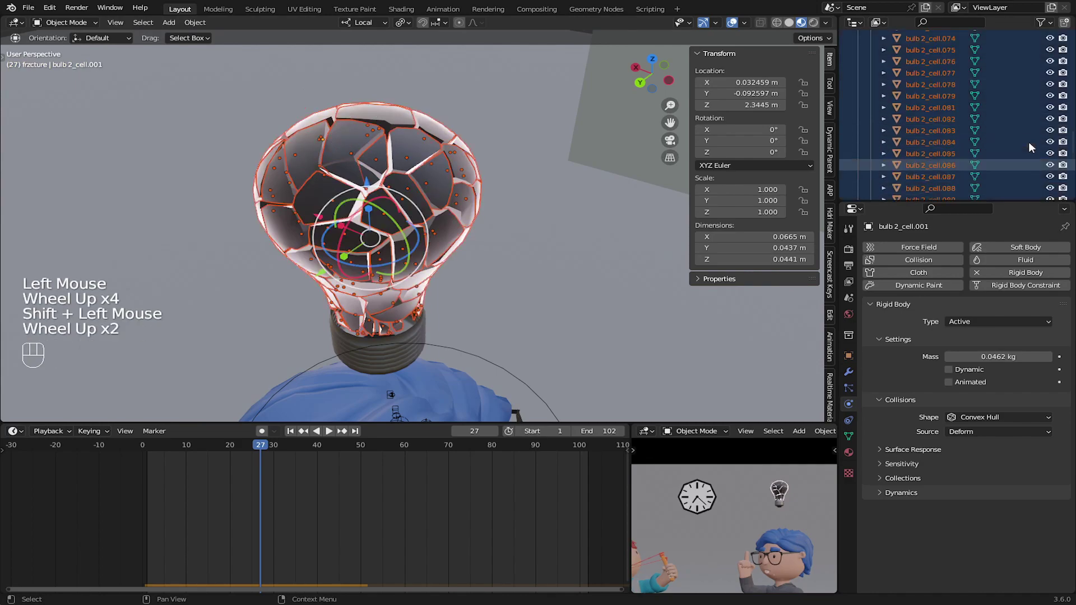
{"action": "left_click", "coordinate": [1066, 35]}
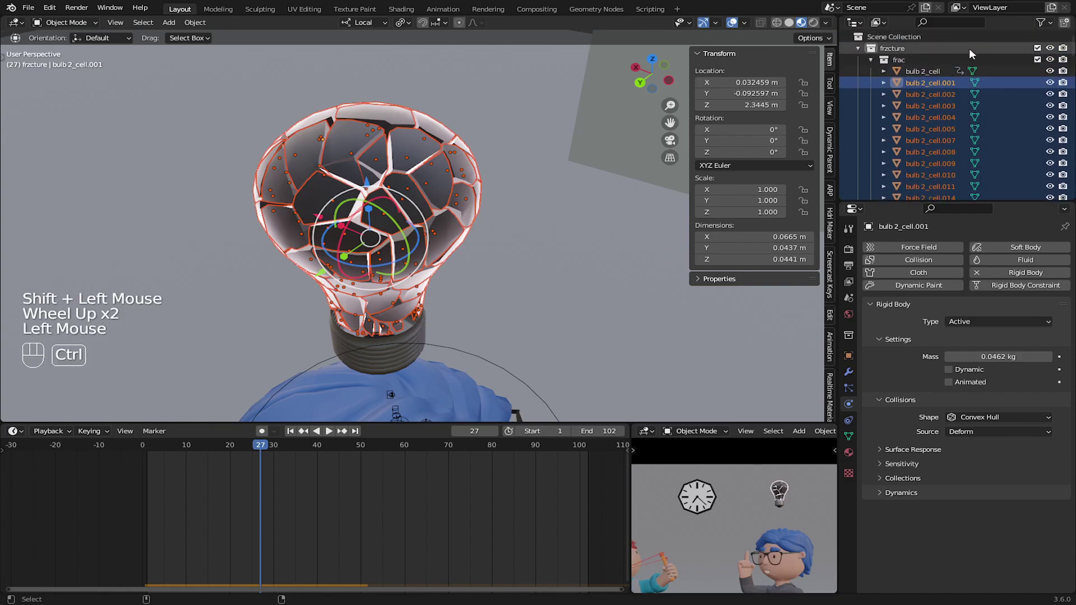
{"action": "left_click", "coordinate": [922, 72], "text": "ctrl"}
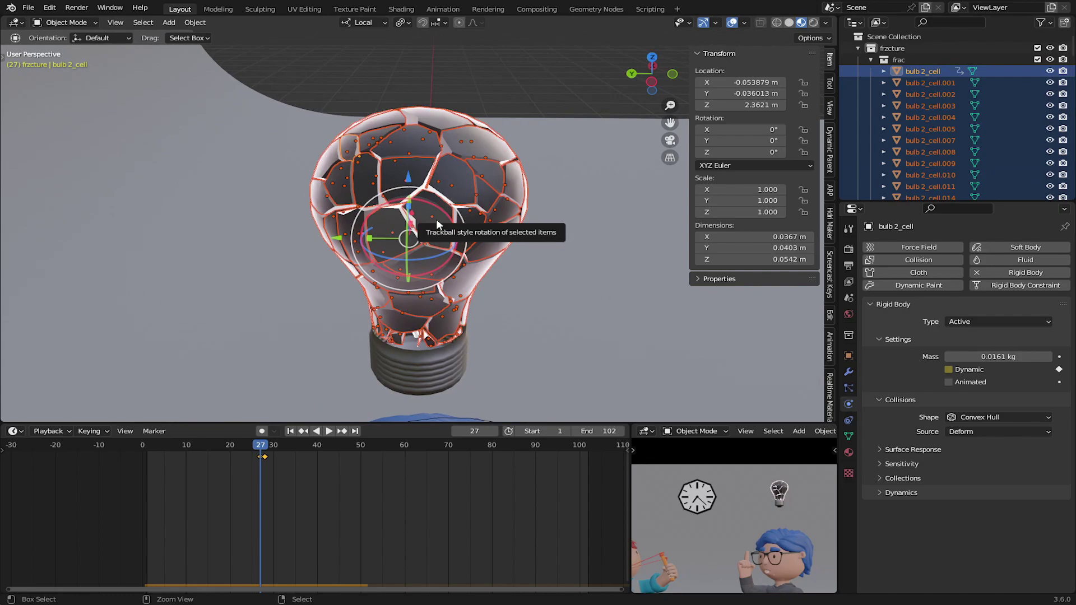
{"action": "key", "text": "ctrl+l"}
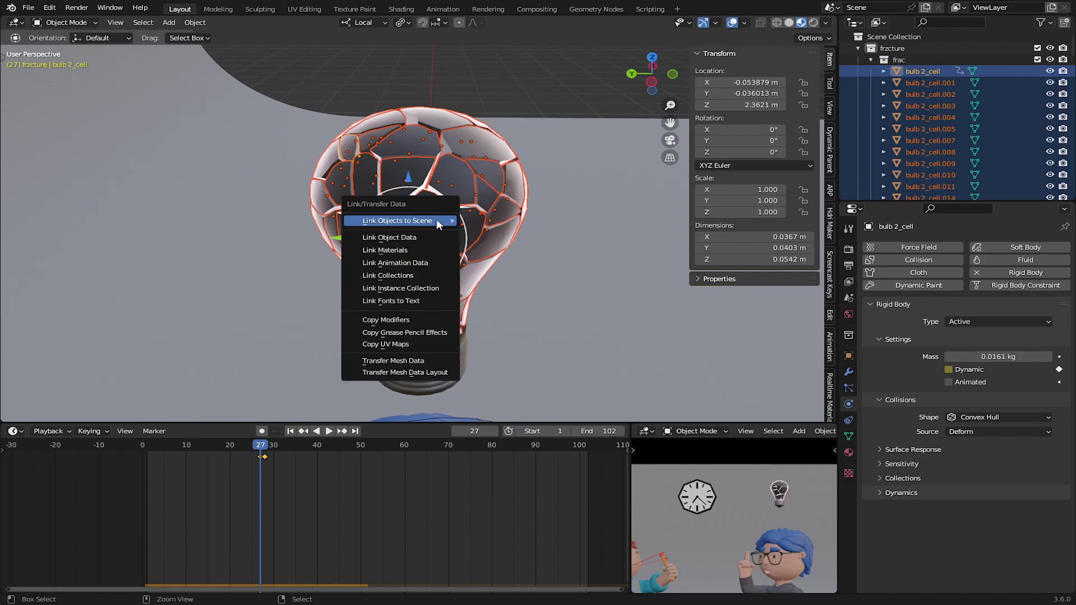
{"action": "left_click", "coordinate": [416, 264]}
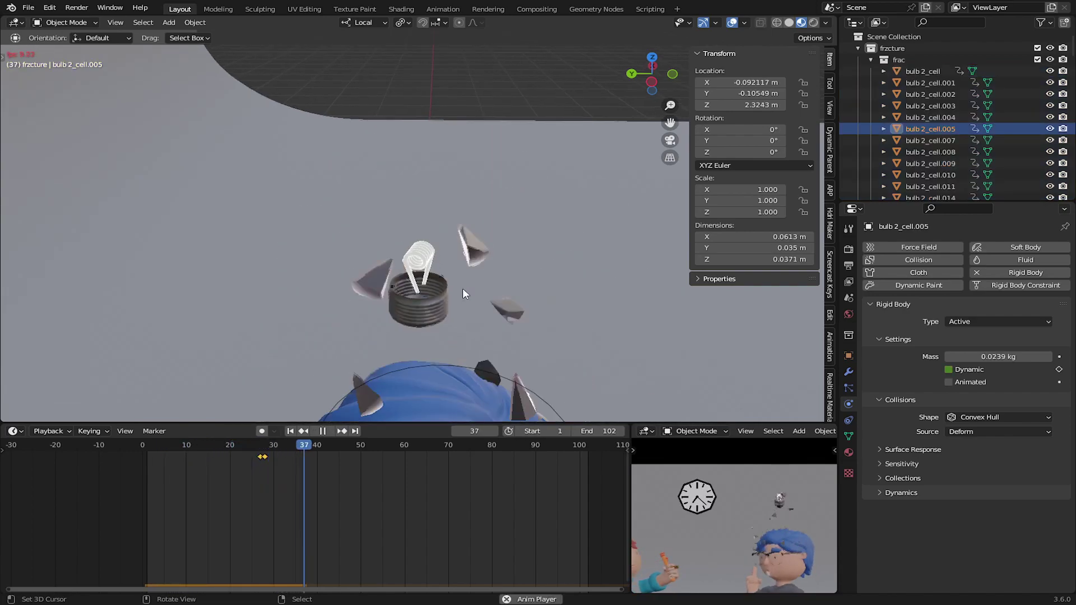
- Play the animation past frame 28 to check how the whole bulb glass breaks apart
{"action": "left_click", "coordinate": [158, 475]}
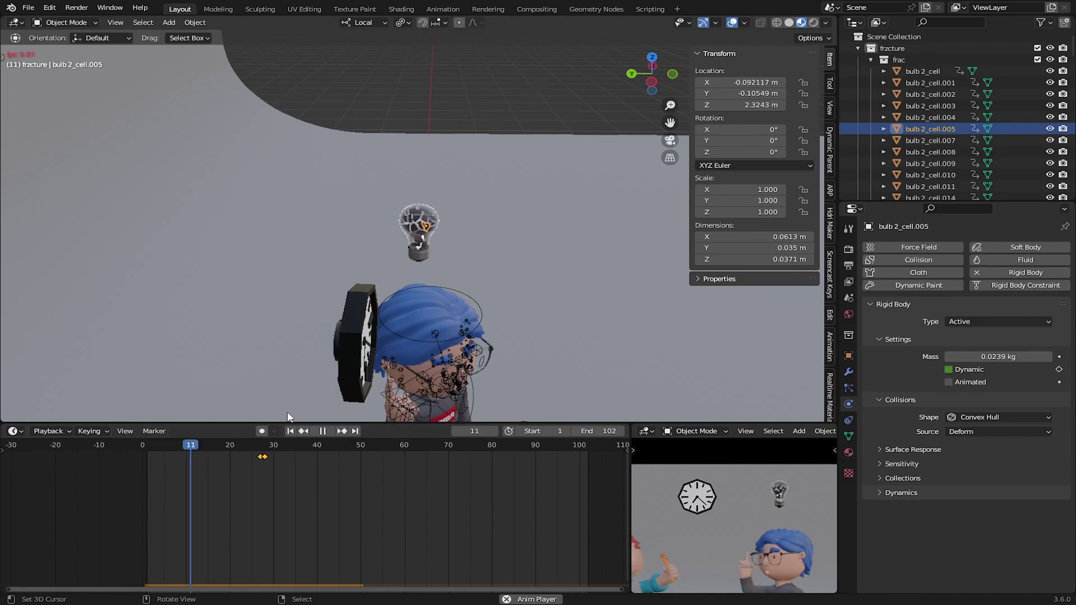
{"action": "middle_click_drag", "start_coordinate": [426, 350], "coordinate": [395, 348]}
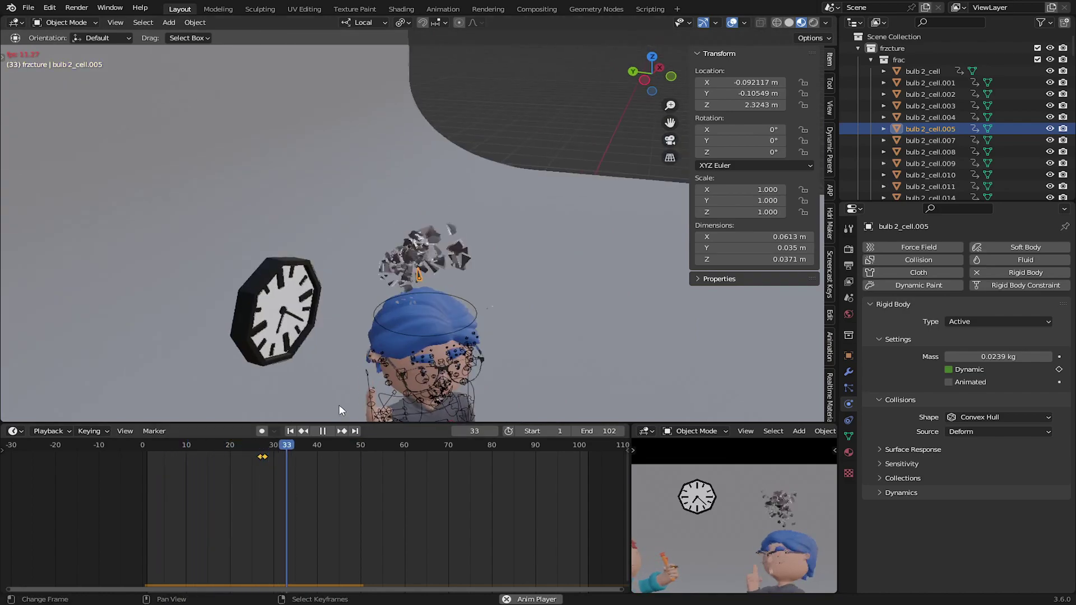
{"action": "key", "text": "space"}
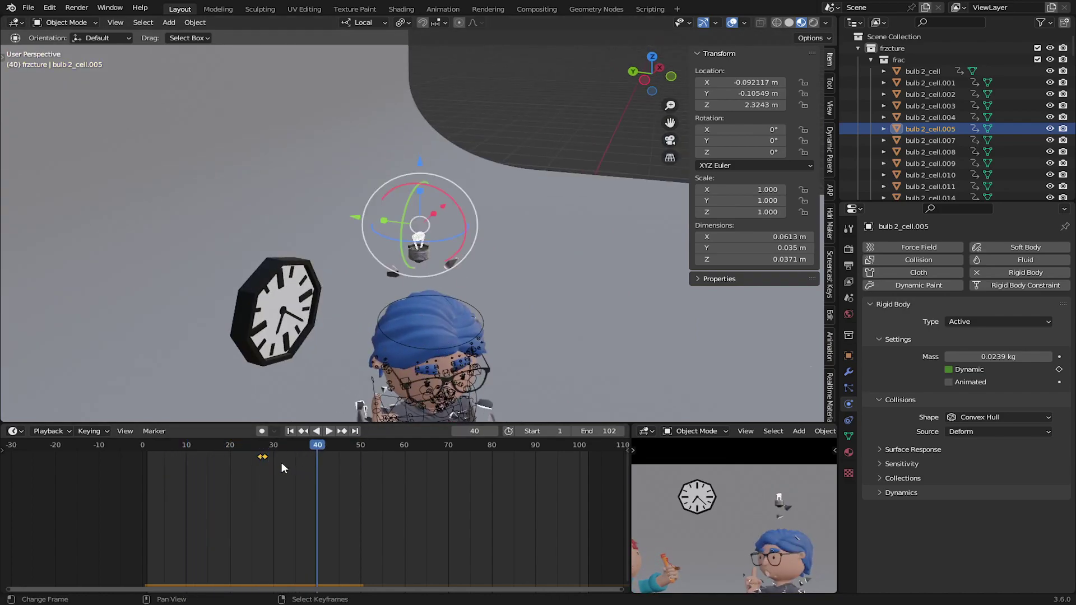
- At frame 27, select only the bulb 2_cell piece and open its object visibility settings
{"action": "left_click", "coordinate": [256, 459]}
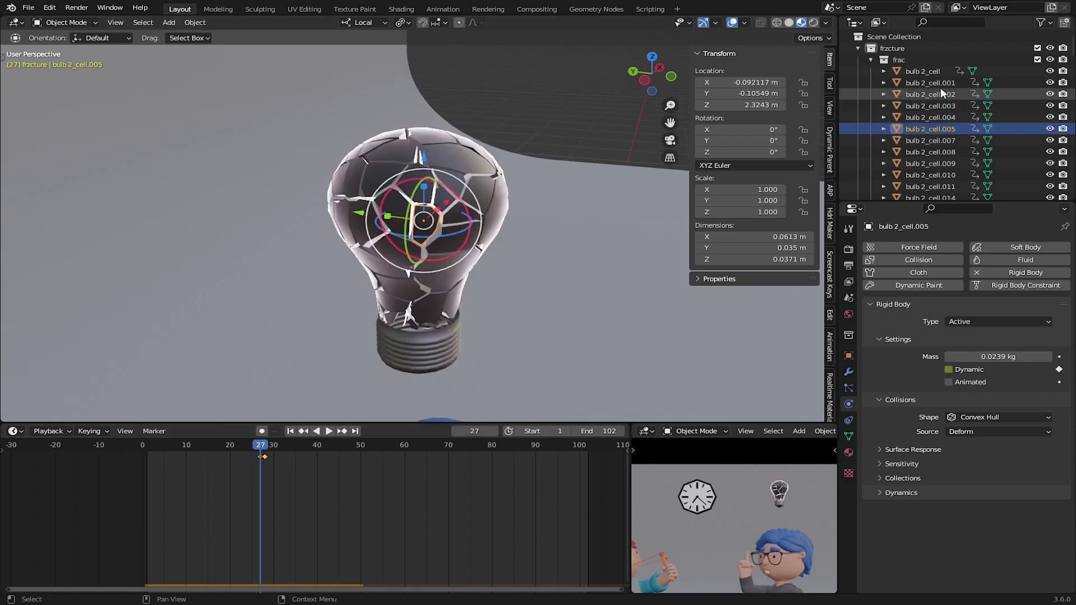
{"action": "left_click", "coordinate": [927, 71]}
{"action": "left_click", "coordinate": [849, 356]}
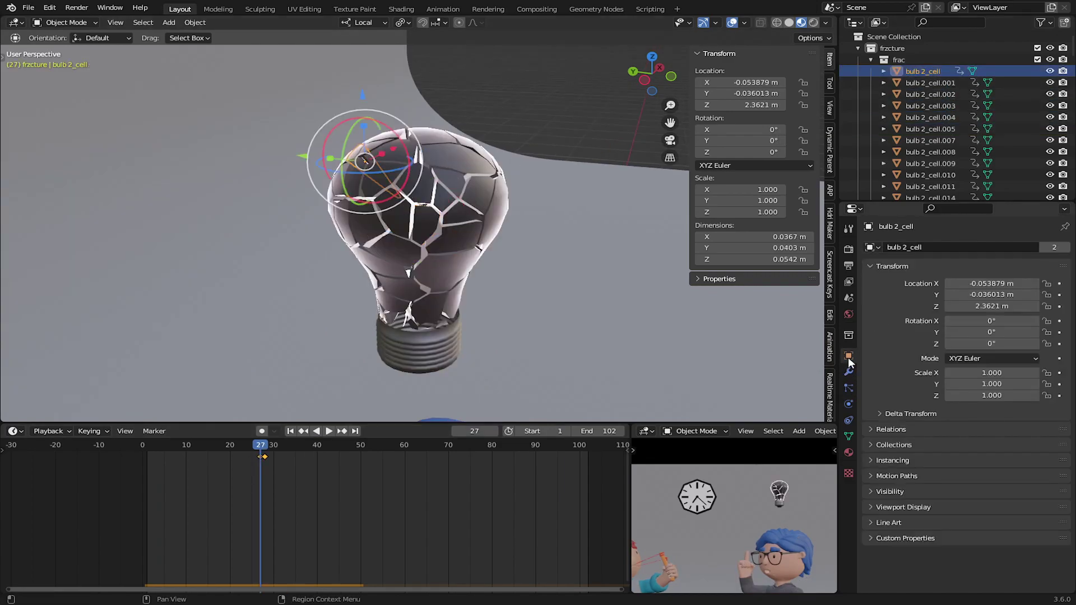
{"action": "left_click", "coordinate": [888, 492]}
{"action": "middle_click_drag", "start_coordinate": [428, 241], "coordinate": [477, 226]}
{"action": "scroll", "coordinate": [413, 234], "scroll_direction": "up", "scroll_amount": 2}
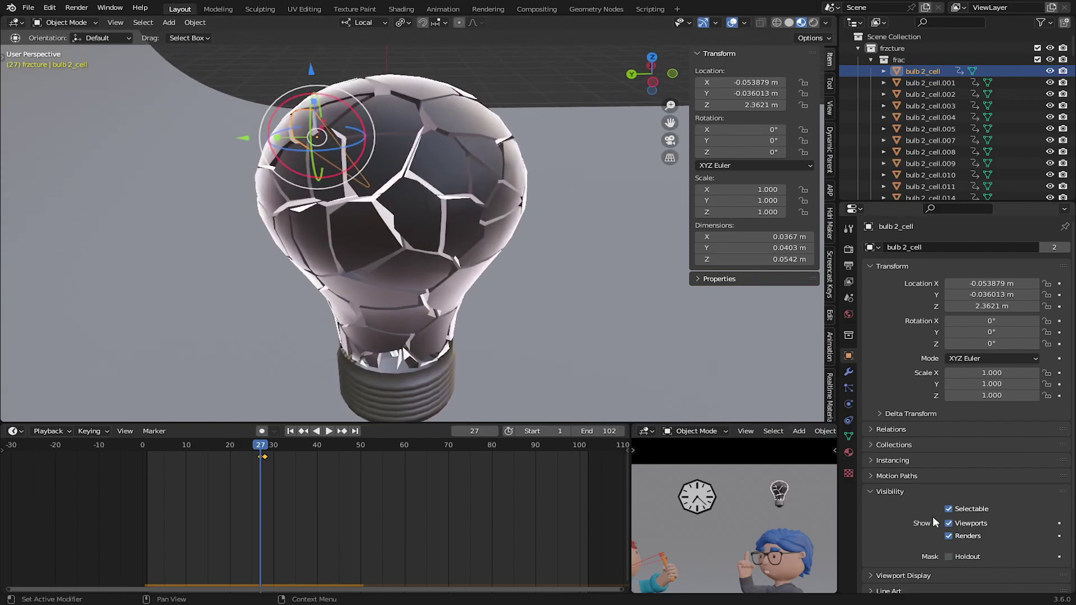
{"action": "scroll", "coordinate": [966, 530], "scroll_direction": "down", "scroll_amount": 1}
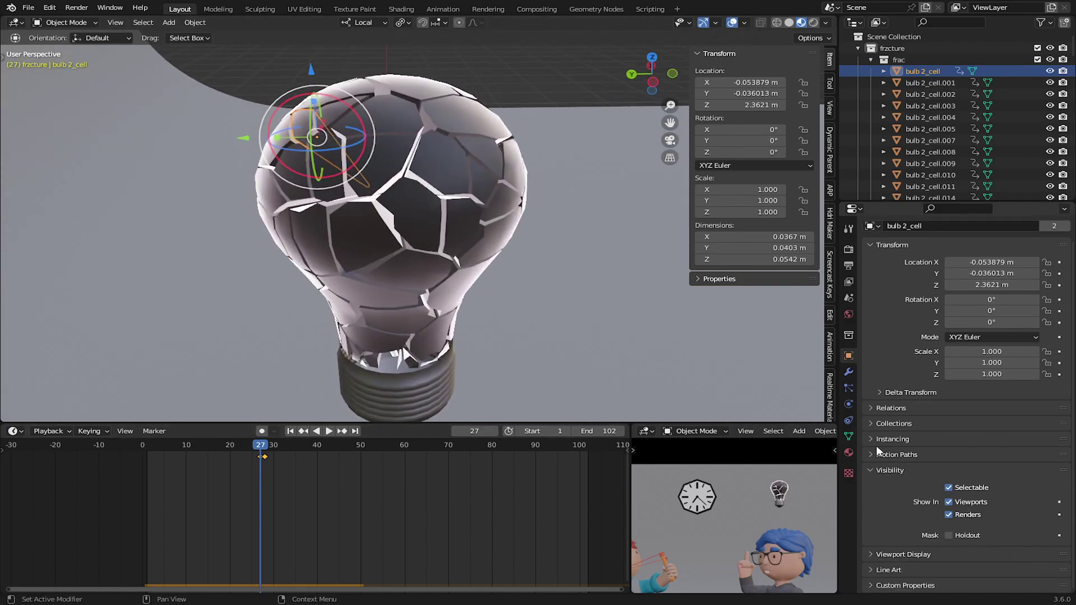
- Set the scene's render engine to Cycles
{"action": "left_click", "coordinate": [848, 248]}
{"action": "left_click", "coordinate": [973, 221]}
{"action": "left_click", "coordinate": [980, 269]}
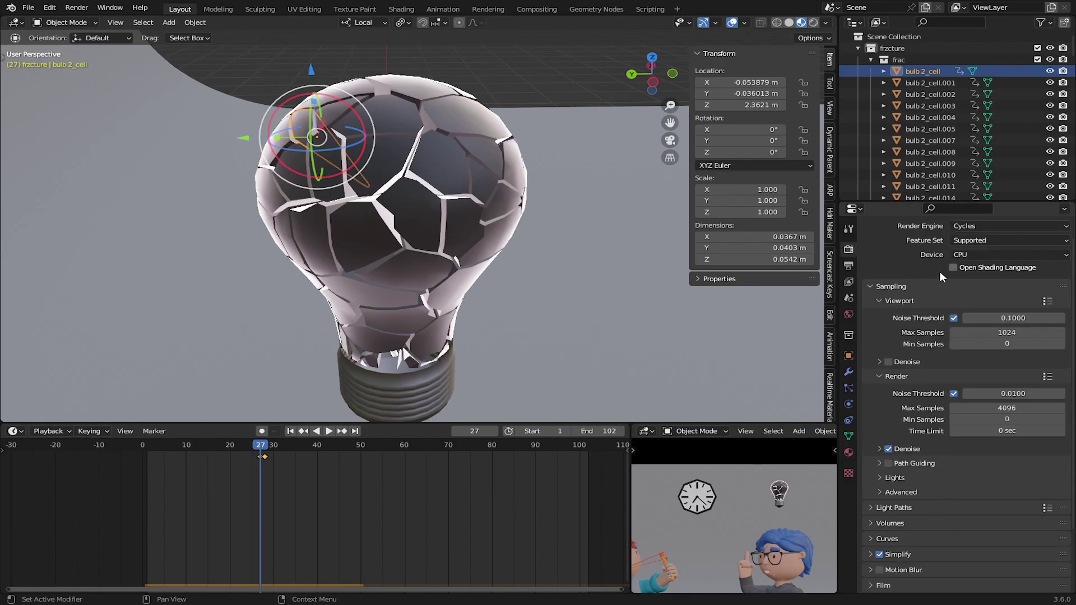
- Turn off bulb 2_cell's visibility in Viewports and Renders at frame 27 and insert keyframes for both options
{"action": "left_click", "coordinate": [849, 355]}
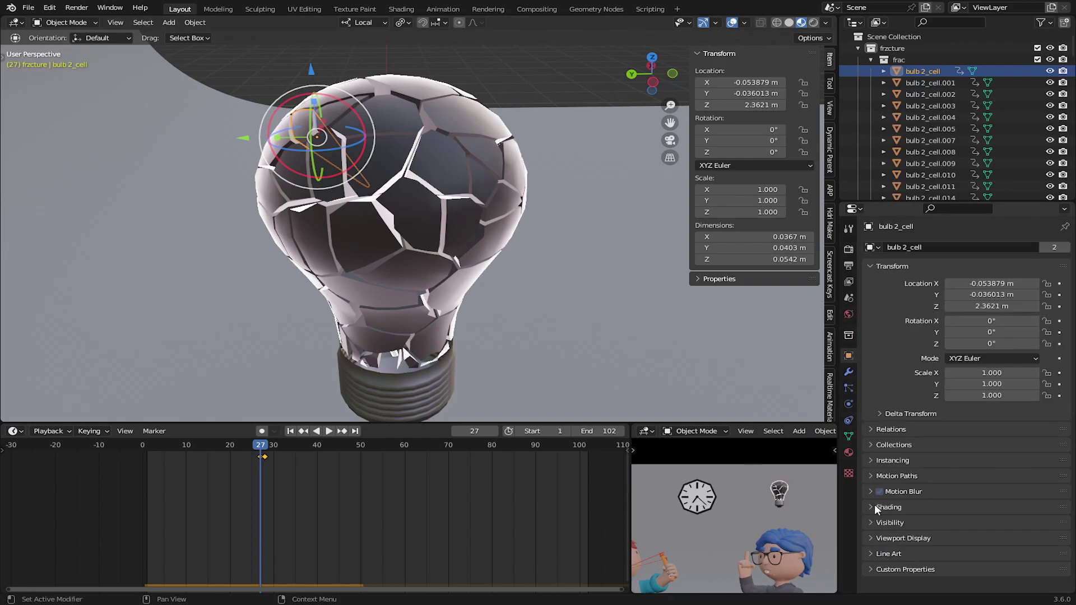
{"action": "left_click", "coordinate": [896, 522]}
{"action": "scroll", "coordinate": [897, 525], "scroll_direction": "down", "scroll_amount": 9}
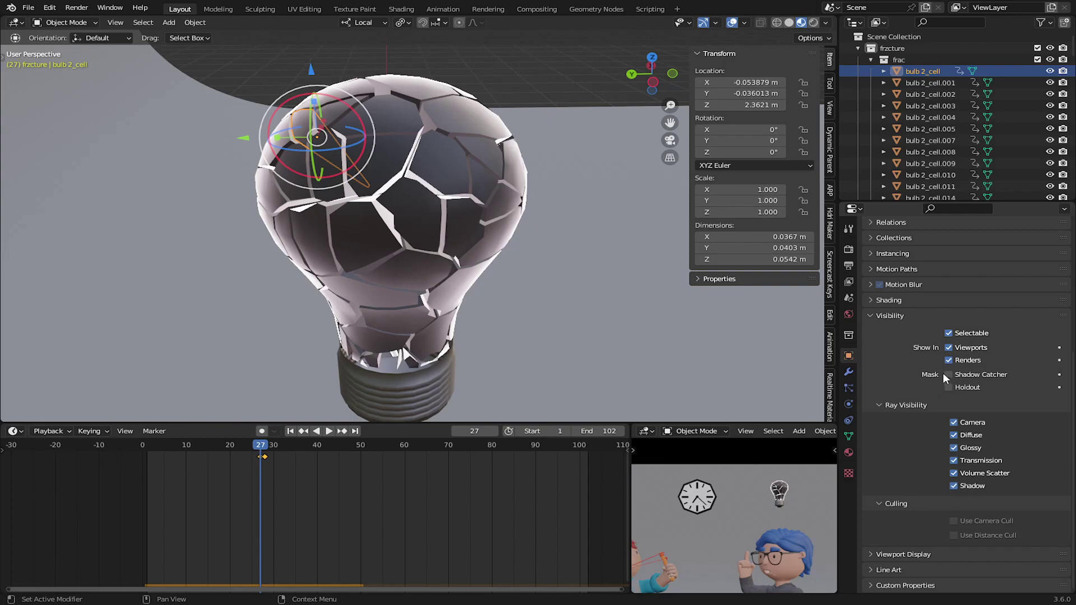
{"action": "right_click", "coordinate": [950, 348]}
{"action": "left_click", "coordinate": [950, 347]}
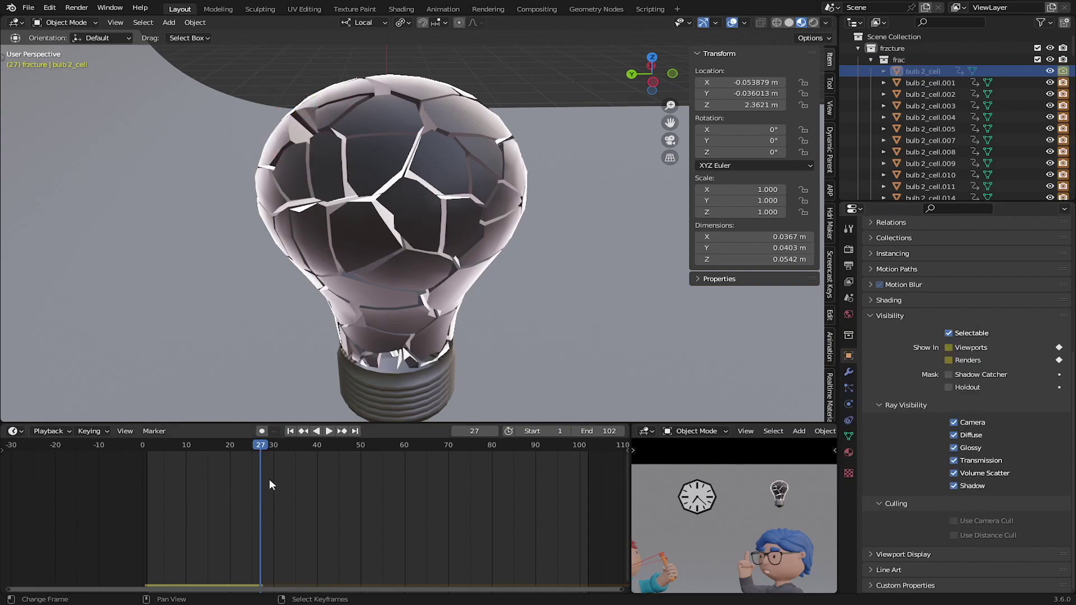
{"action": "middle_click_drag", "start_coordinate": [275, 579], "coordinate": [296, 578]}
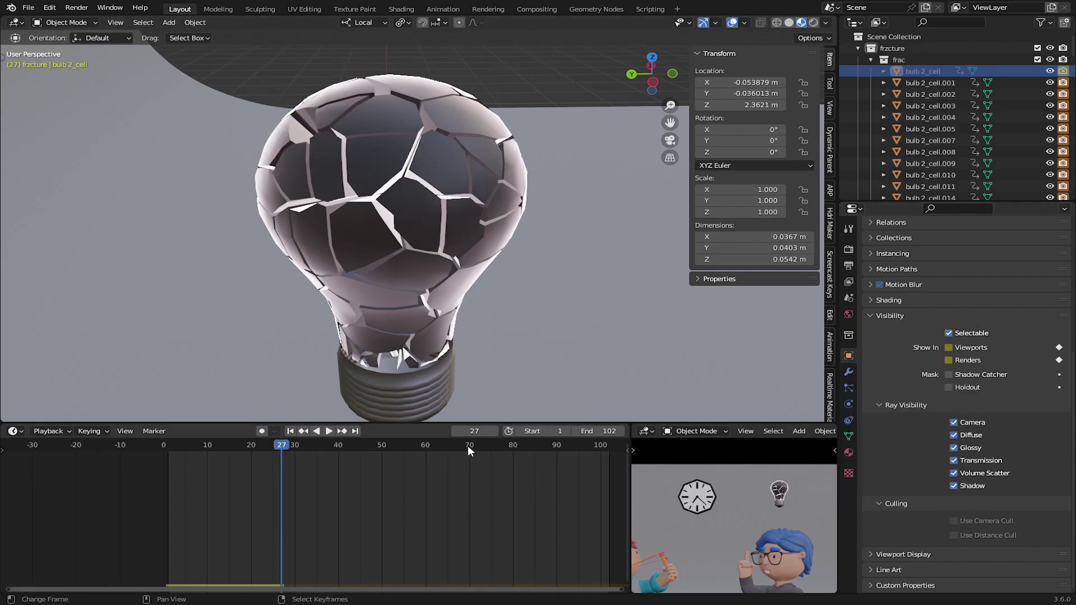
- At frame 28, turn on the bulb 2_cell pieces' visibility in Viewports and Renders and insert keyframes for both options
{"action": "key", "text": "Right"}
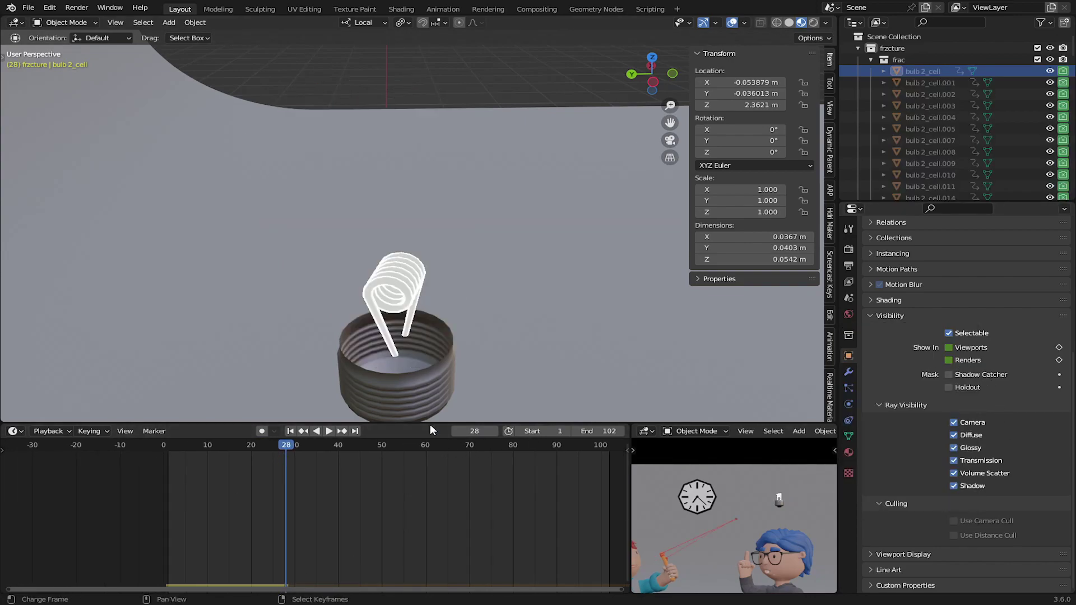
{"action": "right_click", "coordinate": [949, 358]}
{"action": "left_click", "coordinate": [949, 356]}
{"action": "right_click", "coordinate": [950, 347]}
{"action": "left_click", "coordinate": [950, 346]}
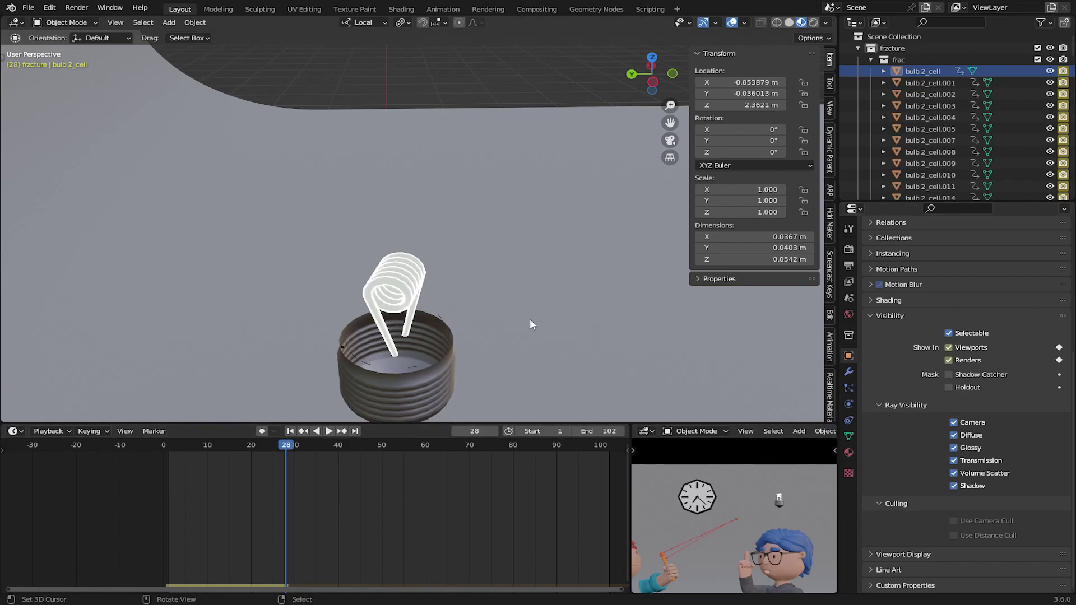
- Play the animation from frame 1 and view the shattering bulb from different angles
{"action": "key", "text": "shift+Left"}
{"action": "key", "text": "space"}
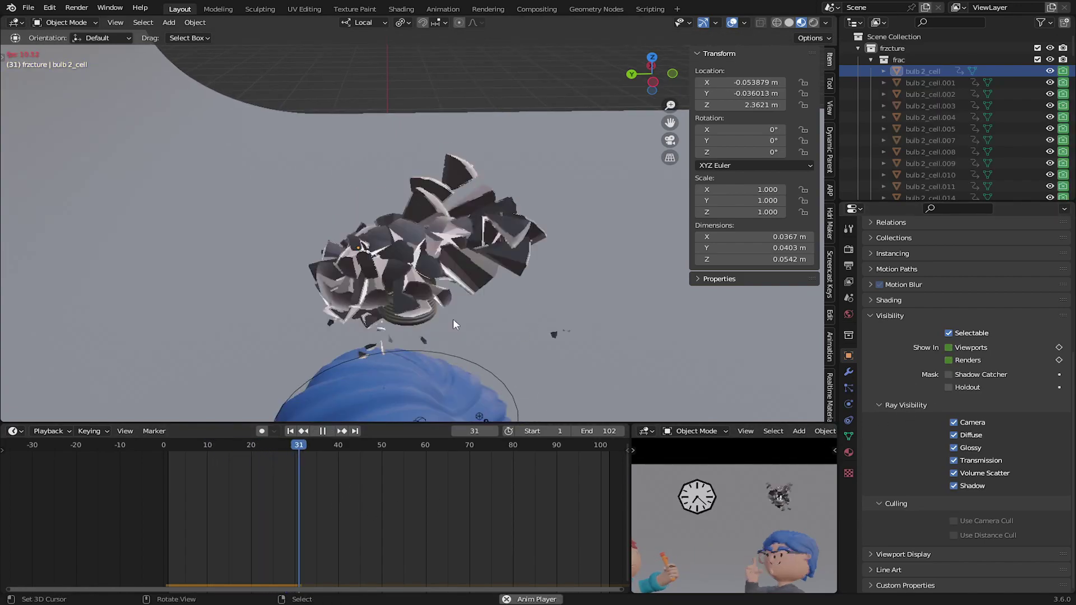
{"action": "key", "text": "shift+Left"}
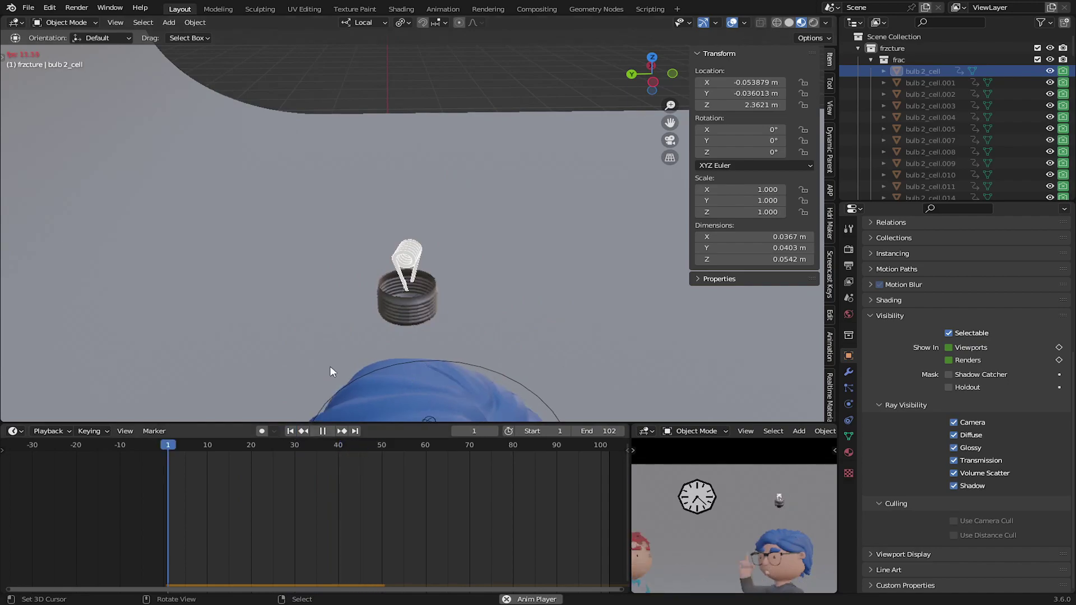
{"action": "mouse_move", "coordinate": [430, 313]}
{"action": "middle_mouse_down"}
{"action": "mouse_move", "coordinate": [470, 324]}
{"action": "mouse_move", "coordinate": [419, 309]}
{"action": "middle_mouse_up"}
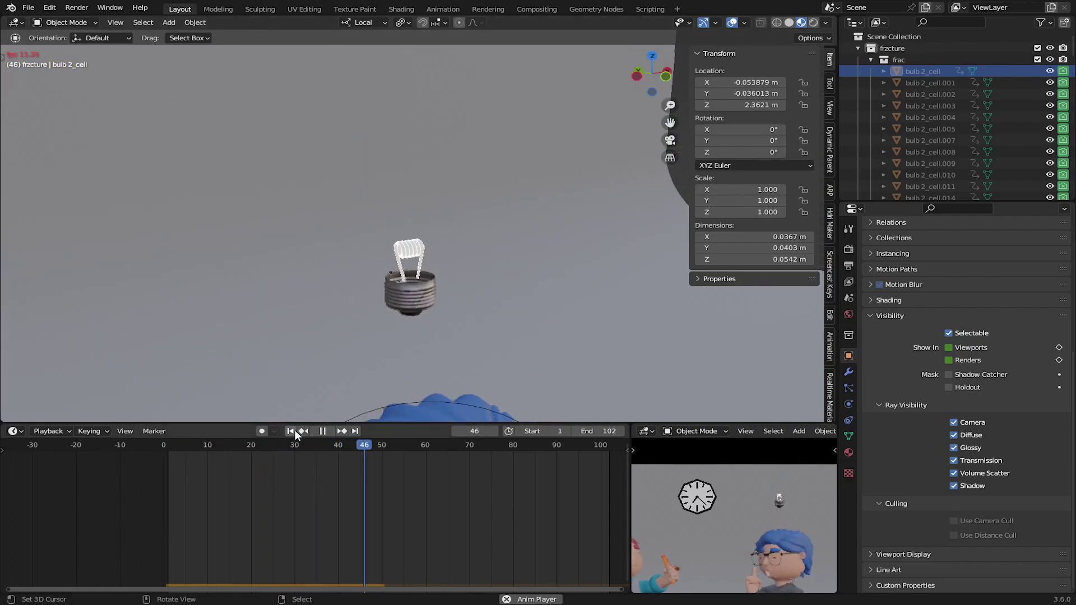
{"action": "key", "text": "Escape"}
- Add a Turbulence force field at the bulb, set its strength to 116.5, and play the simulation to test it
{"action": "key", "text": "shift+a"}
{"action": "mouse_move", "coordinate": [365, 406]}
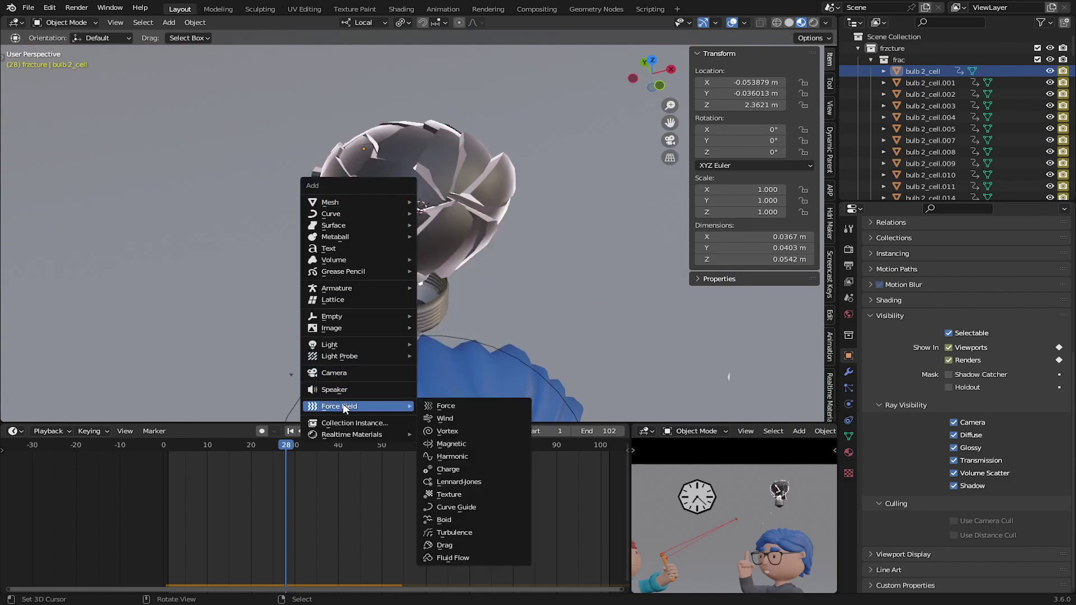
{"action": "left_click", "coordinate": [462, 533]}
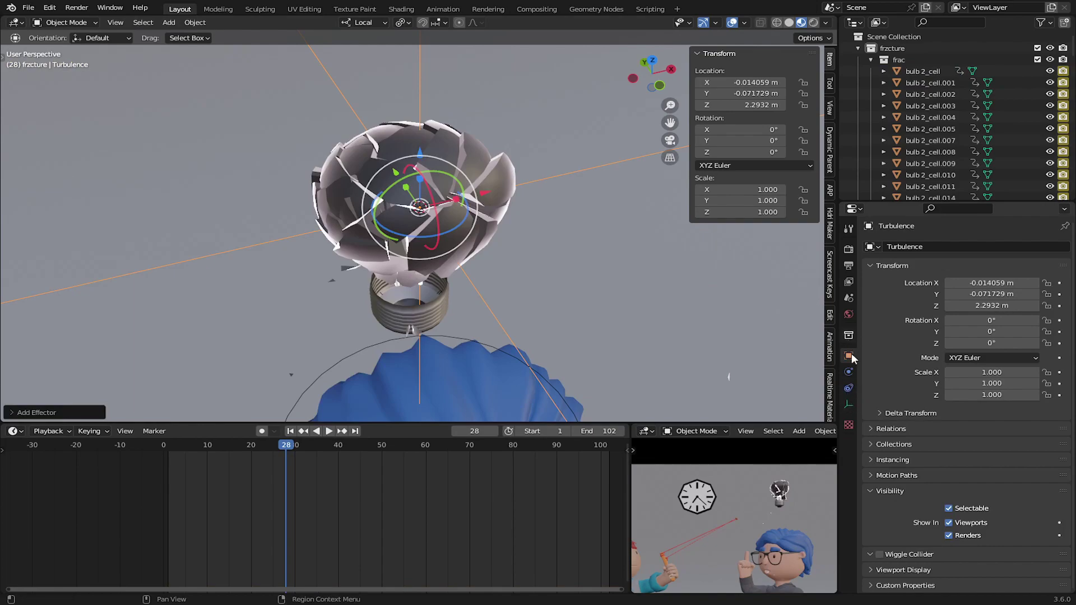
{"action": "left_click", "coordinate": [849, 373]}
{"action": "left_click_drag", "start_coordinate": [992, 335], "coordinate": [1008, 335]}
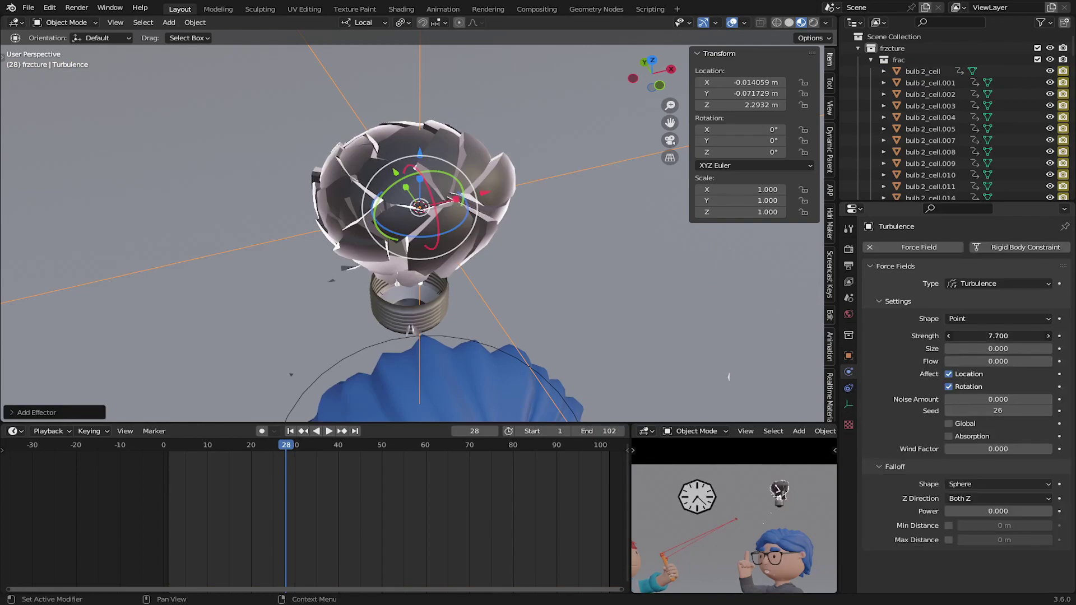
{"action": "left_click_drag", "start_coordinate": [998, 335], "coordinate": [1003, 335]}
{"action": "key", "text": "space"}
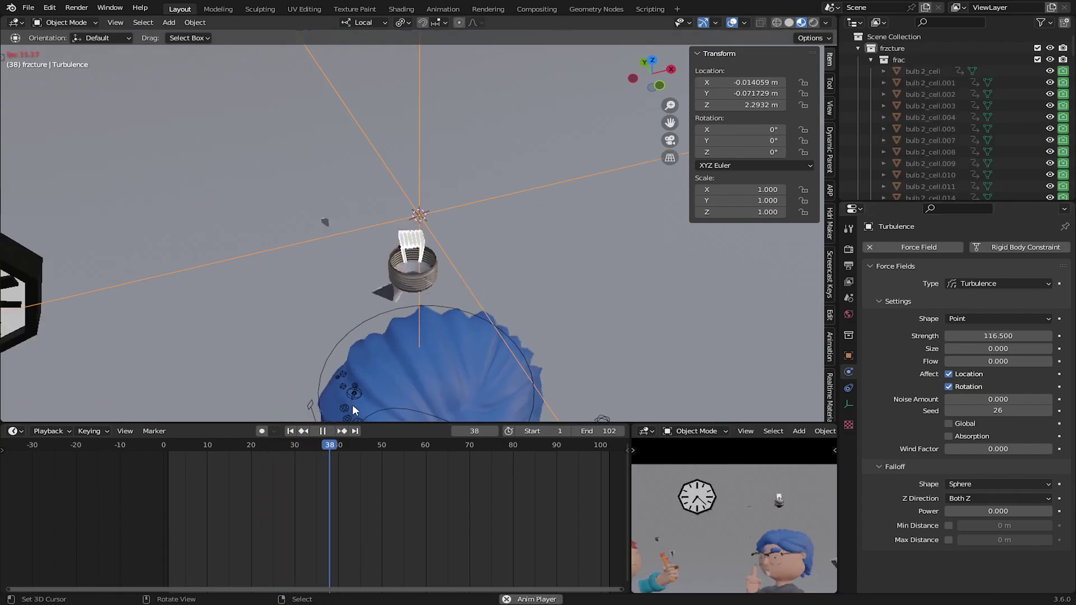
{"action": "left_click", "coordinate": [325, 430]}
- Set the Turbulence force field's strength to 29.4 and replay the animation to check the shattering
{"action": "left_click_drag", "start_coordinate": [1037, 336], "coordinate": [946, 335]}
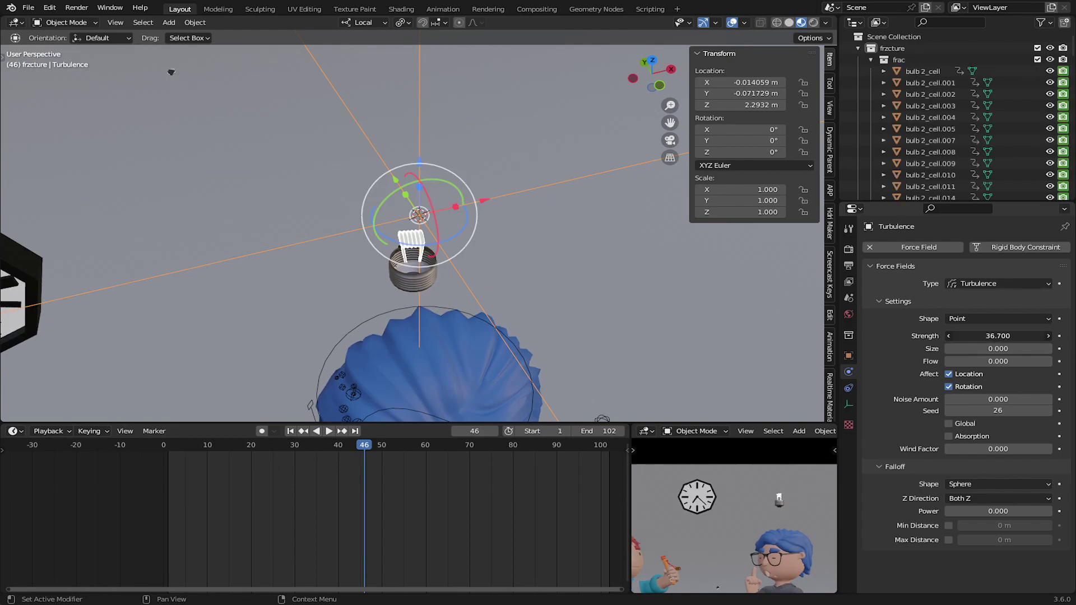
{"action": "scroll", "coordinate": [936, 123], "scroll_direction": "down", "scroll_amount": 10}
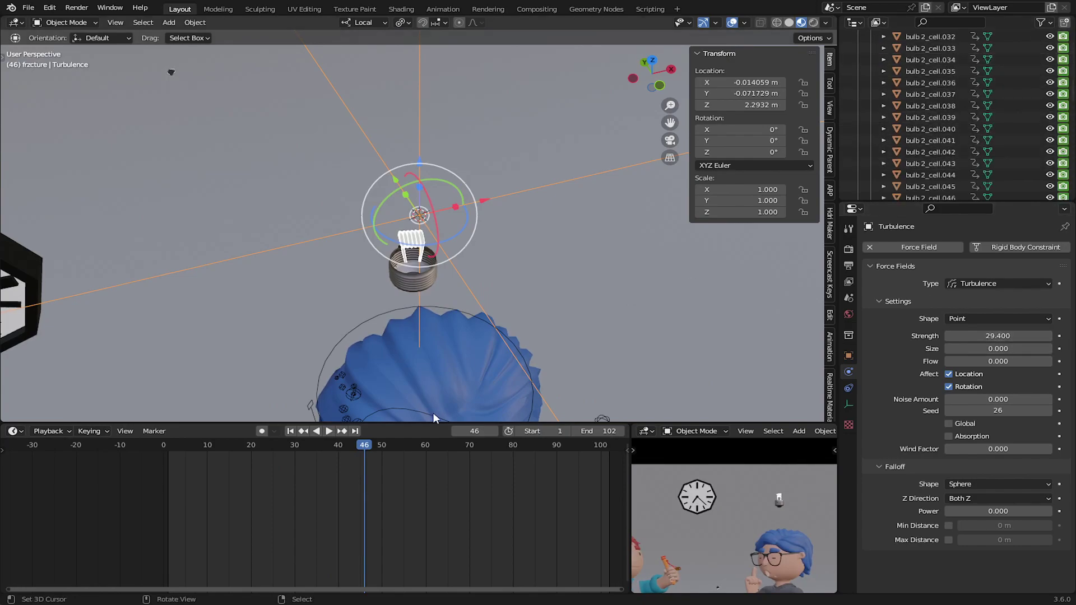
{"action": "key", "text": "space"}
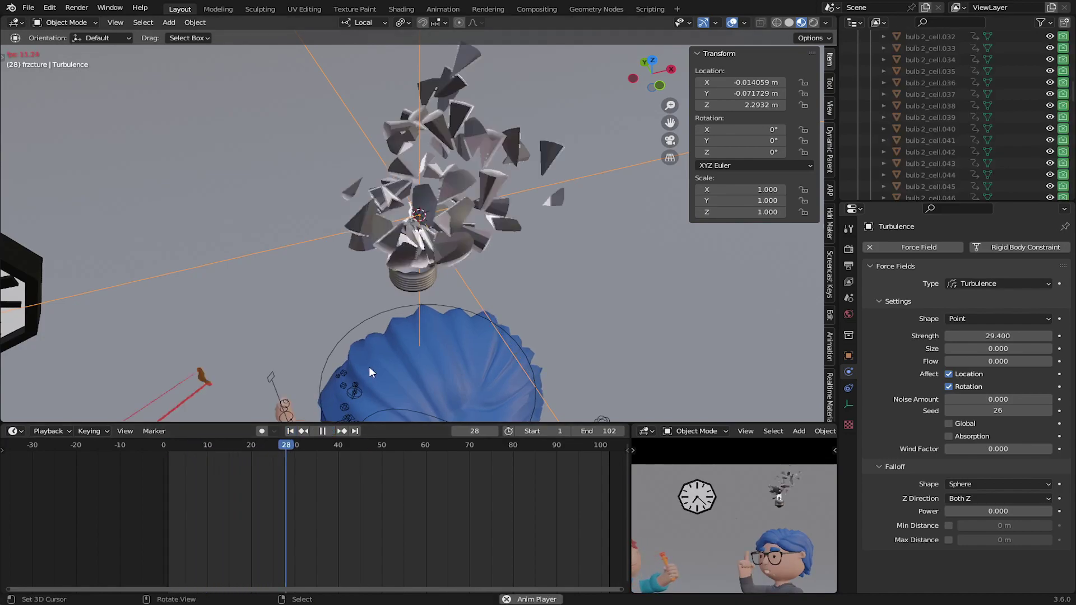
{"action": "key", "text": "Escape"}
- Try to show the hidden bulb1 glass object in the viewport
{"action": "scroll", "coordinate": [937, 123], "scroll_direction": "up", "scroll_amount": 10}
{"action": "left_click", "coordinate": [912, 142]}
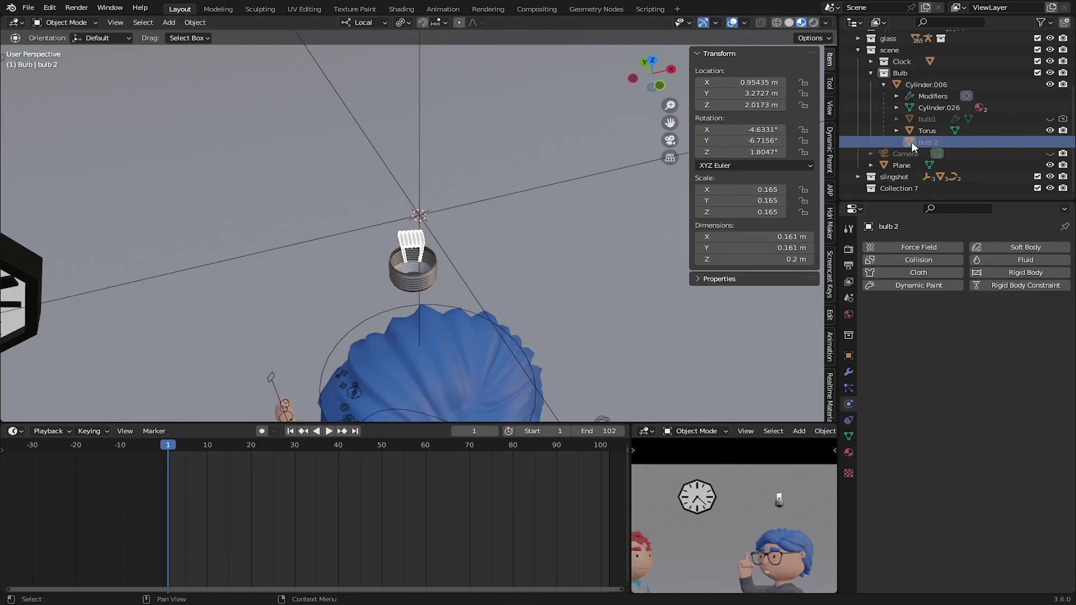
{"action": "left_click", "coordinate": [990, 118]}
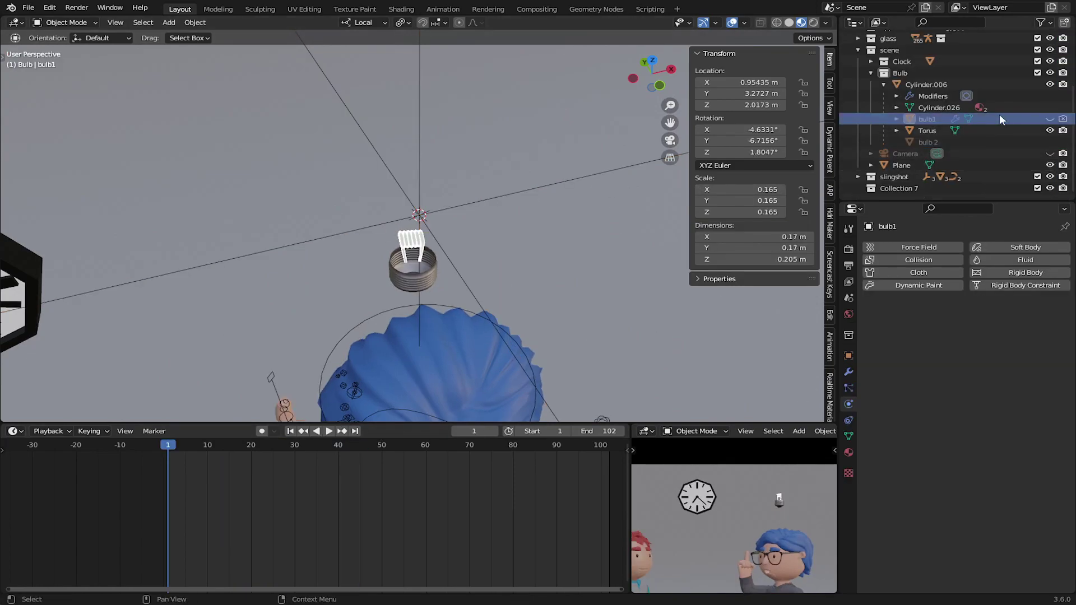
{"action": "left_click", "coordinate": [1050, 119]}
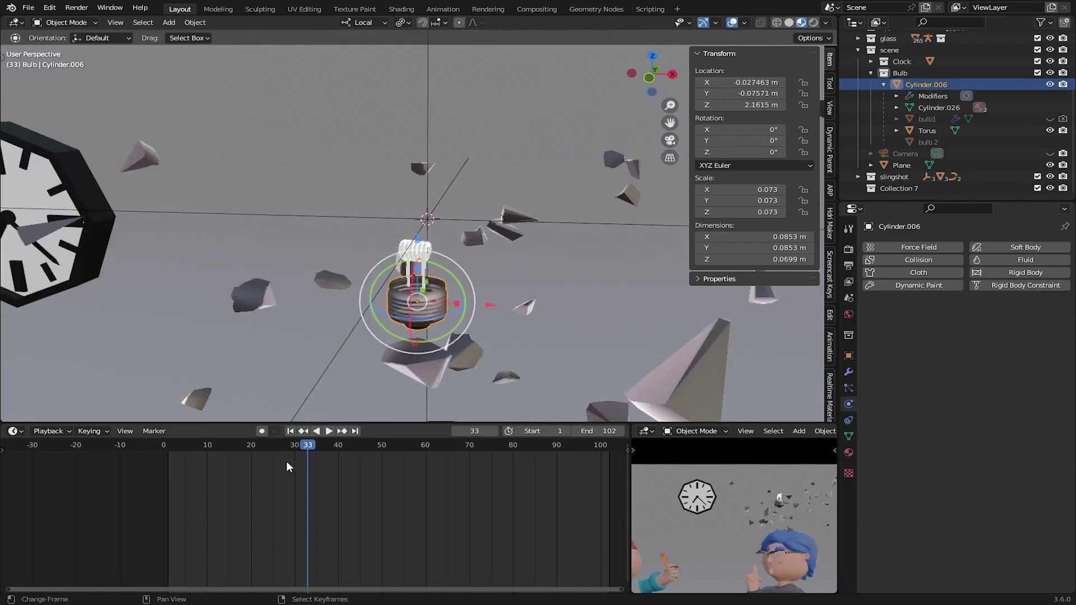
- Set the Rigid Body World cache's simulation end to frame 102 and bake all dynamics
{"action": "left_click", "coordinate": [286, 461]}
{"action": "left_click", "coordinate": [465, 236]}
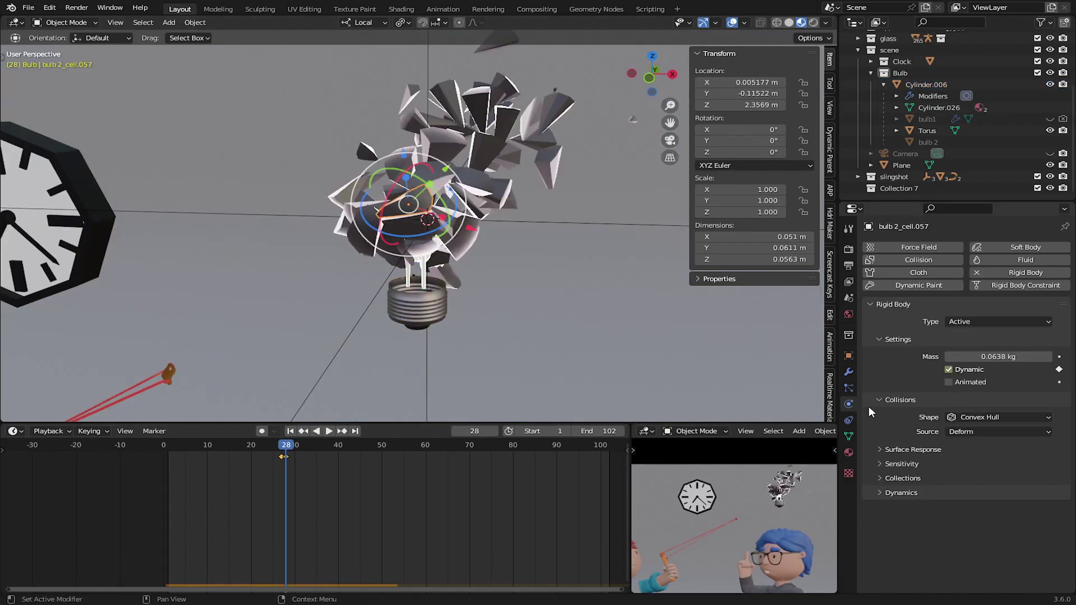
{"action": "left_click", "coordinate": [848, 298]}
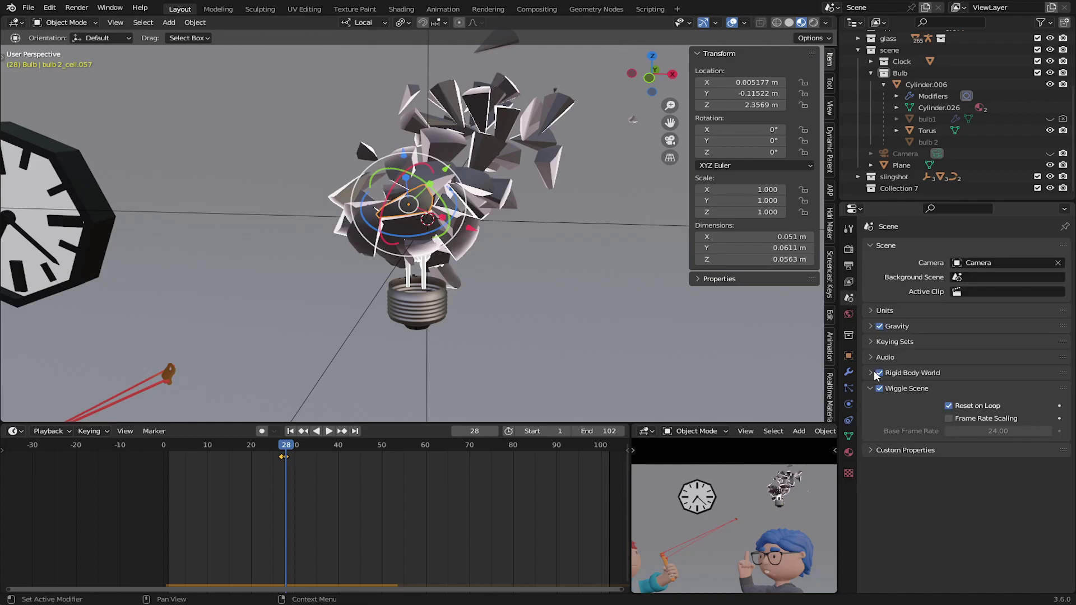
{"action": "left_click", "coordinate": [870, 372]}
{"action": "left_click", "coordinate": [960, 507]}
{"action": "scroll", "coordinate": [959, 508], "scroll_direction": "down", "scroll_amount": 4}
{"action": "scroll", "coordinate": [538, 484], "scroll_direction": "down", "scroll_amount": 5}
{"action": "left_click_drag", "start_coordinate": [515, 477], "coordinate": [518, 474]}
{"action": "left_click", "coordinate": [1006, 429]}
{"action": "type", "text": "102"}
{"action": "key", "text": "Return"}
{"action": "left_click", "coordinate": [1017, 465]}
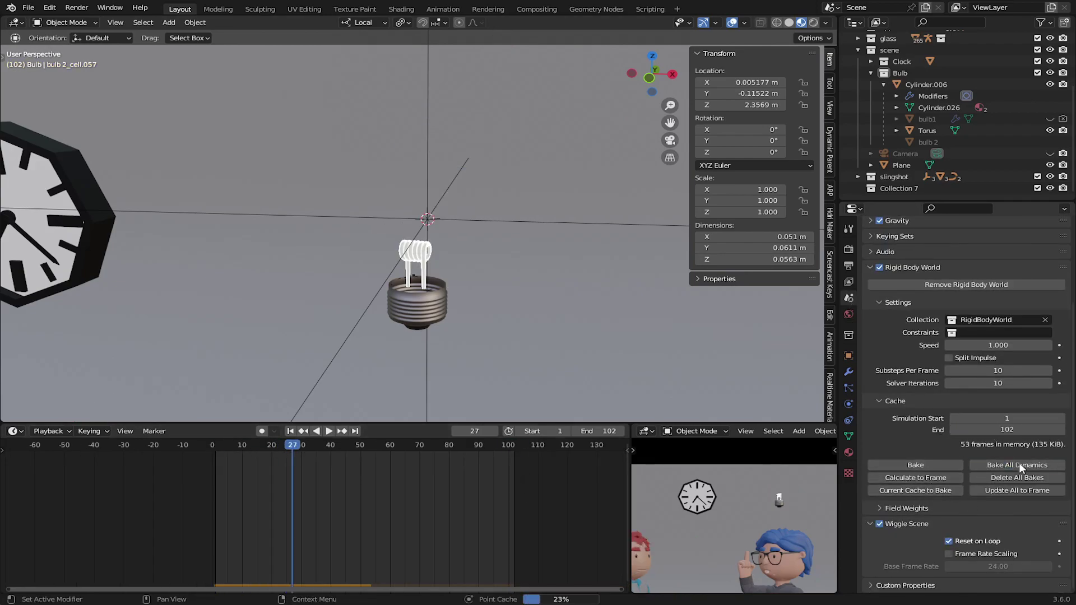
- Play the baked rigid-body simulation from frame 1 to check it
{"action": "left_click", "coordinate": [291, 432]}
{"action": "left_click", "coordinate": [329, 432]}
{"action": "key", "text": "space"}
{"action": "key", "text": "Escape"}
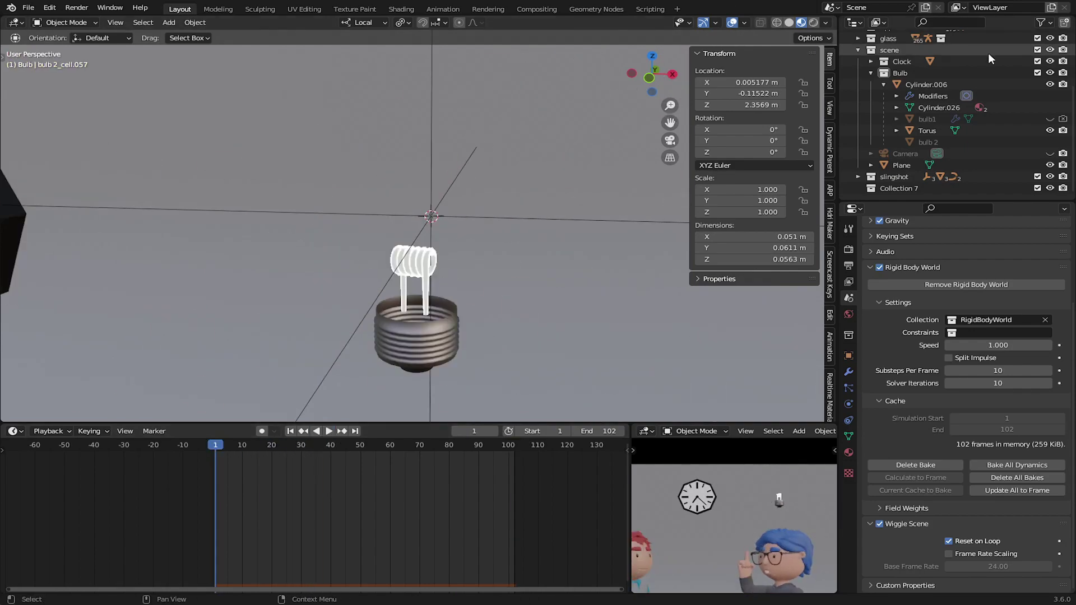
- Unhide the bulb1 glass in the viewport and keyframe its Viewports and Renders visibility as on at frame 1
{"action": "left_click", "coordinate": [1050, 120]}
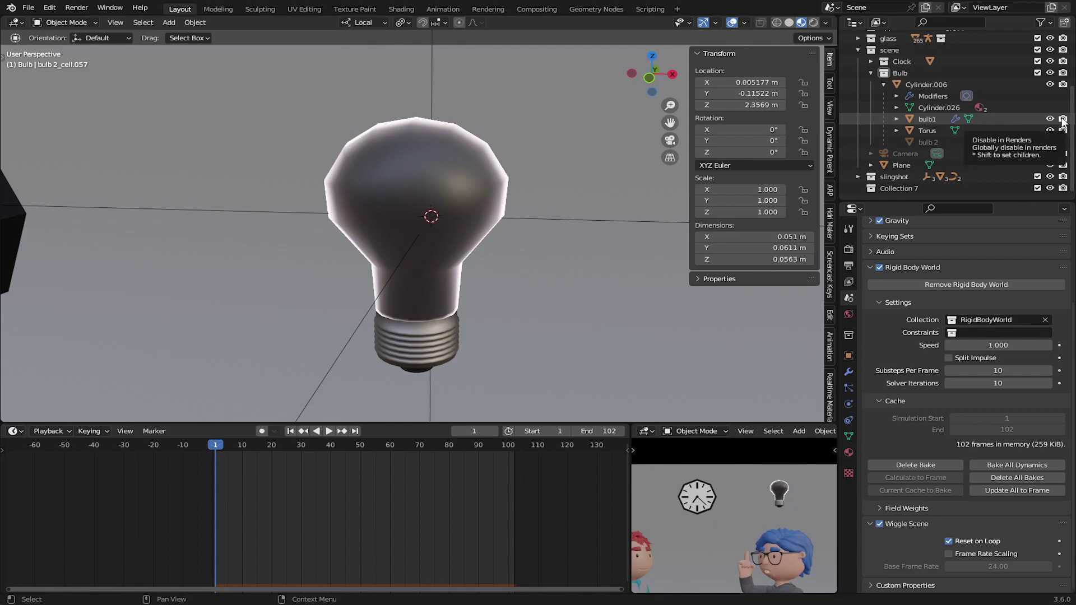
{"action": "left_click", "coordinate": [468, 172]}
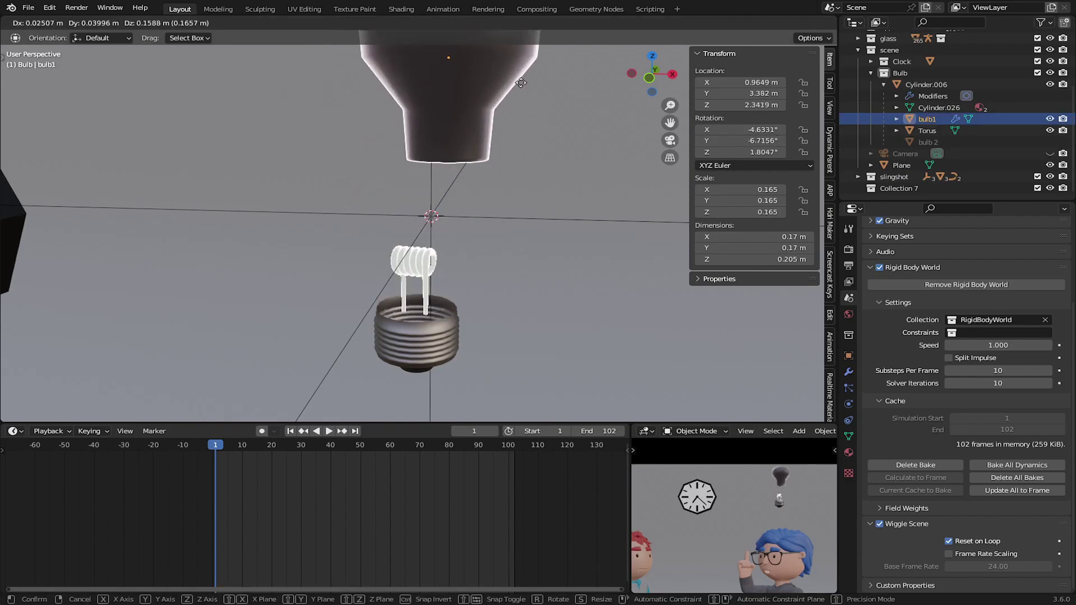
{"action": "left_click", "coordinate": [848, 356]}
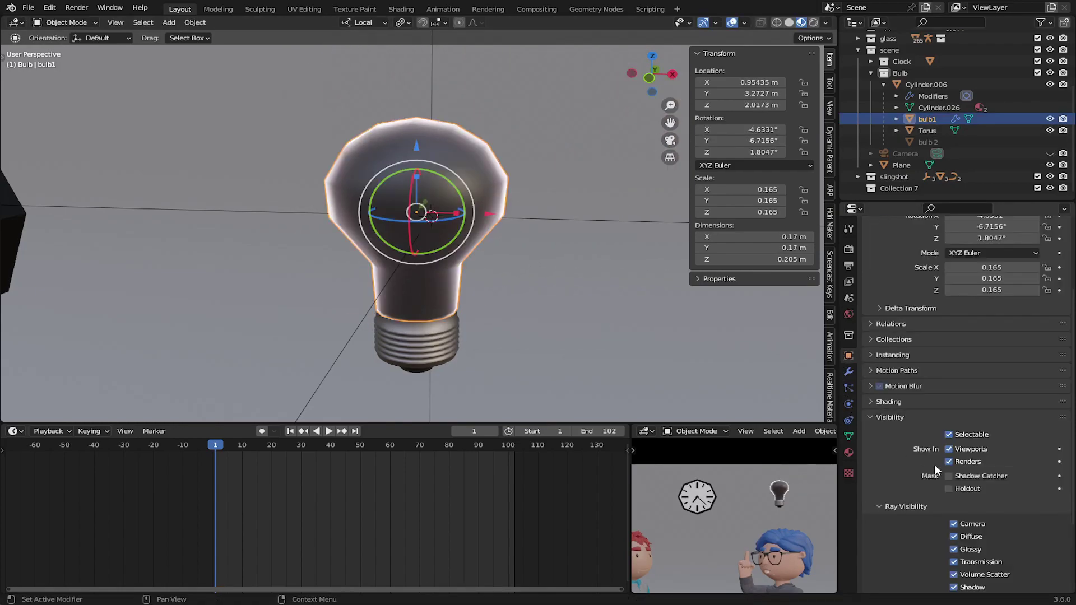
{"action": "right_click", "coordinate": [950, 452]}
{"action": "left_click", "coordinate": [933, 444]}
{"action": "right_click", "coordinate": [950, 458]}
{"action": "left_click", "coordinate": [882, 421]}
- At frame 27, insert keyframes for bulb1's Viewports and Renders visibility with both options on
{"action": "left_click_drag", "start_coordinate": [265, 480], "coordinate": [296, 483]}
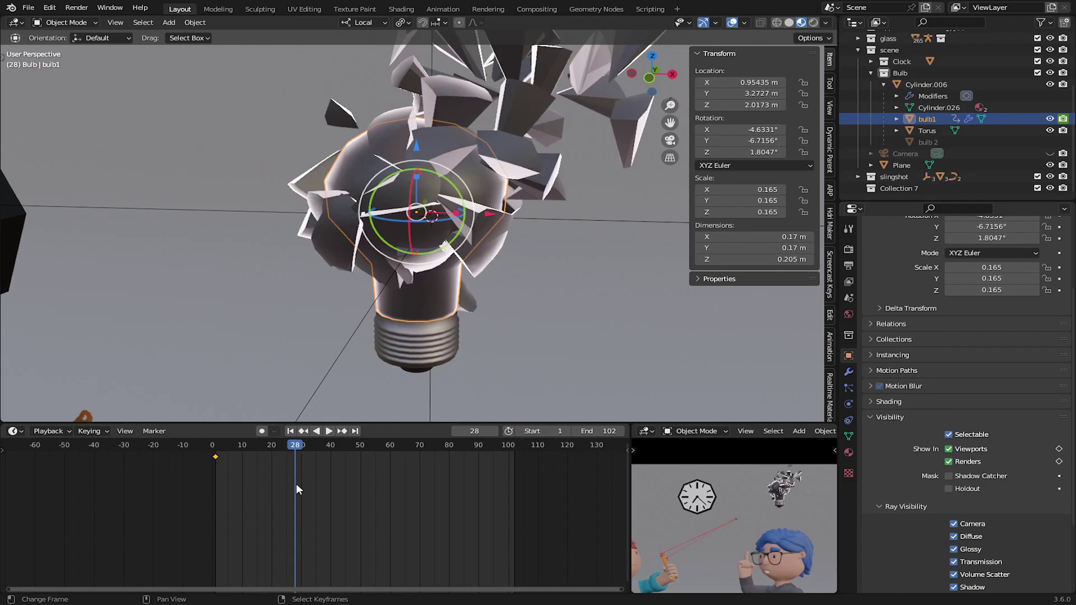
{"action": "key", "text": "Left"}
{"action": "key", "text": "Right"}
{"action": "key", "text": "Right"}
{"action": "key", "text": "Left"}
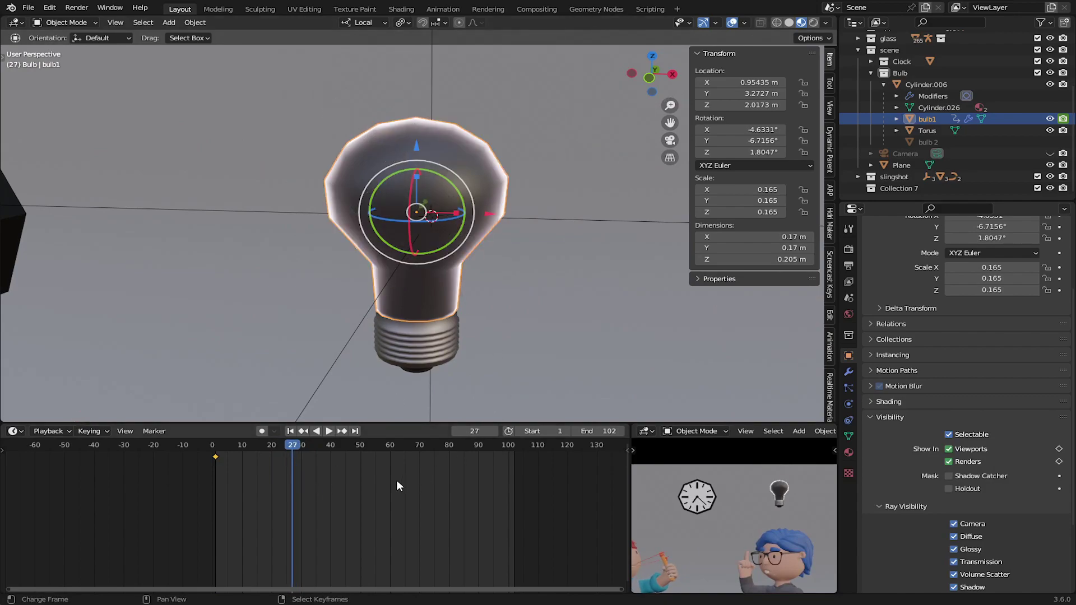
{"action": "right_click", "coordinate": [949, 452]}
{"action": "left_click", "coordinate": [949, 452]}
{"action": "right_click", "coordinate": [957, 467]}
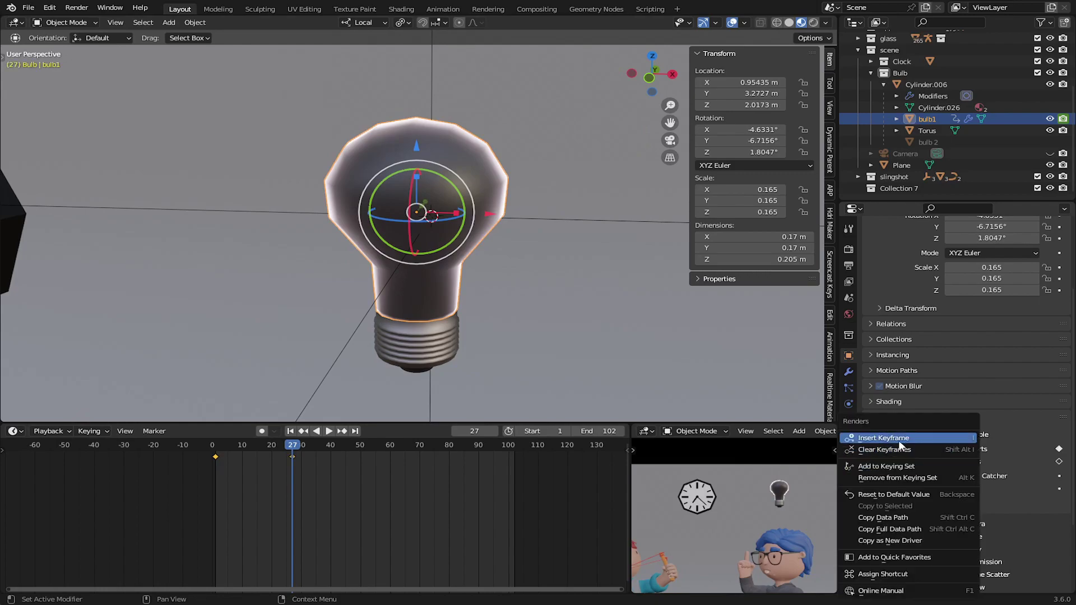
{"action": "left_click", "coordinate": [916, 444]}
- At frame 28, turn off bulb1's visibility in Viewports and Renders and insert keyframes for both options
{"action": "key", "text": "Right"}
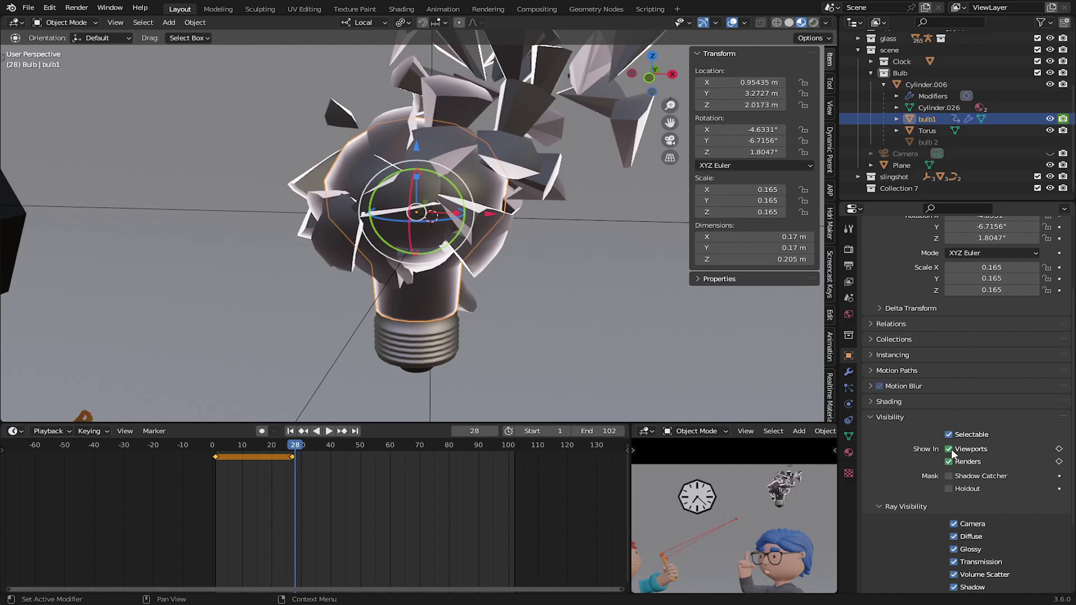
{"action": "left_click", "coordinate": [949, 450]}
{"action": "right_click", "coordinate": [951, 461]}
{"action": "left_click", "coordinate": [913, 441]}
{"action": "right_click", "coordinate": [951, 451]}
{"action": "left_click", "coordinate": [908, 438]}
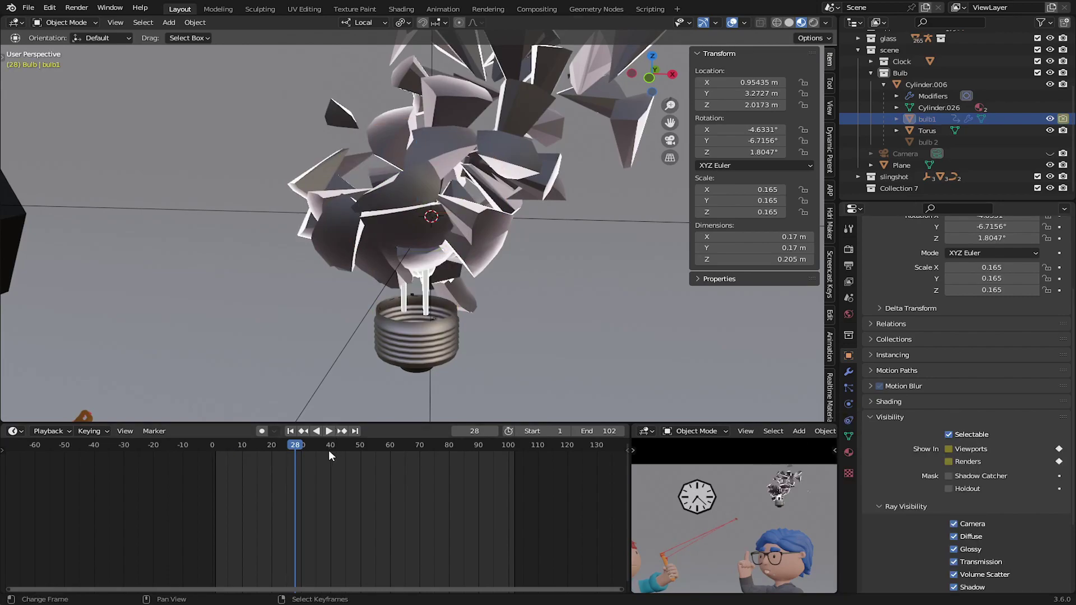
- Replay the animation from frame 1 to check the switch from the whole bulb glass to the shattering pieces
{"action": "key", "text": "shift+Left"}
{"action": "key", "text": "space"}
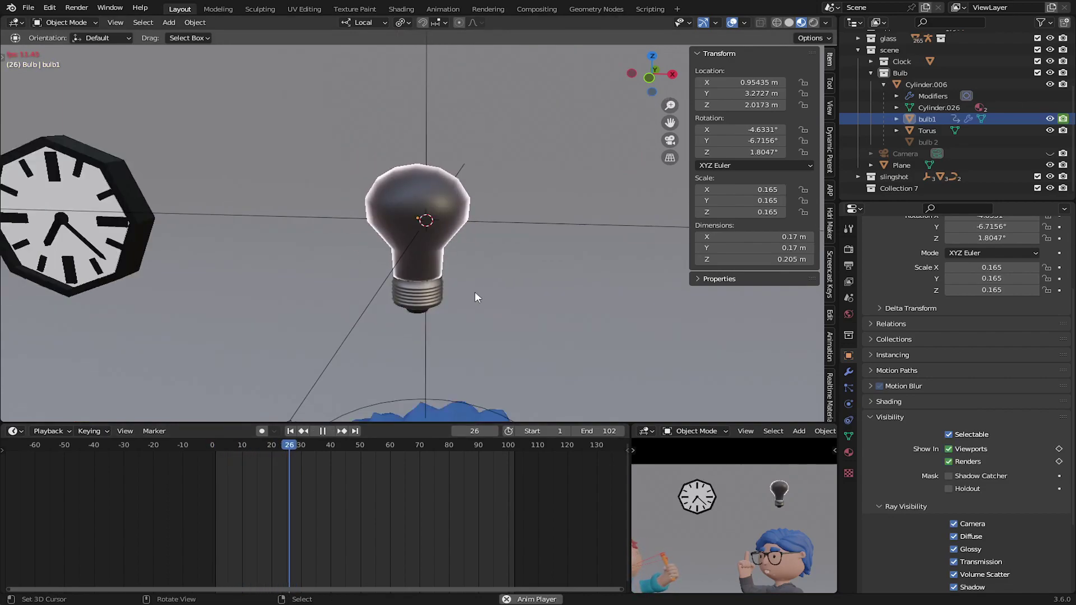
{"action": "left_click", "coordinate": [231, 487]}
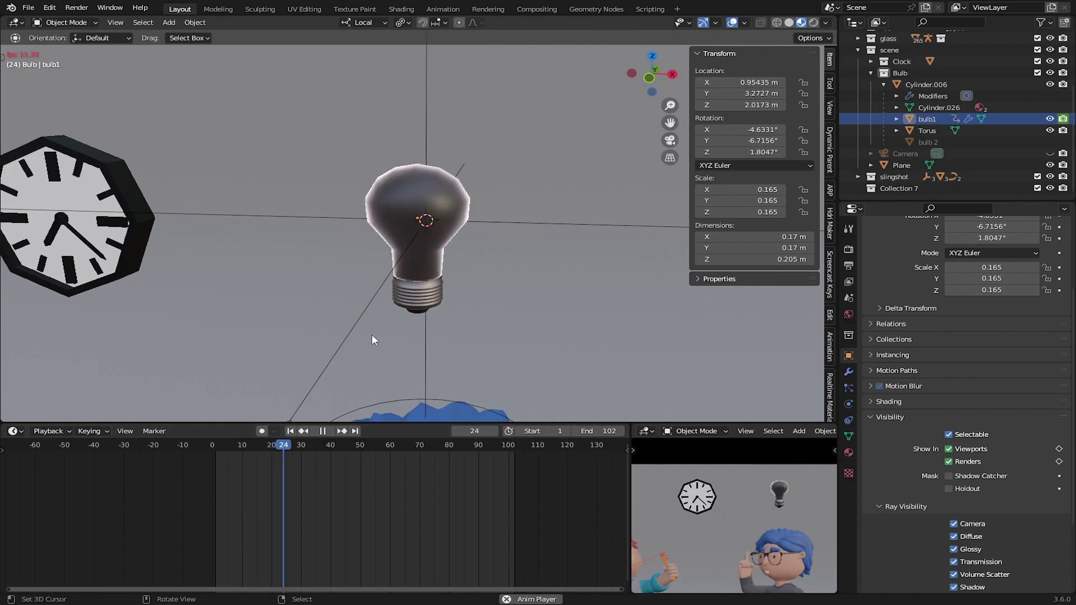
{"action": "key", "text": "space"}
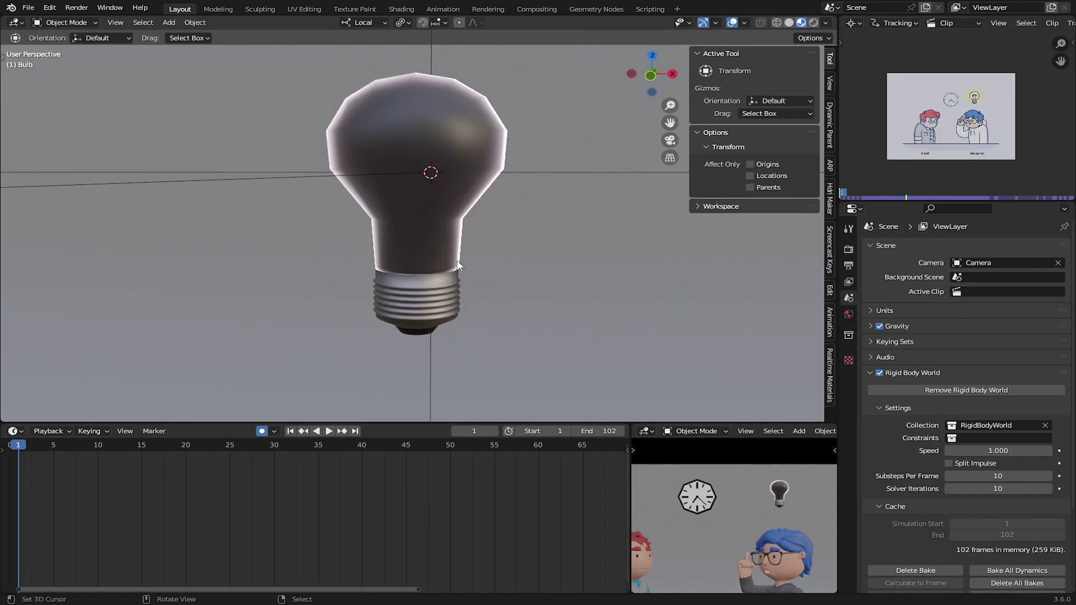
- Make the bulb's metal base an Active rigid body and delete the baked rigid-body simulation
{"action": "left_click", "coordinate": [443, 294]}
{"action": "scroll", "coordinate": [444, 297], "scroll_direction": "up", "scroll_amount": 4}
{"action": "scroll", "coordinate": [443, 298], "scroll_direction": "down", "scroll_amount": 2}
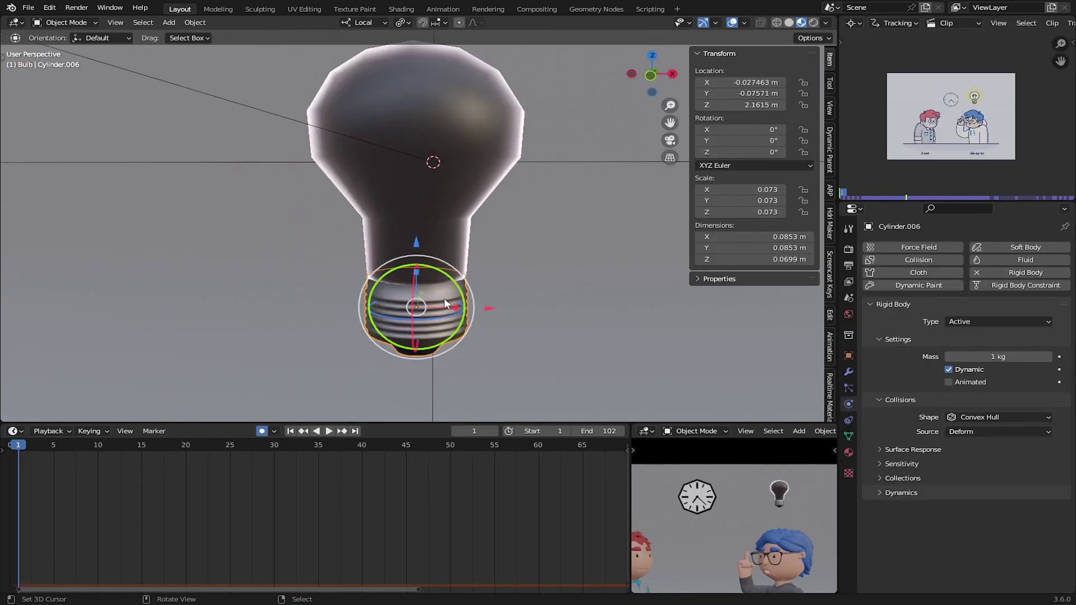
{"action": "left_click", "coordinate": [848, 297]}
{"action": "scroll", "coordinate": [987, 392], "scroll_direction": "down", "scroll_amount": 5}
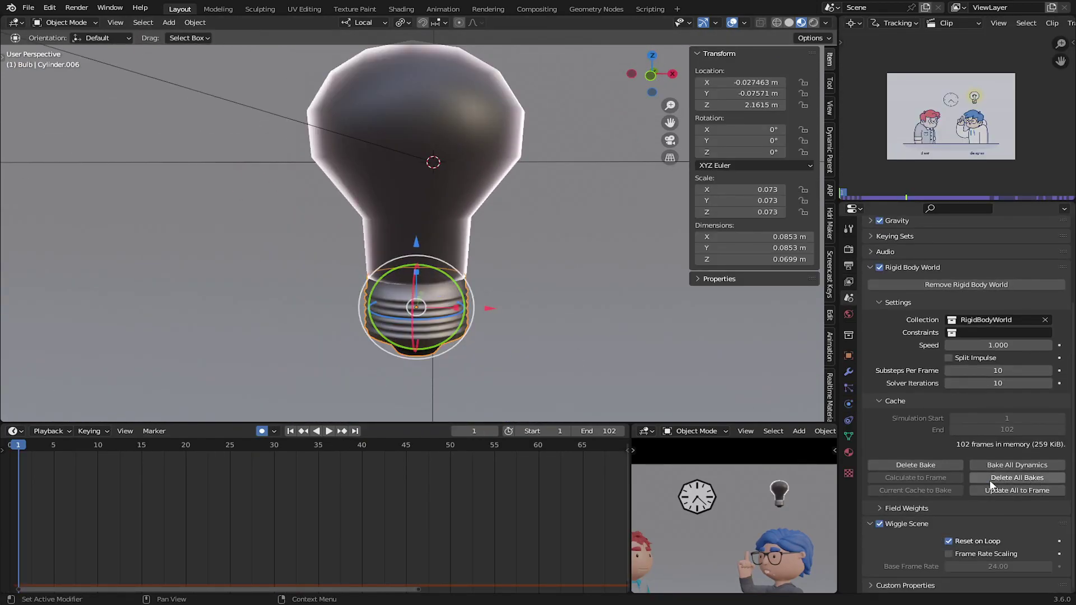
{"action": "scroll", "coordinate": [512, 270], "scroll_direction": "down", "scroll_amount": 2}
- Play the unbaked simulation from frame 1 to check how the bulb base falls, and return to the first frame
{"action": "key", "text": "space"}
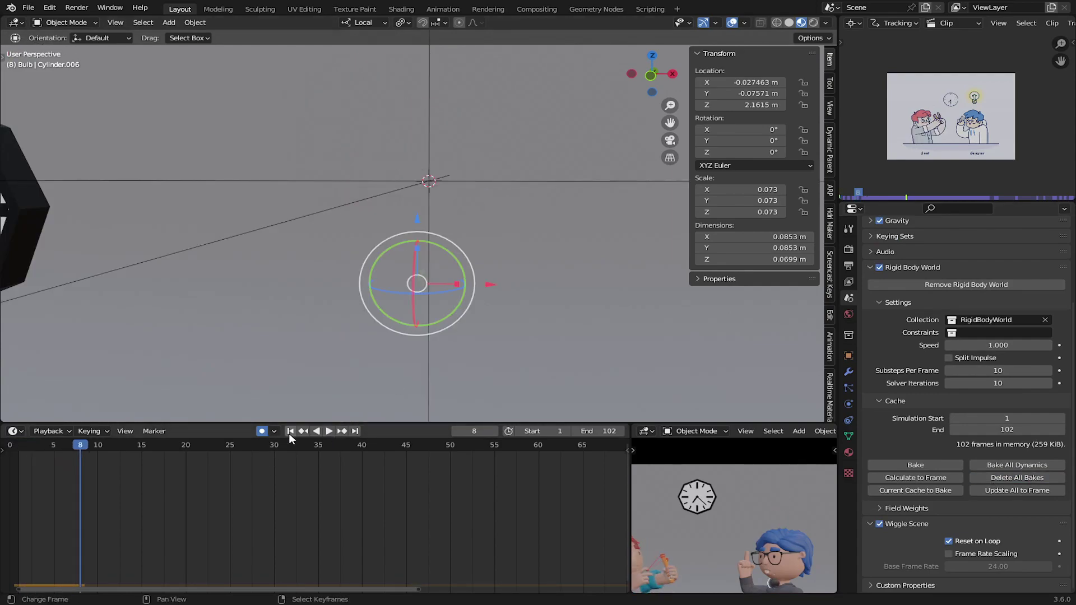
{"action": "left_click", "coordinate": [289, 432]}
{"action": "scroll", "coordinate": [428, 312], "scroll_direction": "down", "scroll_amount": 4}
{"action": "key", "text": "space"}
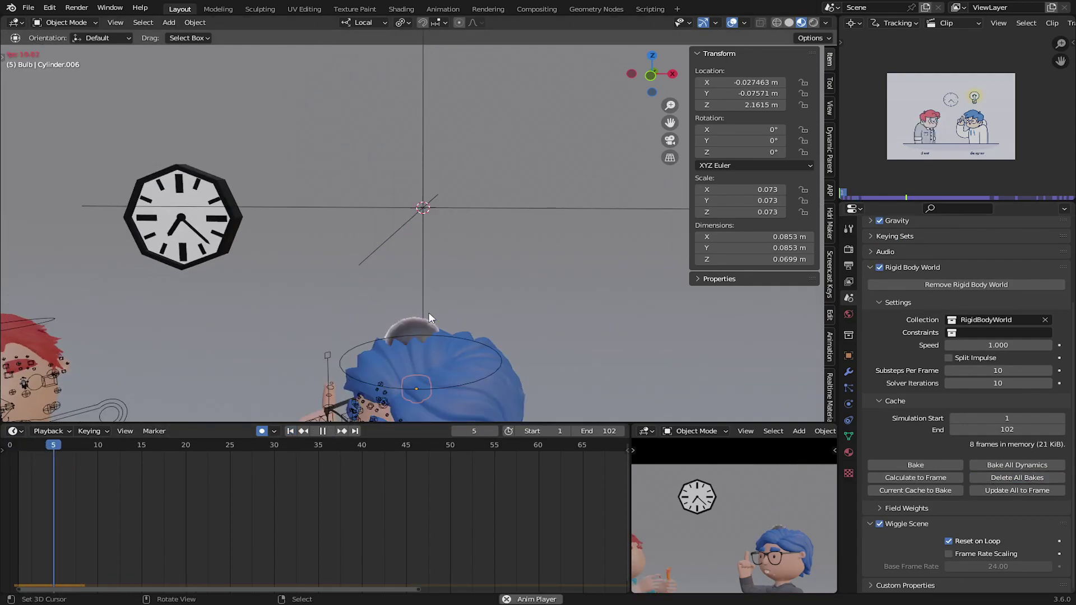
{"action": "scroll", "coordinate": [428, 312], "scroll_direction": "down", "scroll_amount": 4}
{"action": "key", "text": "space"}
{"action": "left_click", "coordinate": [290, 431]}
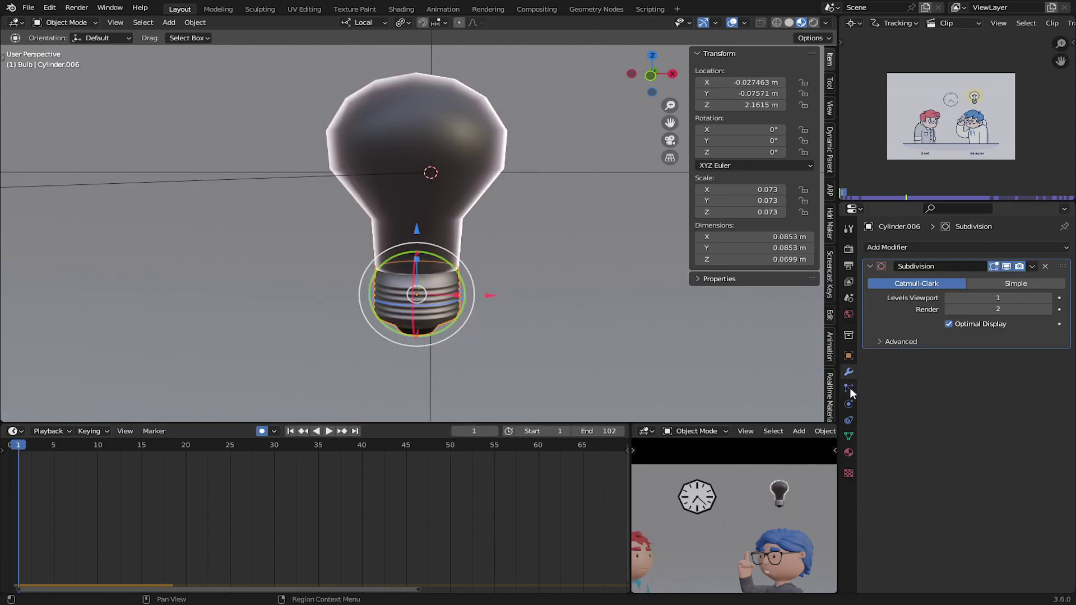
- At frame 27, insert keyframes for the bulb base's transform and its rigid-body Dynamic and Animated options, with Animated turned on
{"action": "left_click", "coordinate": [848, 403]}
{"action": "left_click", "coordinate": [1002, 273]}
{"action": "left_click_drag", "start_coordinate": [74, 486], "coordinate": [247, 483]}
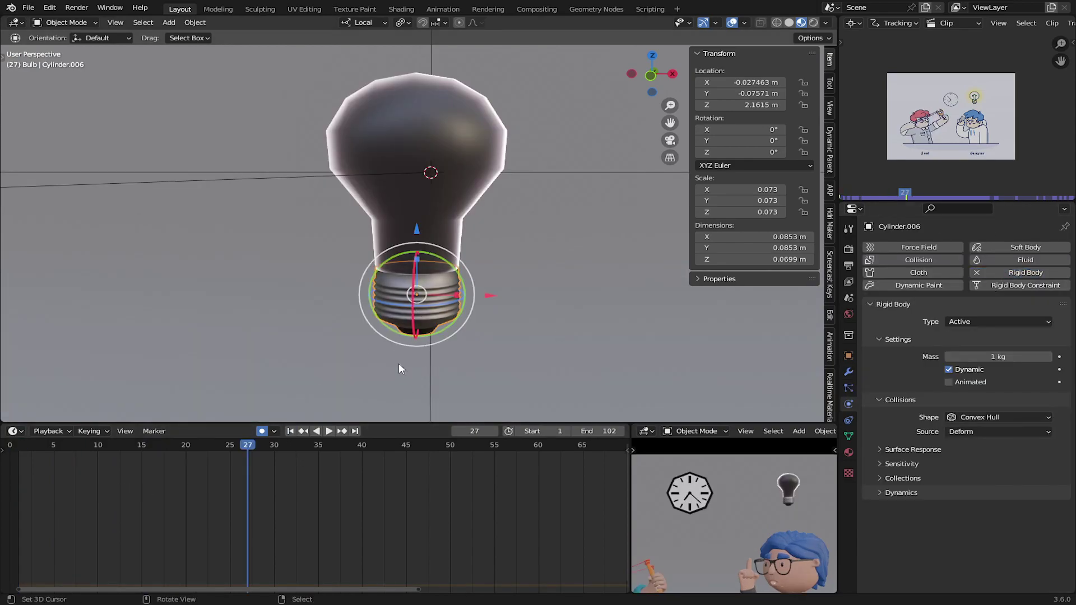
{"action": "key", "text": "i"}
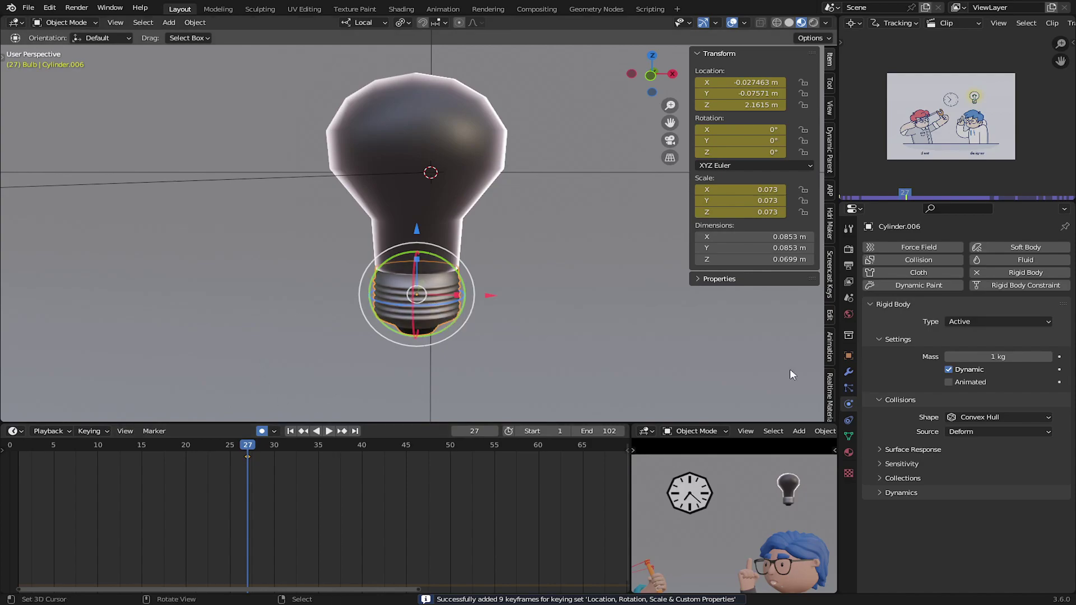
{"action": "right_click", "coordinate": [946, 368]}
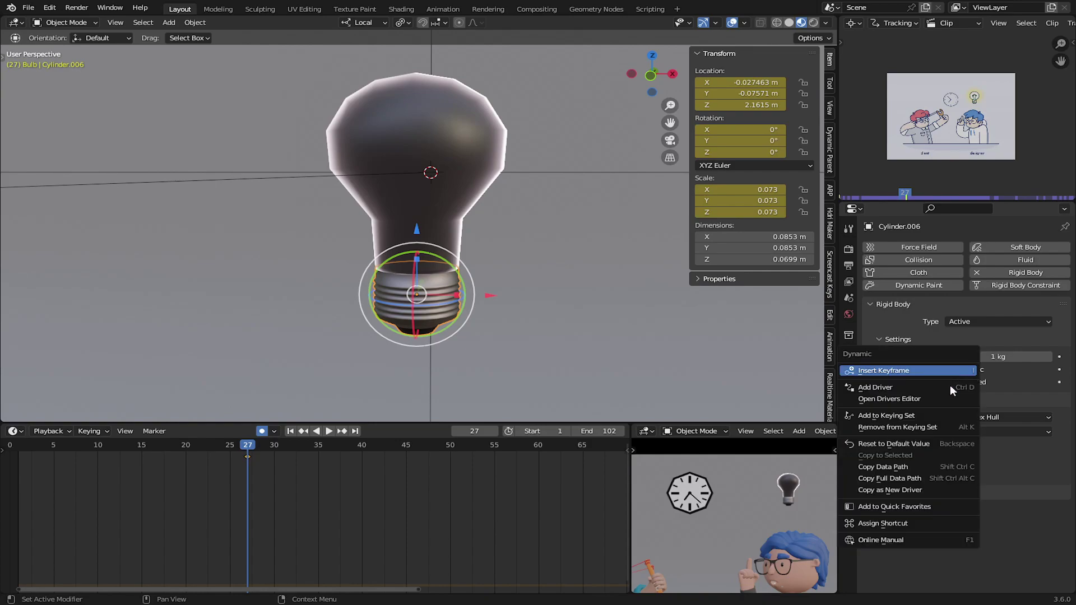
{"action": "left_click", "coordinate": [951, 370]}
{"action": "right_click", "coordinate": [951, 382]}
{"action": "left_click", "coordinate": [951, 382]}
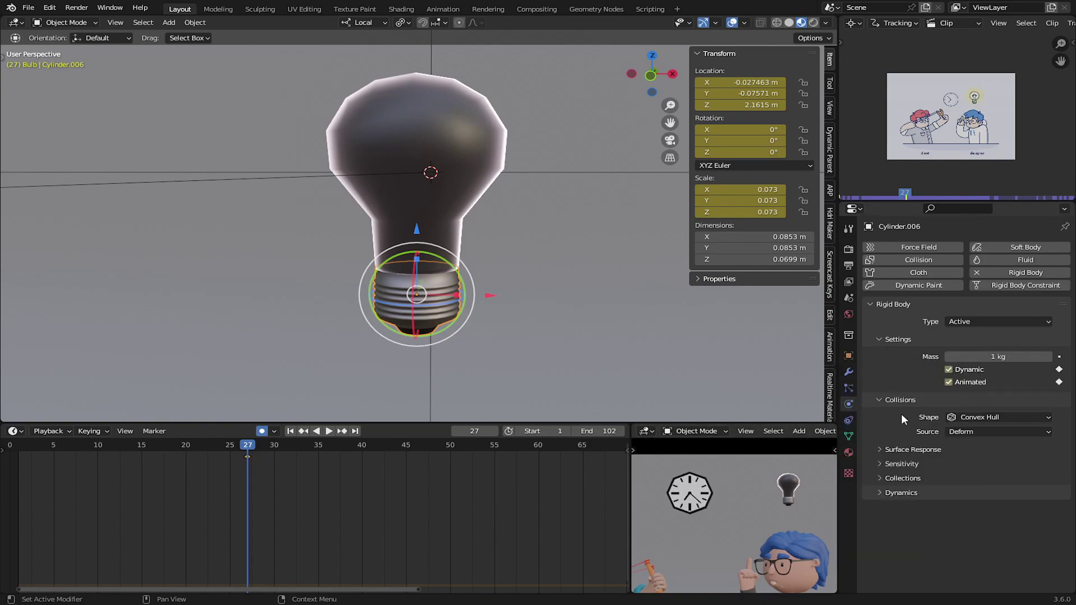
- Play the animation from the start to check that the bulb base holds its position before the shatter
{"action": "left_click_drag", "start_coordinate": [251, 488], "coordinate": [27, 458]}
{"action": "key", "text": "space"}
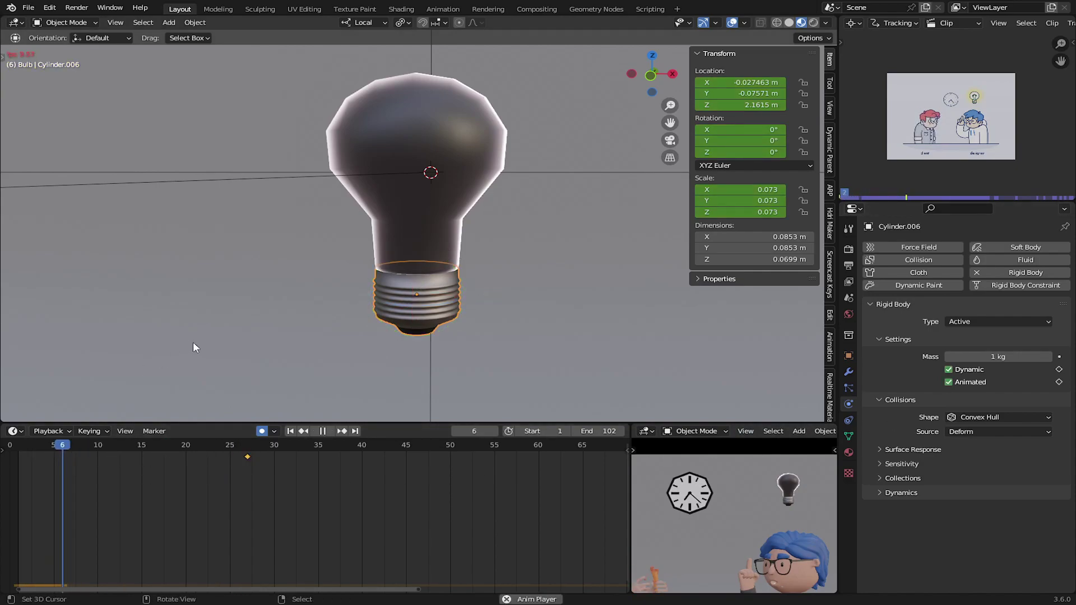
{"action": "key", "text": "space"}
- At frame 29, move the bulb base to about X 0.0658 m, Z 2.348 m and rotate it about 122.34° around Y
{"action": "mouse_move", "coordinate": [271, 469]}
{"action": "left_mouse_down"}
{"action": "mouse_move", "coordinate": [246, 466]}
{"action": "mouse_move", "coordinate": [265, 466]}
{"action": "left_mouse_up"}
{"action": "left_click_drag", "start_coordinate": [416, 231], "coordinate": [416, 147]}
{"action": "left_click_drag", "start_coordinate": [489, 211], "coordinate": [541, 208]}
{"action": "left_click_drag", "start_coordinate": [492, 171], "coordinate": [498, 254]}
{"action": "left_click_drag", "start_coordinate": [430, 262], "coordinate": [492, 178]}
{"action": "left_click_drag", "start_coordinate": [590, 161], "coordinate": [577, 153]}
- Insert Dynamic and Animated keyframes for the bulb base at frame 29, and turn Animated off with a keyframe at frame 30
{"action": "right_click", "coordinate": [947, 380]}
{"action": "left_click", "coordinate": [947, 380]}
{"action": "right_click", "coordinate": [949, 377]}
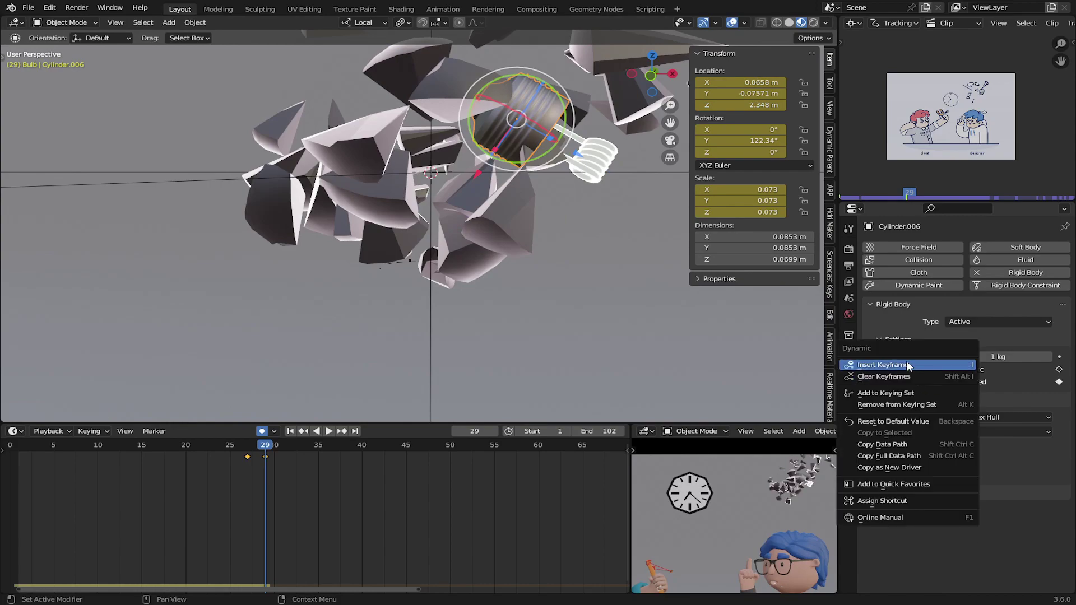
{"action": "left_click", "coordinate": [909, 366]}
{"action": "key", "text": "Right"}
{"action": "left_click", "coordinate": [950, 382]}
{"action": "right_click", "coordinate": [950, 382]}
{"action": "left_click", "coordinate": [940, 388]}
- Replay the shatter to check how the bulb base flies off with the glass pieces, and return to the first frame
{"action": "left_click_drag", "start_coordinate": [257, 486], "coordinate": [208, 472]}
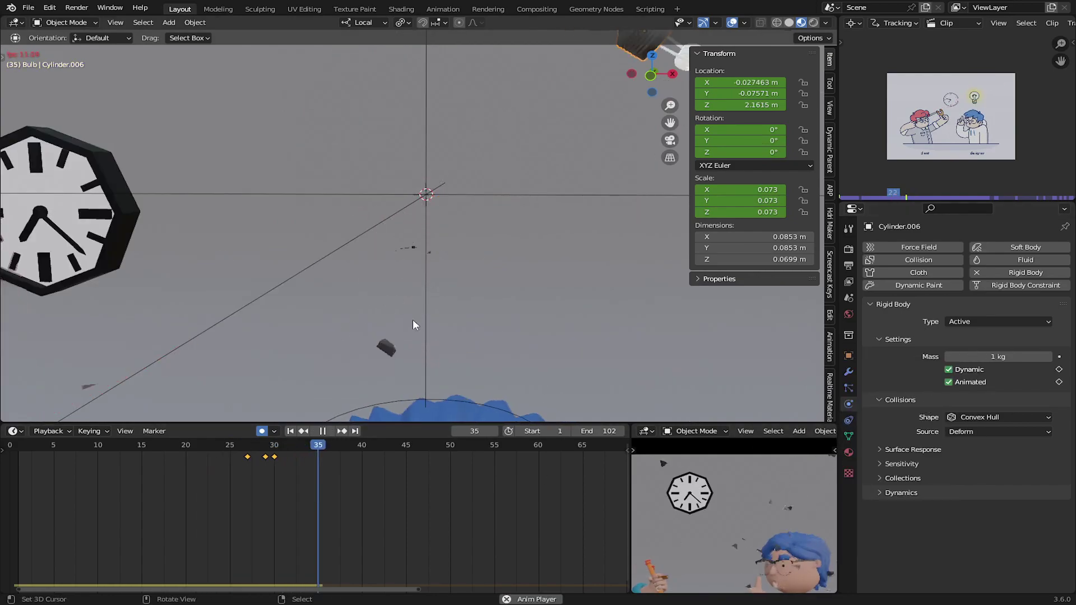
{"action": "scroll", "coordinate": [506, 243], "scroll_direction": "down", "scroll_amount": 4}
{"action": "scroll", "coordinate": [530, 285], "scroll_direction": "down", "scroll_amount": 3}
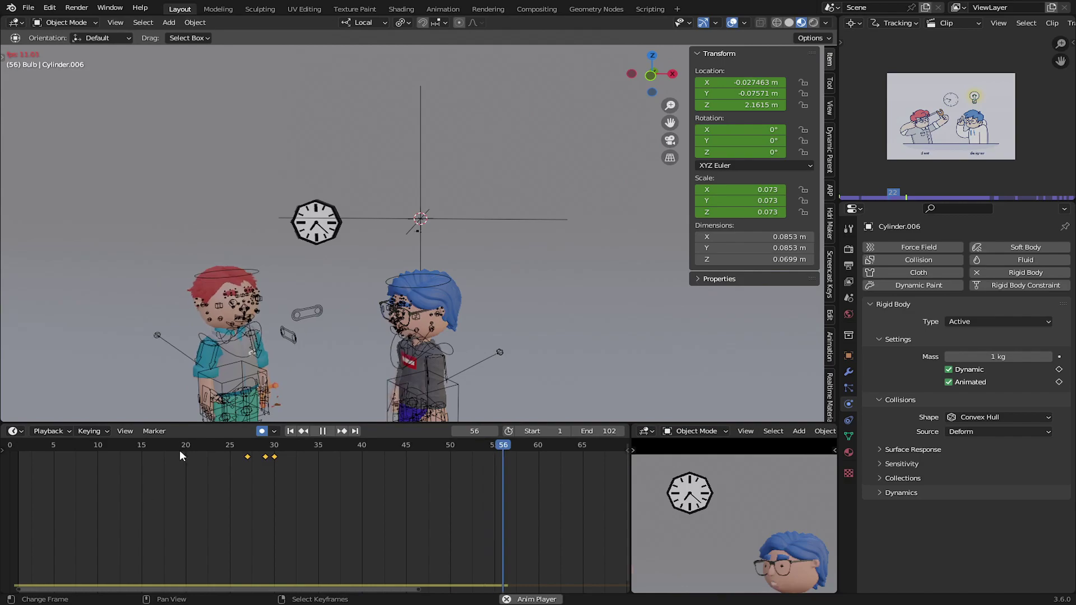
{"action": "left_click", "coordinate": [156, 504]}
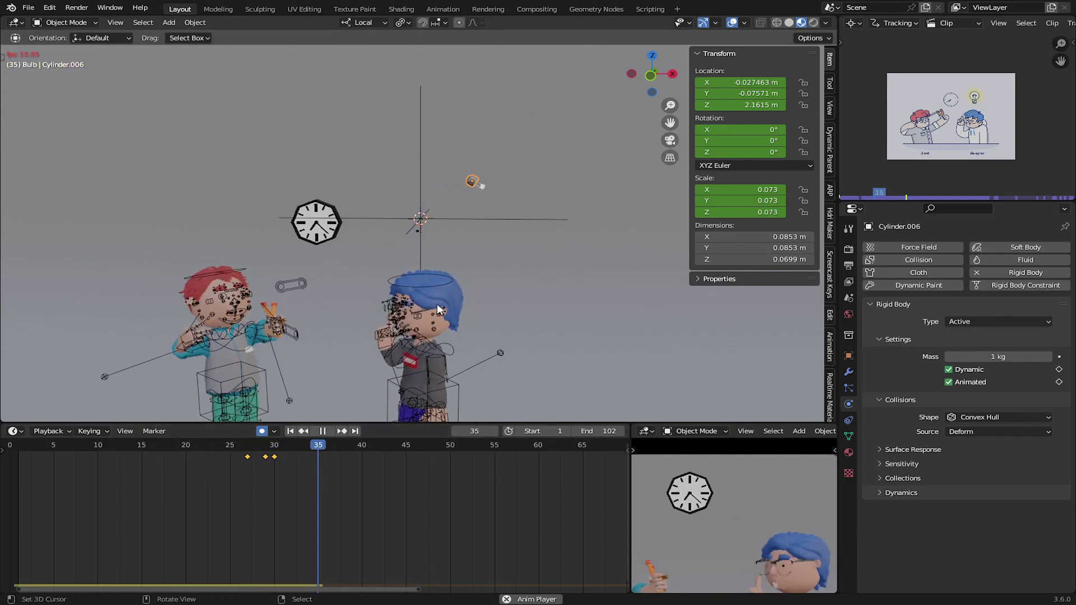
{"action": "key", "text": "space"}
{"action": "key", "text": "shift+Left"}
{"action": "scroll", "coordinate": [365, 305], "scroll_direction": "up", "scroll_amount": 5}
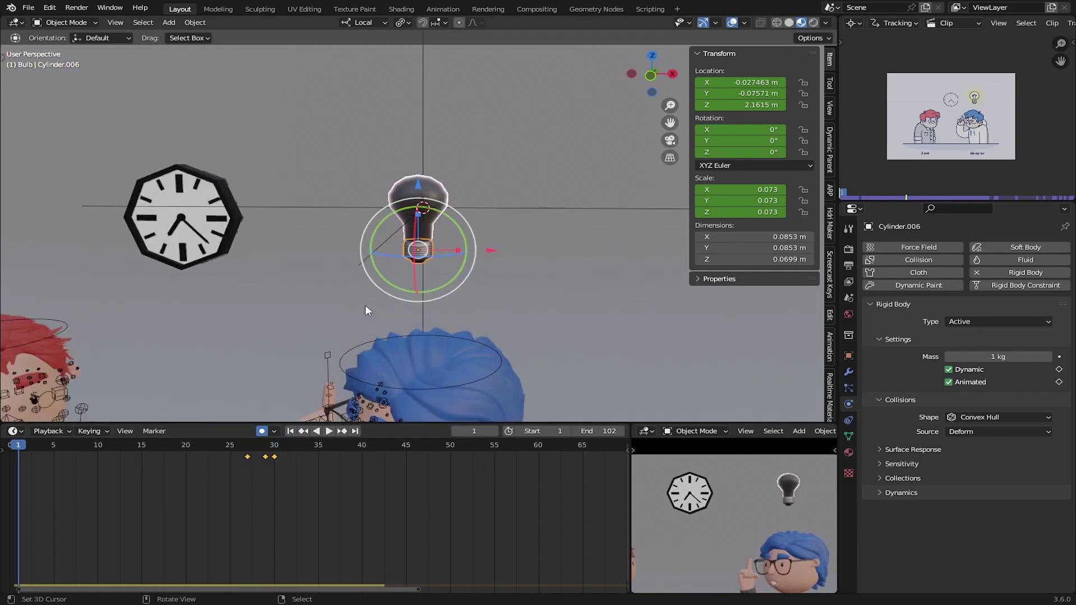
- Bake all dynamics of the Rigid Body World for frames 1 to 102
{"action": "left_click", "coordinate": [848, 299]}
{"action": "scroll", "coordinate": [917, 426], "scroll_direction": "down", "scroll_amount": 3}
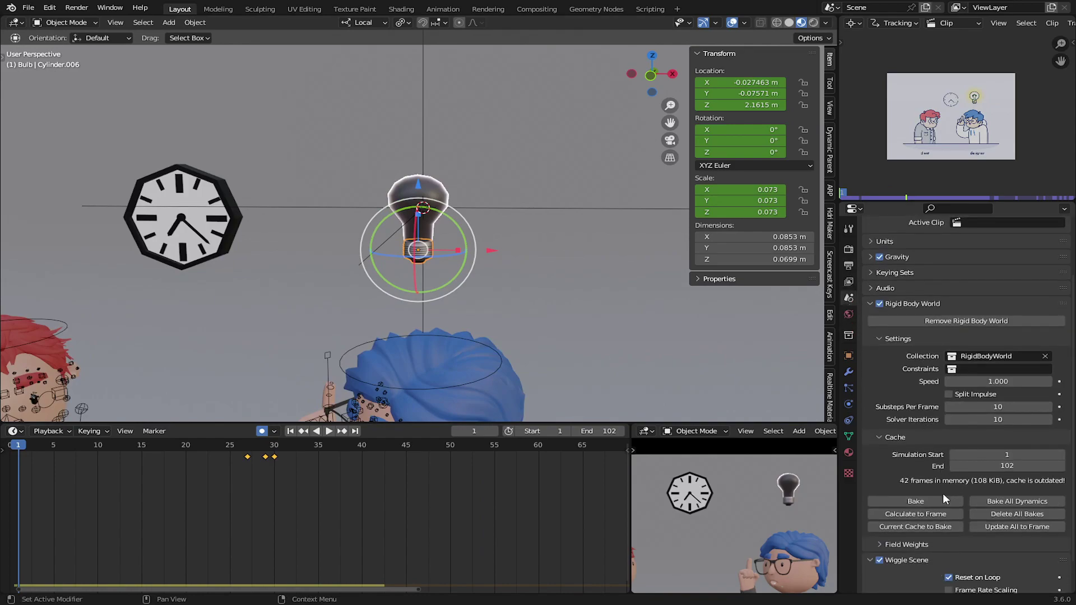
{"action": "left_click", "coordinate": [999, 503]}
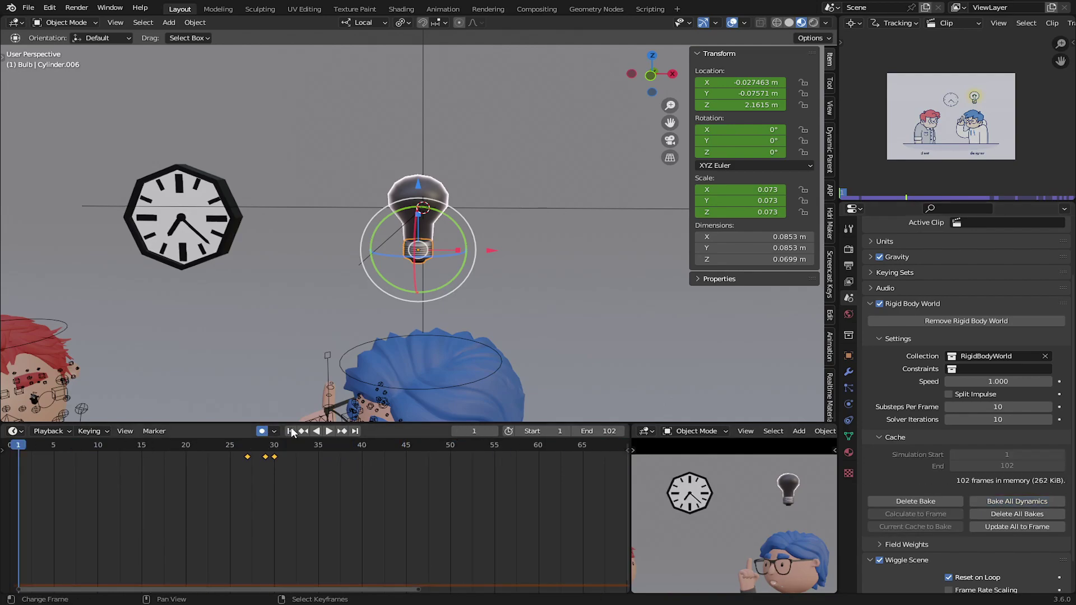
- Play the baked simulation from frame 1 to review the shattering bulb through the camera view
{"action": "key", "text": "space"}
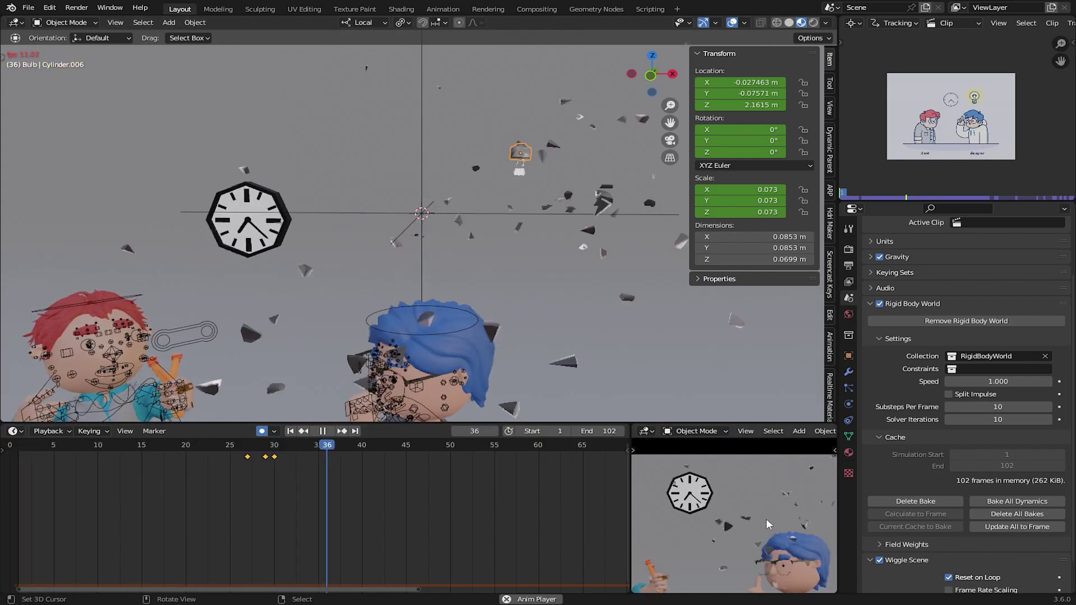
{"action": "key", "text": "shift+Left"}
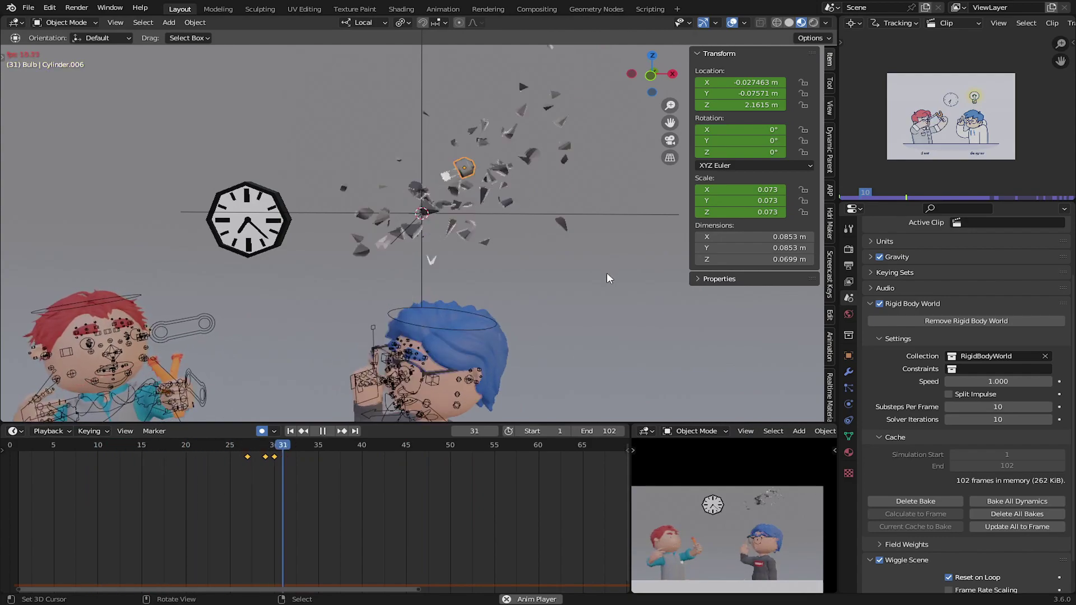
{"action": "key", "text": "space"}
{"action": "left_click_drag", "start_coordinate": [317, 460], "coordinate": [285, 455]}
- Select the long hand in the clock mesh and separate it into its own object
{"action": "left_click", "coordinate": [271, 244]}
{"action": "middle_click_drag", "start_coordinate": [271, 244], "coordinate": [341, 253], "text": "shift"}
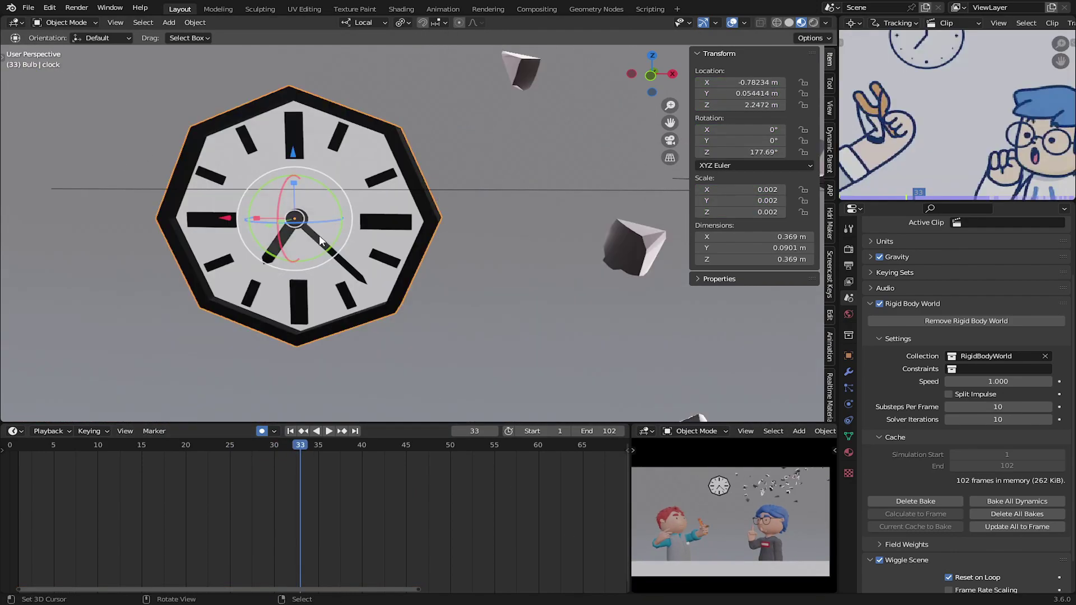
{"action": "left_click_drag", "start_coordinate": [328, 190], "coordinate": [323, 248]}
{"action": "right_click", "coordinate": [324, 248]}
{"action": "scroll", "coordinate": [328, 251], "scroll_direction": "up", "scroll_amount": 3}
{"action": "key", "text": "Tab"}
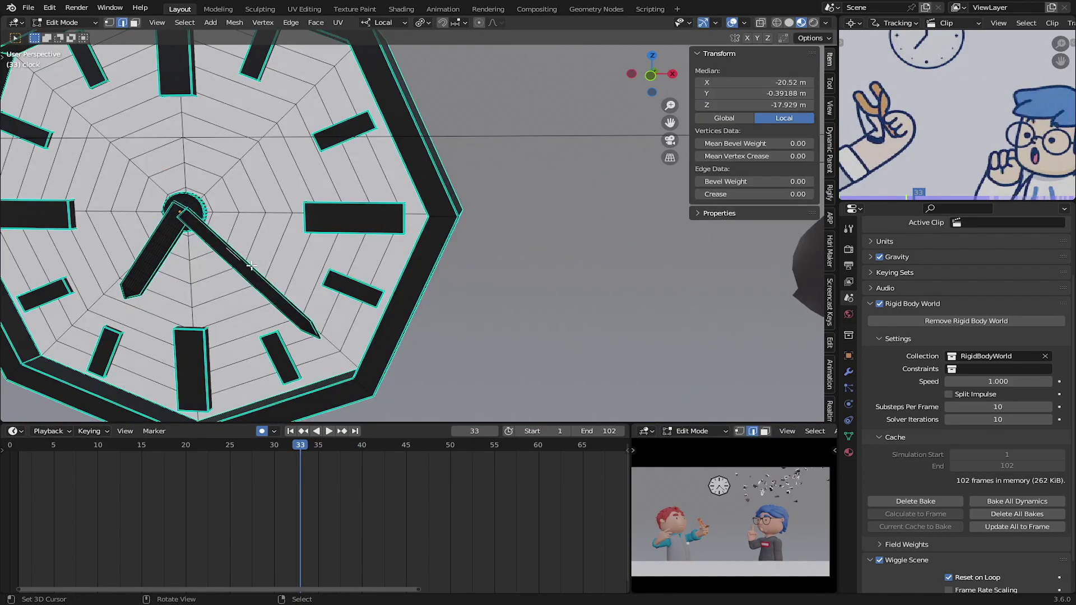
{"action": "key", "text": "shift+Left"}
{"action": "key", "text": "l"}
{"action": "key", "text": "g"}
{"action": "right_click", "coordinate": [261, 212]}
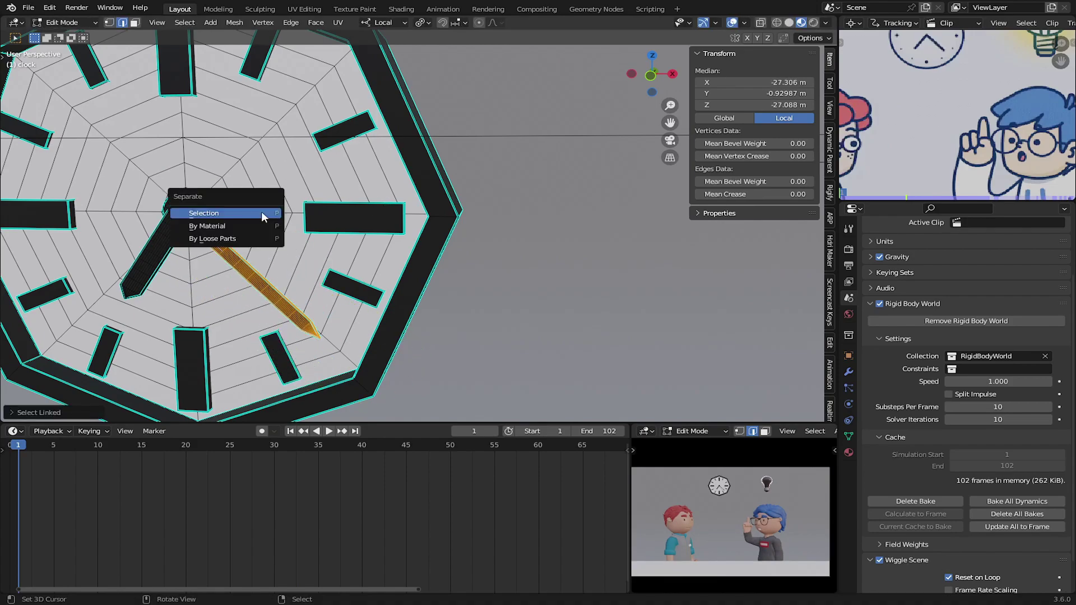
{"action": "left_click", "coordinate": [218, 211]}
{"action": "key", "text": "Tab"}
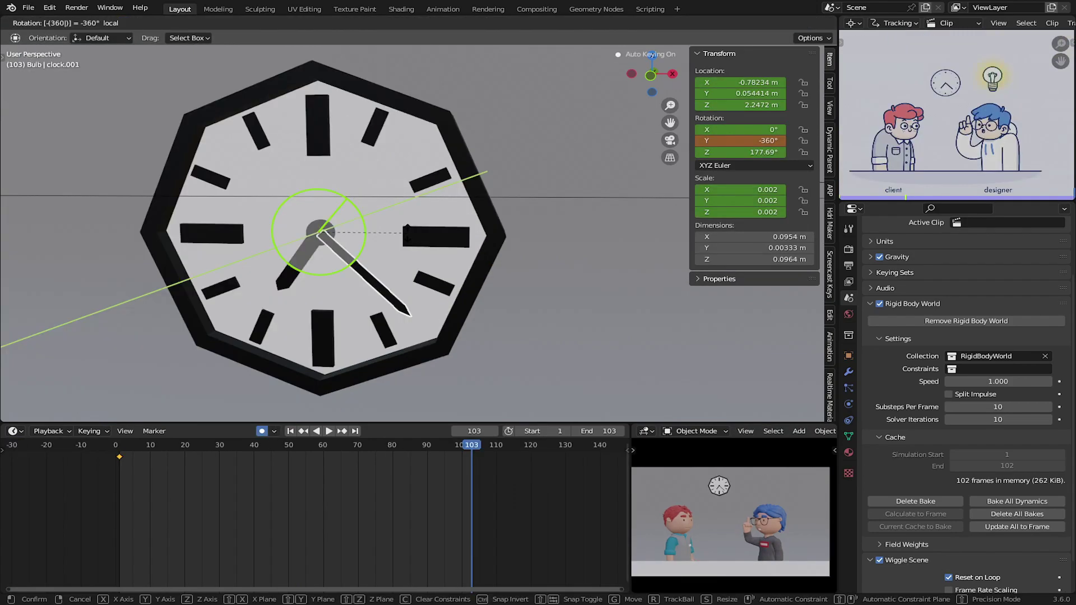
- Keyframe the clock's long hand to a Y rotation of -720° at frame 103 and set its keyframes to Linear interpolation
{"action": "left_click", "coordinate": [386, 280]}
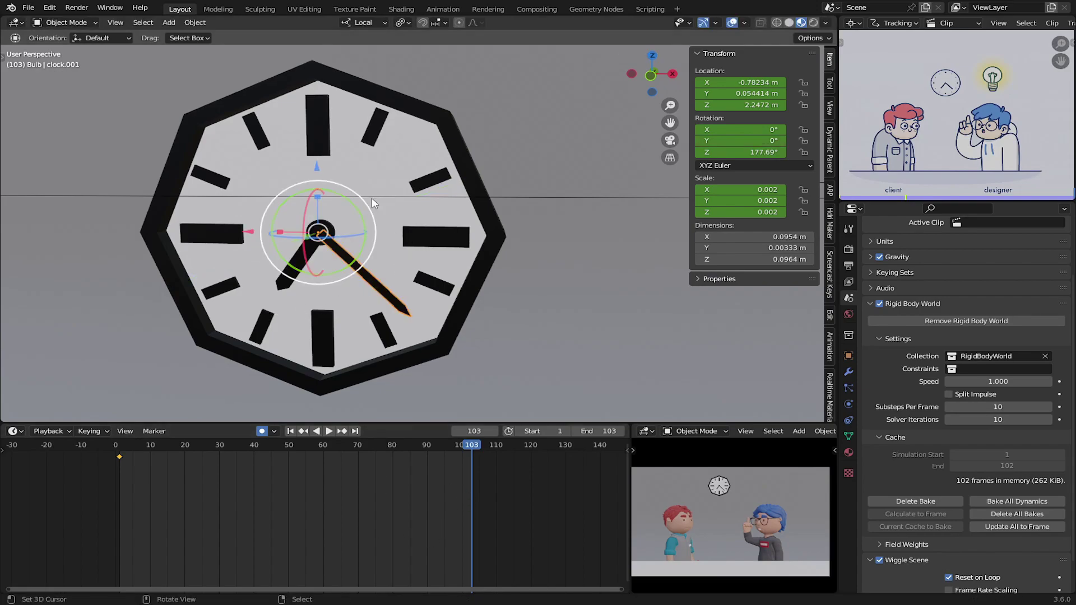
{"action": "left_click_drag", "start_coordinate": [737, 139], "coordinate": [1065, 140]}
{"action": "key", "text": "Escape"}
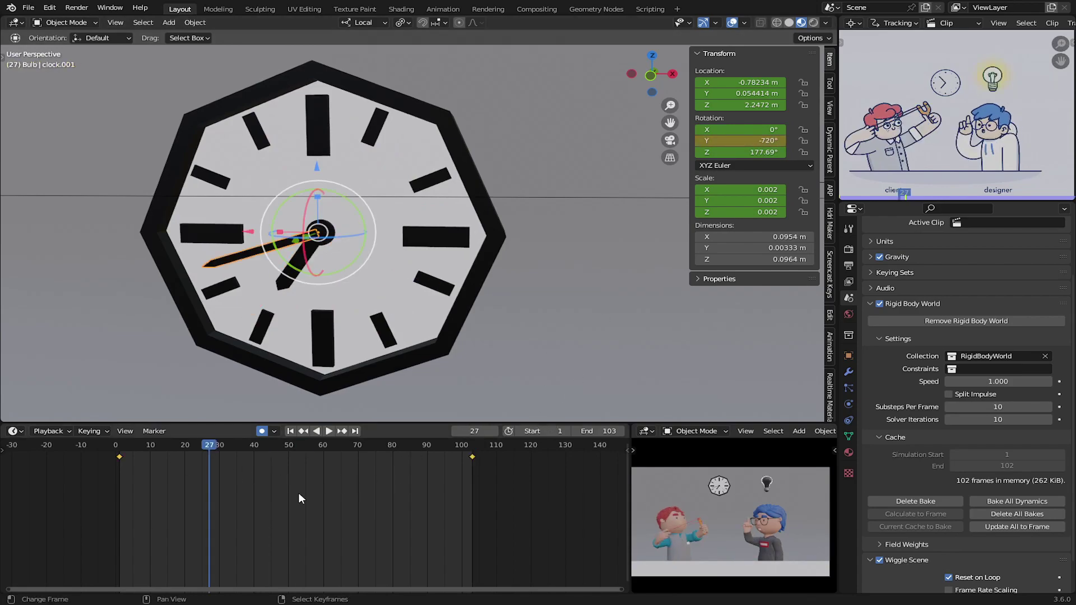
{"action": "key", "text": "t"}
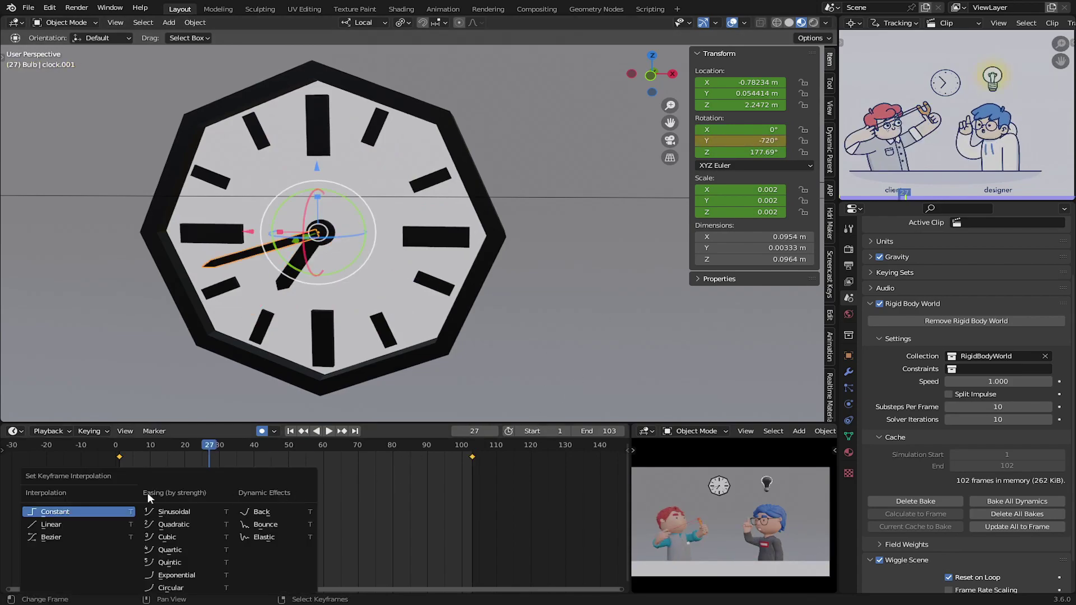
{"action": "left_click", "coordinate": [68, 523]}
- Play the spinning clock hand, set the animation's end frame to 102 and return to the first frame
{"action": "key", "text": "space"}
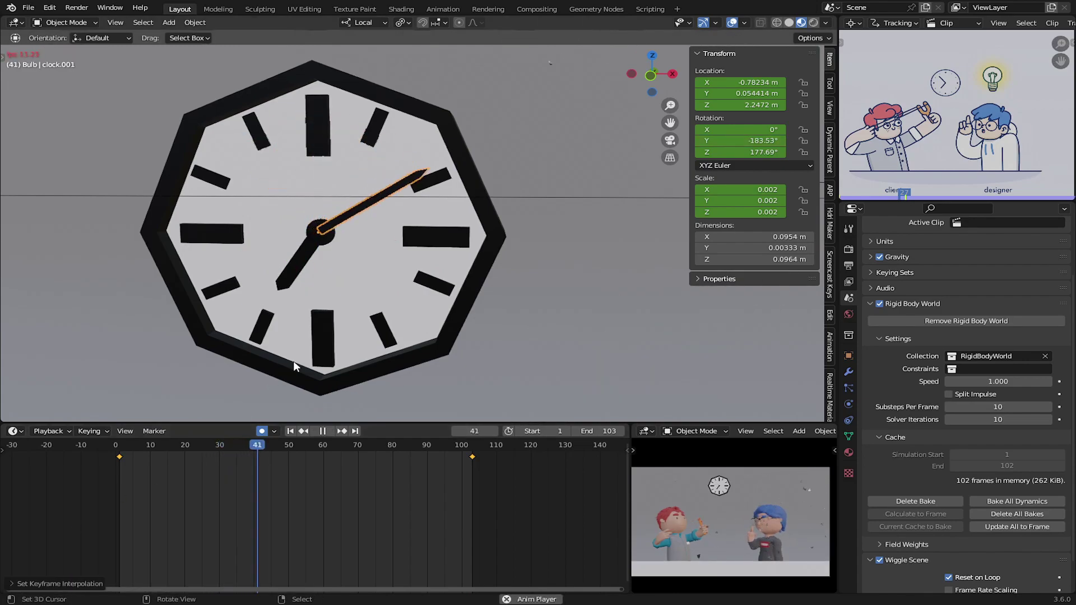
{"action": "left_click", "coordinate": [579, 429]}
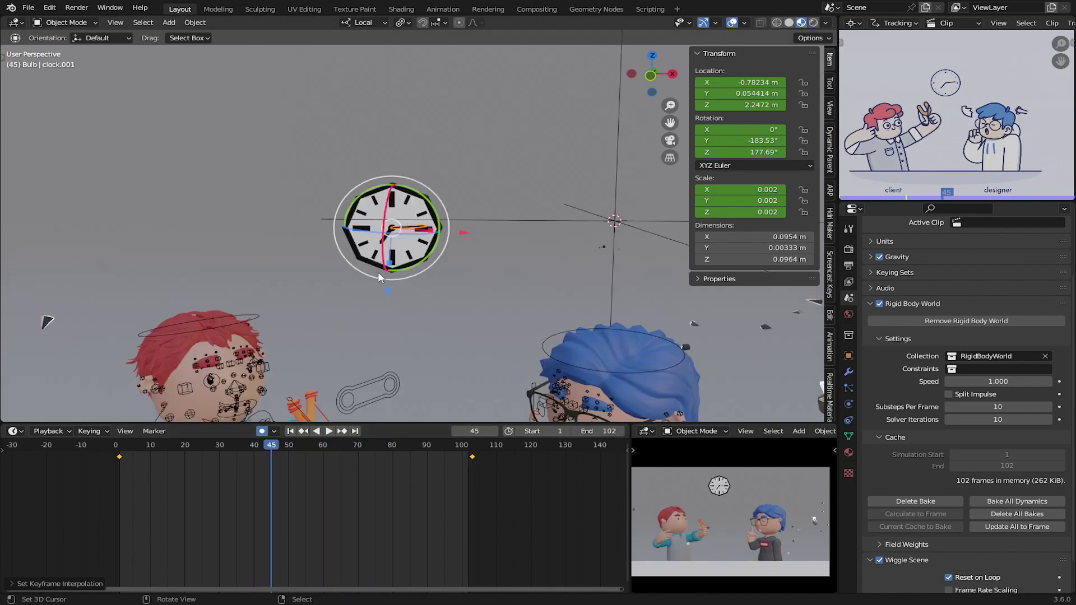
{"action": "scroll", "coordinate": [378, 274], "scroll_direction": "down", "scroll_amount": 4}
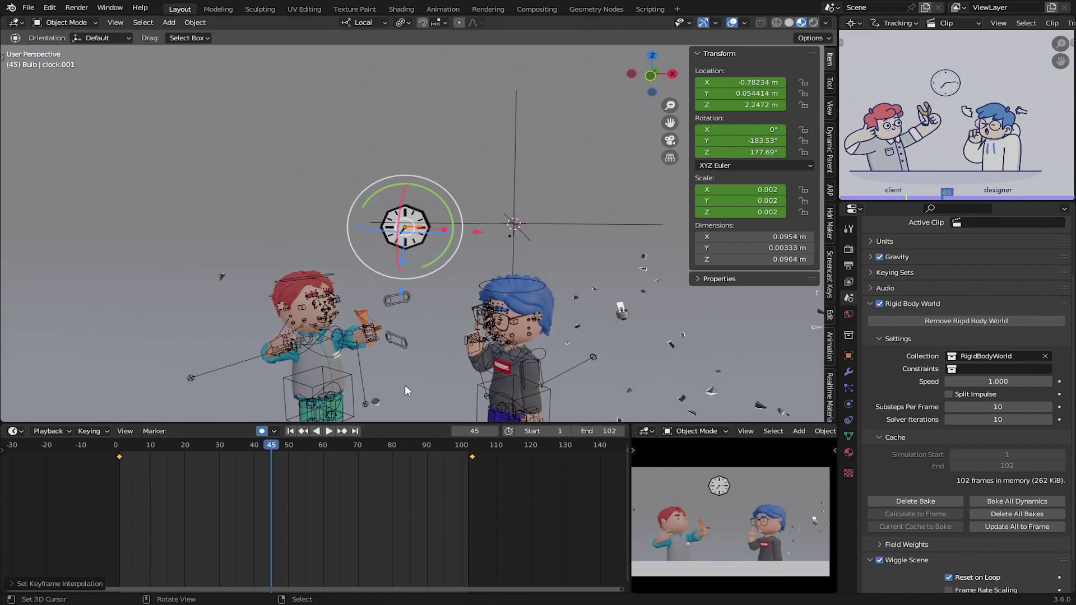
{"action": "left_click", "coordinate": [290, 432]}
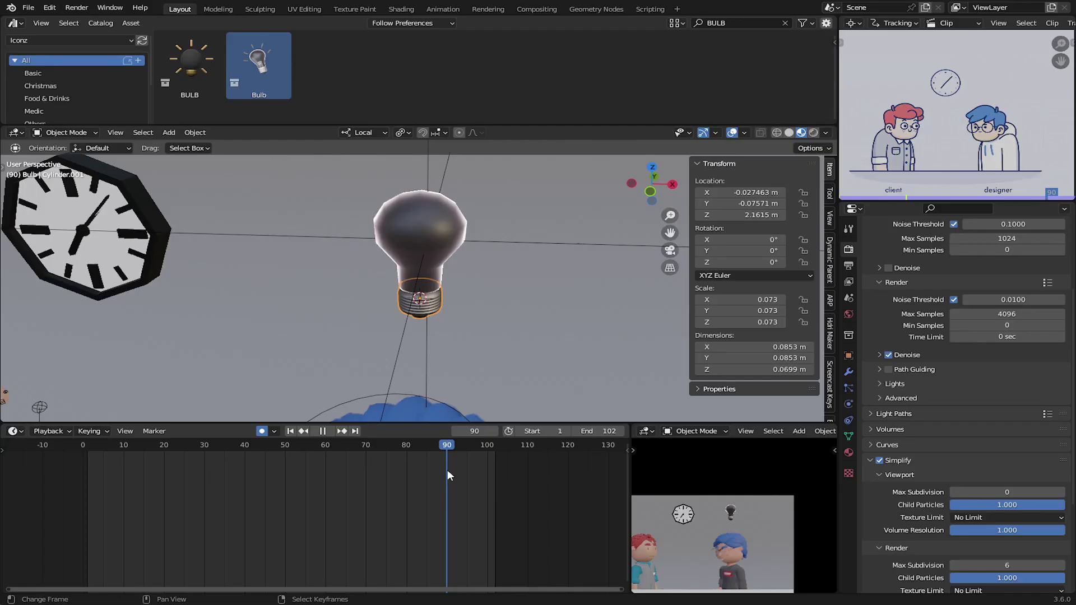
- Keyframe the new bulb's transform at full size on frame 102 and scale the bulb down to 0 at frame 90
{"action": "left_click", "coordinate": [419, 297]}
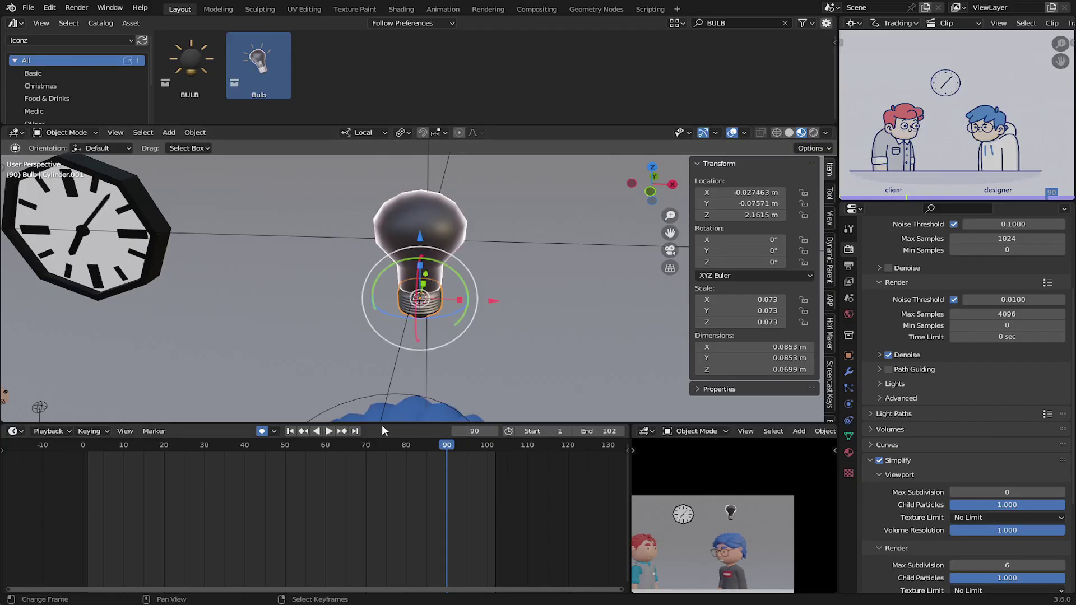
{"action": "left_click", "coordinate": [355, 431]}
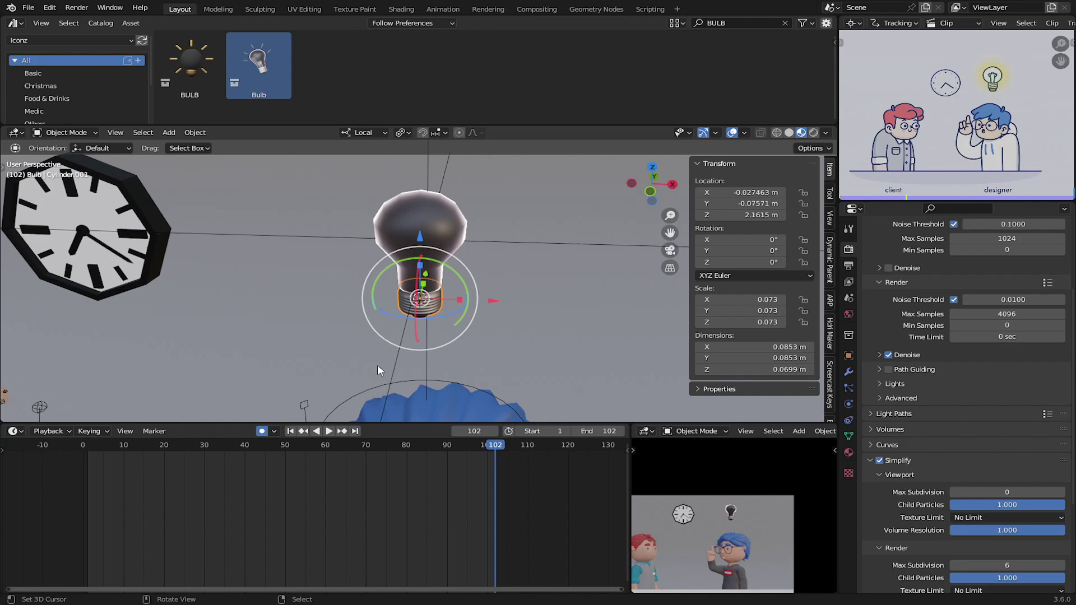
{"action": "key", "text": "i"}
{"action": "left_click_drag", "start_coordinate": [484, 462], "coordinate": [448, 467]}
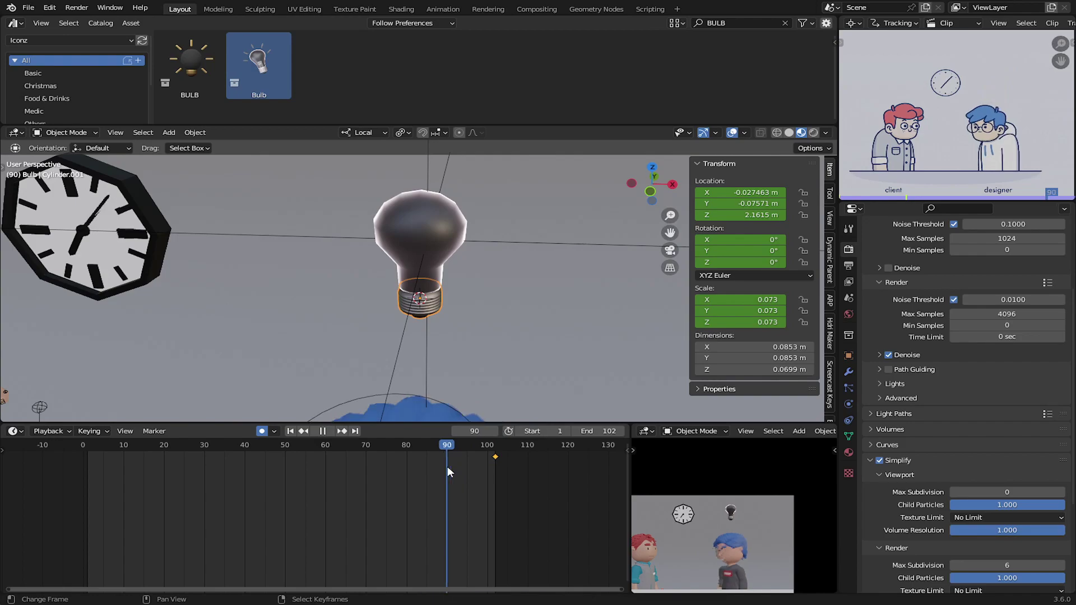
{"action": "middle_click_drag", "start_coordinate": [480, 321], "coordinate": [532, 190]}
{"action": "key", "text": "s"}
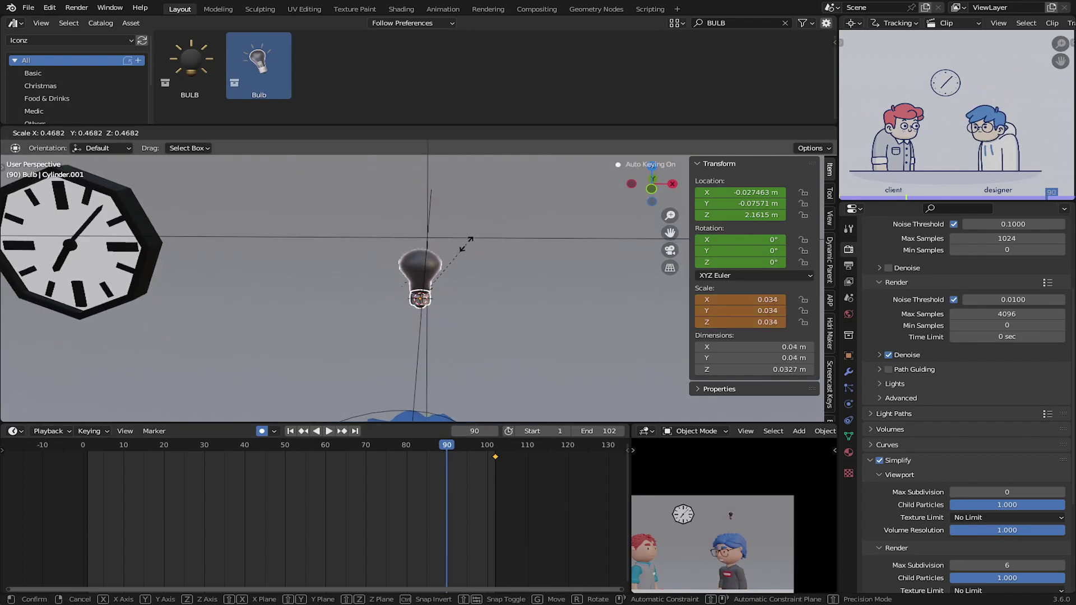
{"action": "key", "text": "Return"}
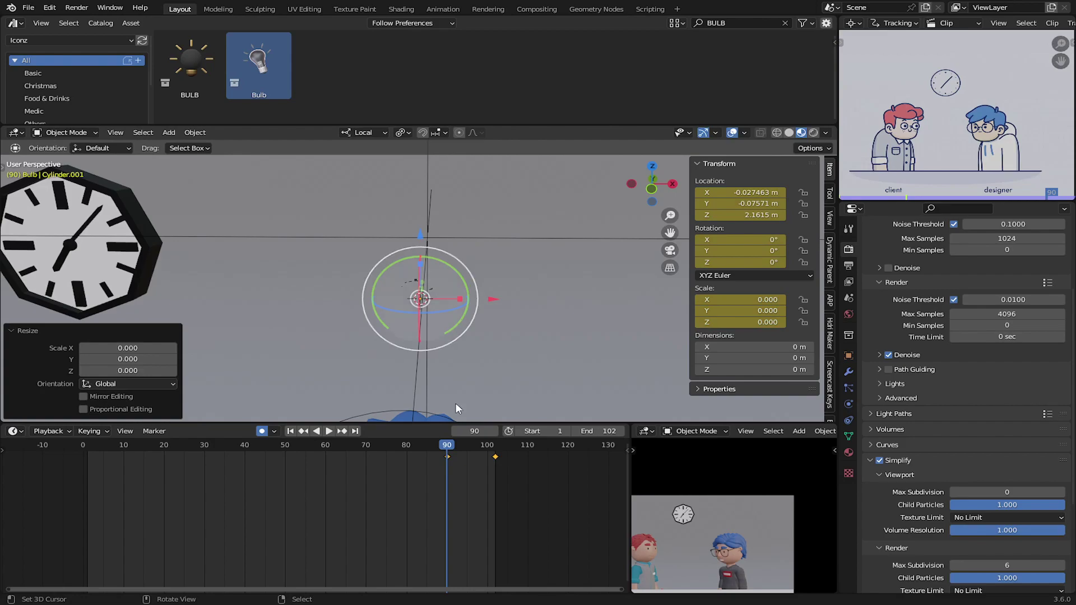
- Place an intermediate keyframe for the new bulb at frame 96 and move its last keyframe to frame 103
{"action": "key", "text": "space"}
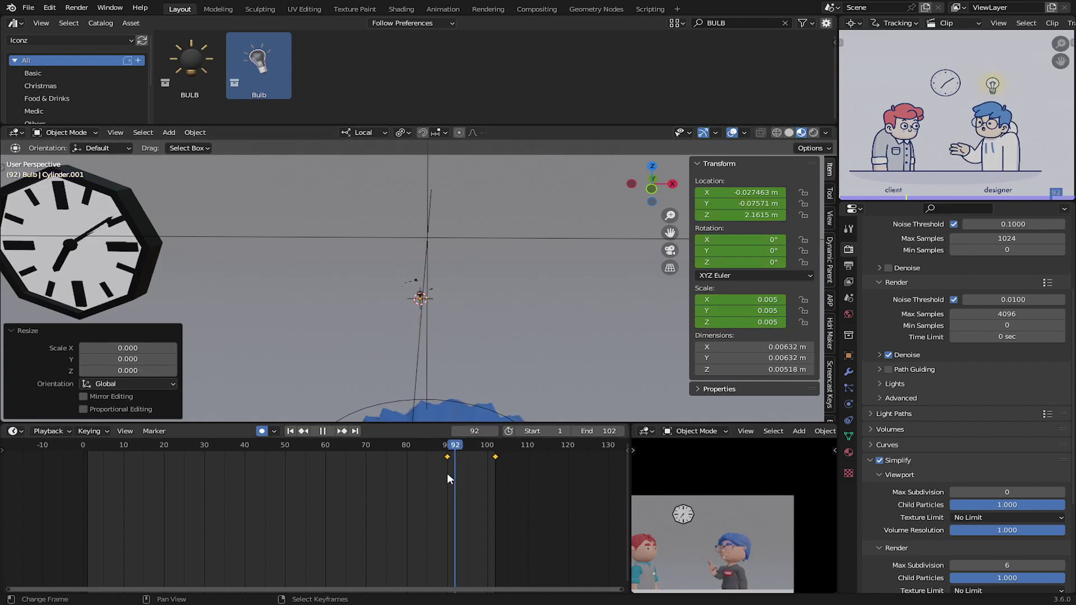
{"action": "key", "text": "space"}
{"action": "left_click", "coordinate": [471, 475]}
{"action": "key", "text": "ctrl+v"}
{"action": "key", "text": "ctrl+z"}
{"action": "key", "text": "ctrl+z"}
{"action": "left_click", "coordinate": [496, 456]}
{"action": "right_click_drag", "start_coordinate": [496, 457], "coordinate": [499, 475]}
{"action": "left_click", "coordinate": [499, 475]}
- Play the animation to check the new bulb's growth and the loop back to the first frames
{"action": "key", "text": "space"}
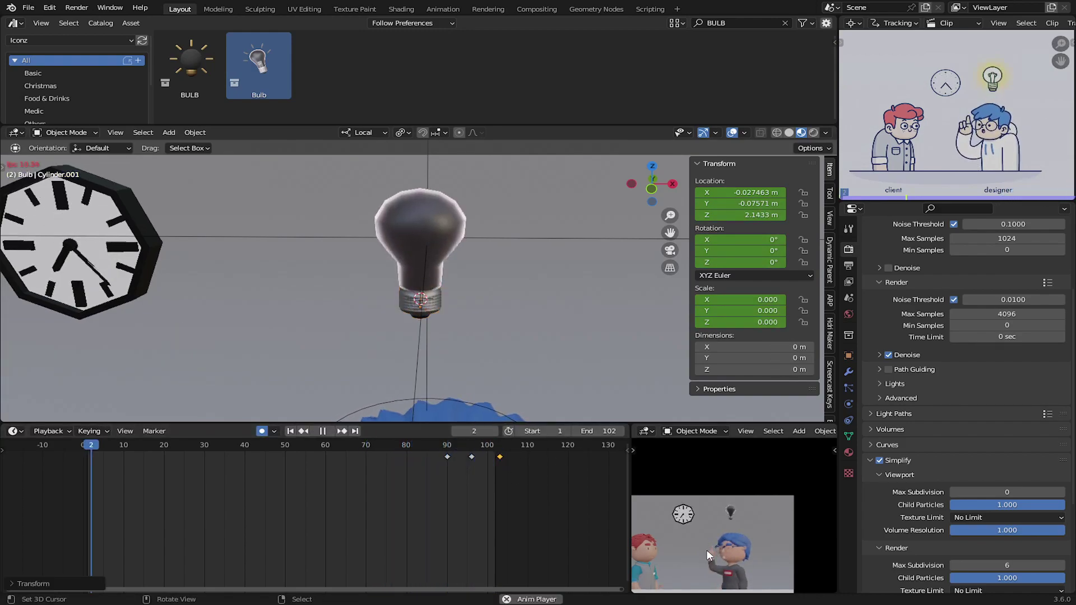
{"action": "key", "text": "space"}
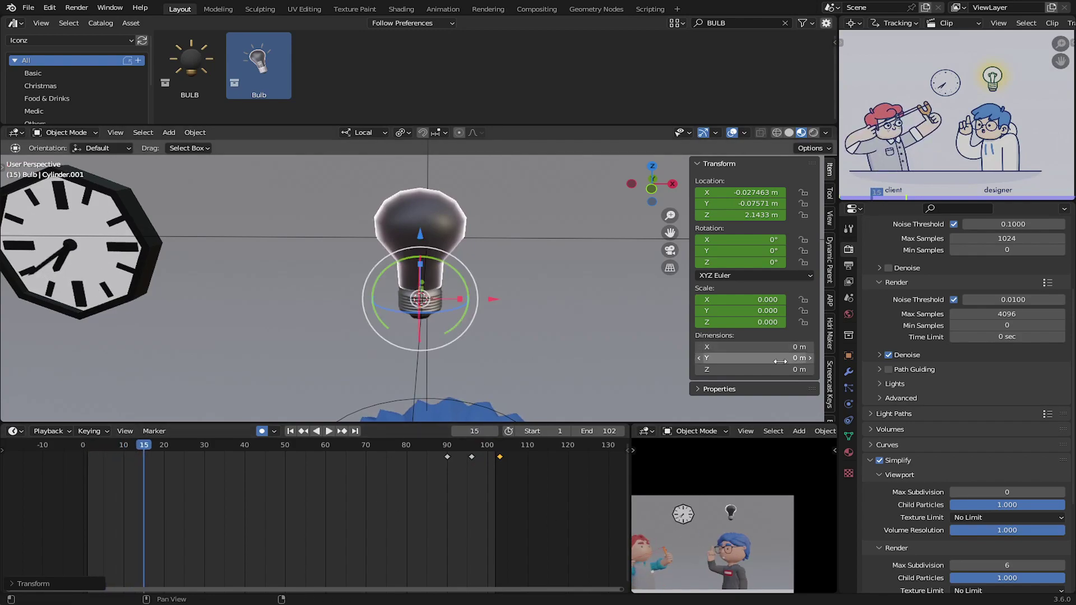
{"action": "left_click", "coordinate": [1062, 492]}
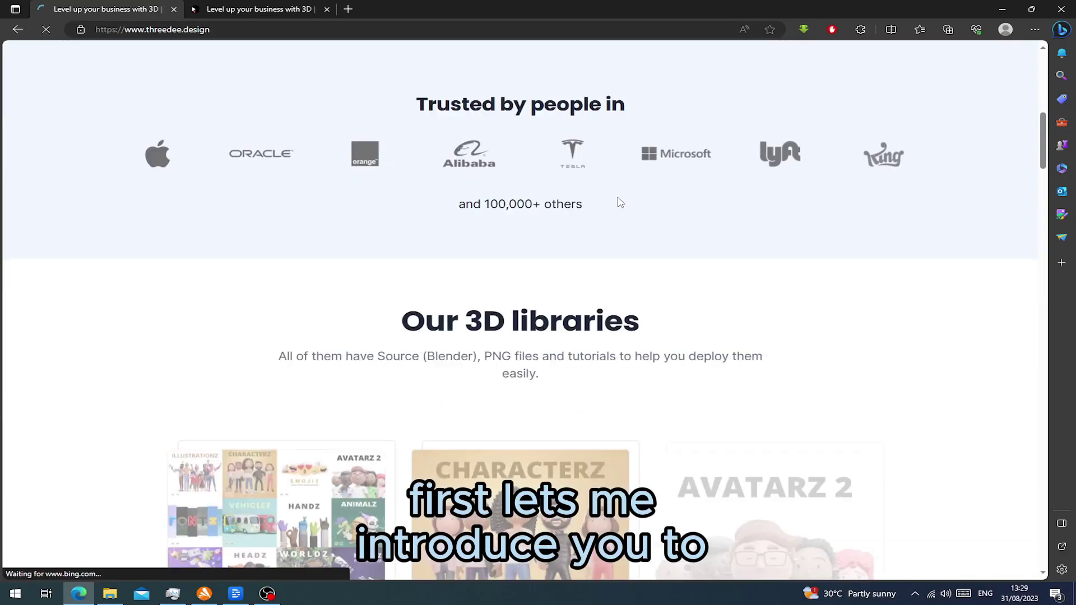
- Switch to the threedee.design site in Edge, open the Illustrationz library and examine its character poses, Blender generator and sample scenes
{"action": "scroll", "coordinate": [618, 203], "scroll_direction": "down", "scroll_amount": 10}
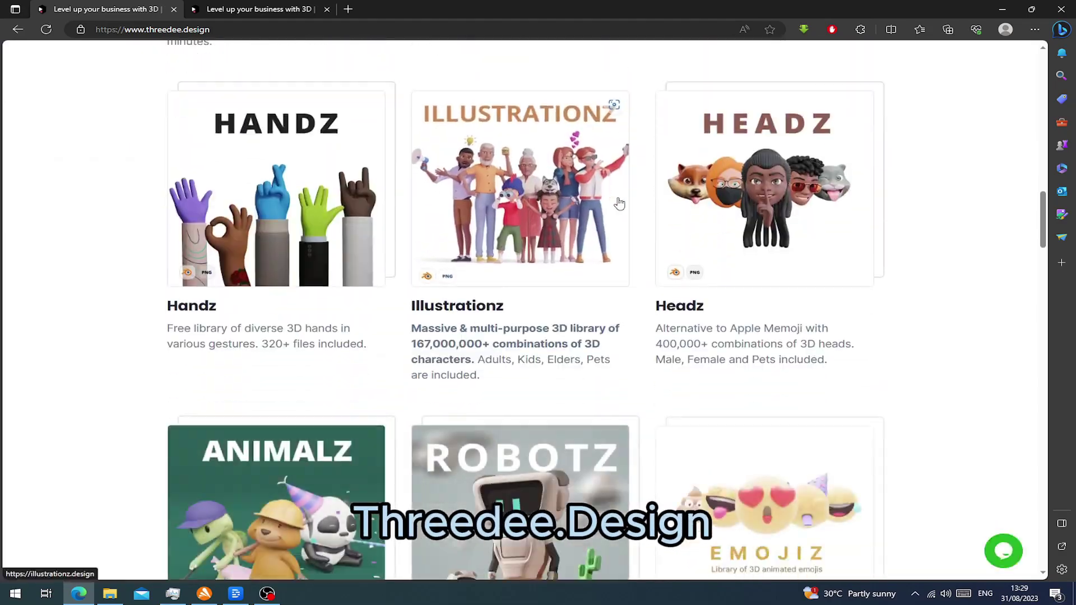
{"action": "left_click", "coordinate": [618, 203]}
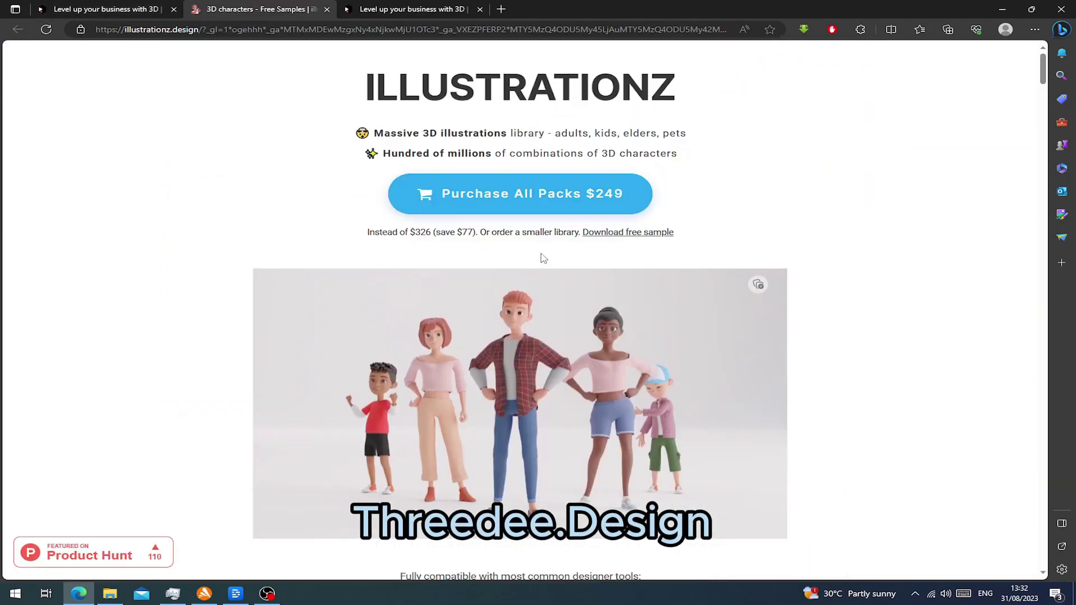
{"action": "scroll", "coordinate": [541, 257], "scroll_direction": "down", "scroll_amount": 10}
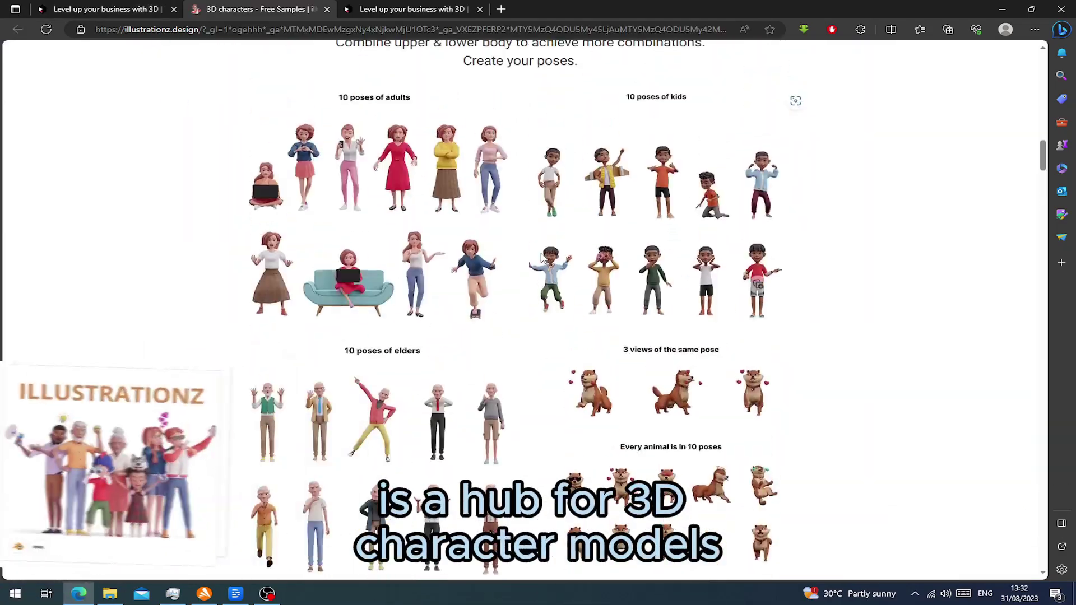
{"action": "scroll", "coordinate": [592, 273], "scroll_direction": "down", "scroll_amount": 20}
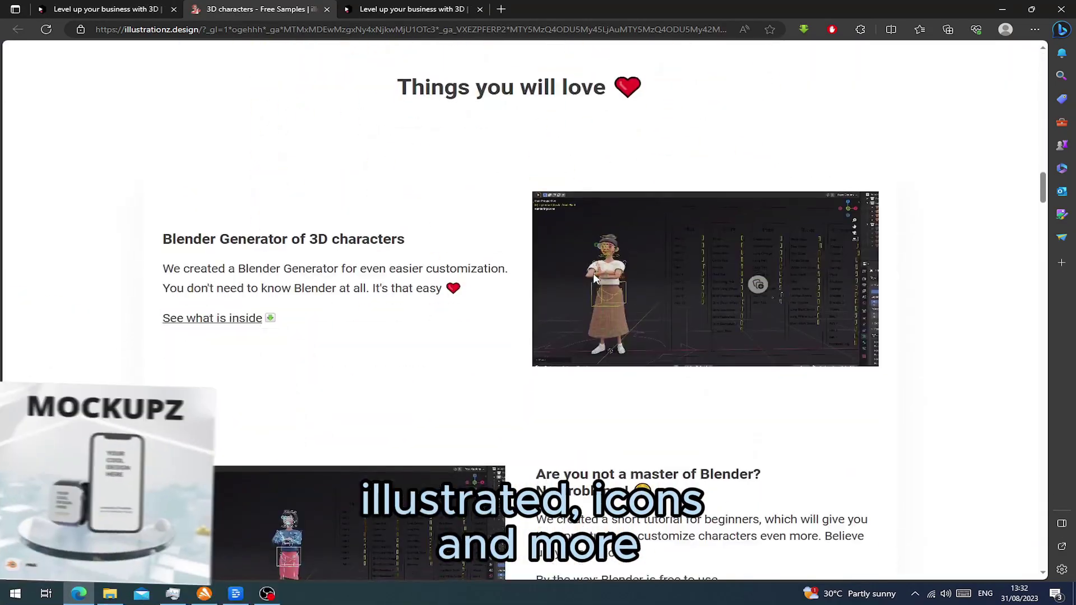
{"action": "scroll", "coordinate": [594, 276], "scroll_direction": "down", "scroll_amount": 20}
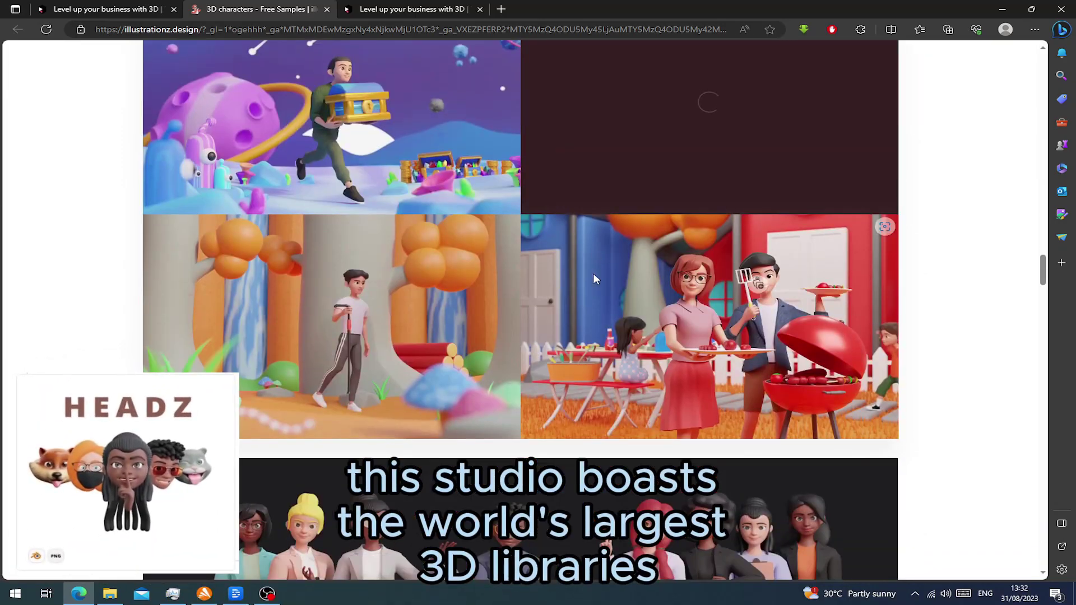
{"action": "scroll", "coordinate": [593, 273], "scroll_direction": "down", "scroll_amount": 3}
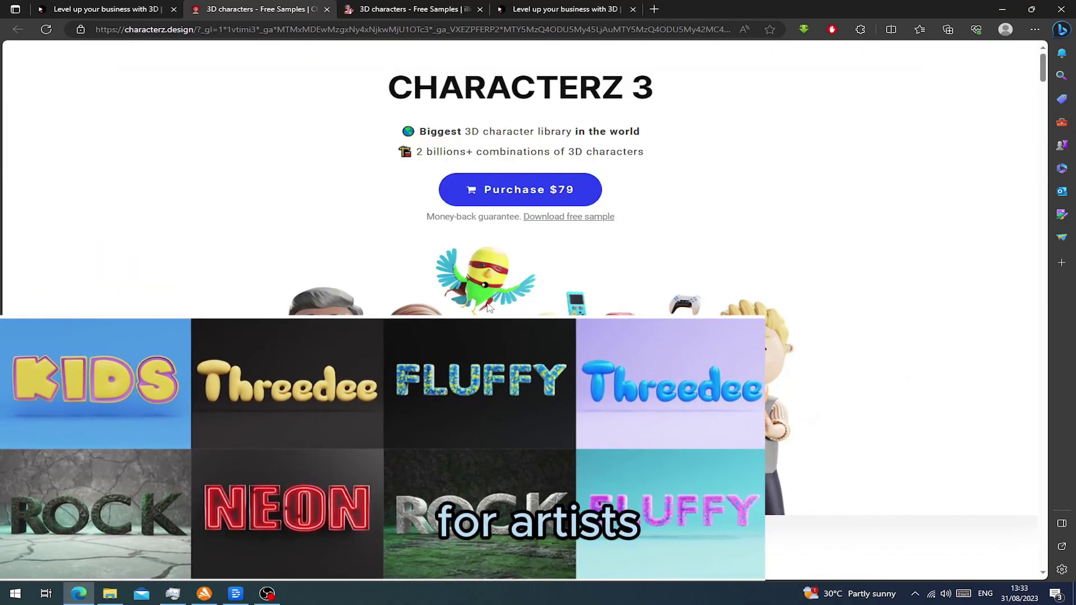
- Look through the Characterz 3 character library page and the Fontz page's premium 3D fonts
{"action": "scroll", "coordinate": [704, 486], "scroll_direction": "down", "scroll_amount": 15}
{"action": "scroll", "coordinate": [650, 451], "scroll_direction": "up", "scroll_amount": 11}
{"action": "scroll", "coordinate": [676, 390], "scroll_direction": "down", "scroll_amount": 20}
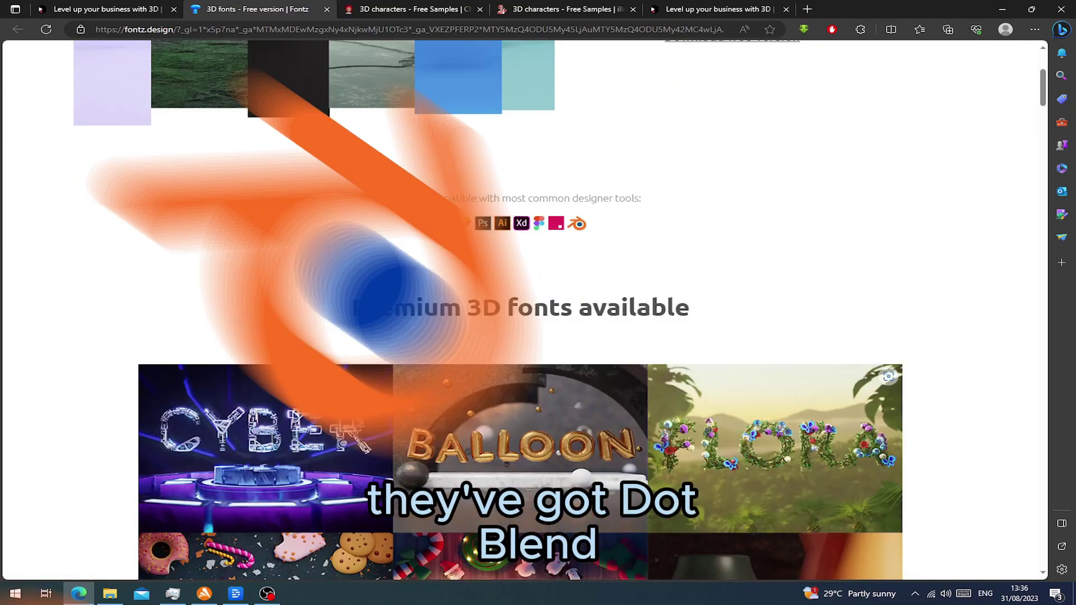
{"action": "scroll", "coordinate": [424, 501], "scroll_direction": "down", "scroll_amount": 5}
{"action": "scroll", "coordinate": [424, 501], "scroll_direction": "down", "scroll_amount": 15}
{"action": "scroll", "coordinate": [424, 501], "scroll_direction": "up", "scroll_amount": 13}
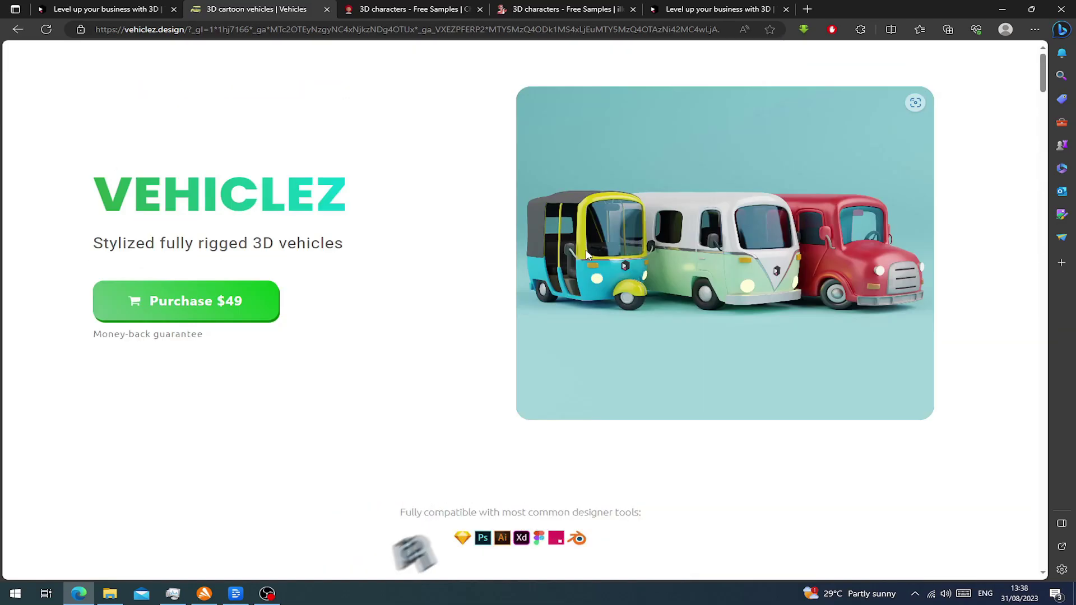
- Examine the Vehiclez library page for its compatible design tools, included vehicles, rigging features and file formats
{"action": "scroll", "coordinate": [648, 305], "scroll_direction": "down", "scroll_amount": 7}
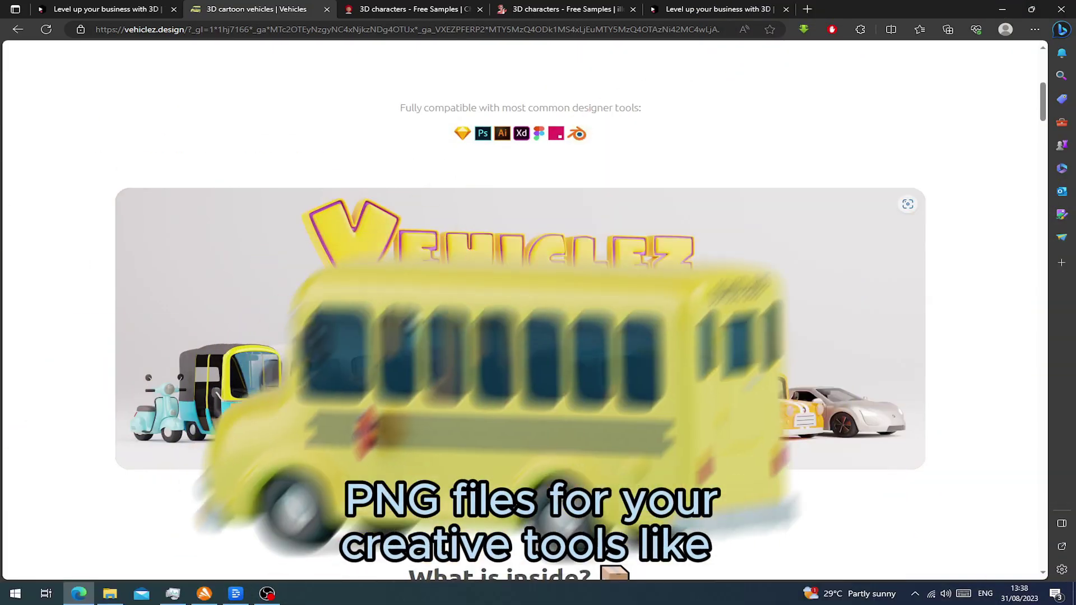
{"action": "scroll", "coordinate": [648, 305], "scroll_direction": "down", "scroll_amount": 15}
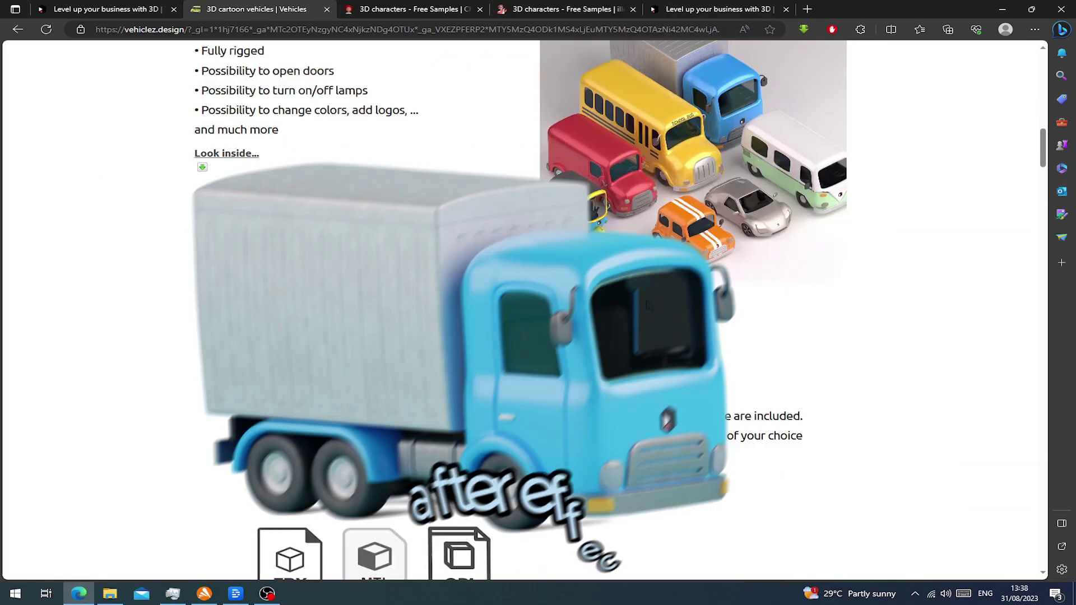
{"action": "scroll", "coordinate": [648, 301], "scroll_direction": "down", "scroll_amount": 10}
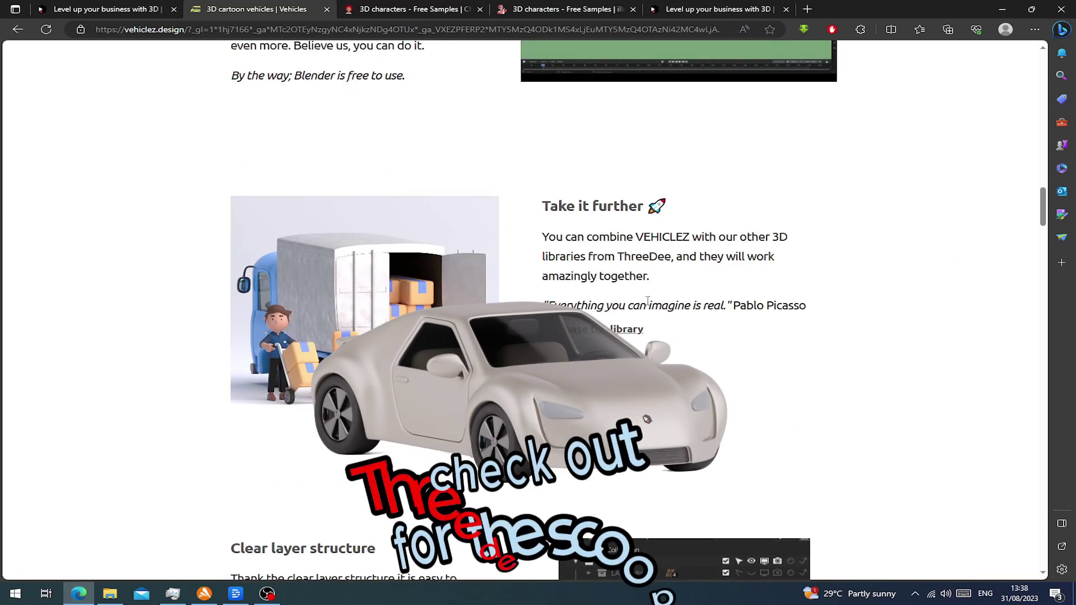